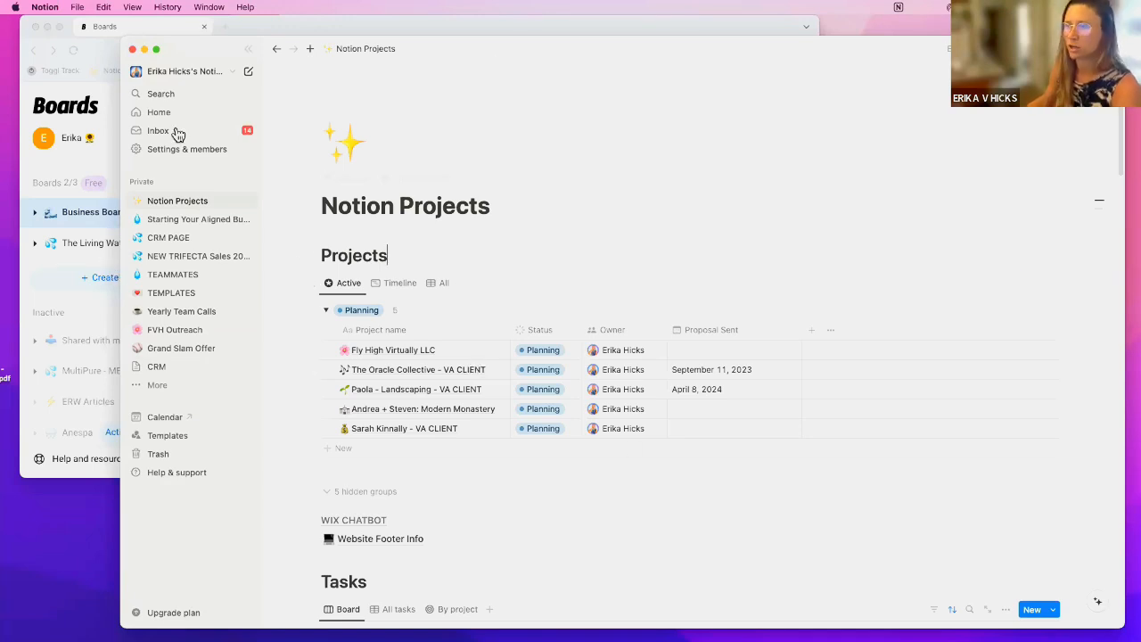
- Open The Oracle Collective - VA CLIENT project in side peek and review its properties, Paid options and weekly SYSTEMIZING schedule
click(250, 51)
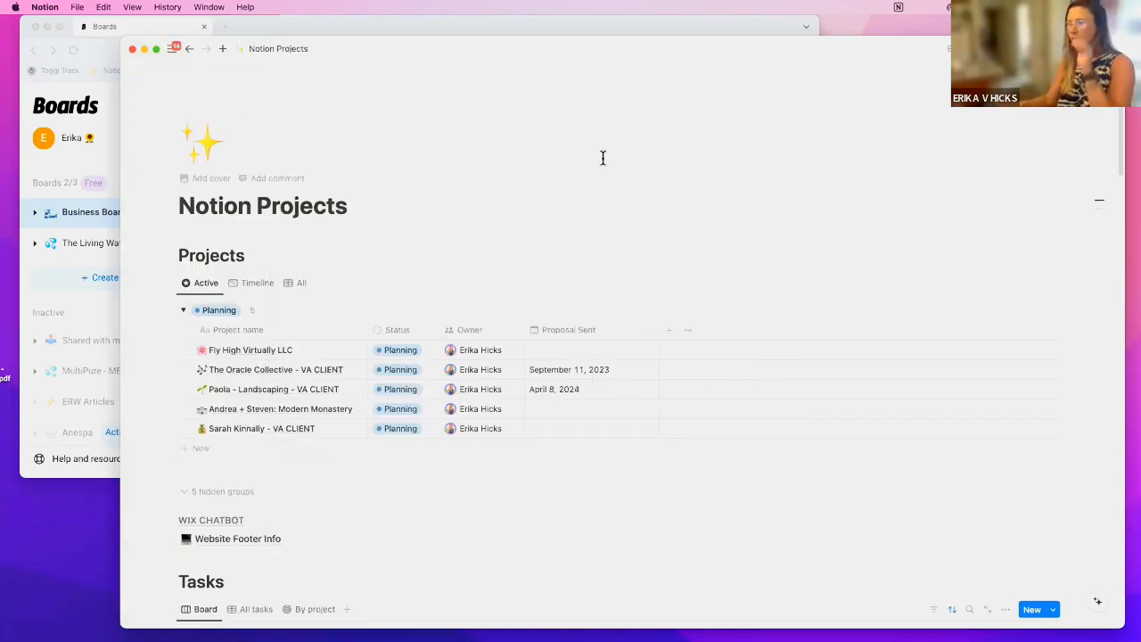
click(173, 50)
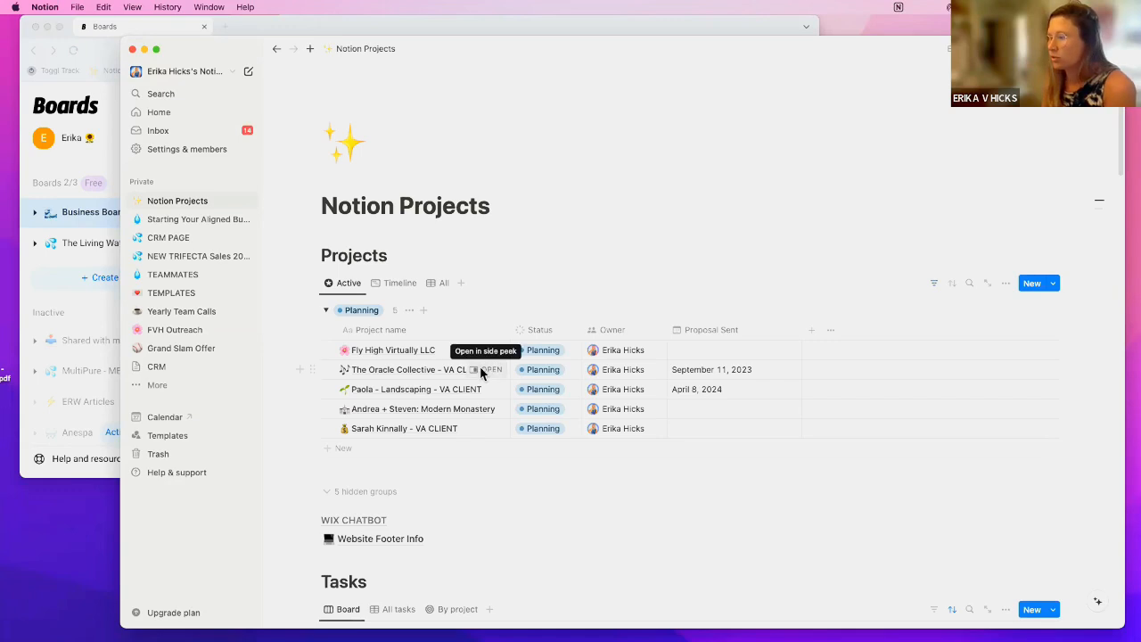
click(482, 370)
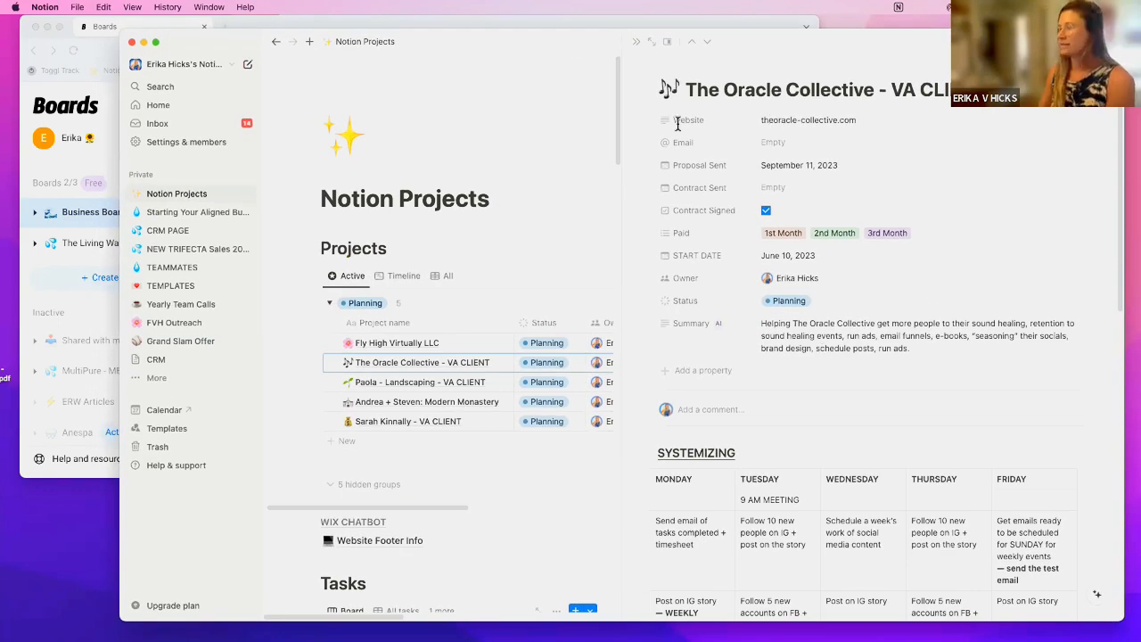
scroll(819, 390, down, 1)
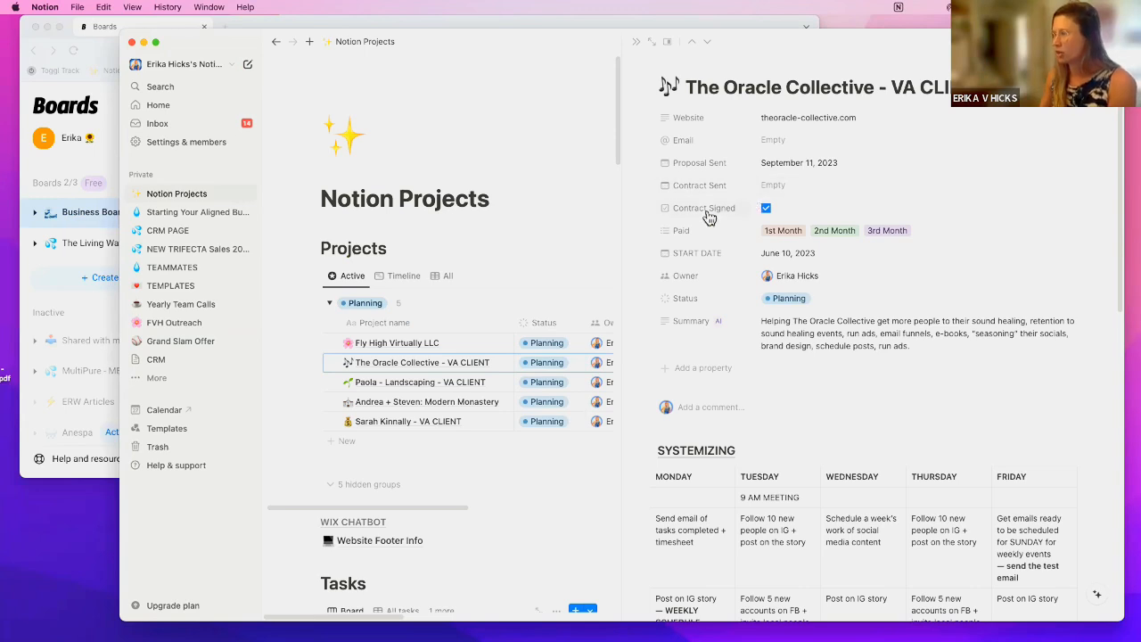
click(940, 231)
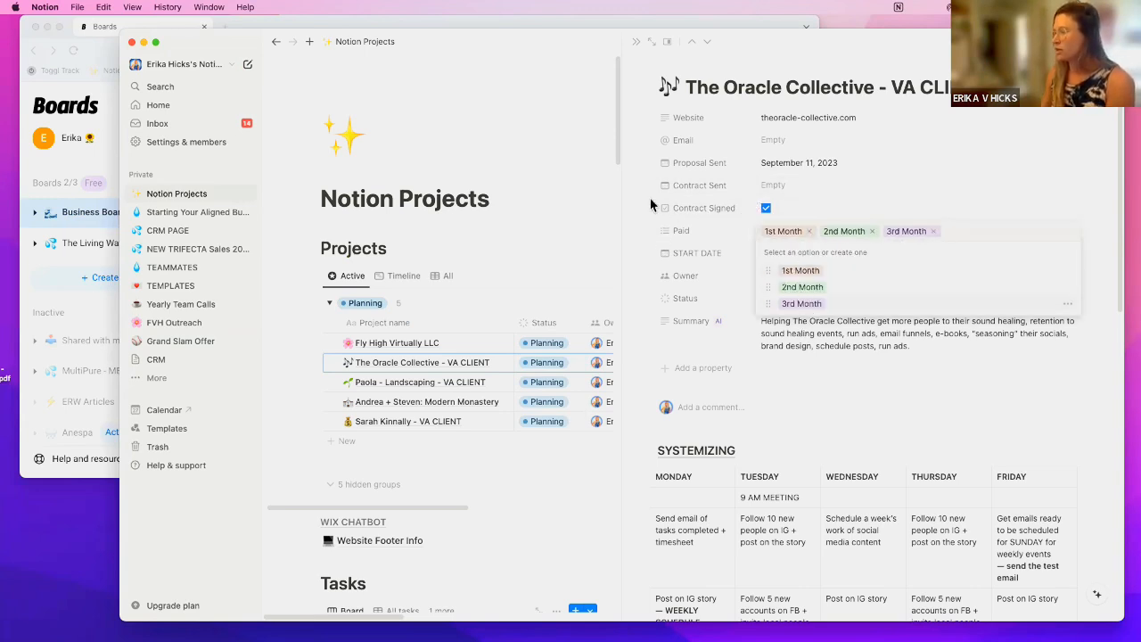
click(932, 354)
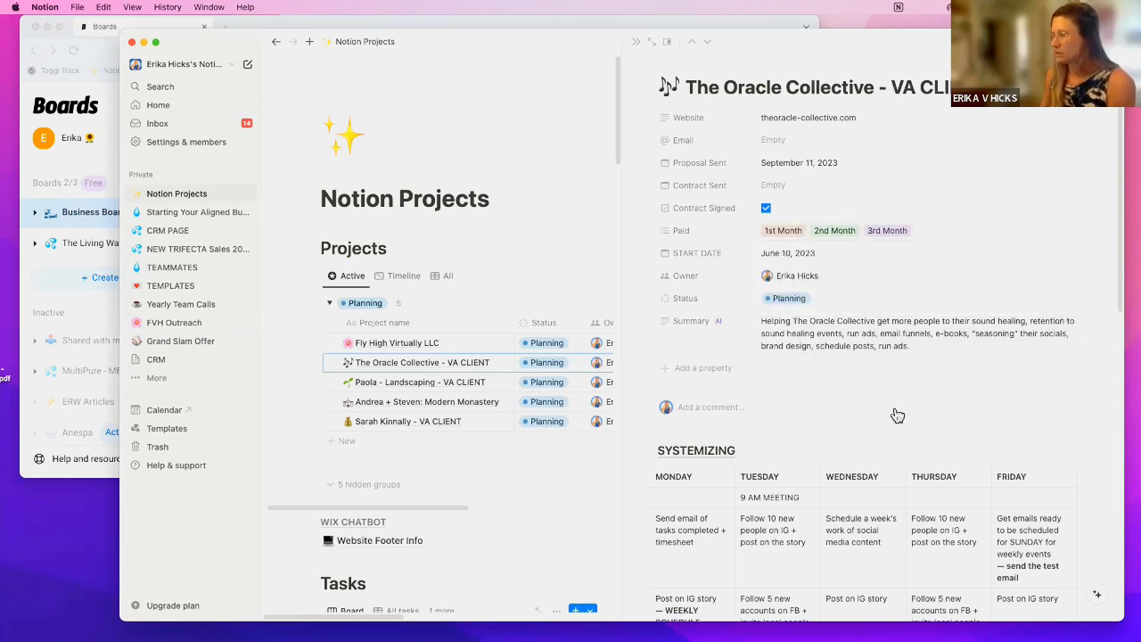
scroll(895, 414, down, 5)
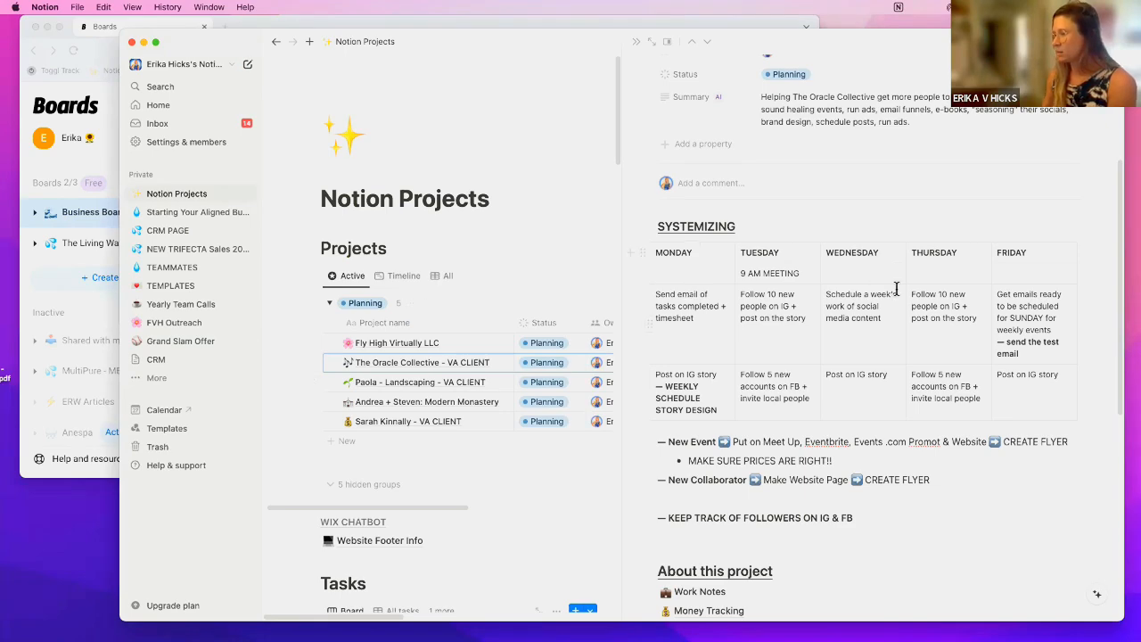
scroll(805, 458, down, 4)
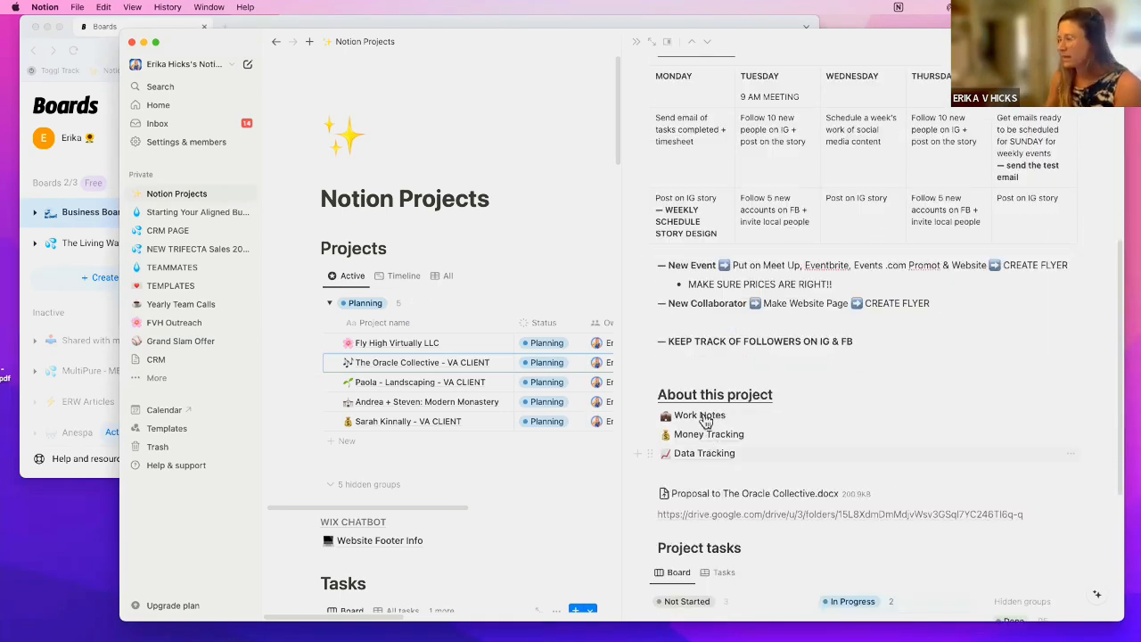
- Open the Work Notes page under About this project and read through the meeting notes down to the Private Event Menu section
mouse_move(703, 424)
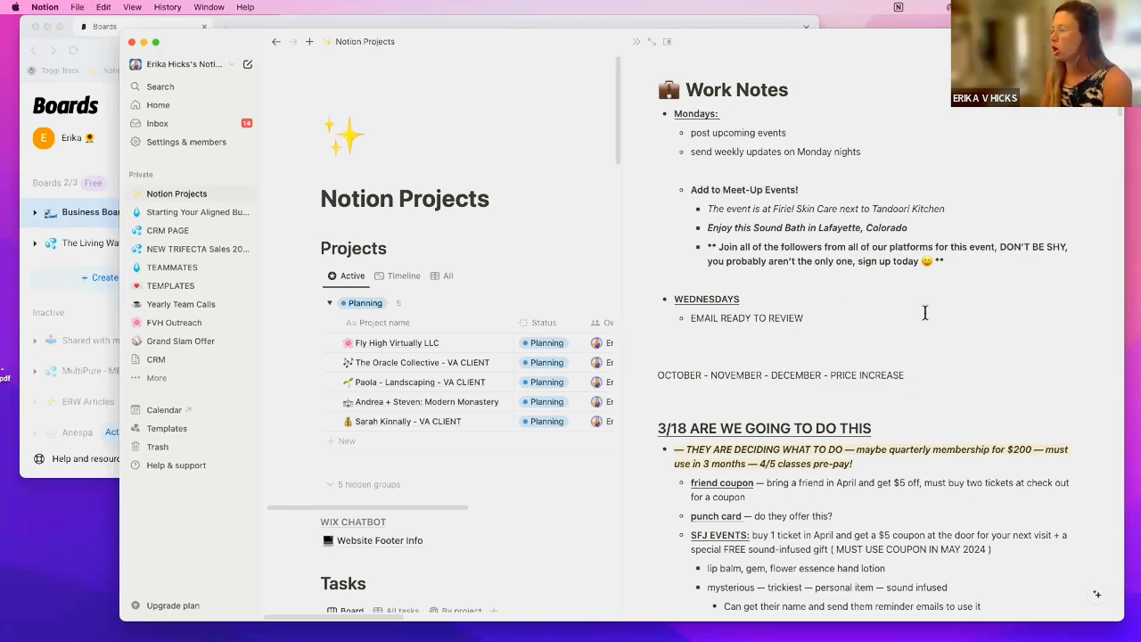
scroll(924, 312, down, 15)
scroll(944, 315, down, 15)
scroll(956, 277, down, 15)
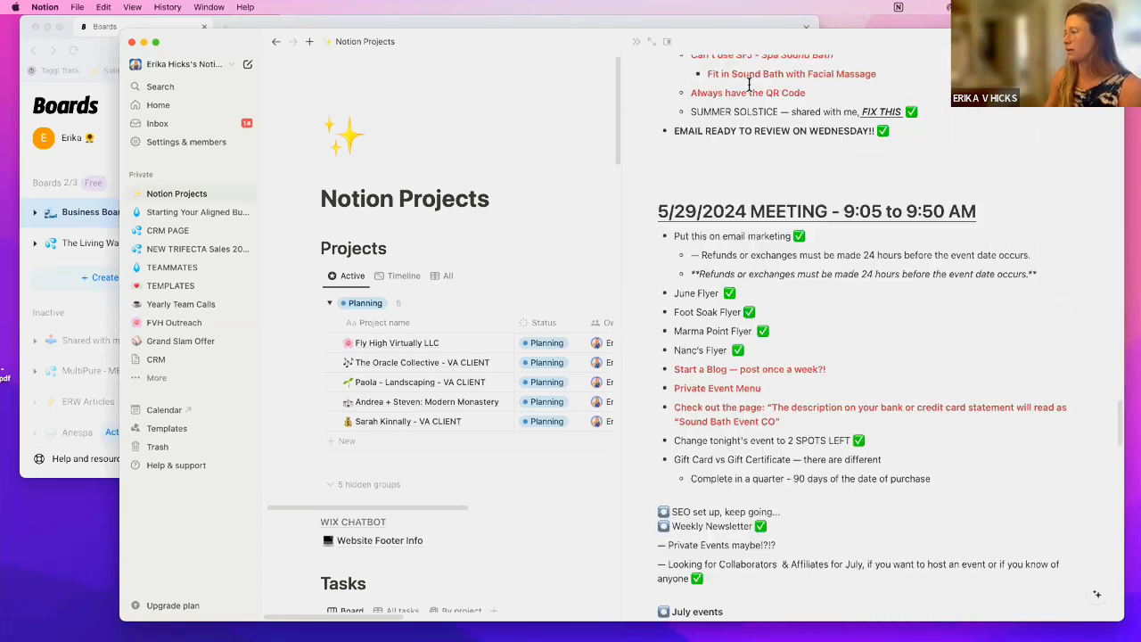
scroll(637, 47, down, 5)
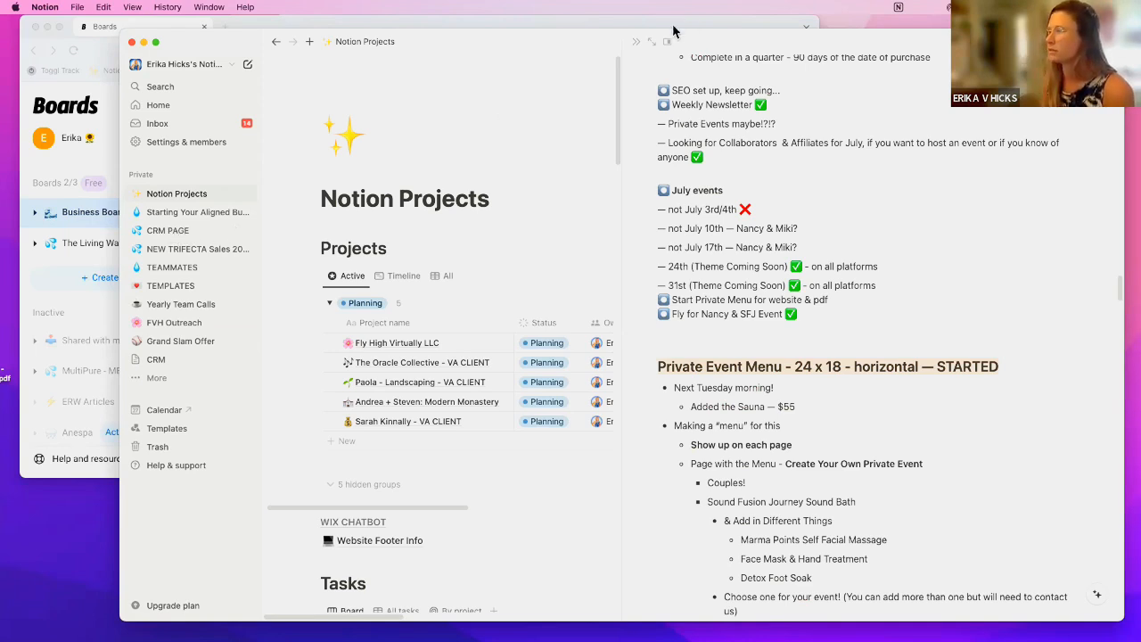
- Open the NEW TRIFECTA Sales 2024 page and examine the CRM board's columns from LEAD through NEW TEAMMATE/PURCHASE
mouse_move(577, 25)
mouse_down()
mouse_move(579, 55)
mouse_move(587, 42)
mouse_up()
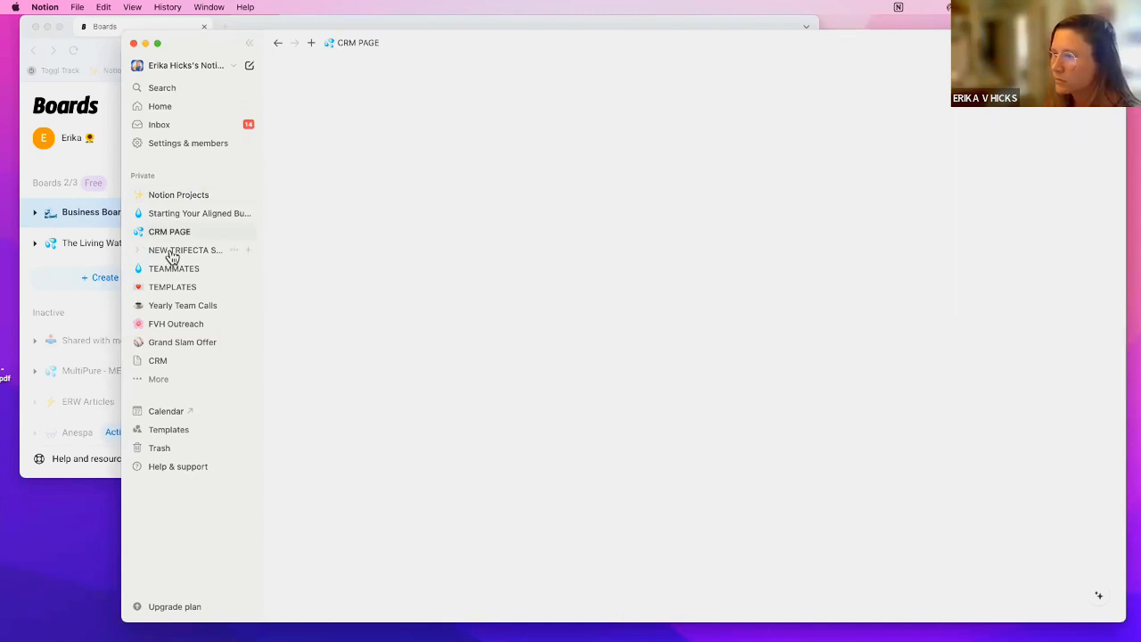
click(171, 255)
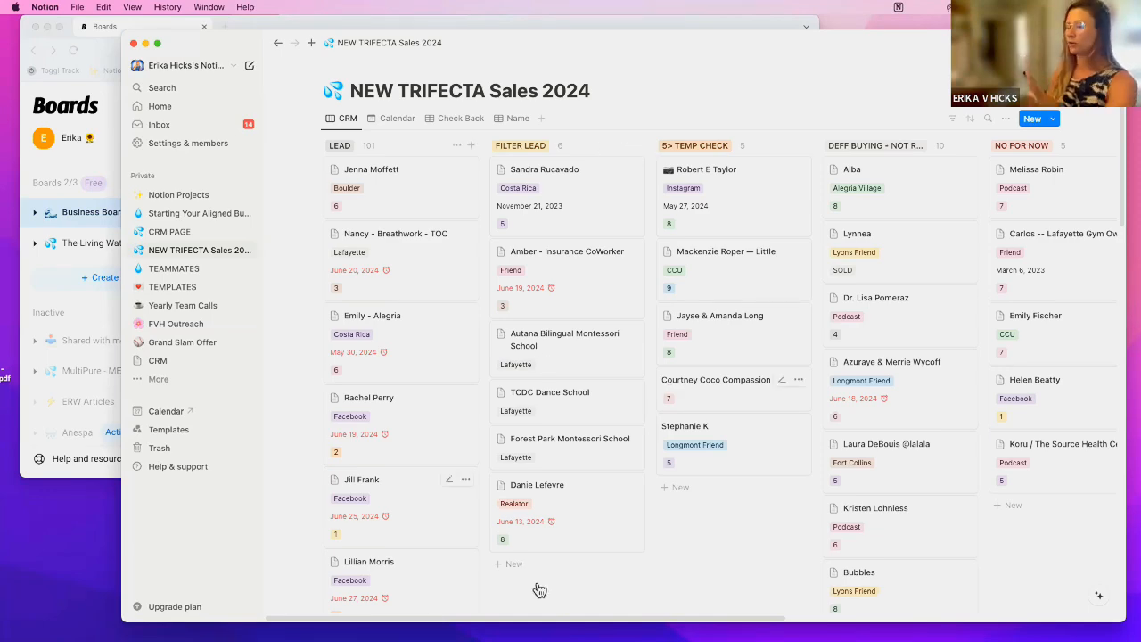
drag(443, 618, 575, 613)
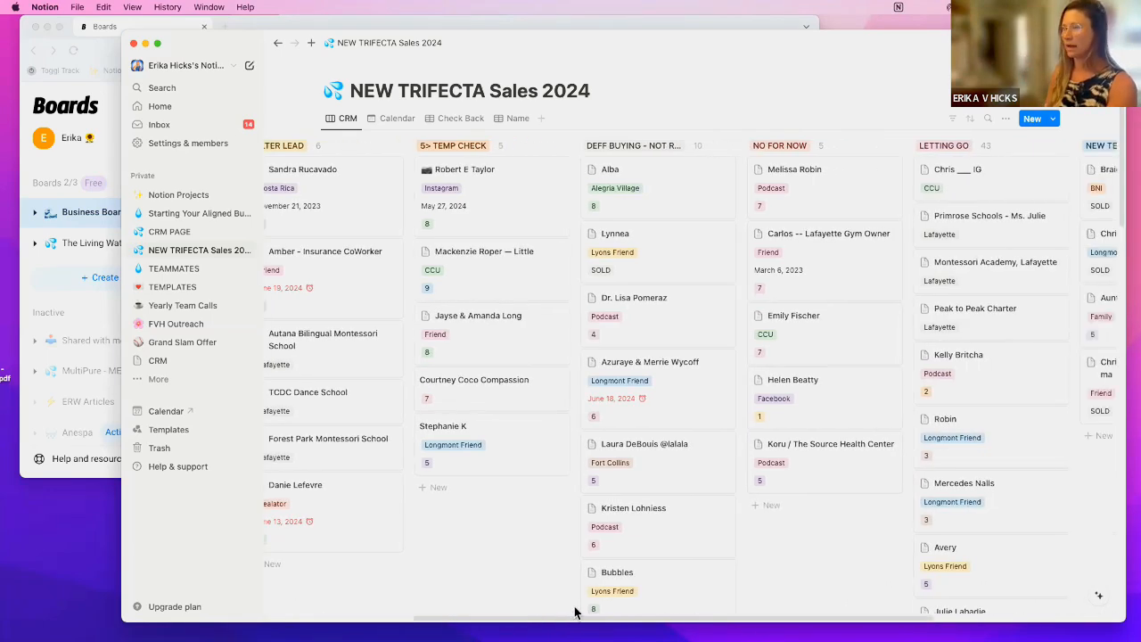
scroll(393, 606, left, 4)
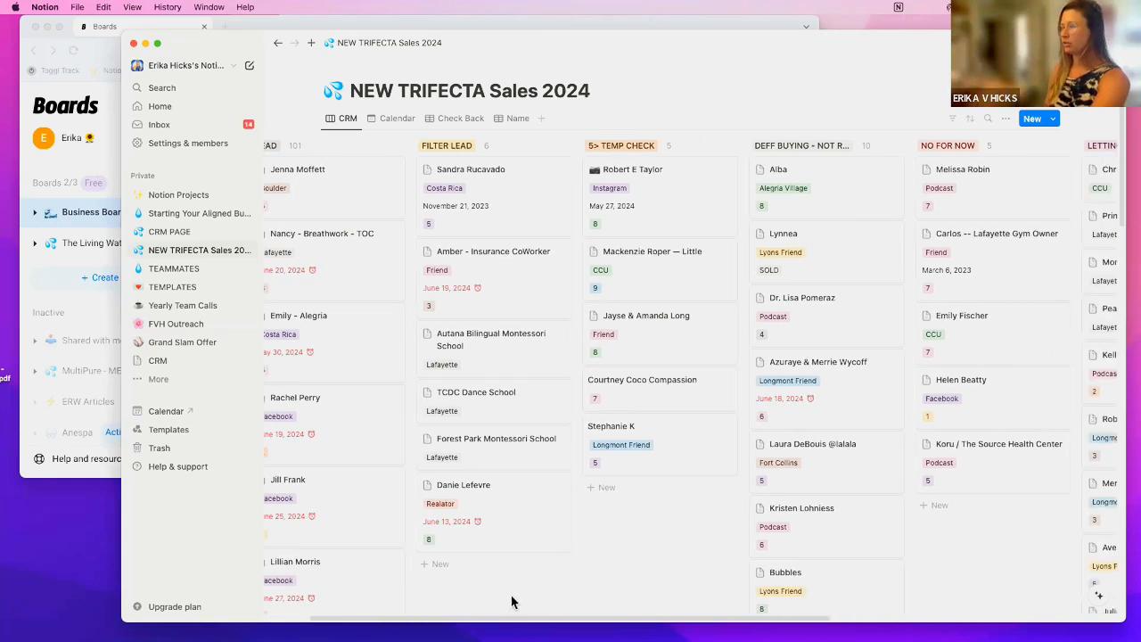
scroll(478, 602, right, 2)
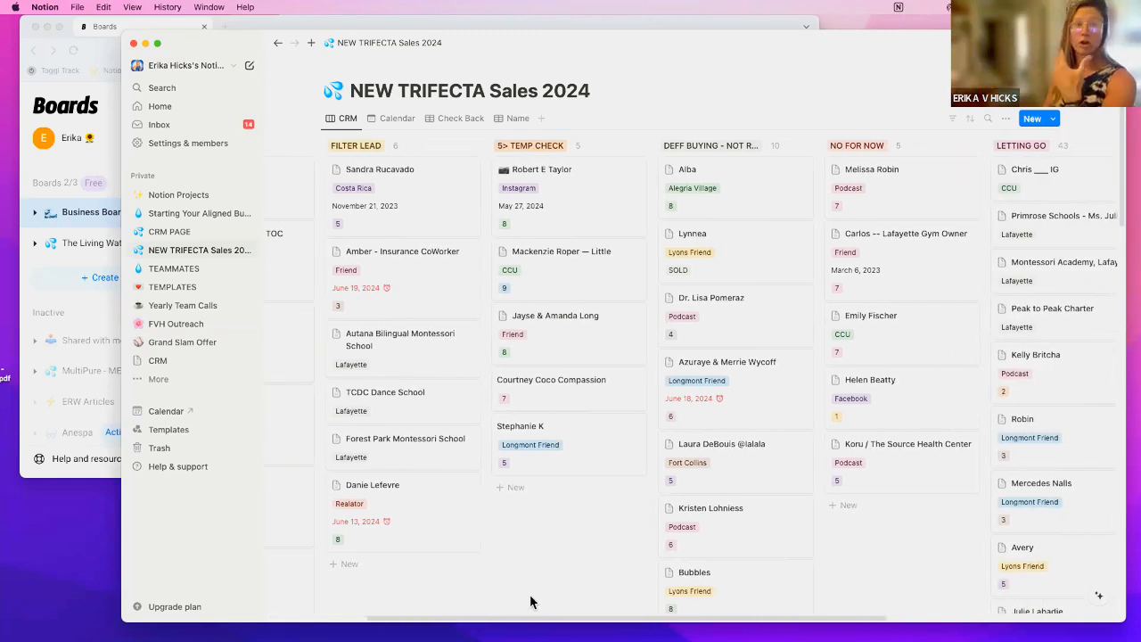
scroll(553, 604, right, 3)
scroll(577, 612, right, 3)
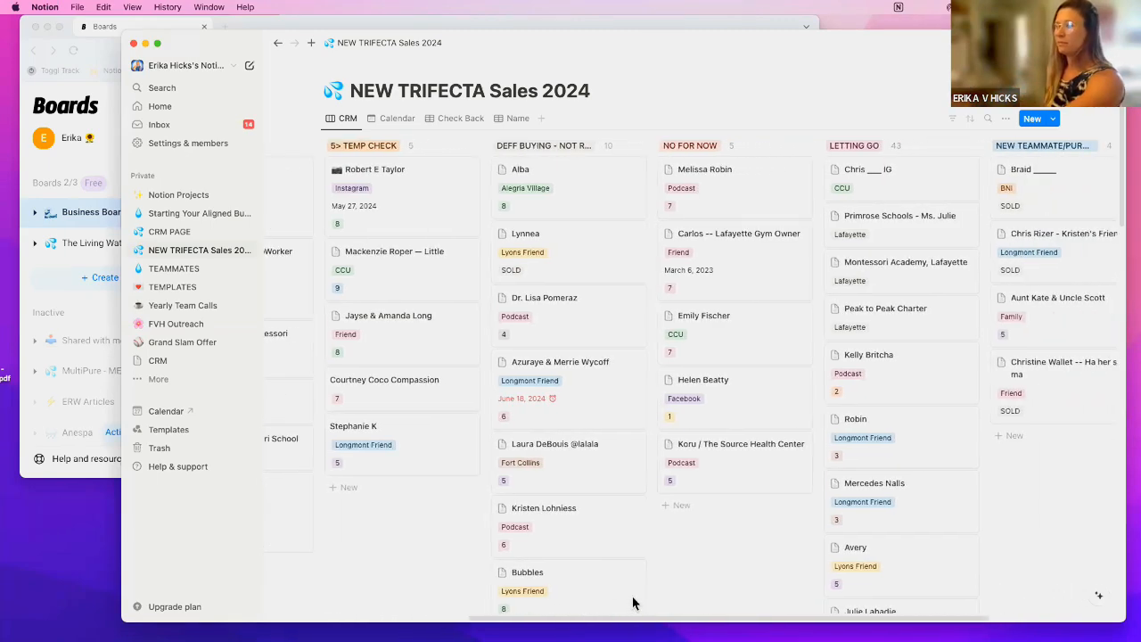
scroll(633, 596, right, 6)
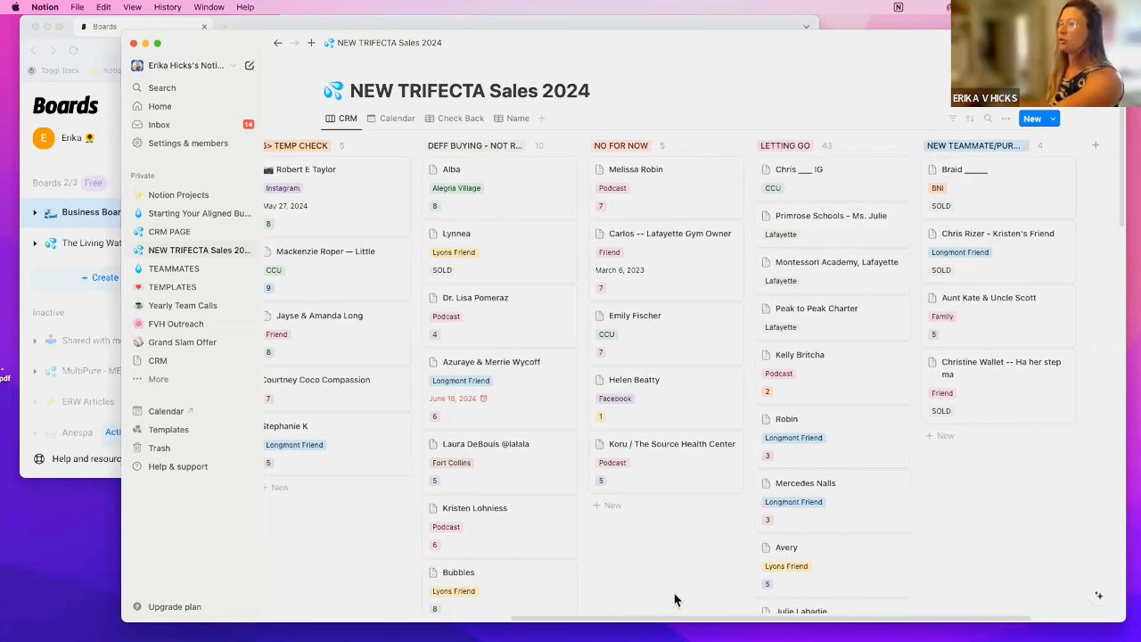
scroll(775, 578, right, 1)
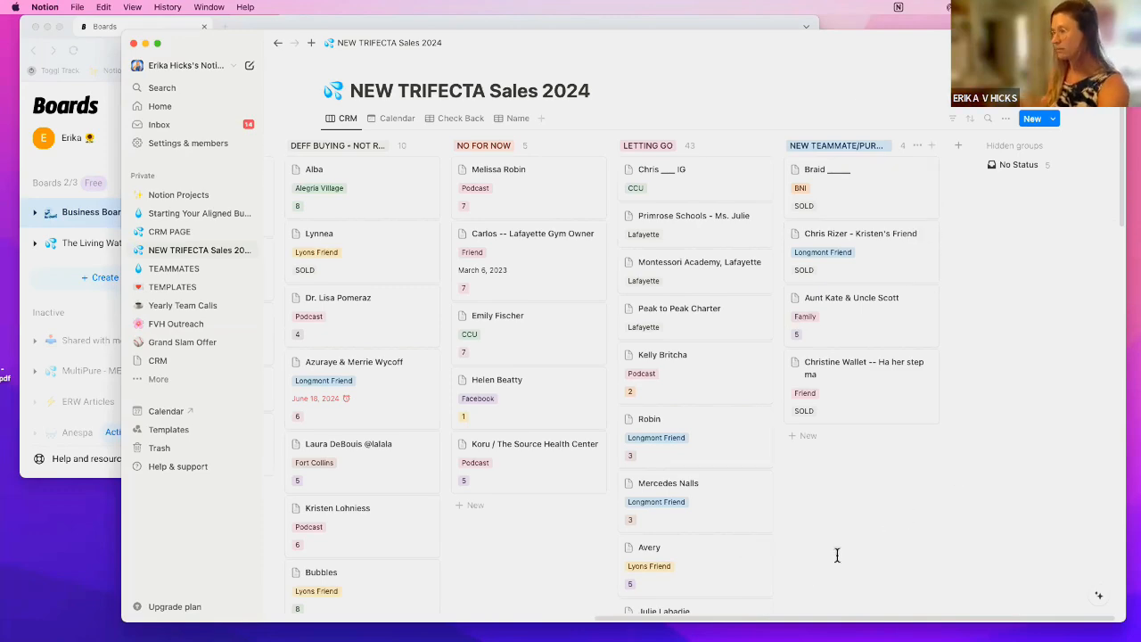
scroll(563, 615, left, 10)
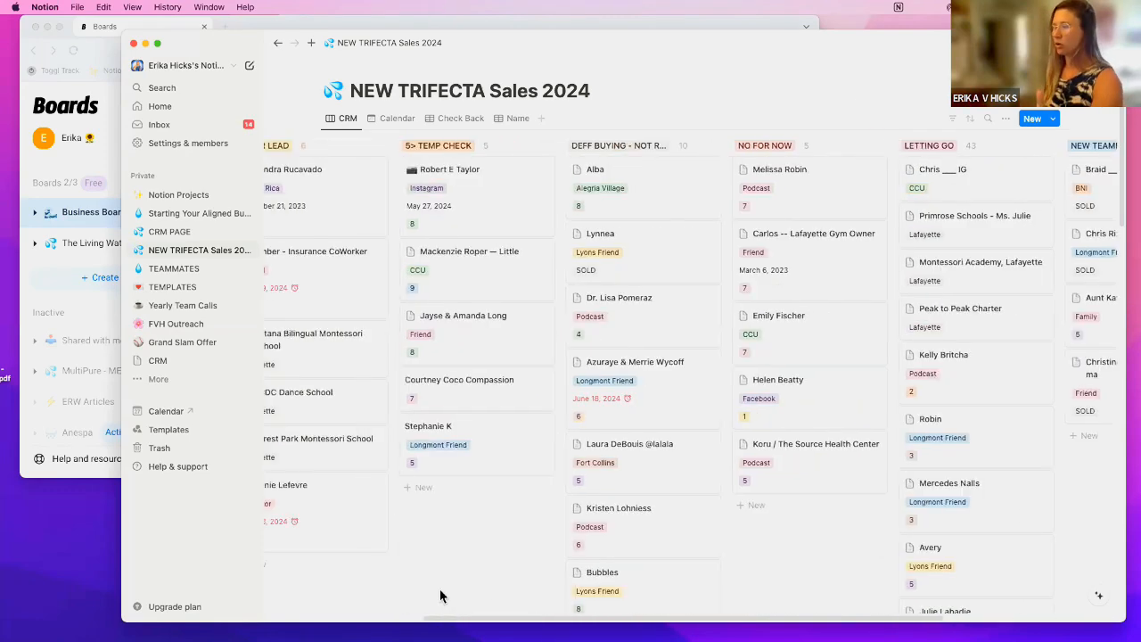
scroll(267, 585, left, 3)
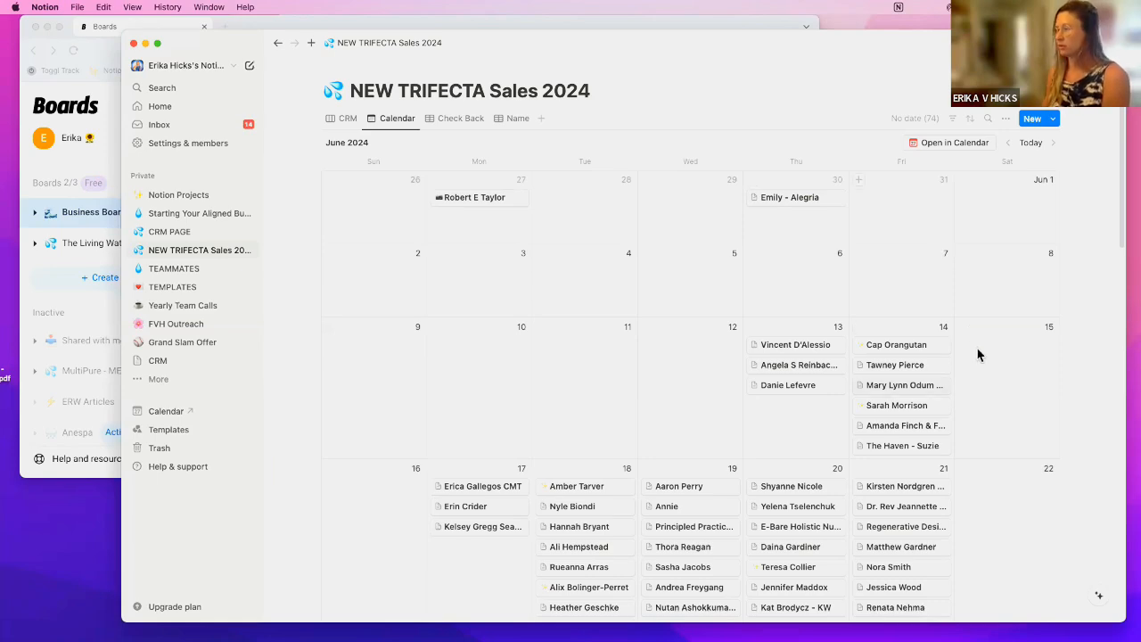
- Browse the sales database's June 2024 calendar and open the second lead scheduled for June 27 as a full page
scroll(956, 331, down, 5)
scroll(981, 367, down, 2)
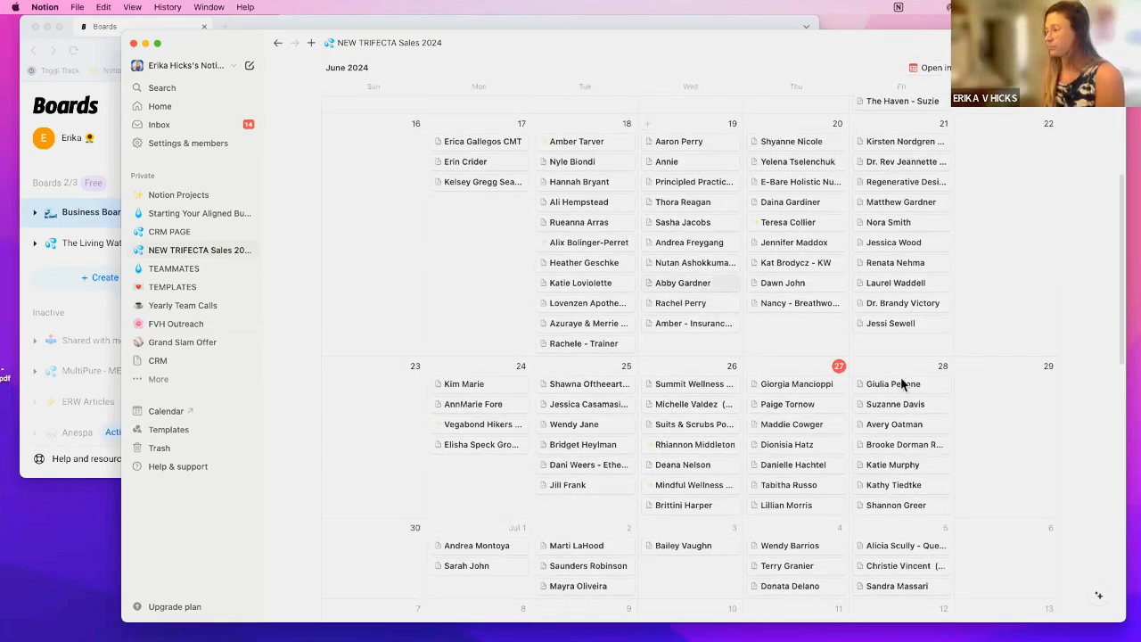
scroll(891, 375, down, 1)
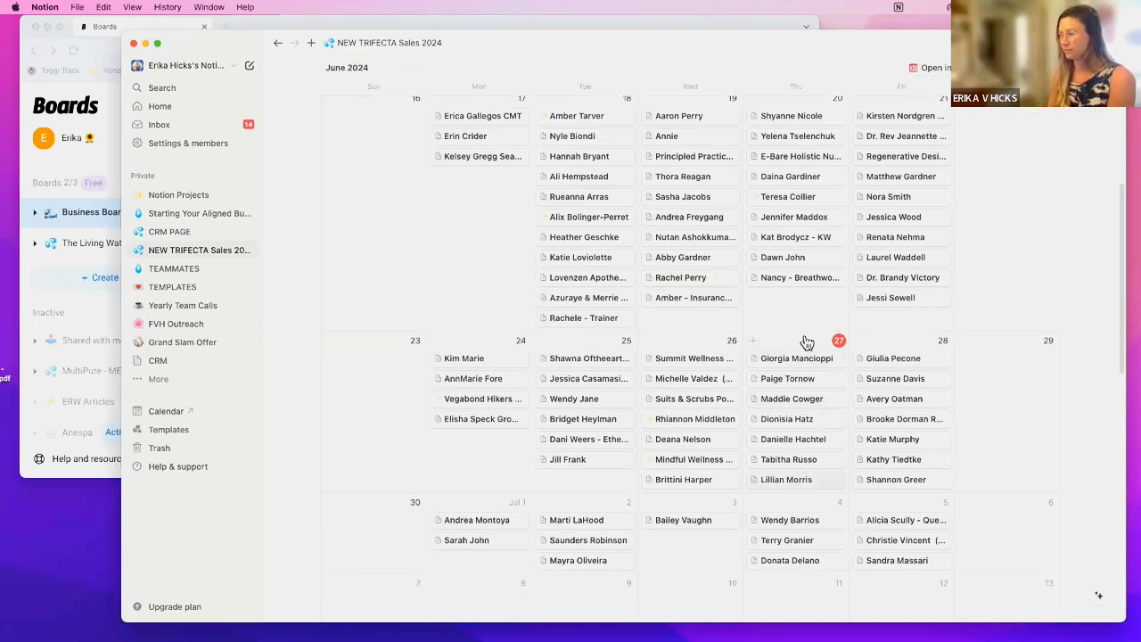
scroll(802, 330, down, 1)
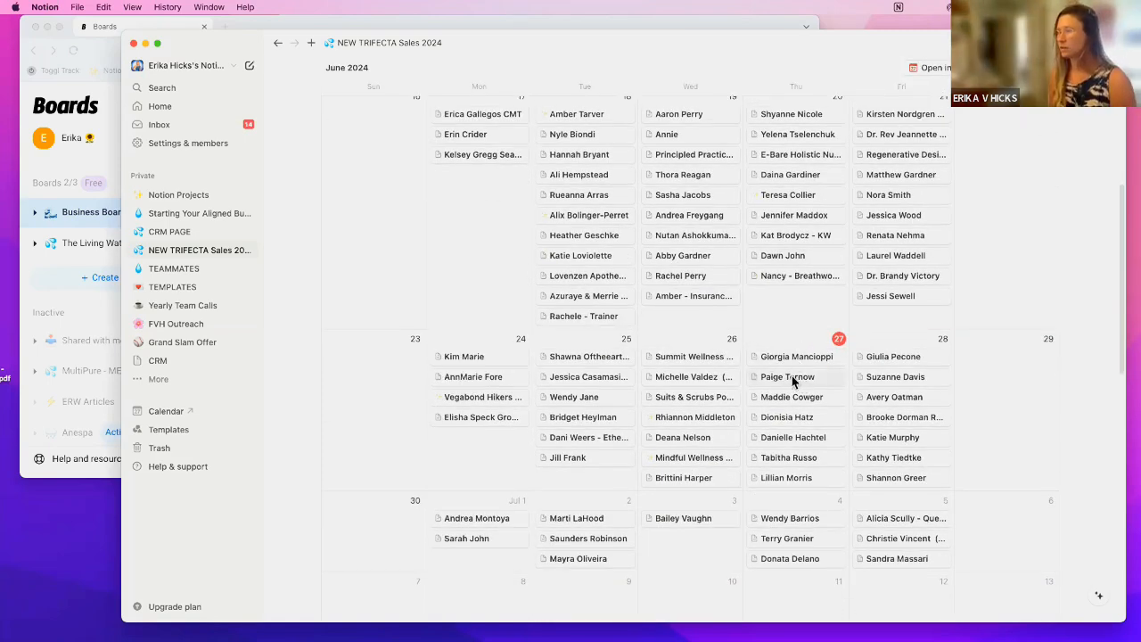
click(794, 382)
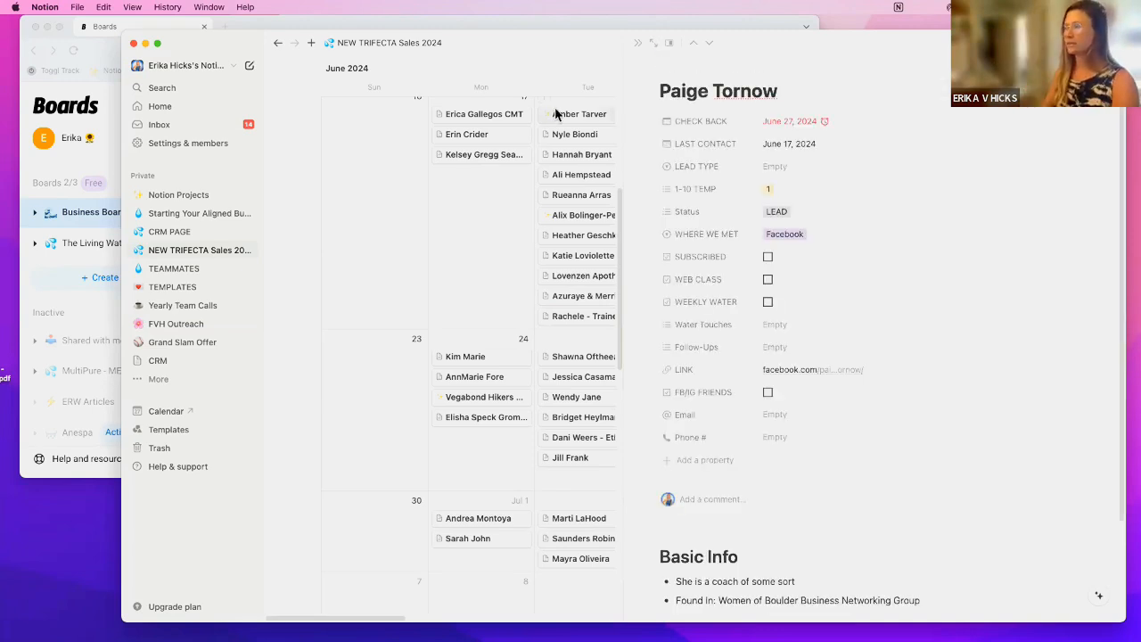
click(669, 46)
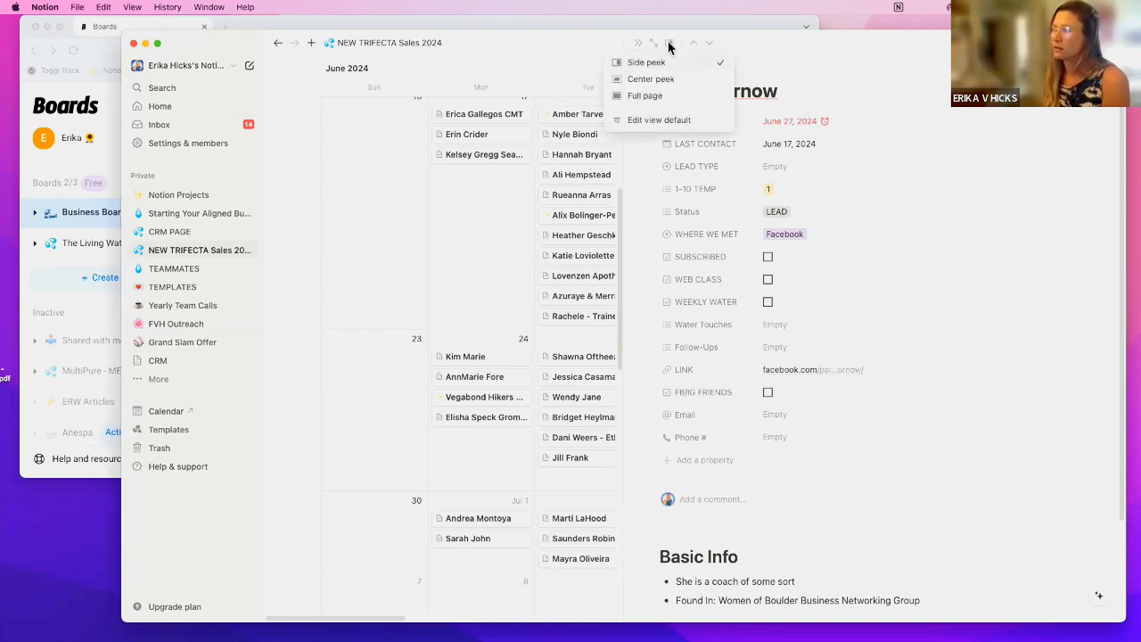
click(664, 96)
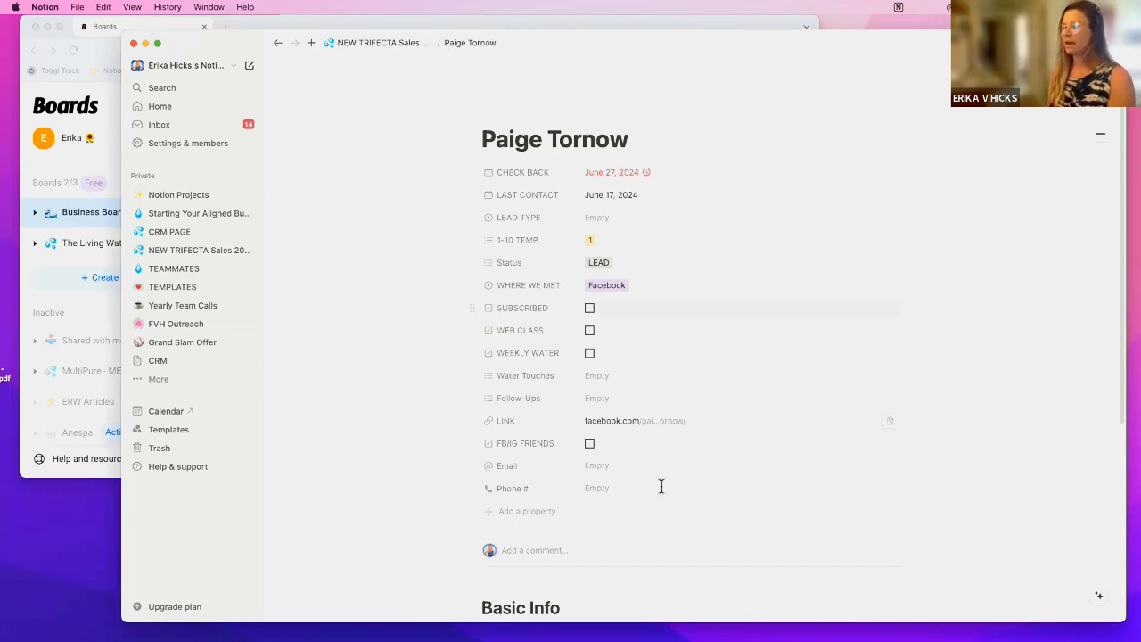
- Return to the sales calendar and open the fifth lead scheduled for June 20 in side peek
click(366, 48)
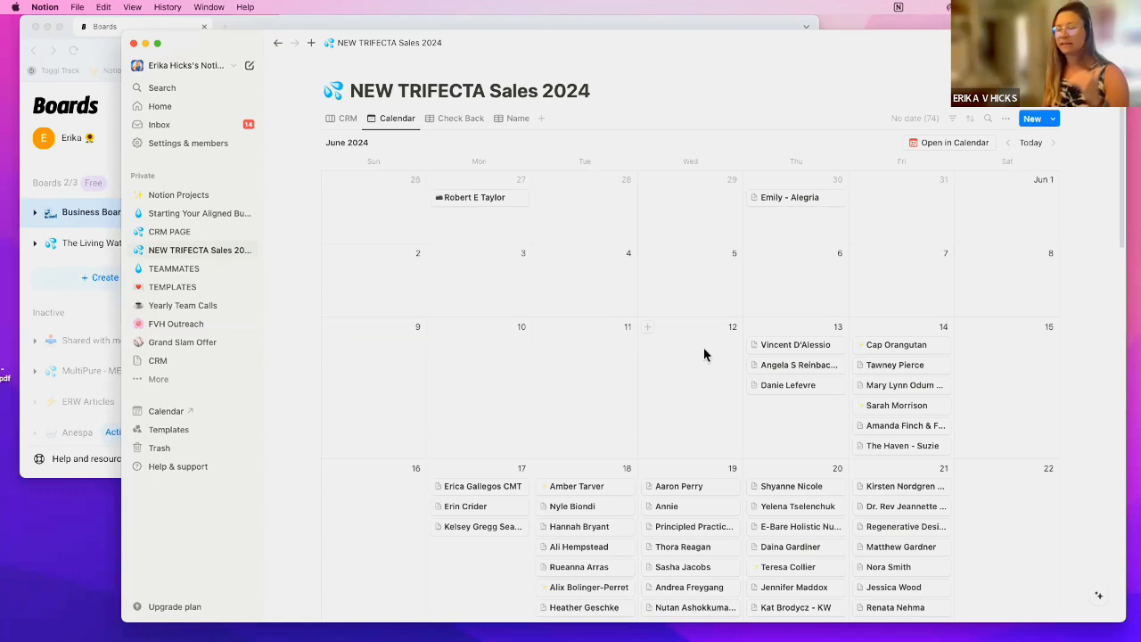
scroll(878, 423, down, 3)
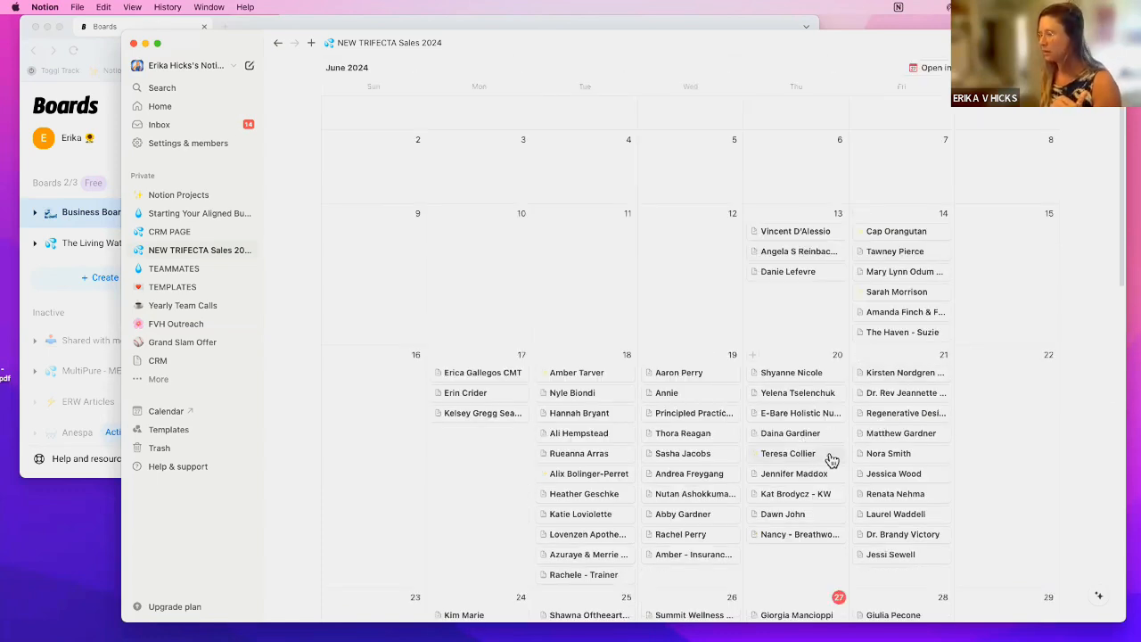
click(818, 455)
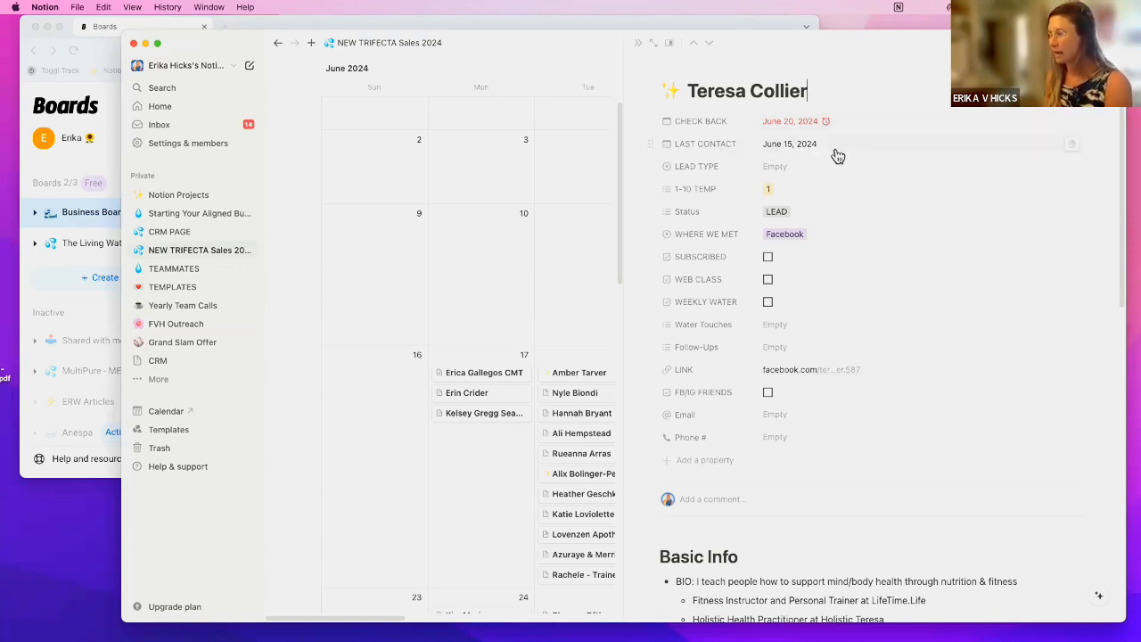
- Set the opened lead's LEAD TYPE to COLD LEAD
click(789, 172)
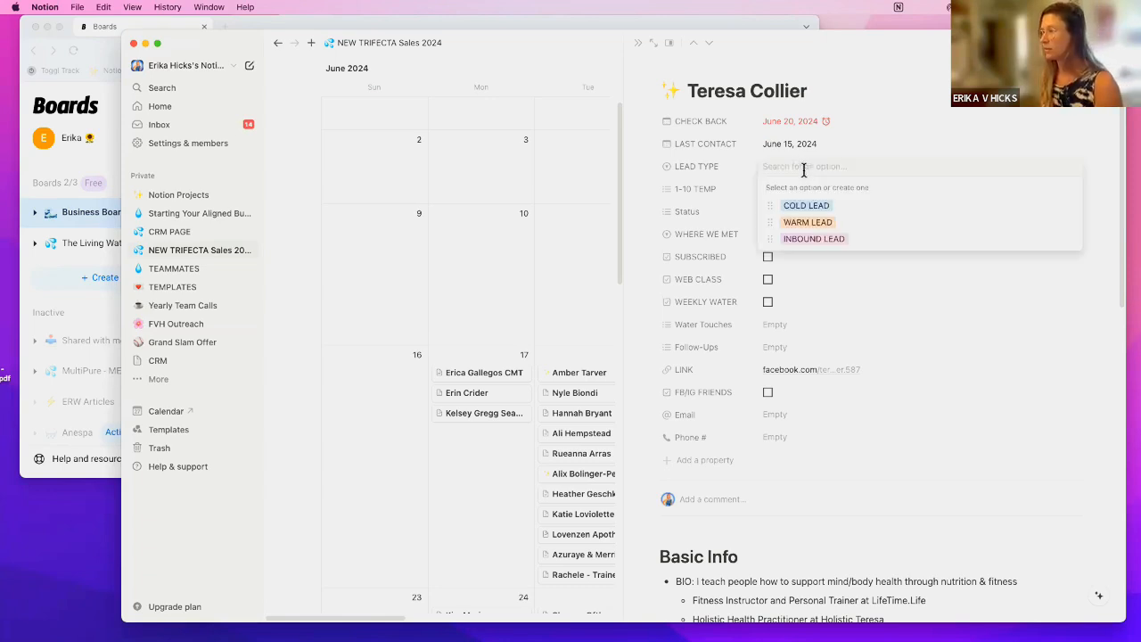
click(860, 207)
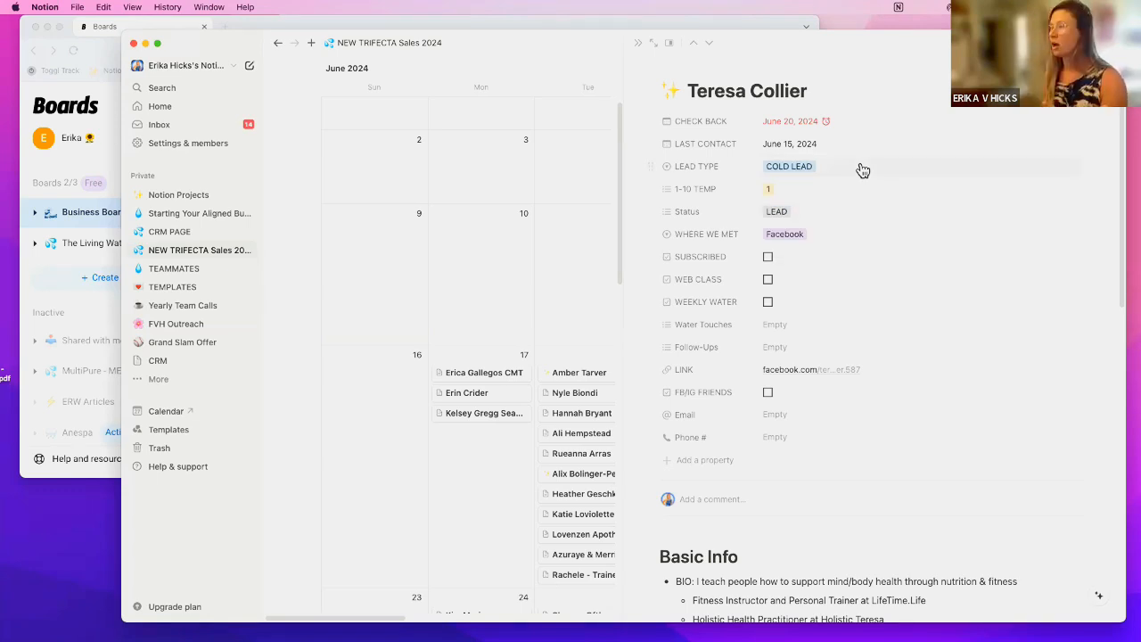
click(862, 168)
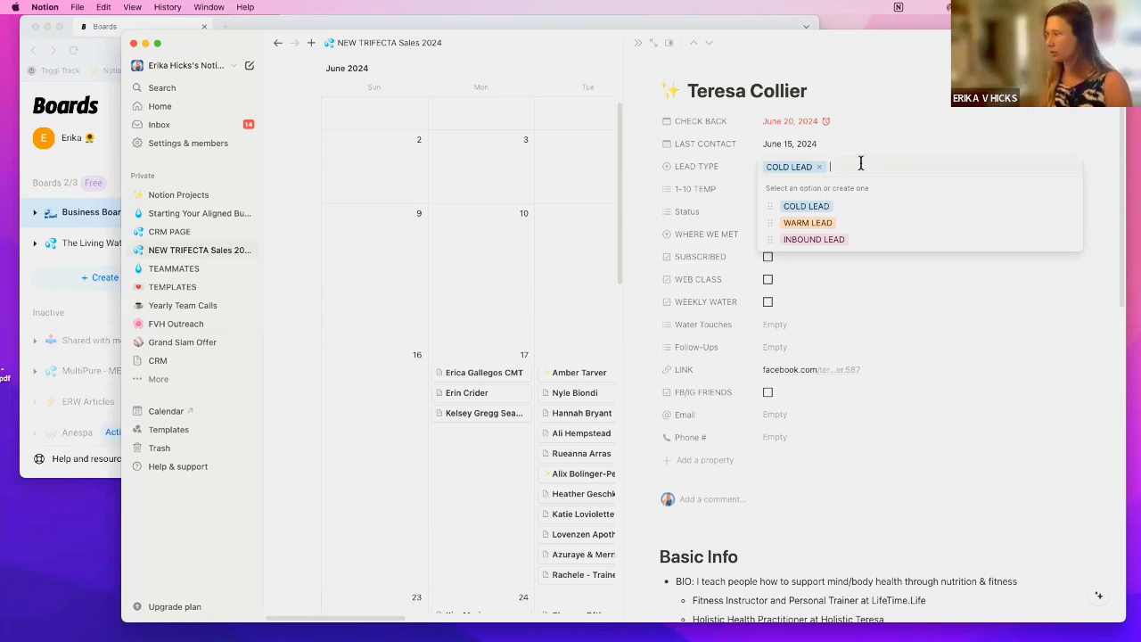
click(722, 179)
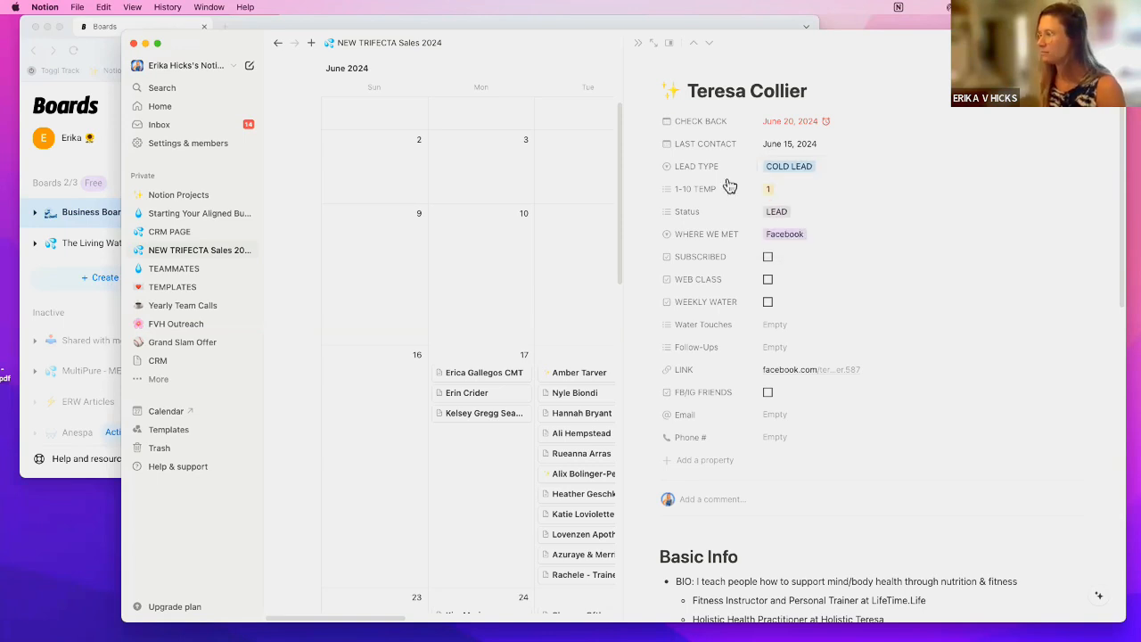
- Review the opened lead's Status options and tick its WEB CLASS and WEEKLY WATER checkboxes
click(804, 212)
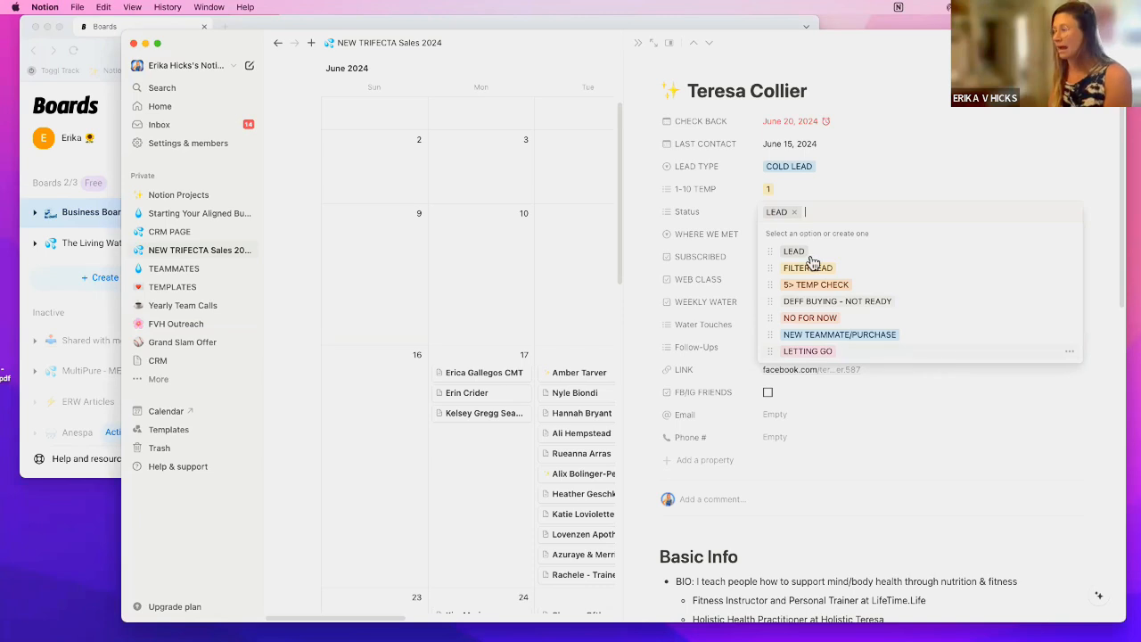
click(856, 456)
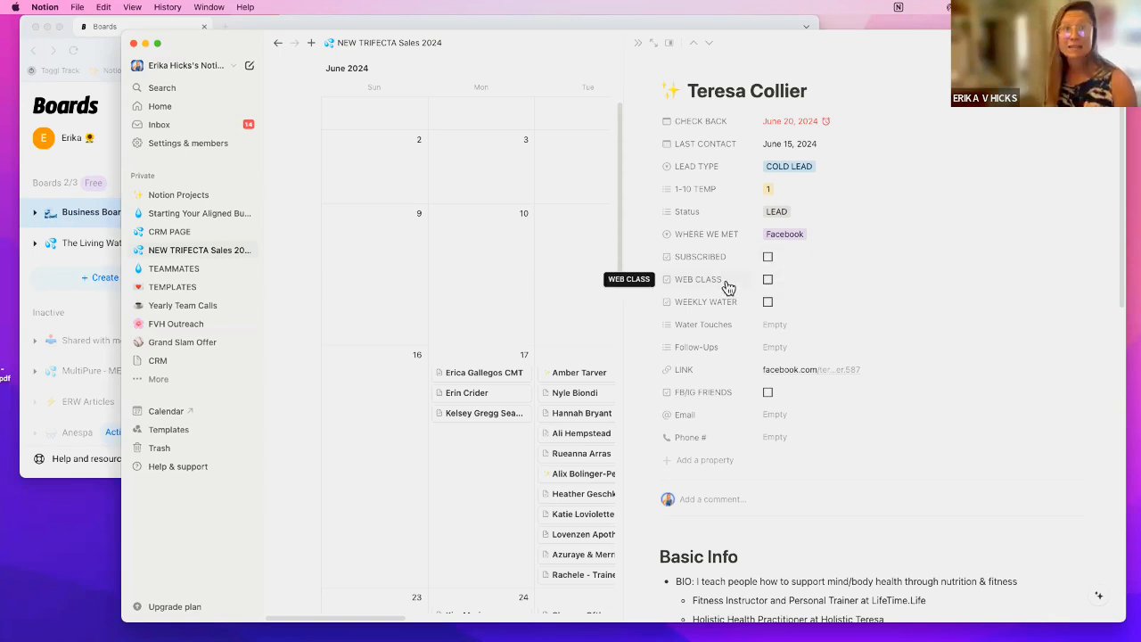
click(768, 280)
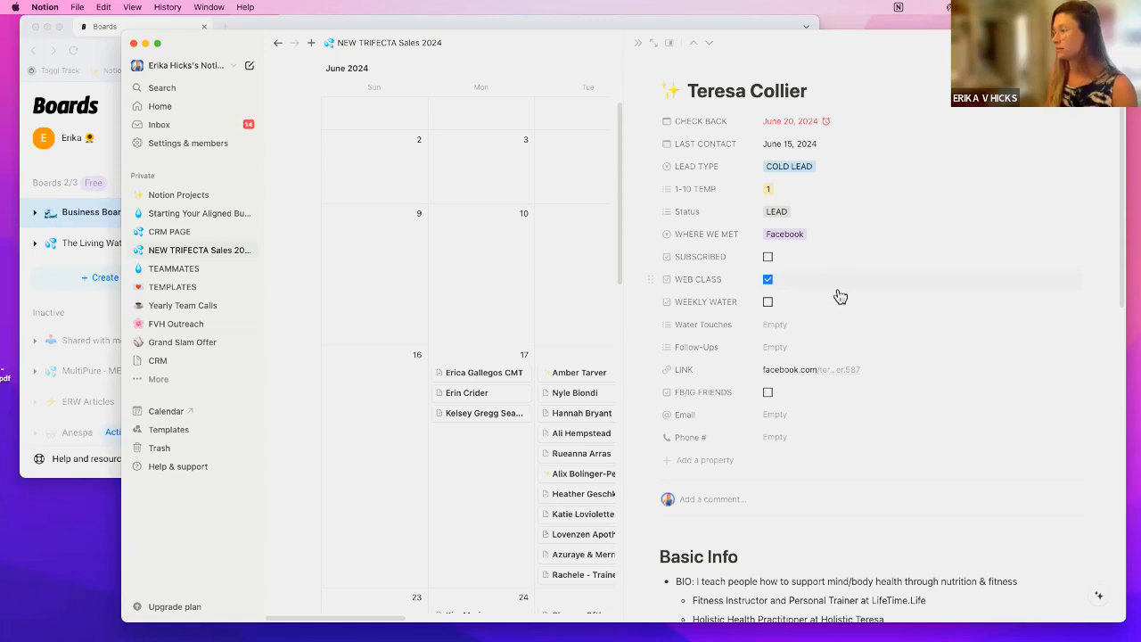
click(796, 305)
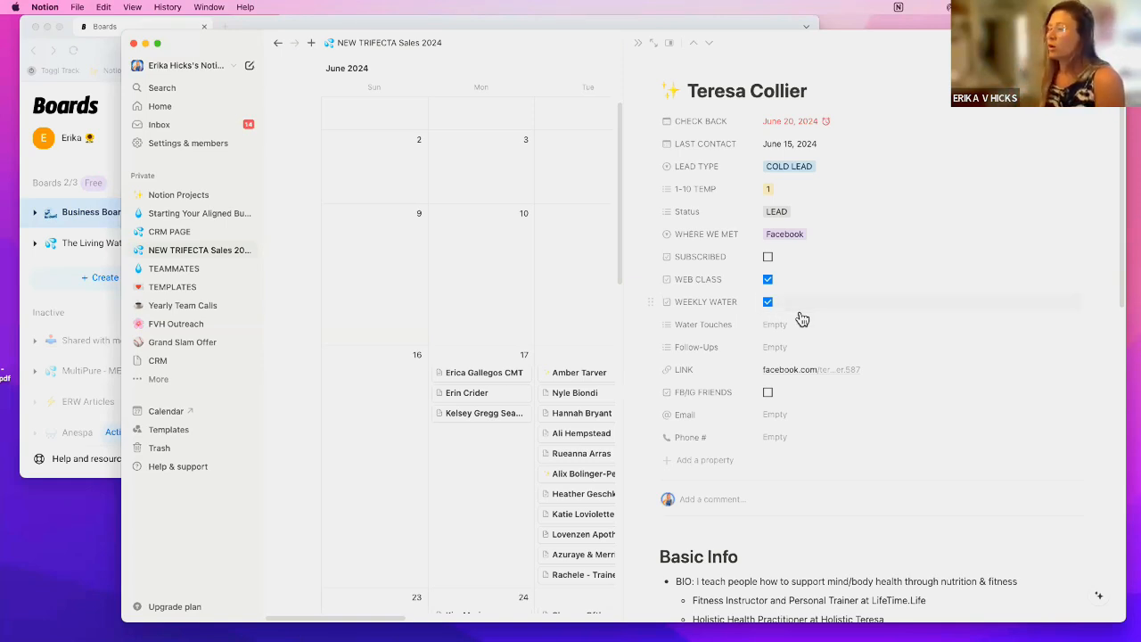
- Review the Water Touches options and add 1st Email, 2nd Email and 3rd Email to the lead's Follow-Ups property
click(863, 325)
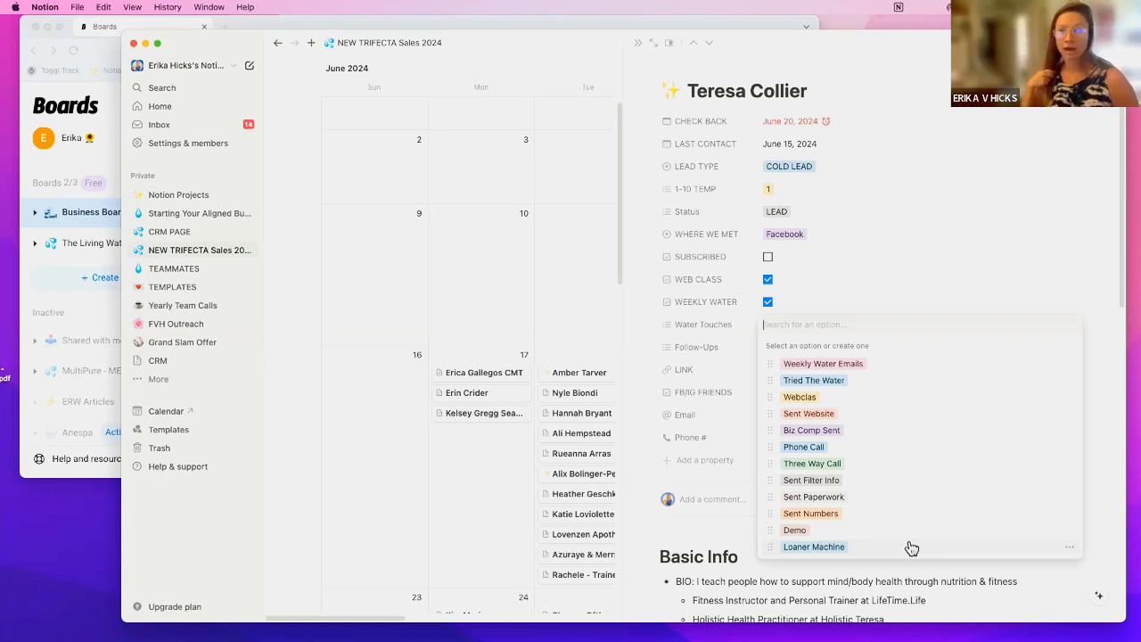
click(643, 355)
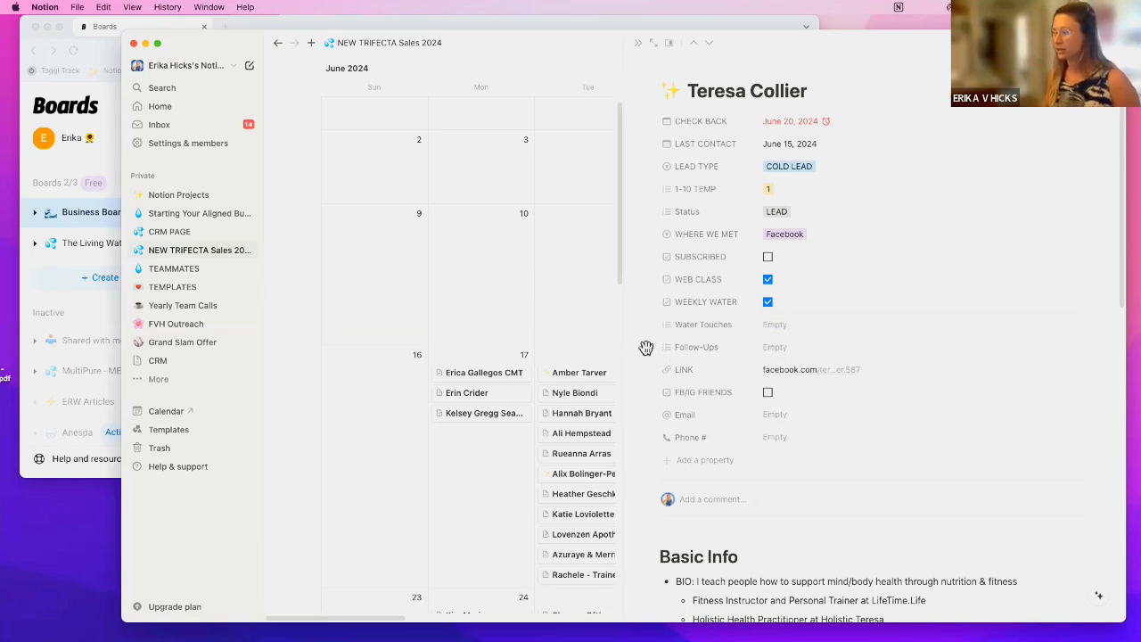
click(821, 348)
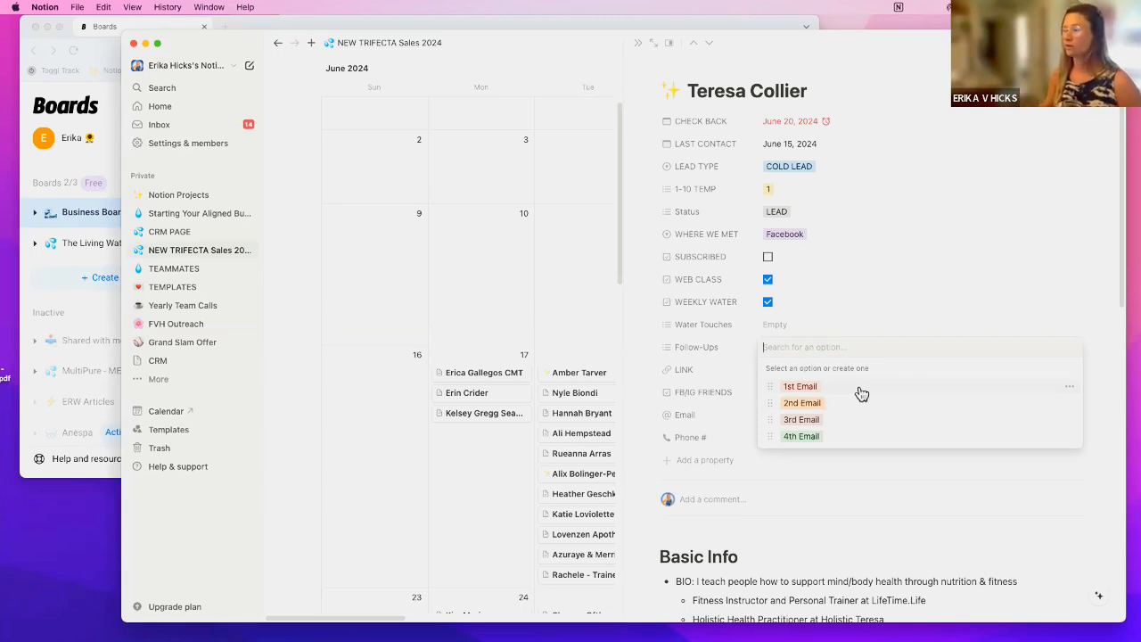
click(862, 394)
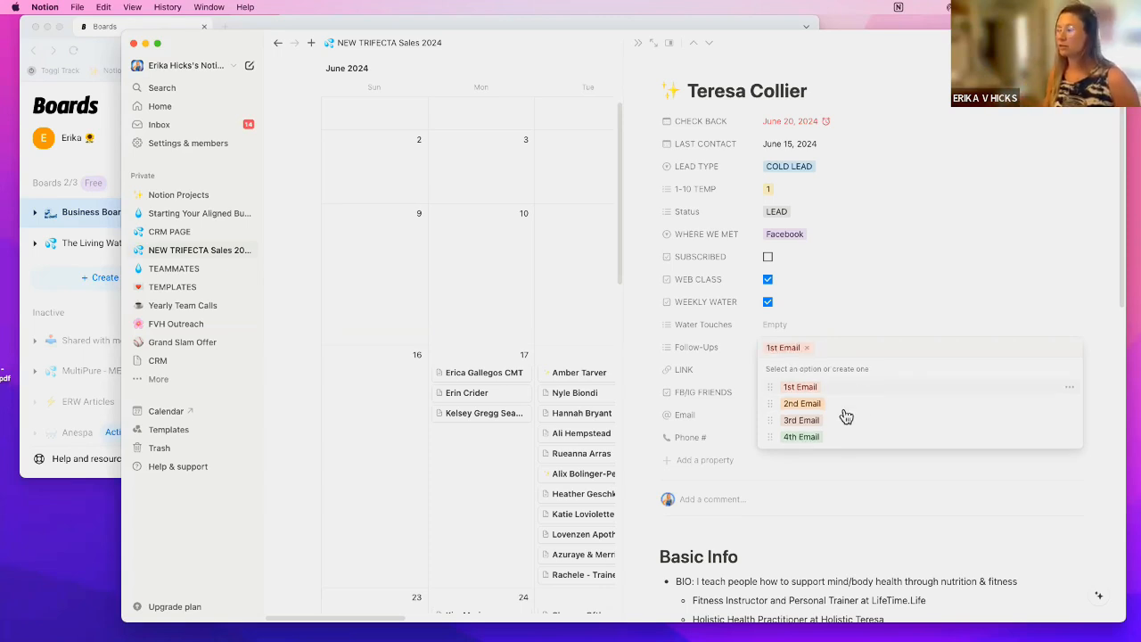
click(805, 406)
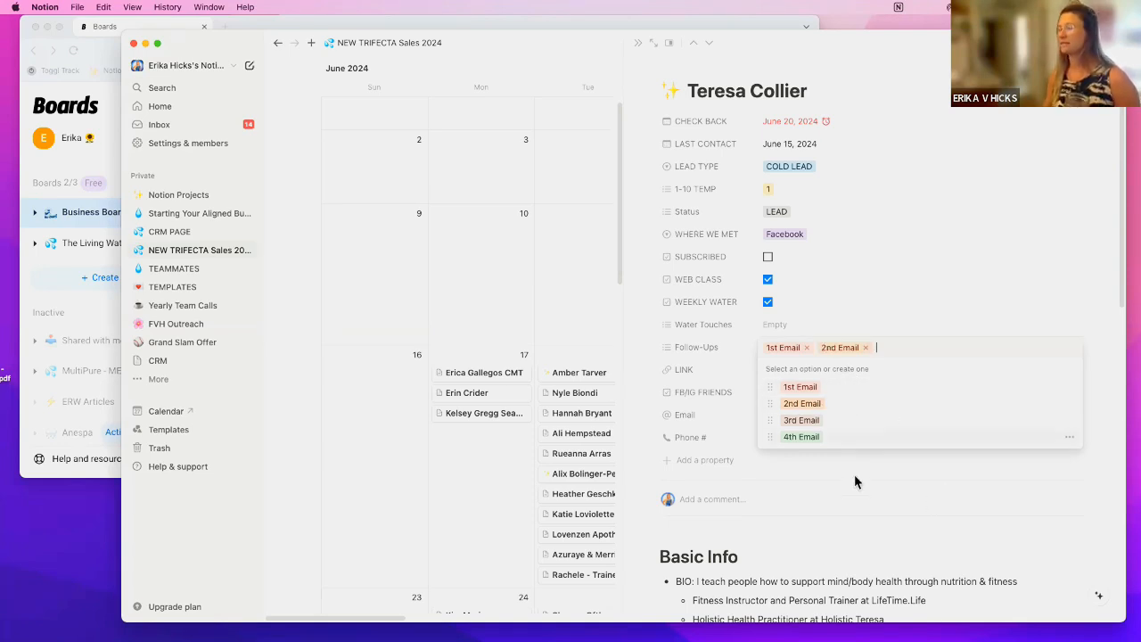
click(839, 424)
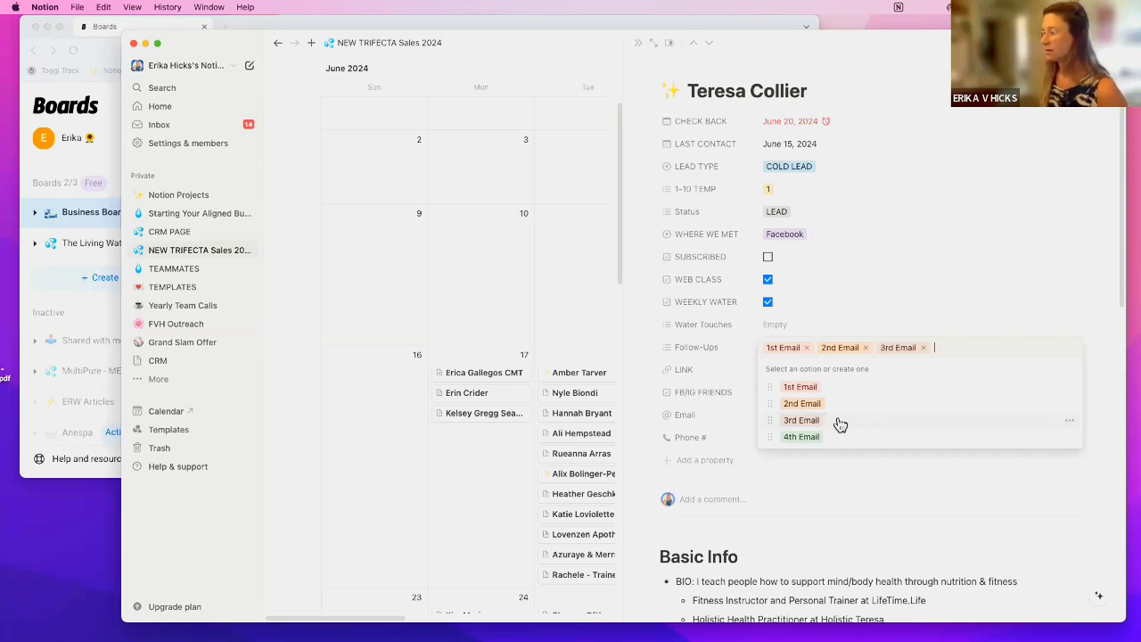
- Remove all email tags from the lead's Follow-Ups property and untick WEB CLASS and WEEKLY WATER
click(807, 349)
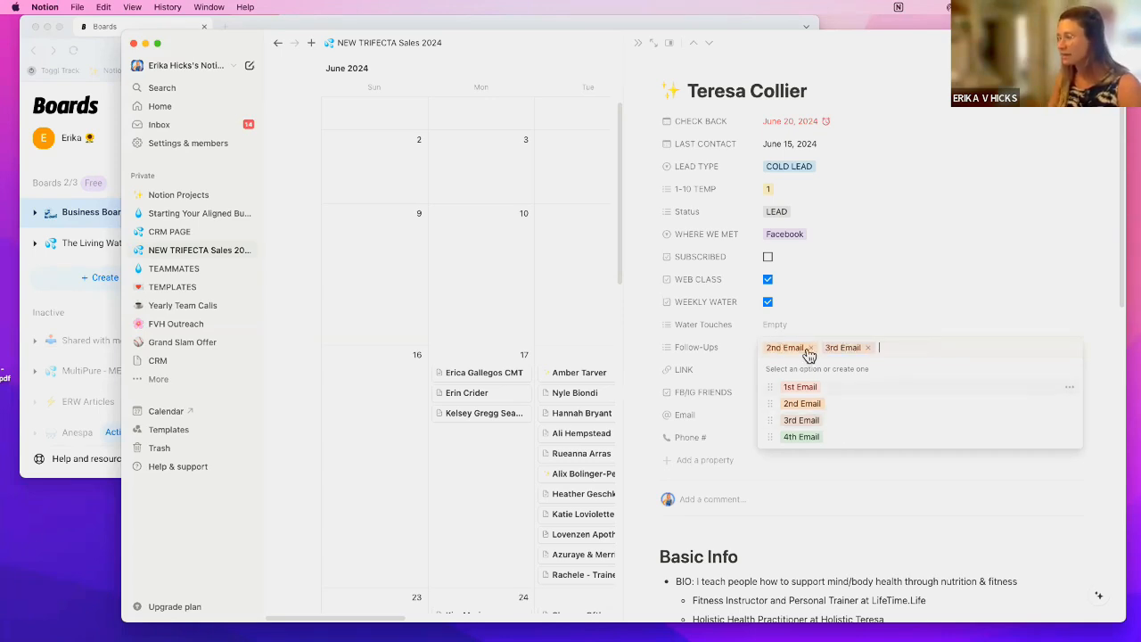
click(813, 350)
click(812, 350)
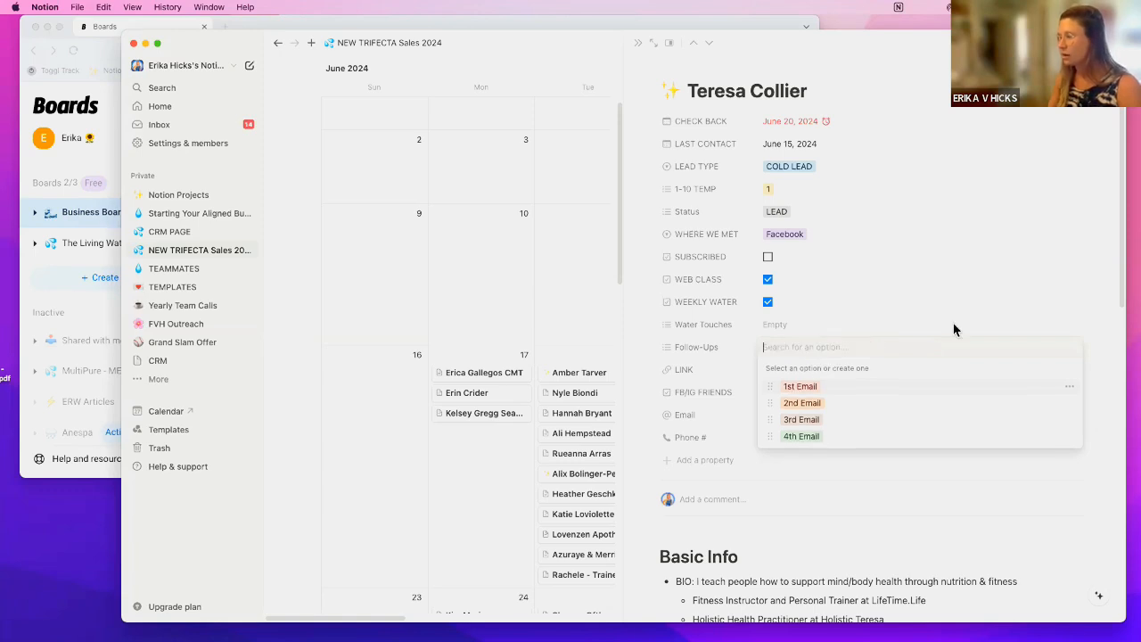
click(767, 303)
click(767, 303)
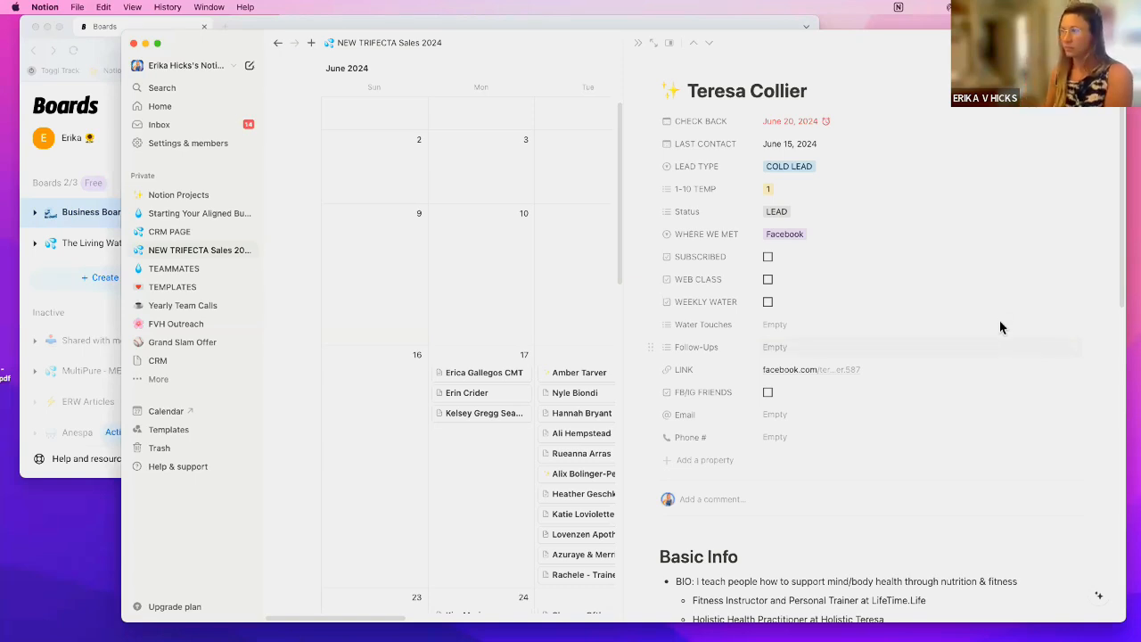
- Open the lead's Facebook profile from the LINK property and look through its intro, posts, reels and friends
click(812, 371)
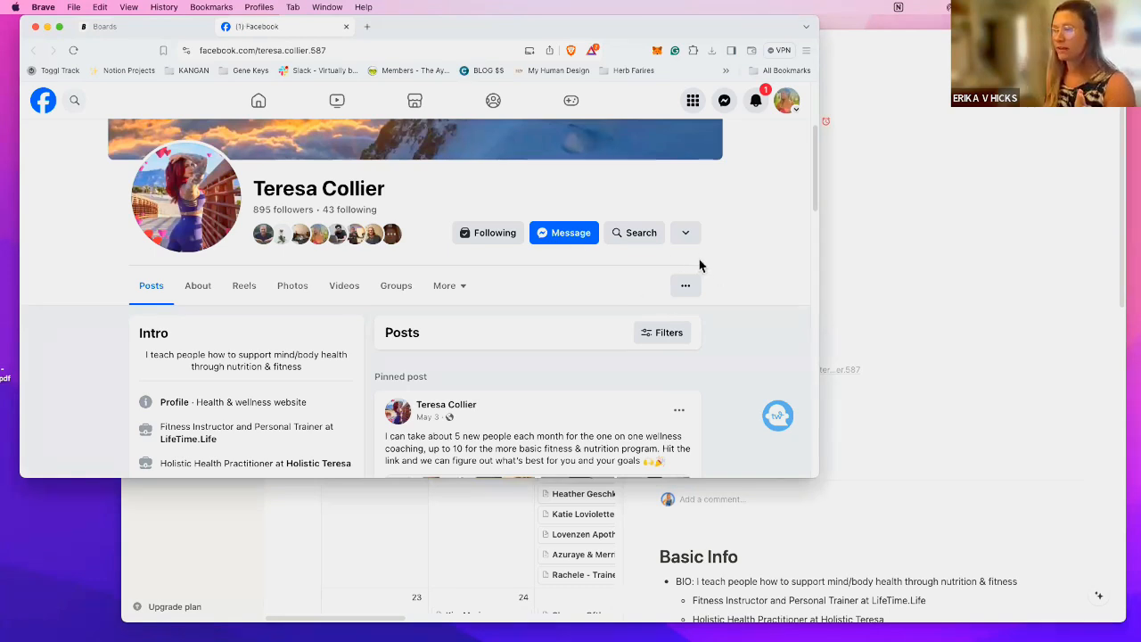
scroll(713, 263, down, 5)
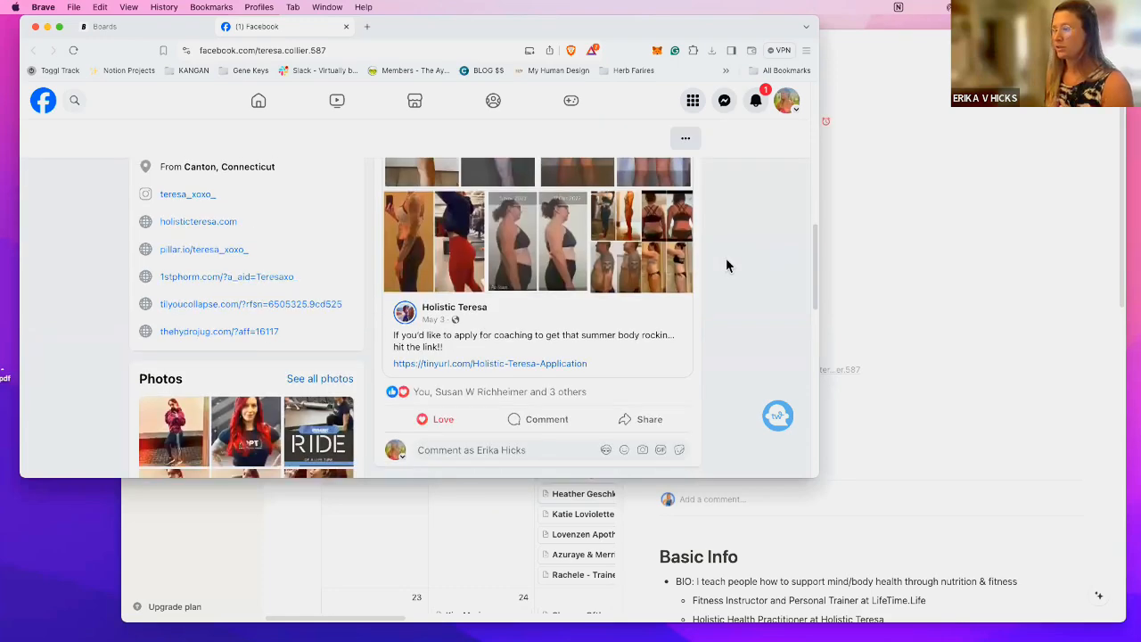
scroll(627, 333, down, 5)
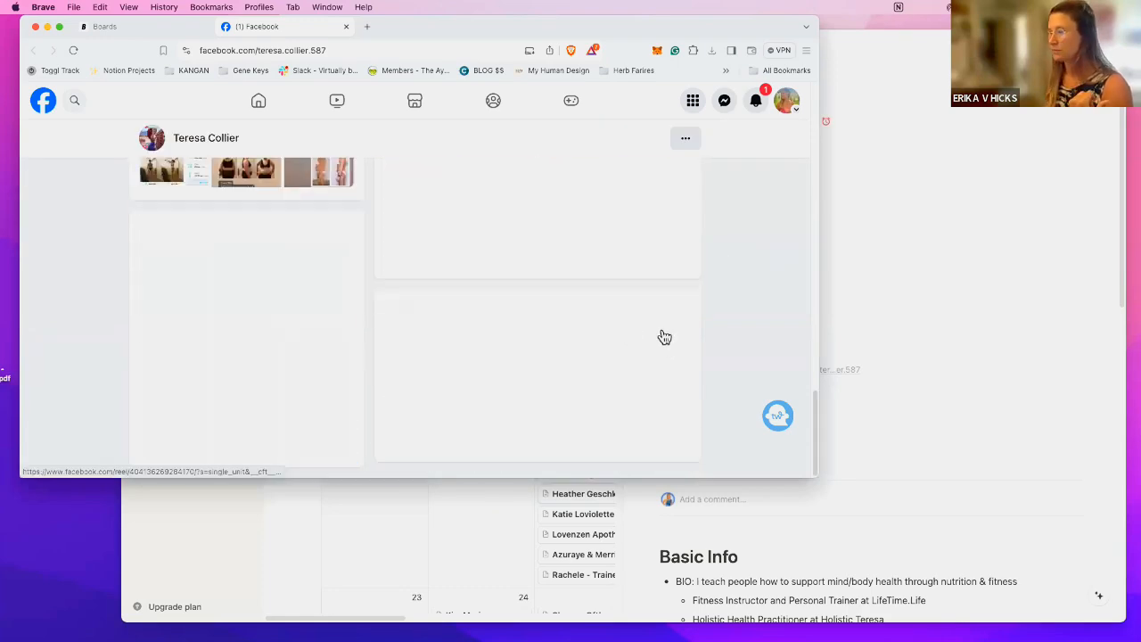
scroll(658, 331, down, 3)
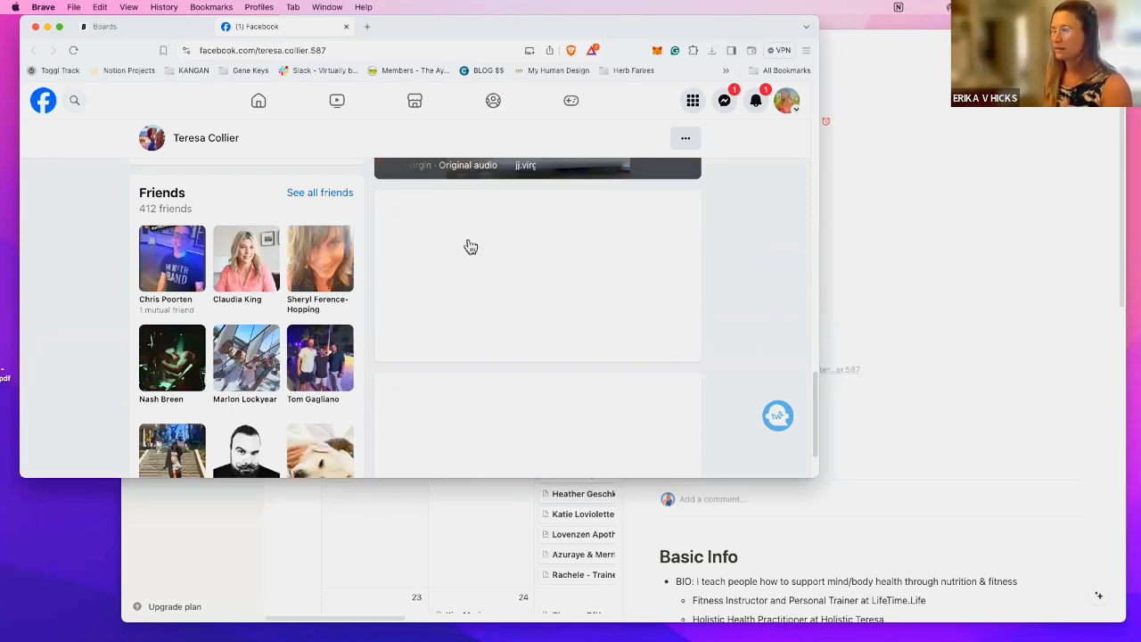
scroll(522, 260, down, 3)
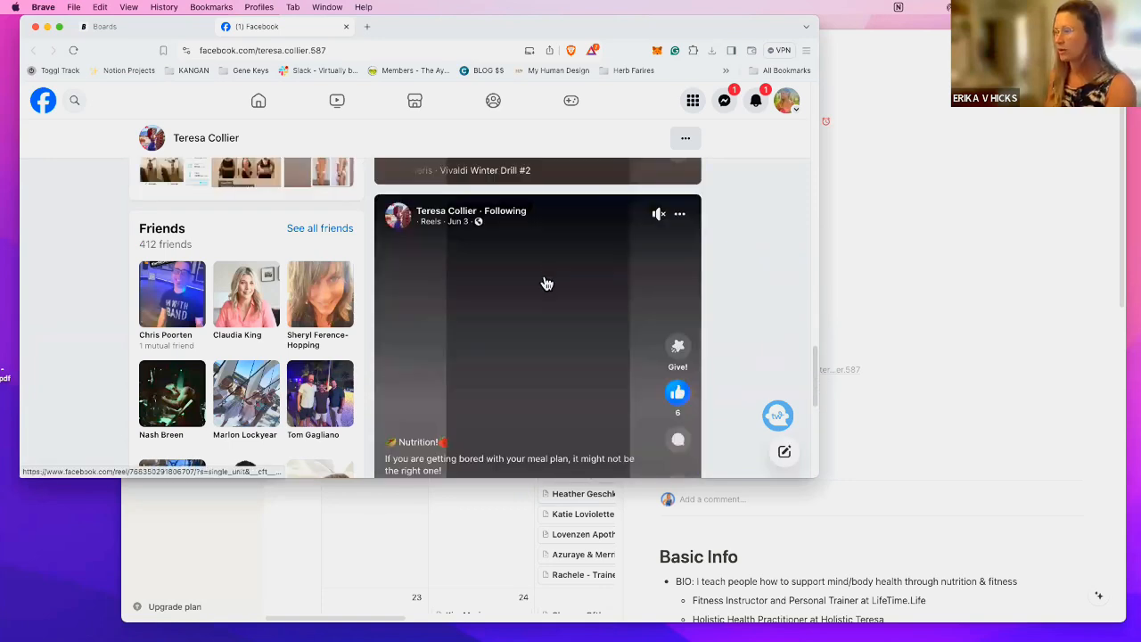
scroll(544, 280, down, 2)
scroll(626, 328, down, 4)
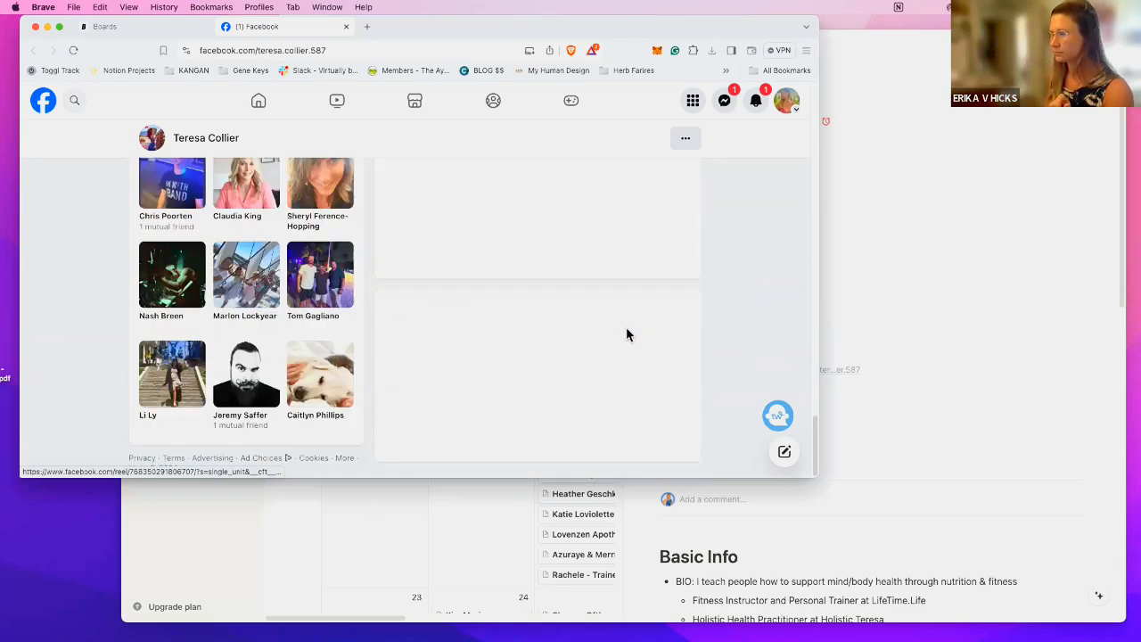
scroll(626, 328, up, 4)
scroll(626, 333, down, 3)
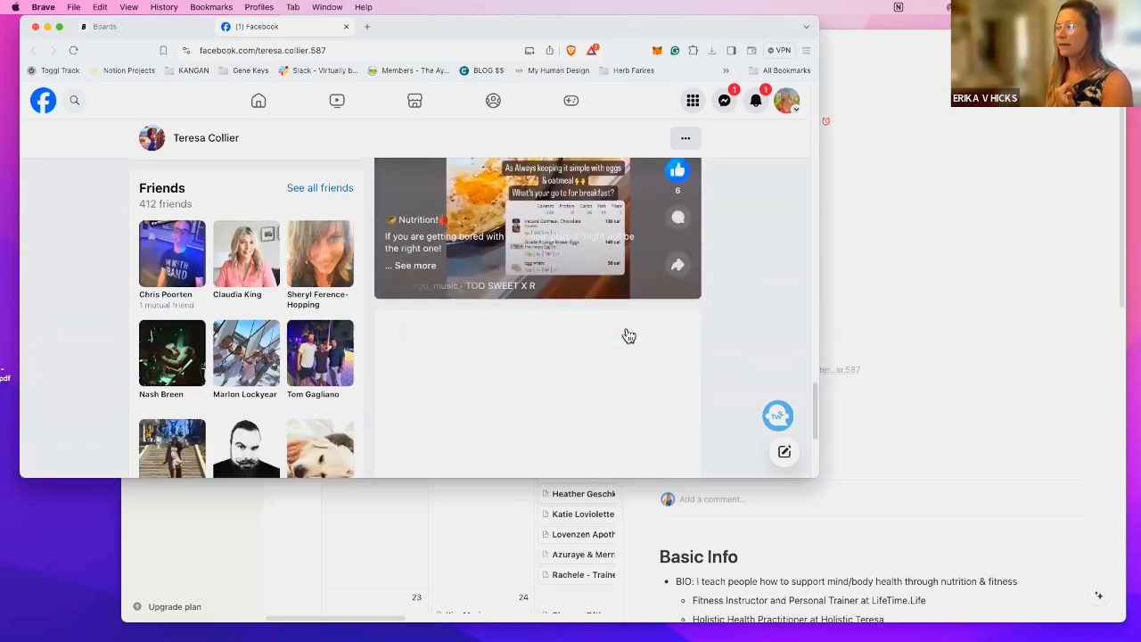
scroll(622, 327, up, 5)
scroll(621, 334, up, 10)
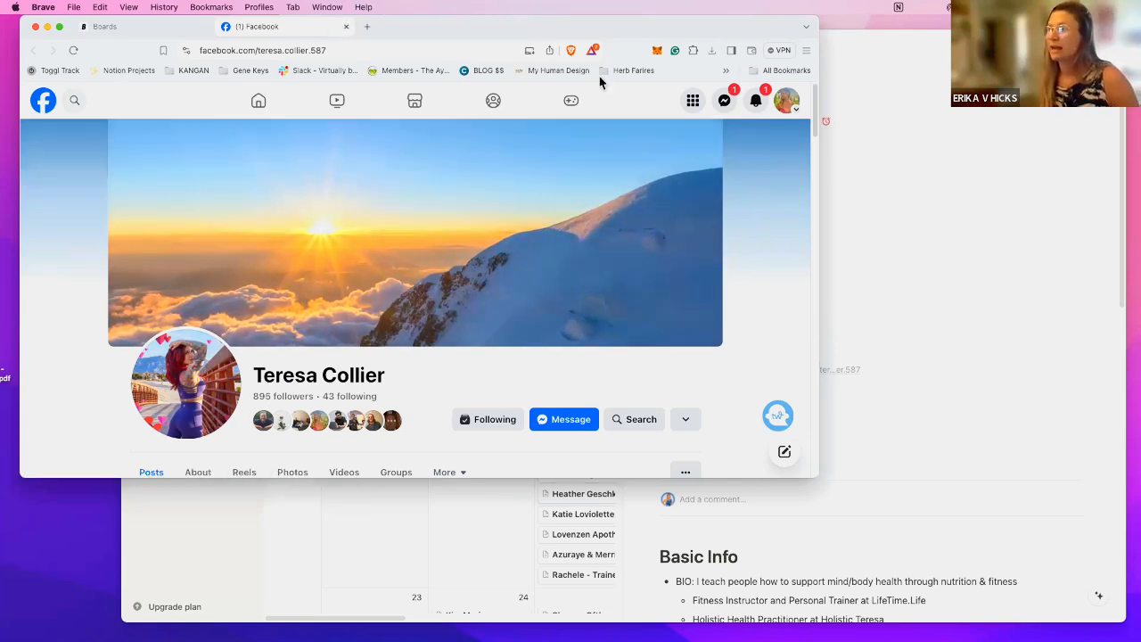
- Close the Facebook profile, return to Notion and tick the lead's FB/IG FRIENDS checkbox
key(super+w)
click(831, 337)
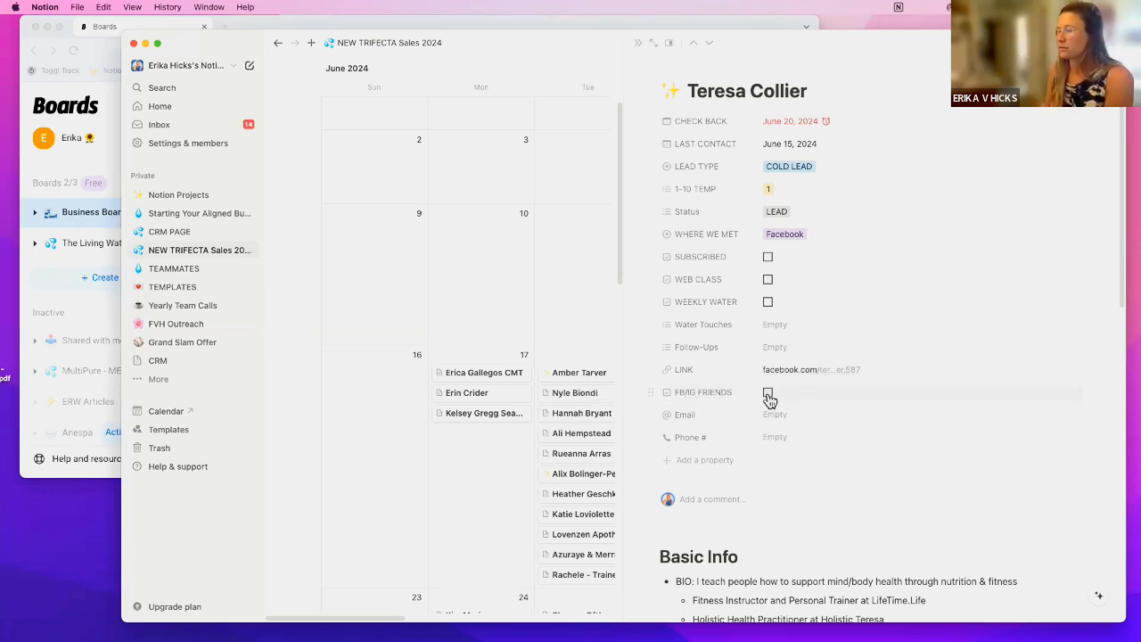
click(886, 401)
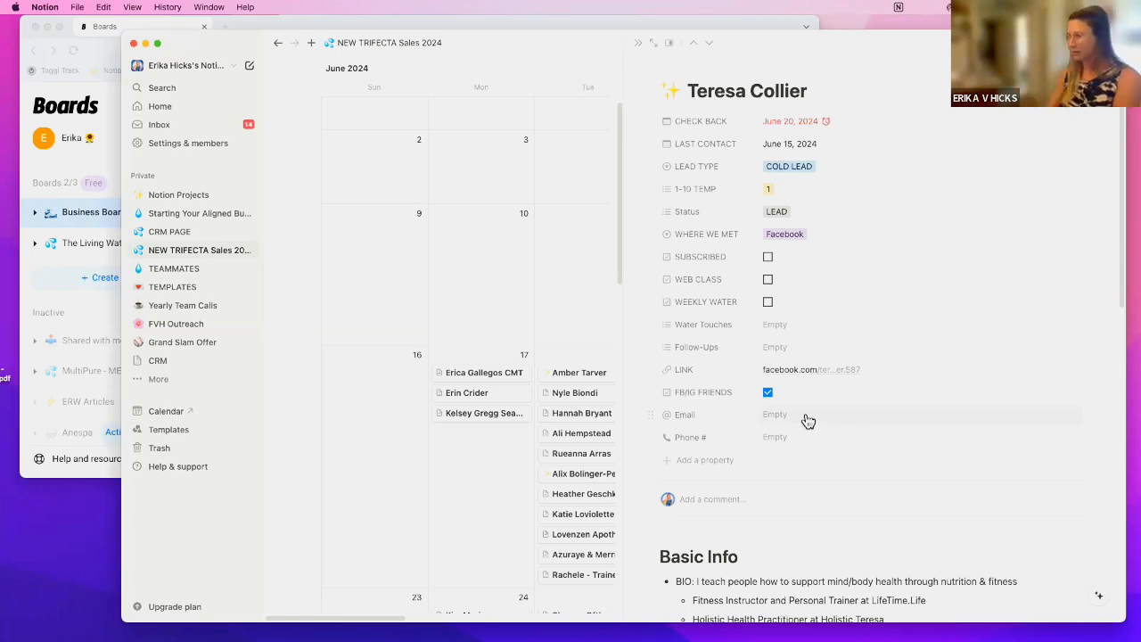
- Examine the lead's Basic Info notes, covering the BIO, the Found in group and the lead's own message
scroll(951, 280, down, 1)
scroll(949, 273, down, 15)
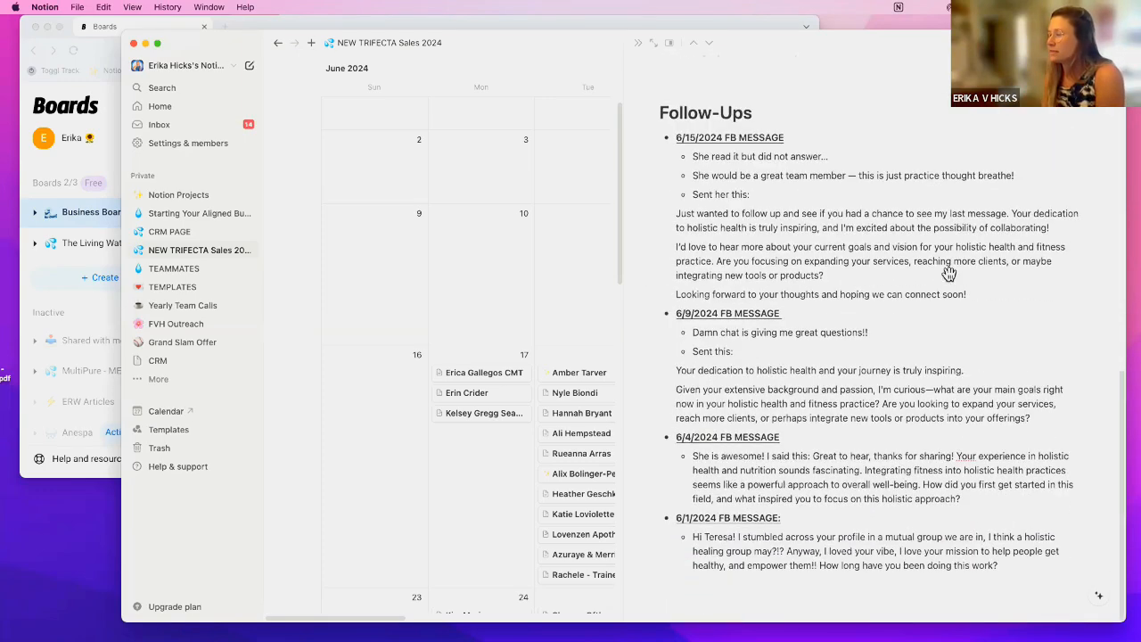
scroll(955, 367, up, 5)
scroll(955, 367, up, 4)
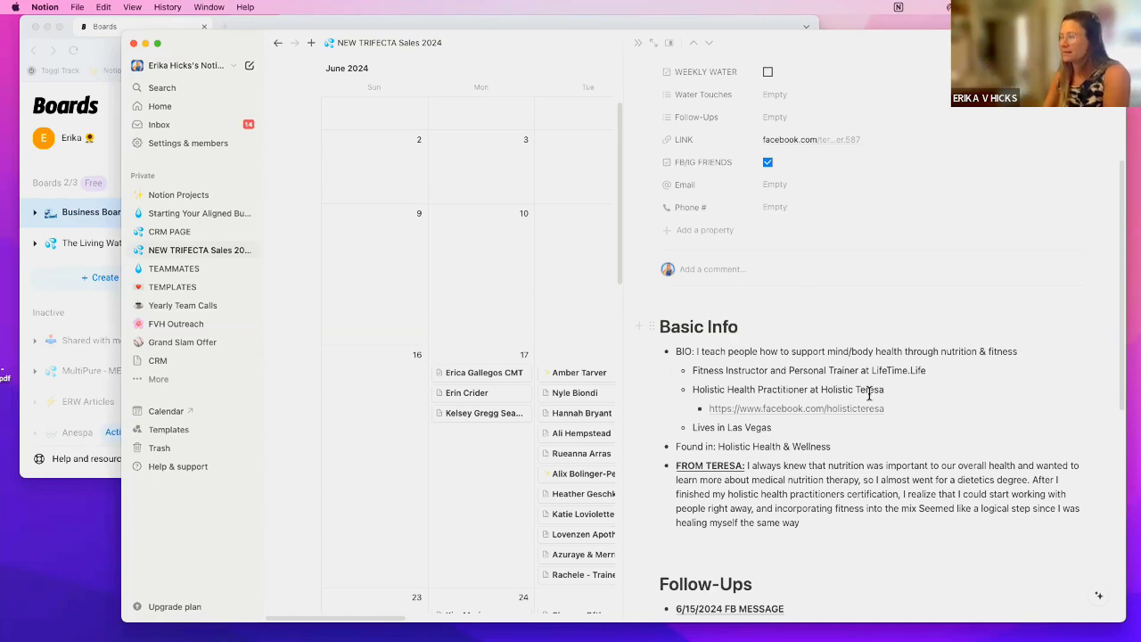
drag(854, 443, 675, 350)
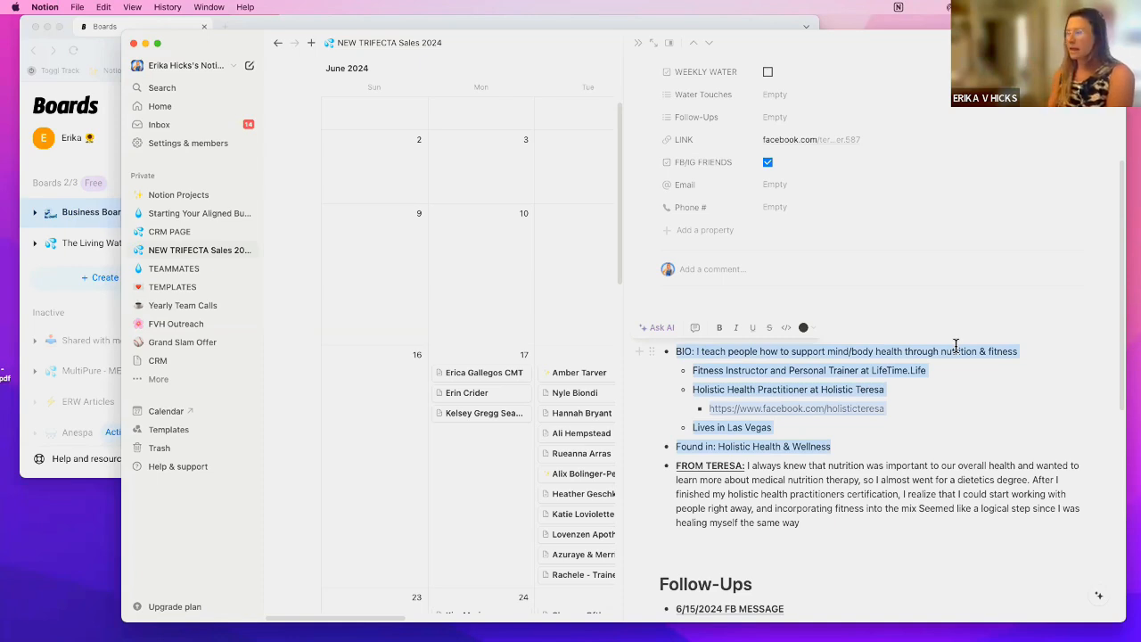
click(986, 376)
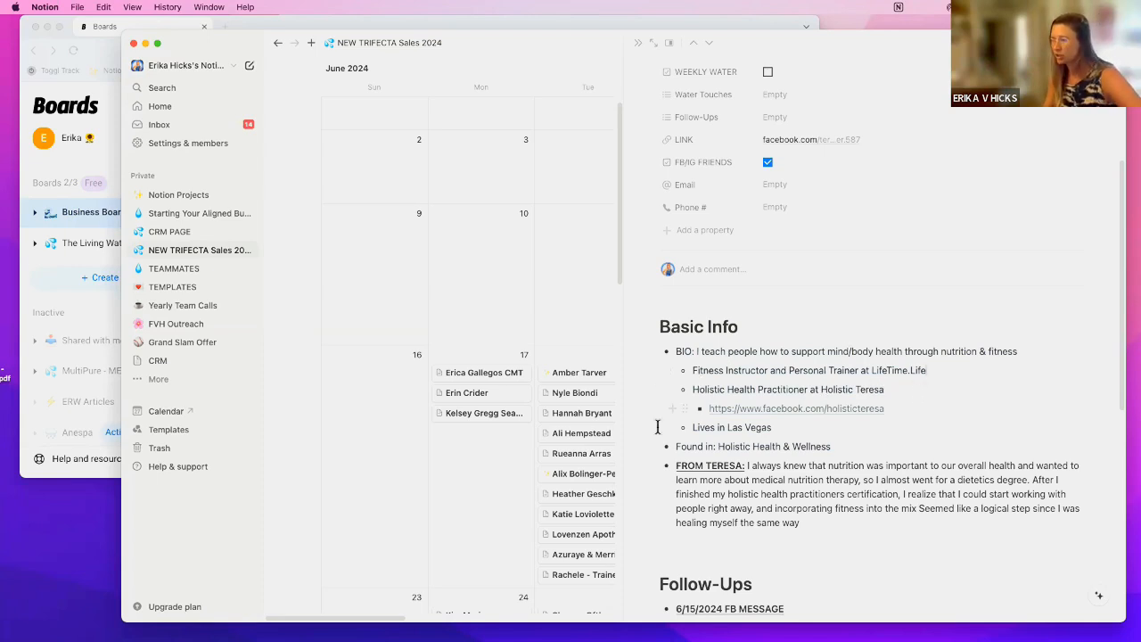
drag(842, 445, 669, 443)
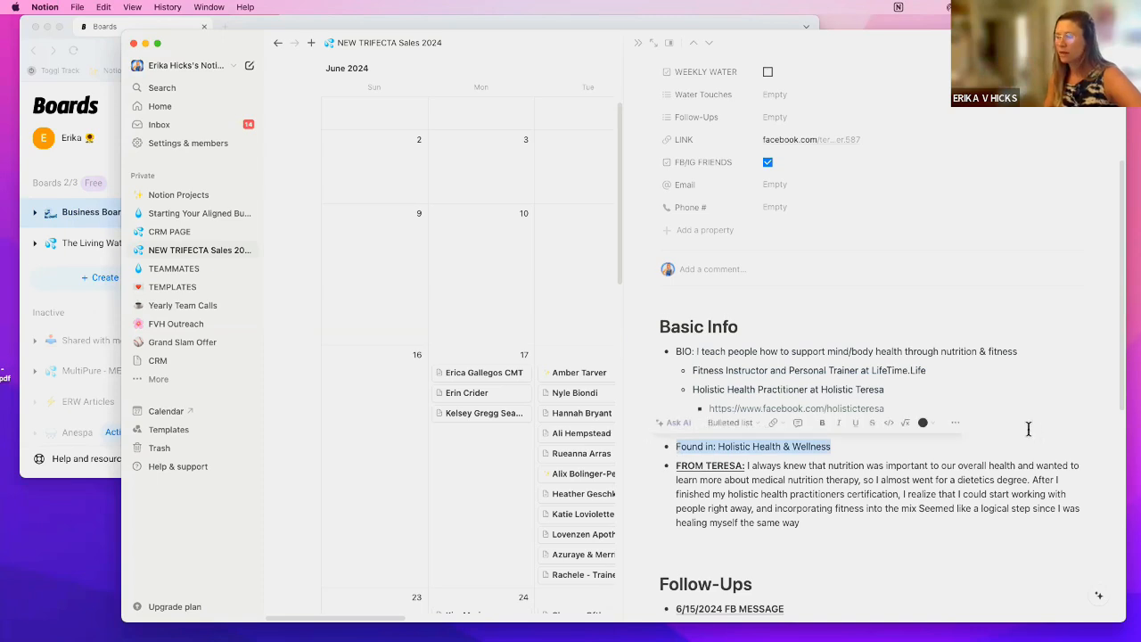
scroll(1025, 424, down, 2)
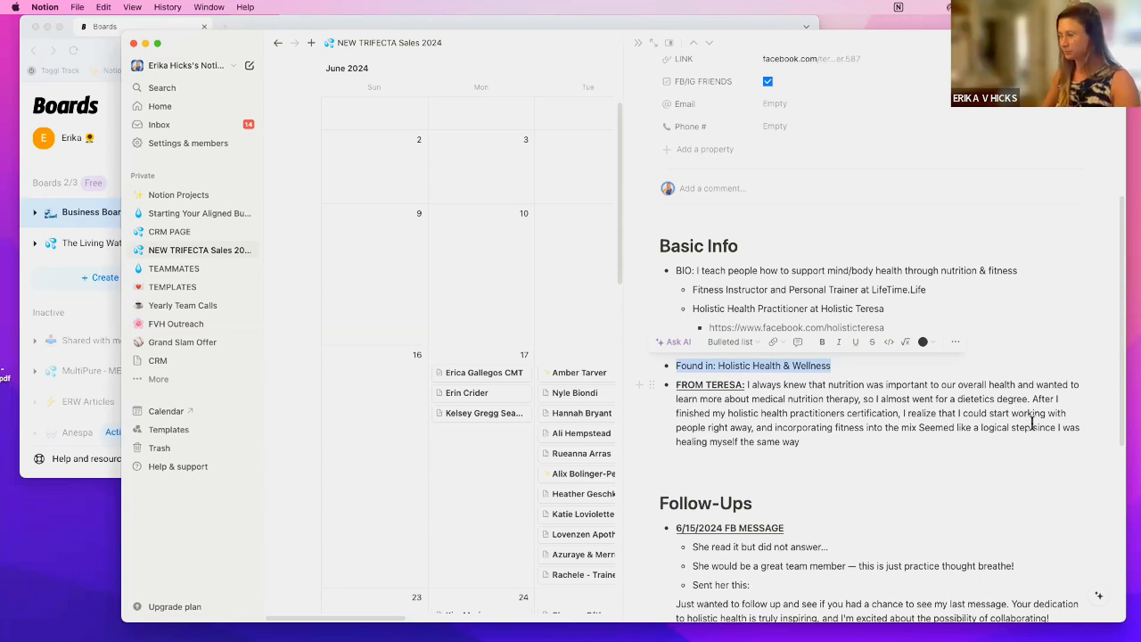
click(842, 452)
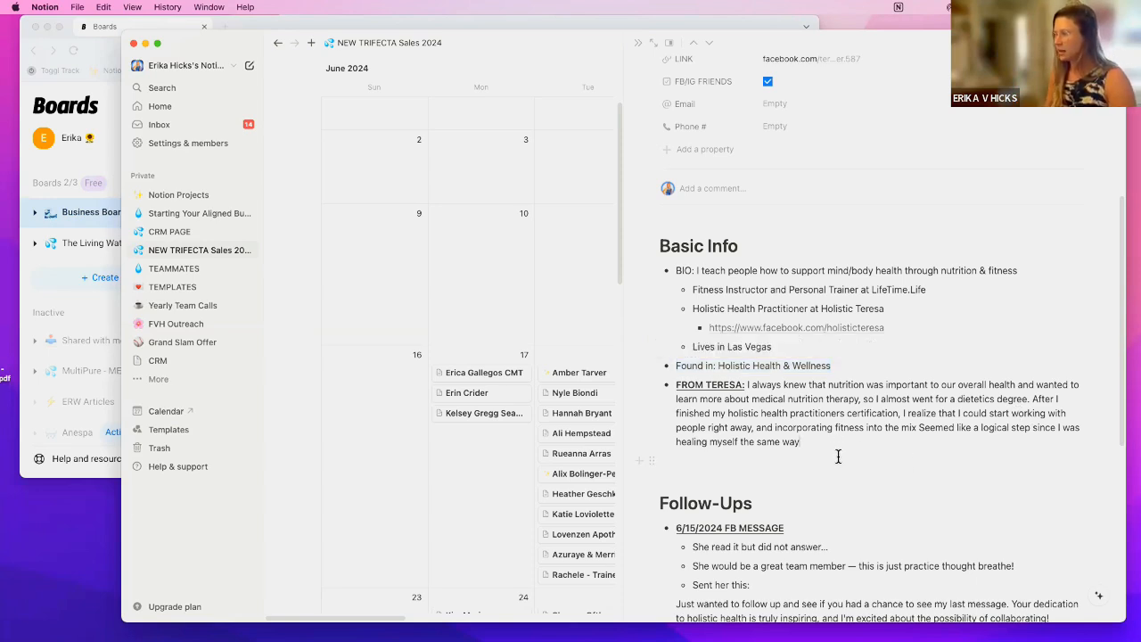
scroll(842, 451, down, 1)
shift+click(747, 362)
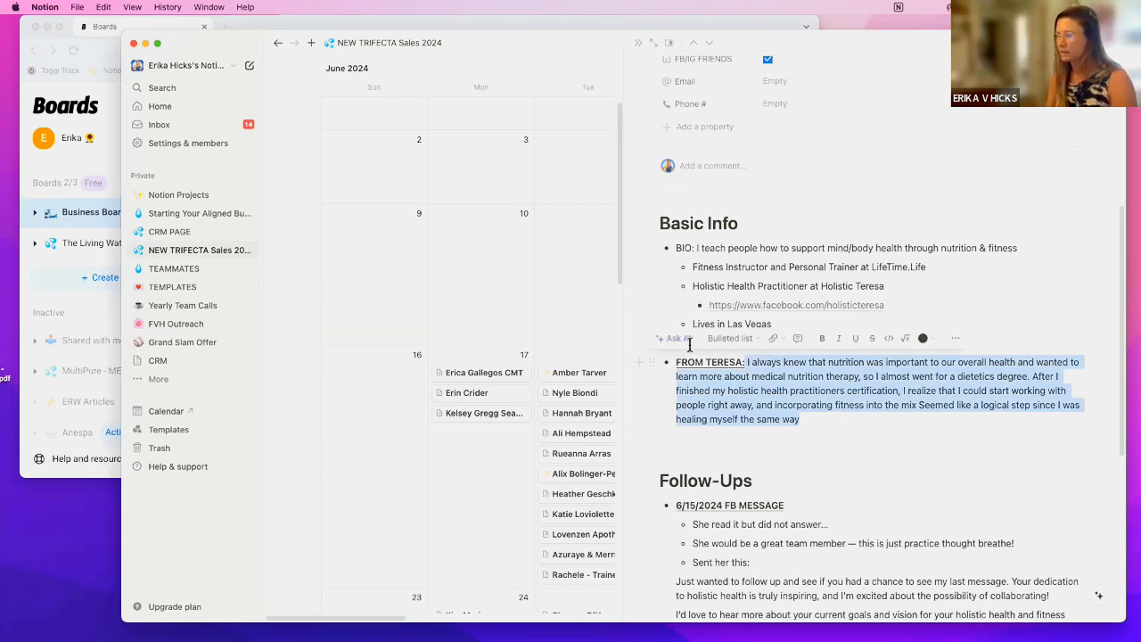
click(744, 361)
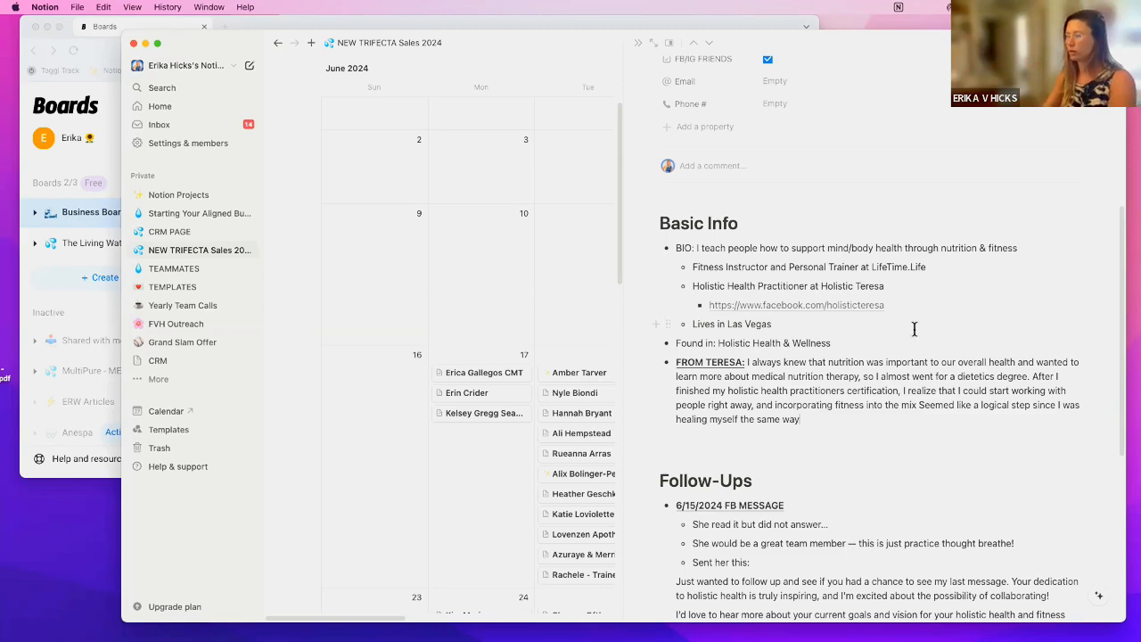
- Examine the lead's Follow-Ups log, starting from the 6/1/2024 FB MESSAGE entry and its message text
scroll(935, 341, down, 1)
scroll(935, 342, down, 8)
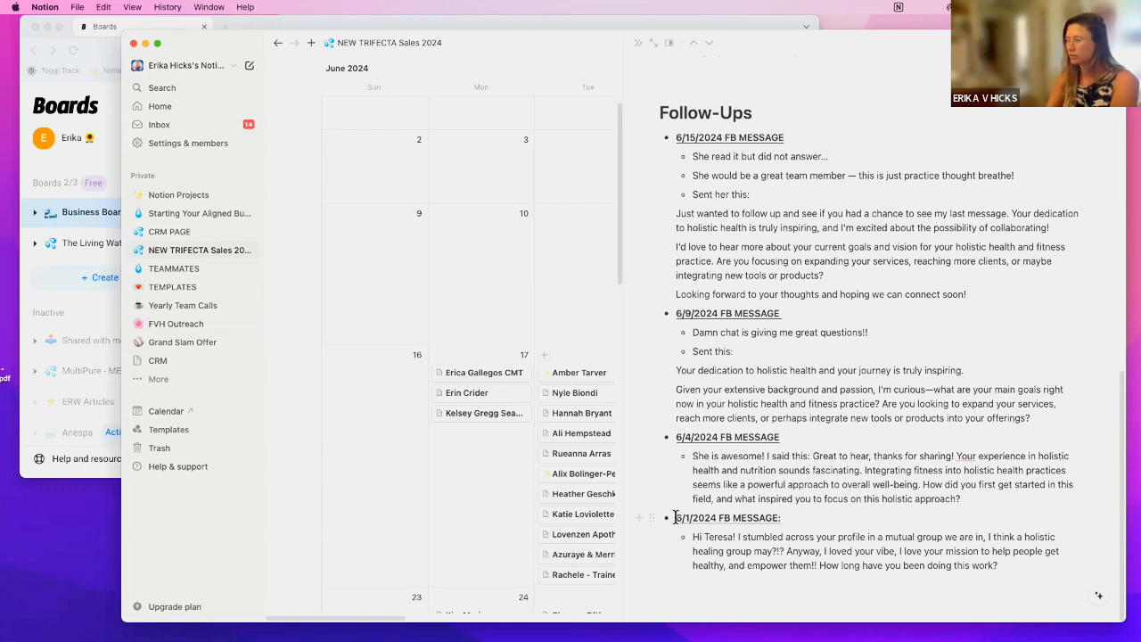
triple_click(789, 518)
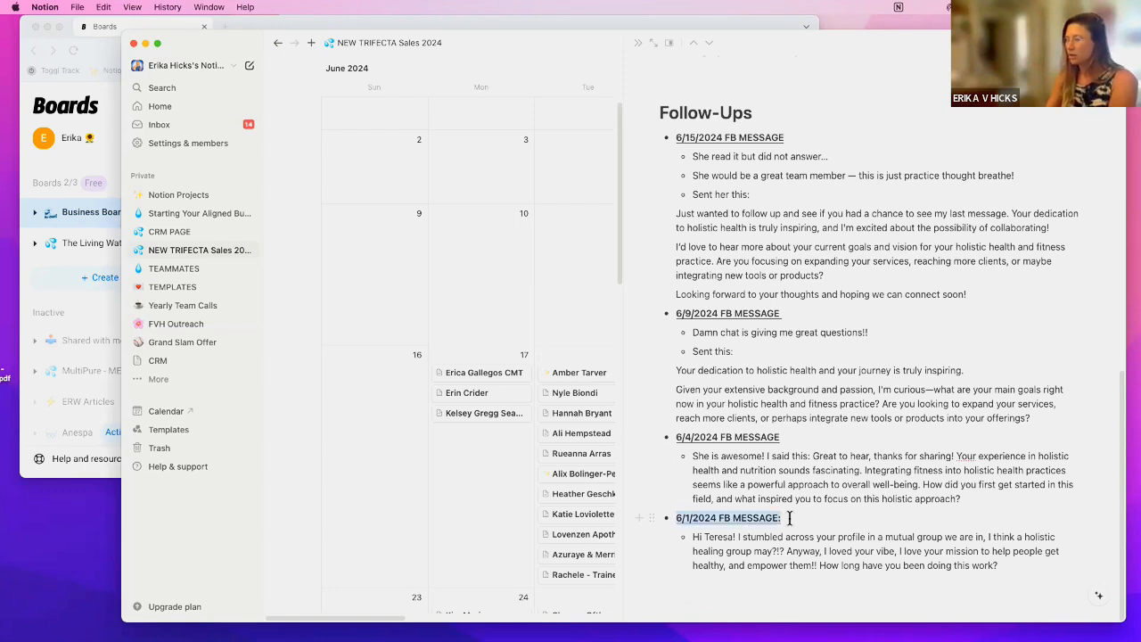
click(714, 535)
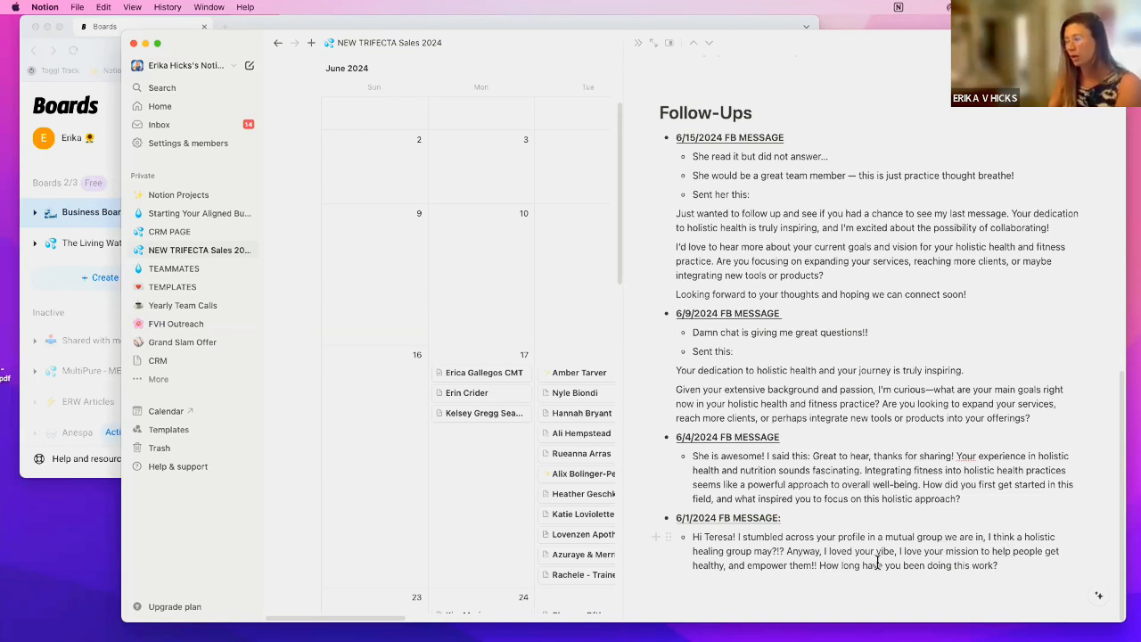
- Read the lead's 6/1, 6/4 and 6/9/2024 FB MESSAGE follow-up entries, including the notes and the questions sent
drag(878, 563, 704, 551)
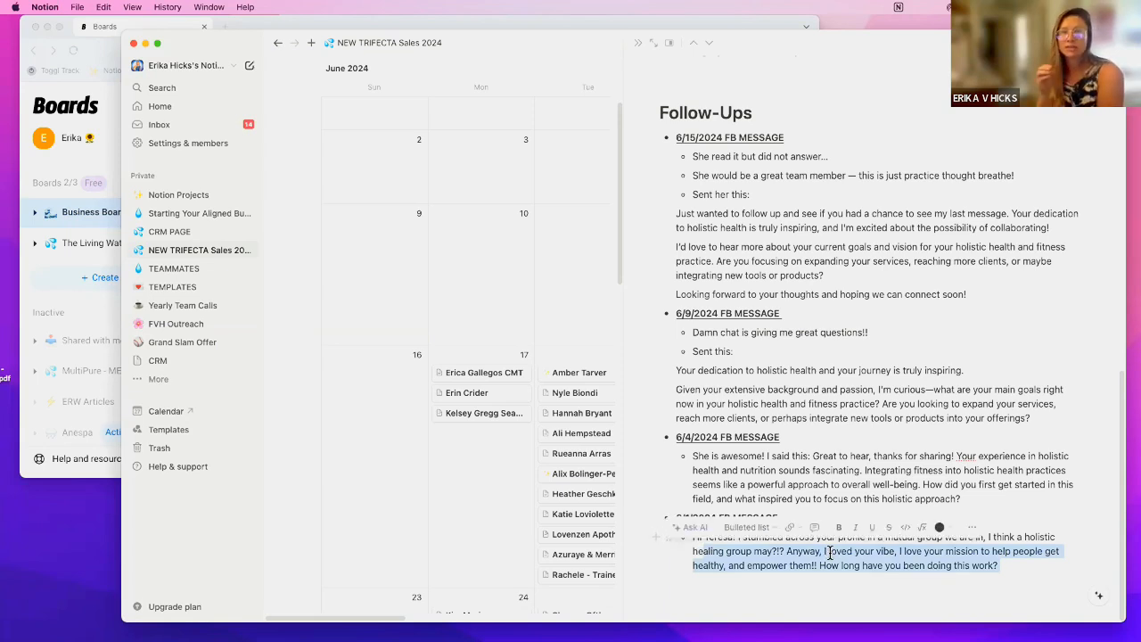
click(867, 533)
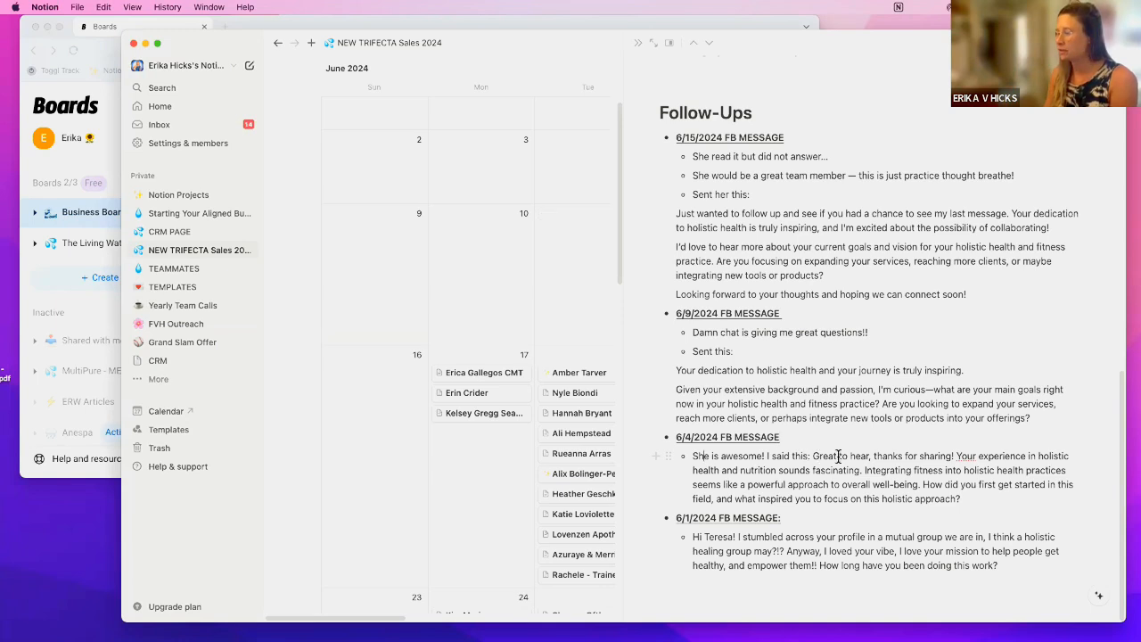
drag(704, 455, 812, 456)
click(793, 330)
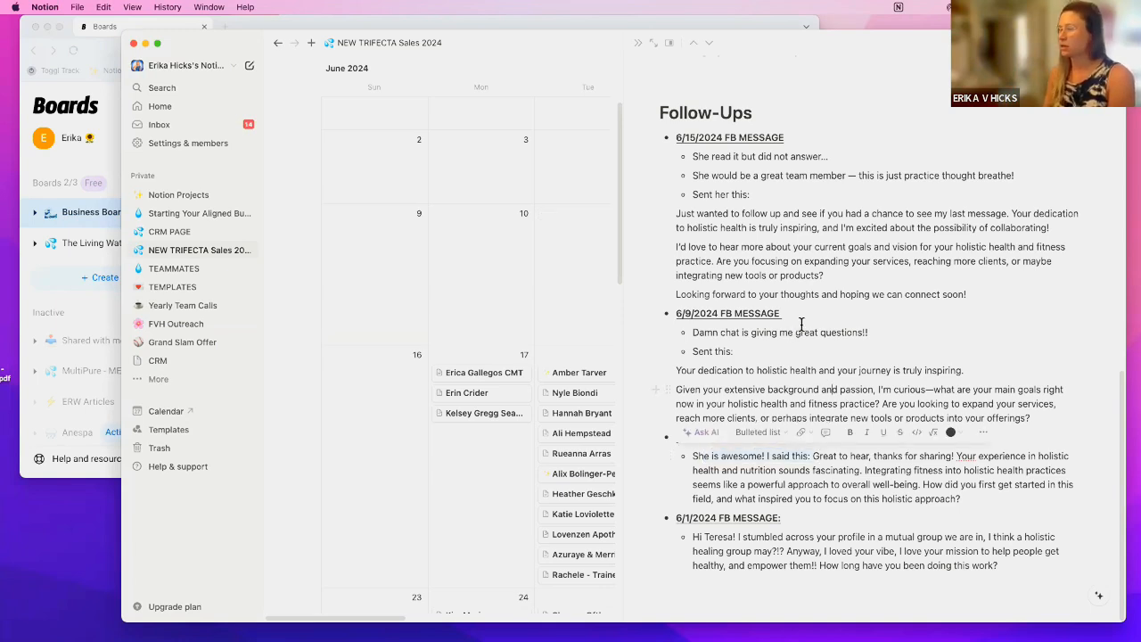
scroll(758, 373, up, 1)
click(770, 371)
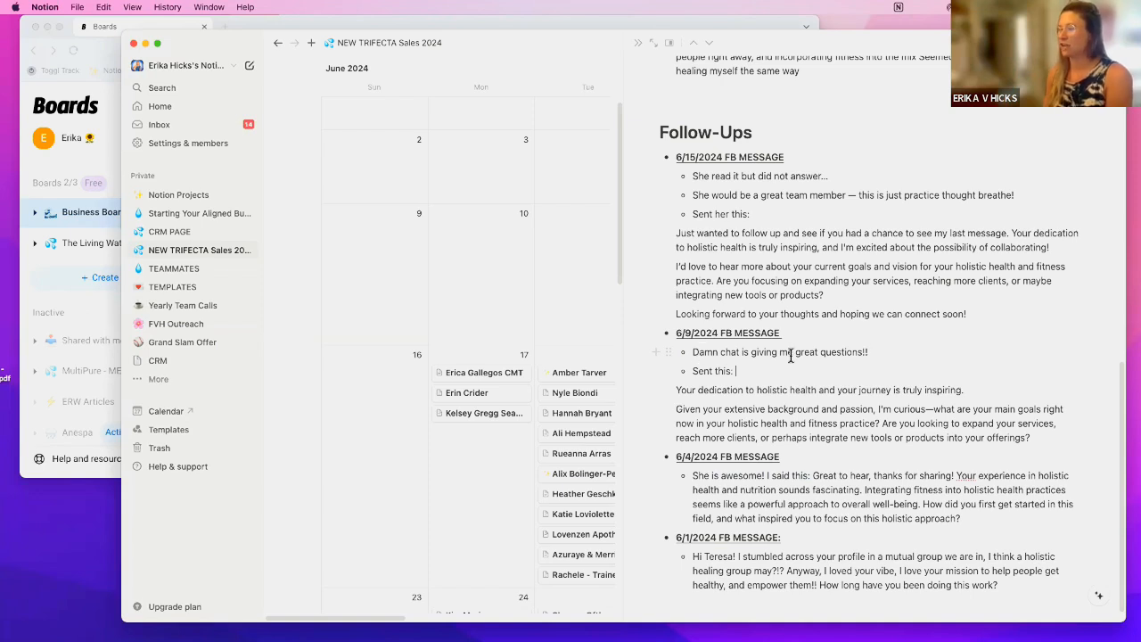
click(865, 356)
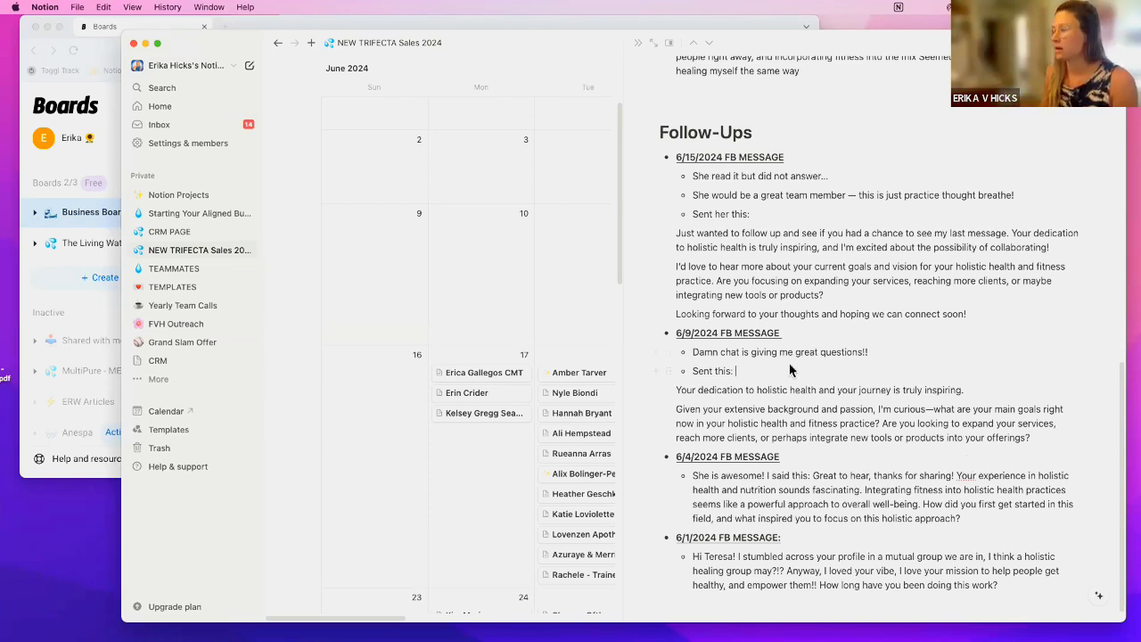
- Read the 6/15/2024 FB MESSAGE entry, including its unanswered-message note, and close the lead's page to return to the Calendar view
scroll(826, 384, up, 2)
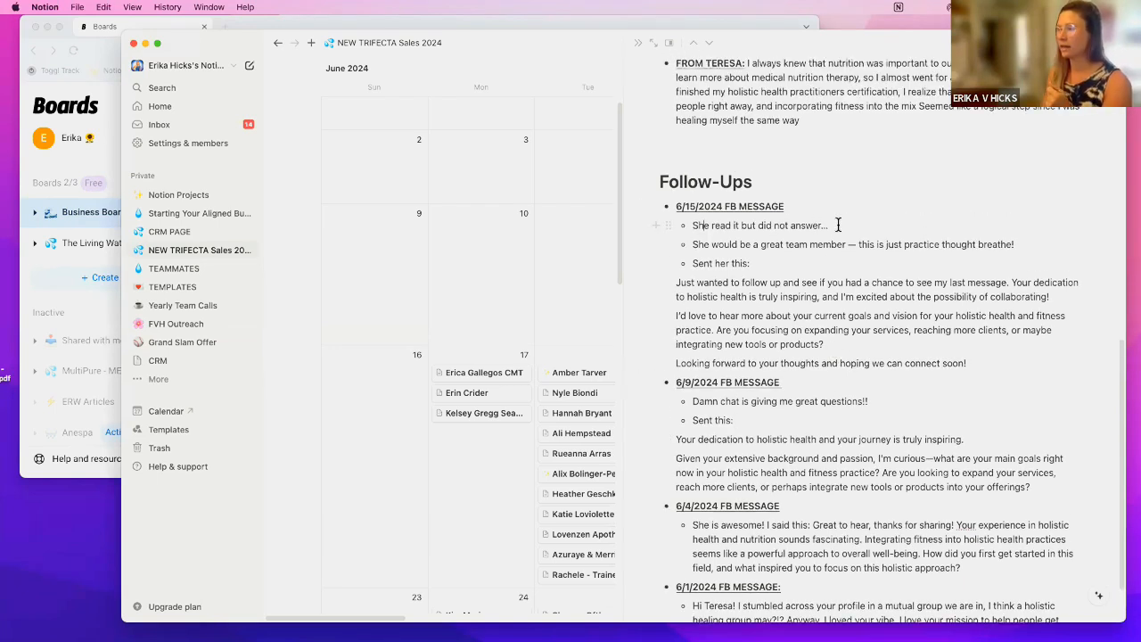
triple_click(758, 225)
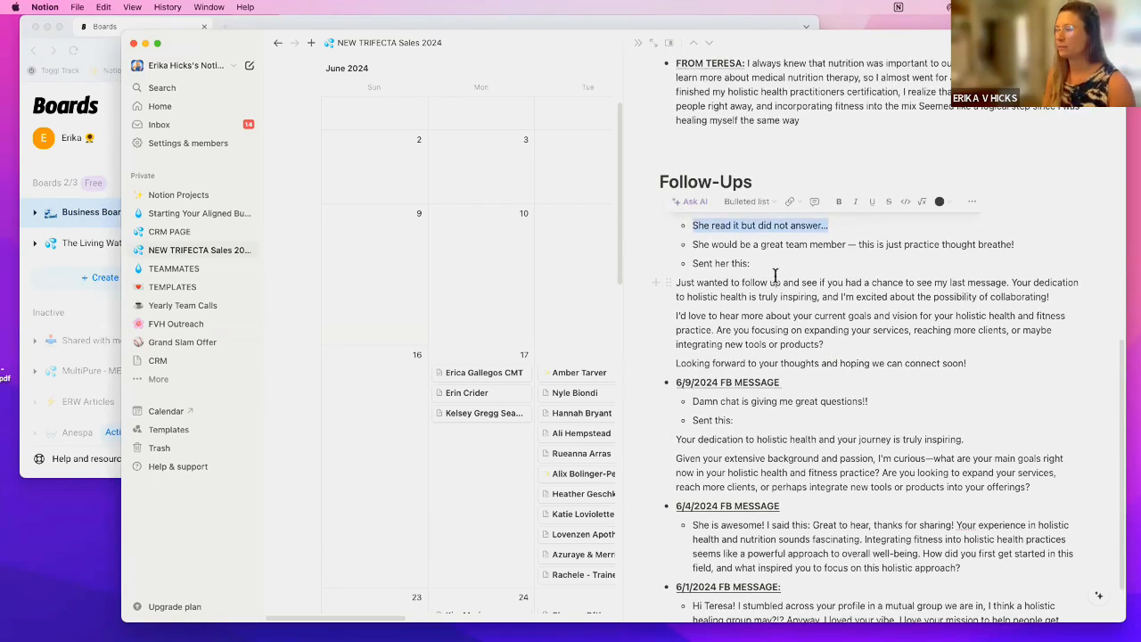
click(773, 275)
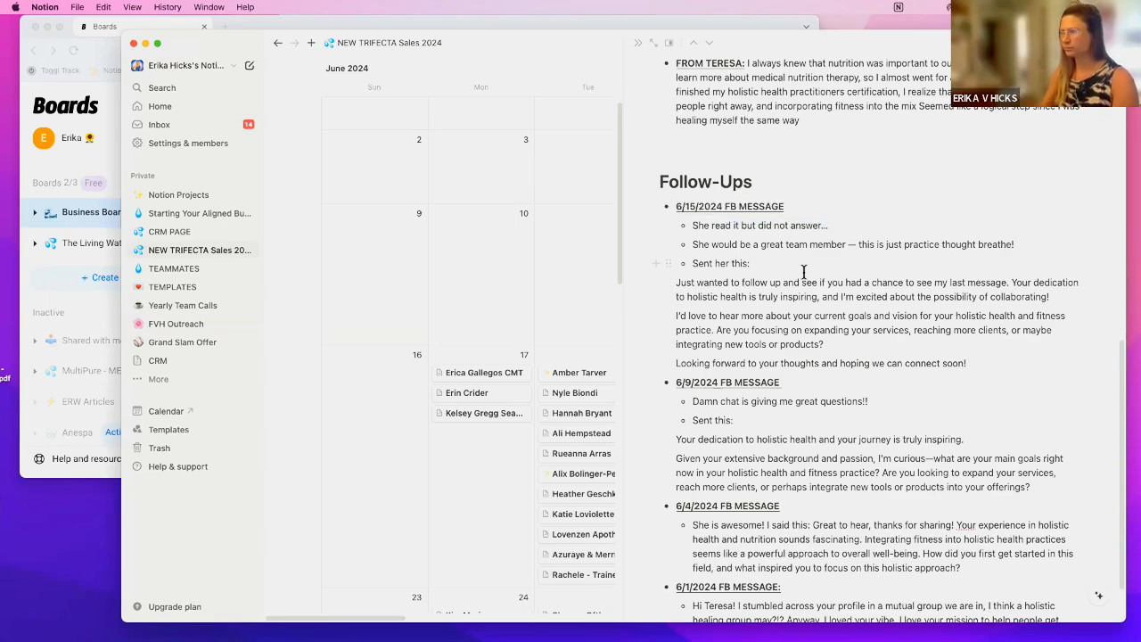
scroll(796, 257, up, 6)
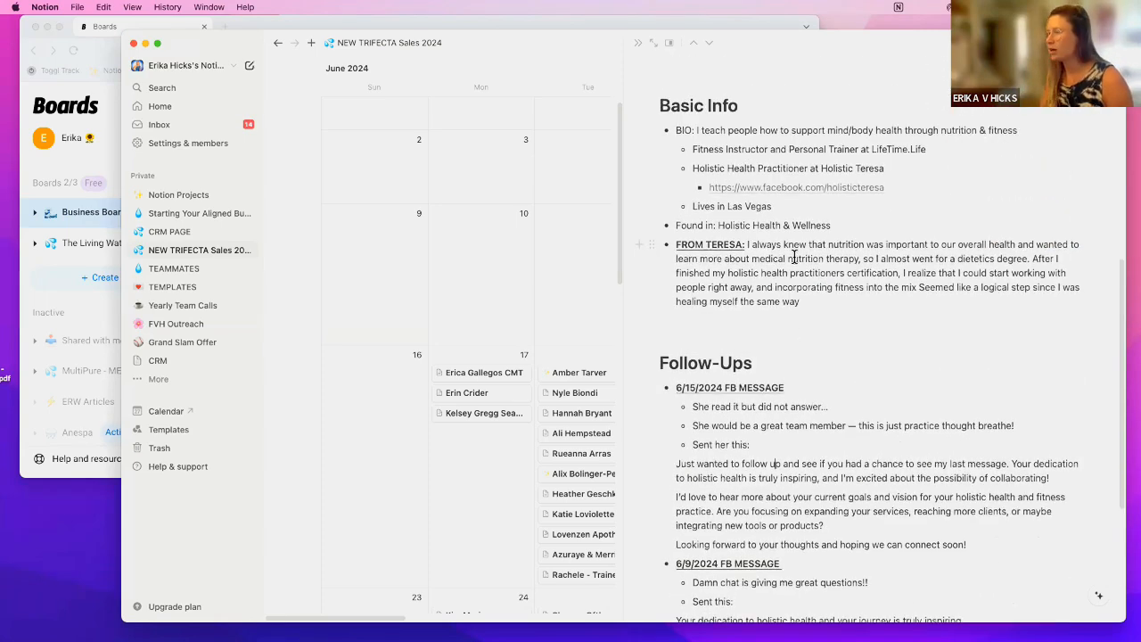
scroll(795, 257, up, 8)
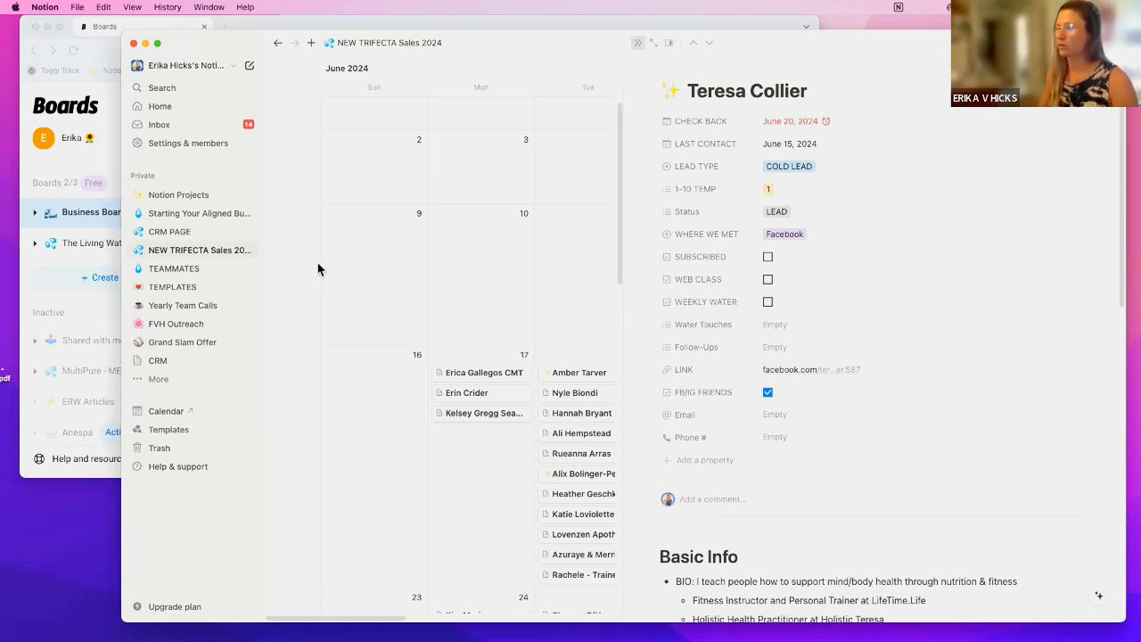
click(313, 309)
scroll(413, 142, up, 3)
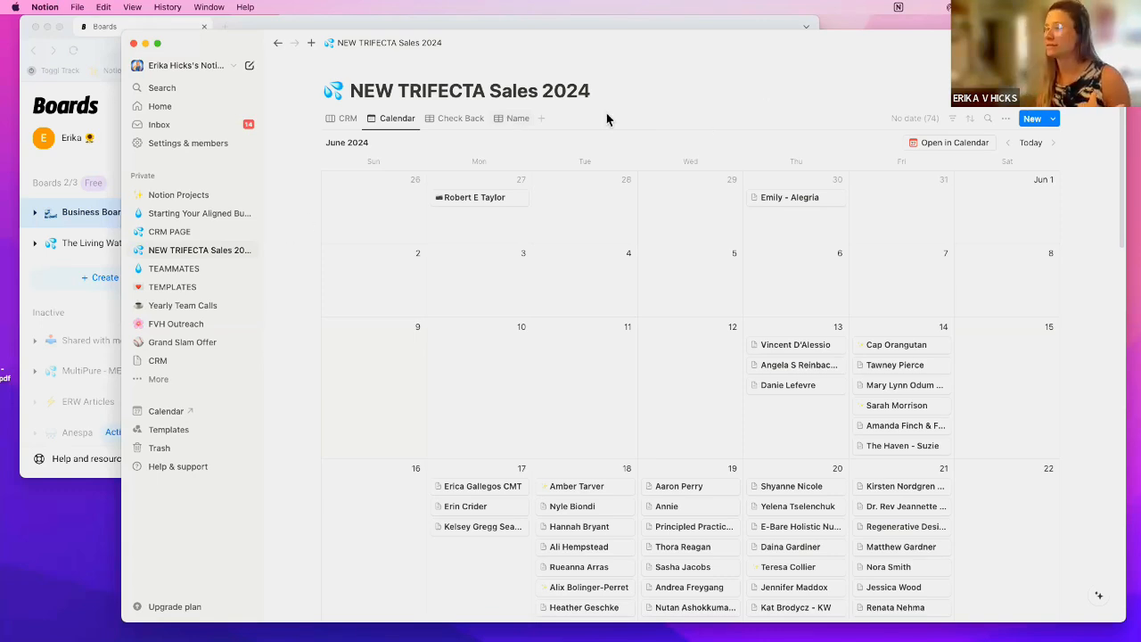
- Switch the sales database to the Name view and look through its alphabetical list of leads
click(509, 123)
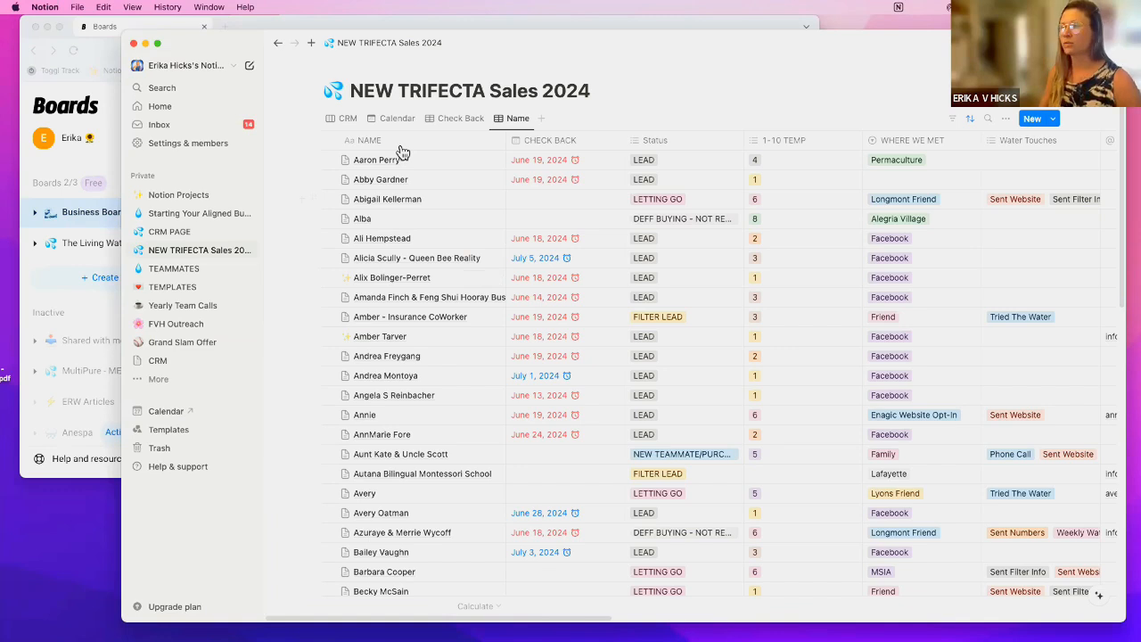
scroll(394, 349, down, 15)
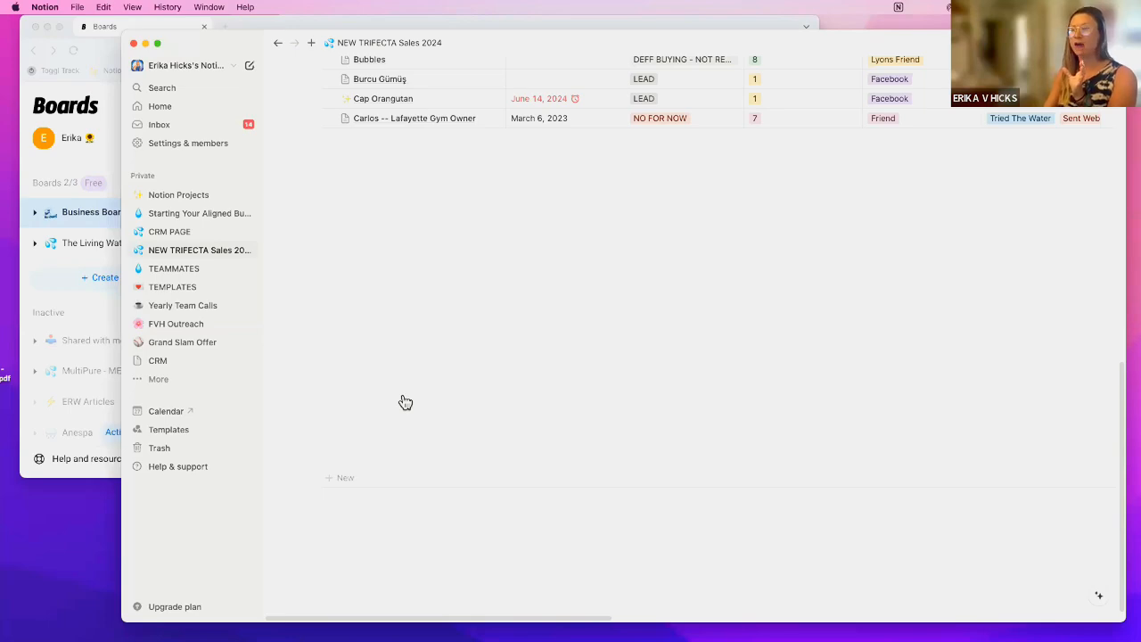
scroll(405, 403, down, 15)
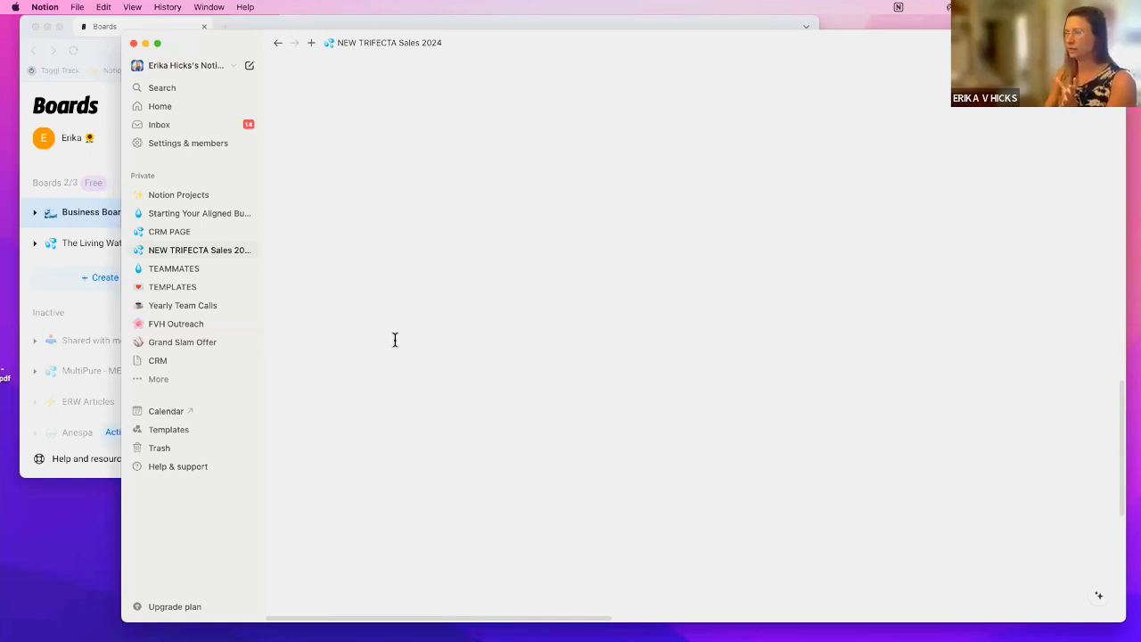
scroll(395, 314, up, 15)
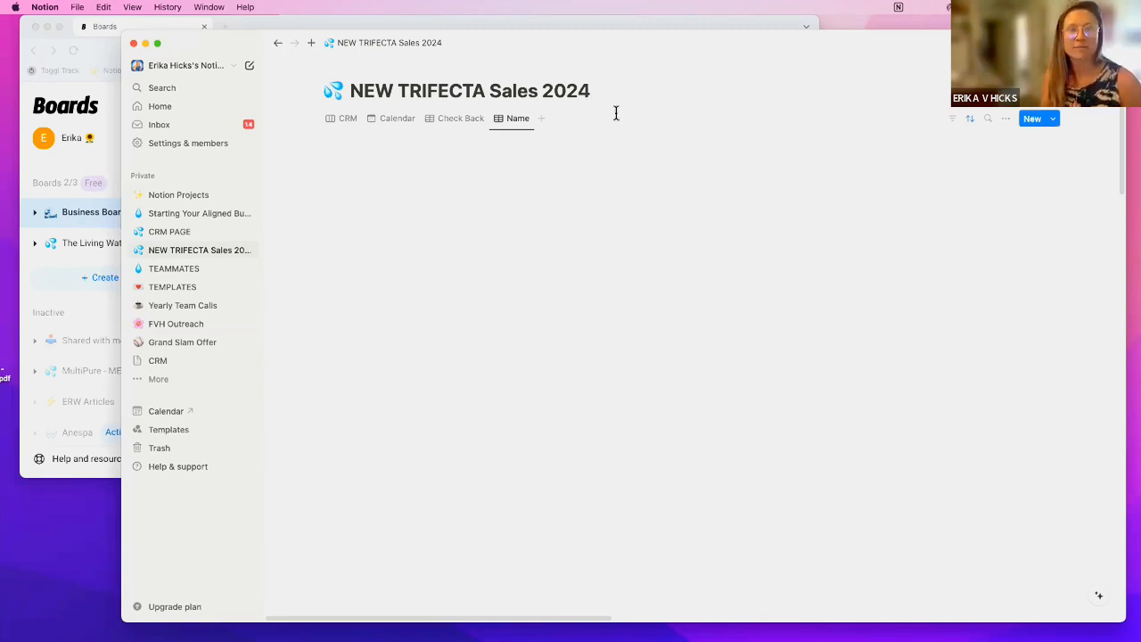
scroll(617, 119, down, 5)
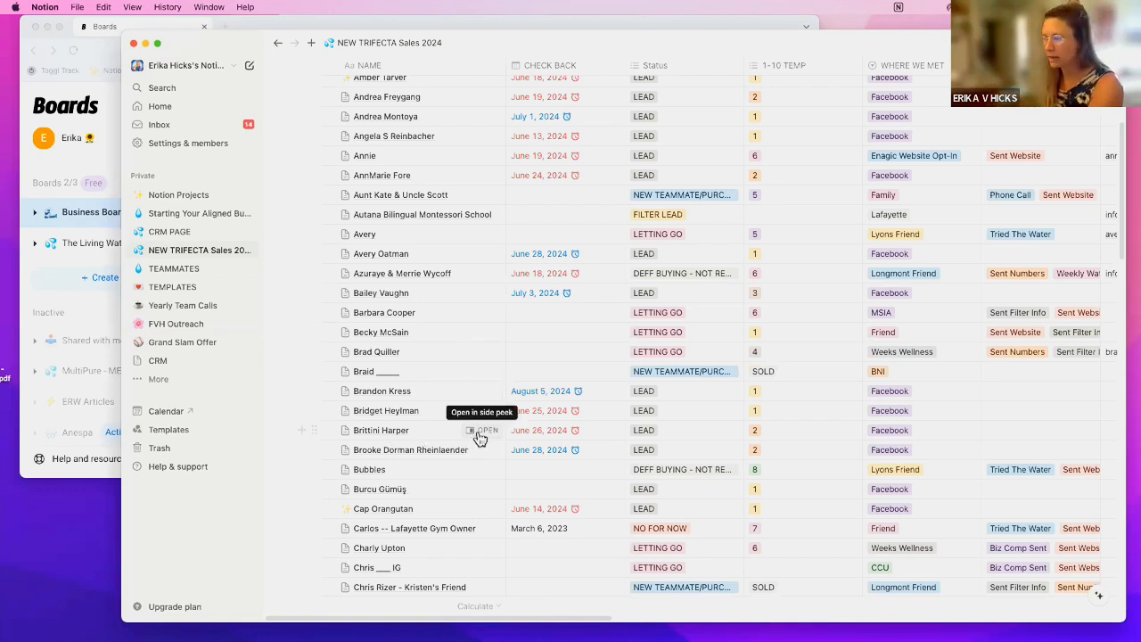
scroll(396, 461, down, 10)
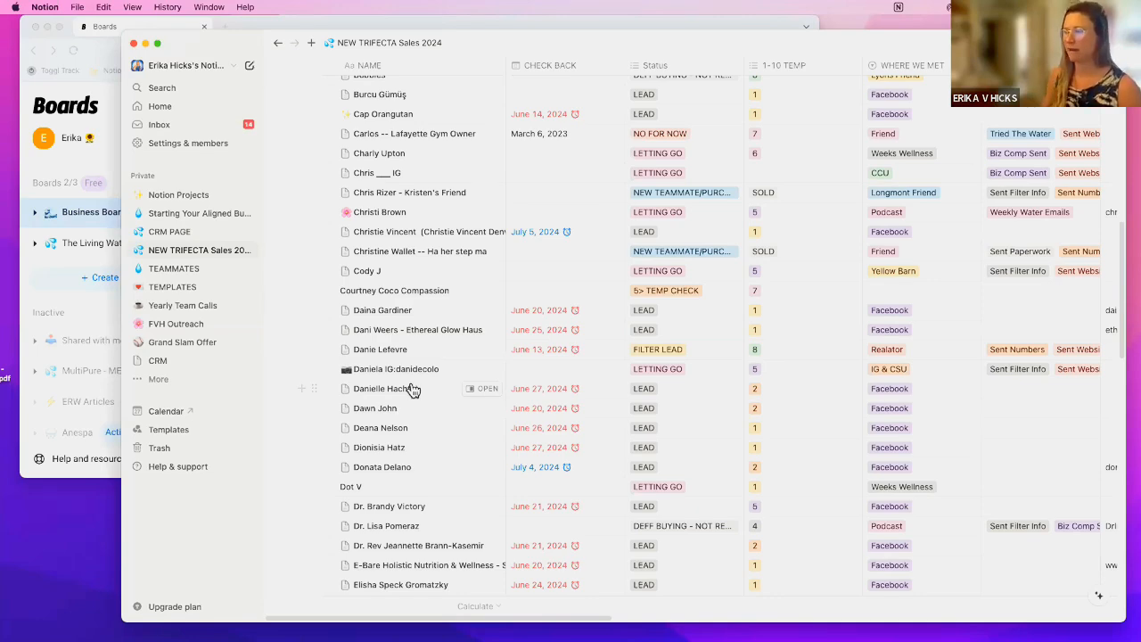
scroll(412, 390, up, 10)
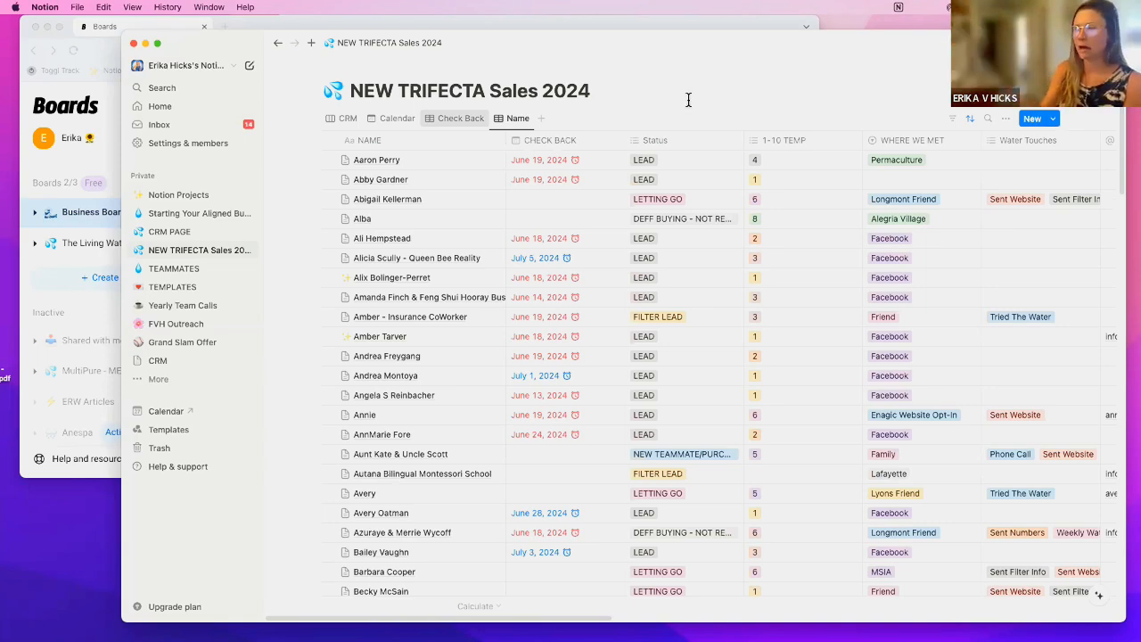
- Switch to the Check Back view and look across its columns, from Status through Follow-Ups, Water Touches and LINK to WEB CLASS
click(461, 117)
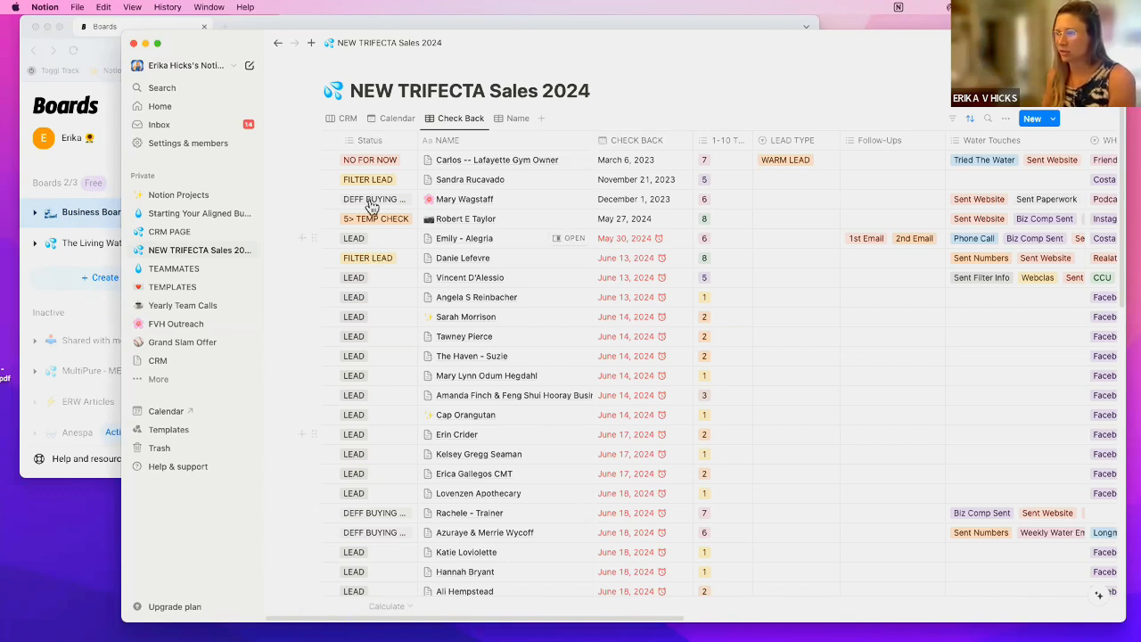
drag(314, 624, 433, 616)
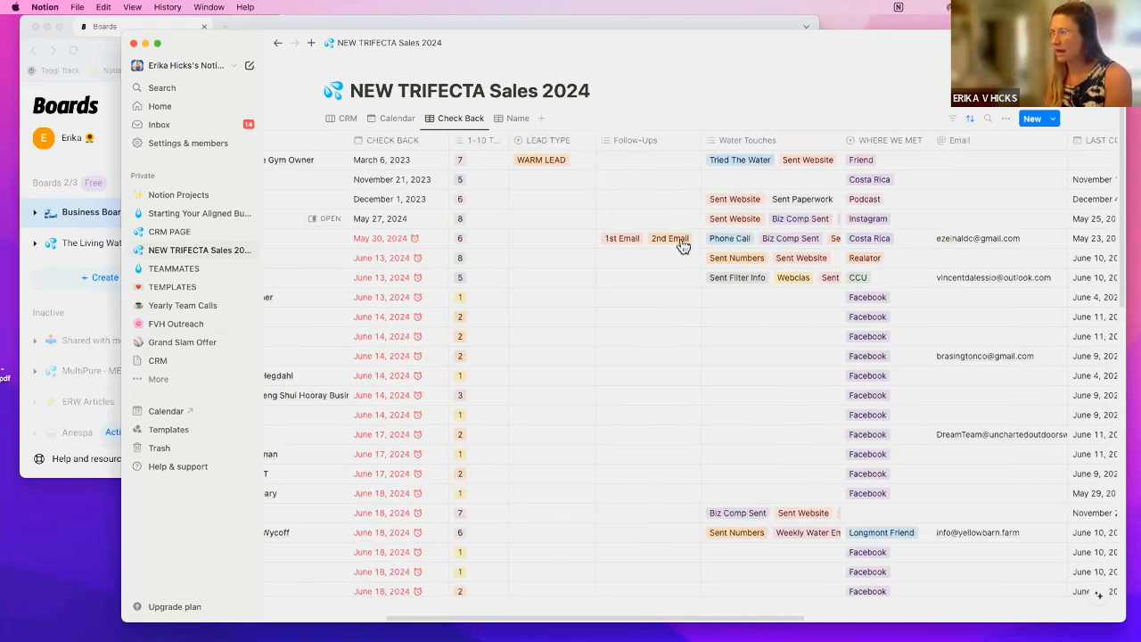
drag(500, 624, 632, 615)
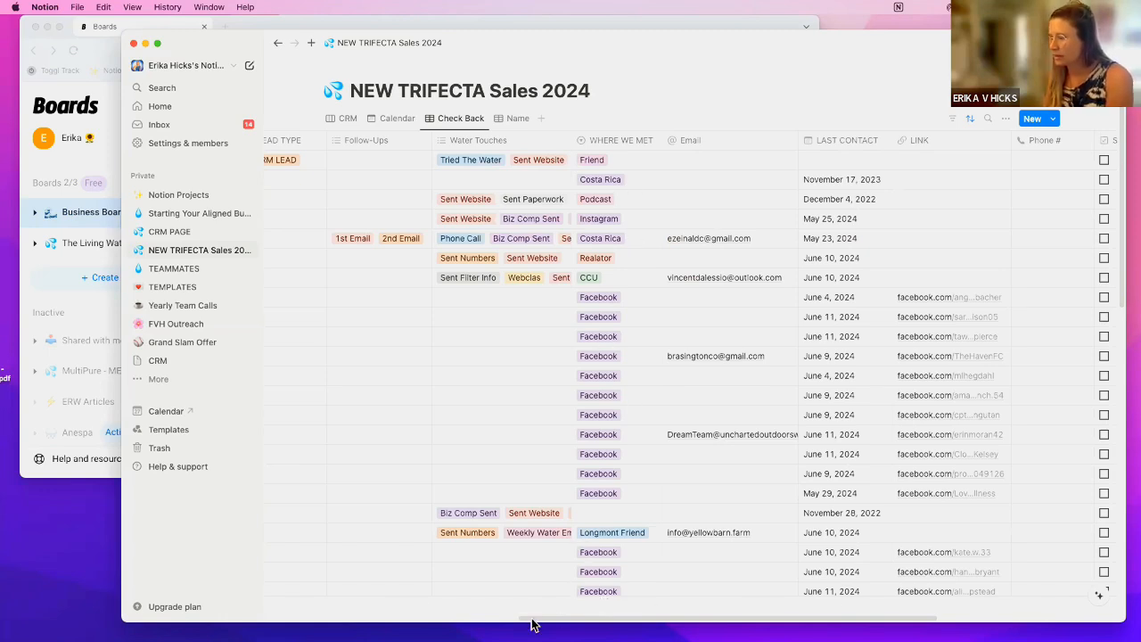
drag(532, 624, 586, 619)
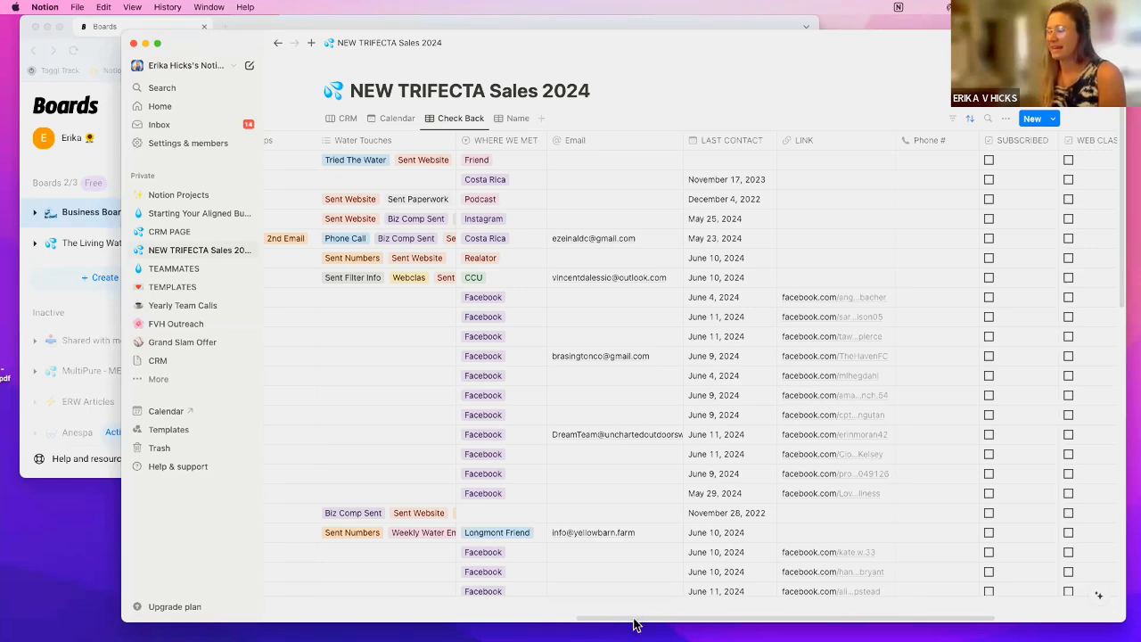
scroll(355, 588, left, 10)
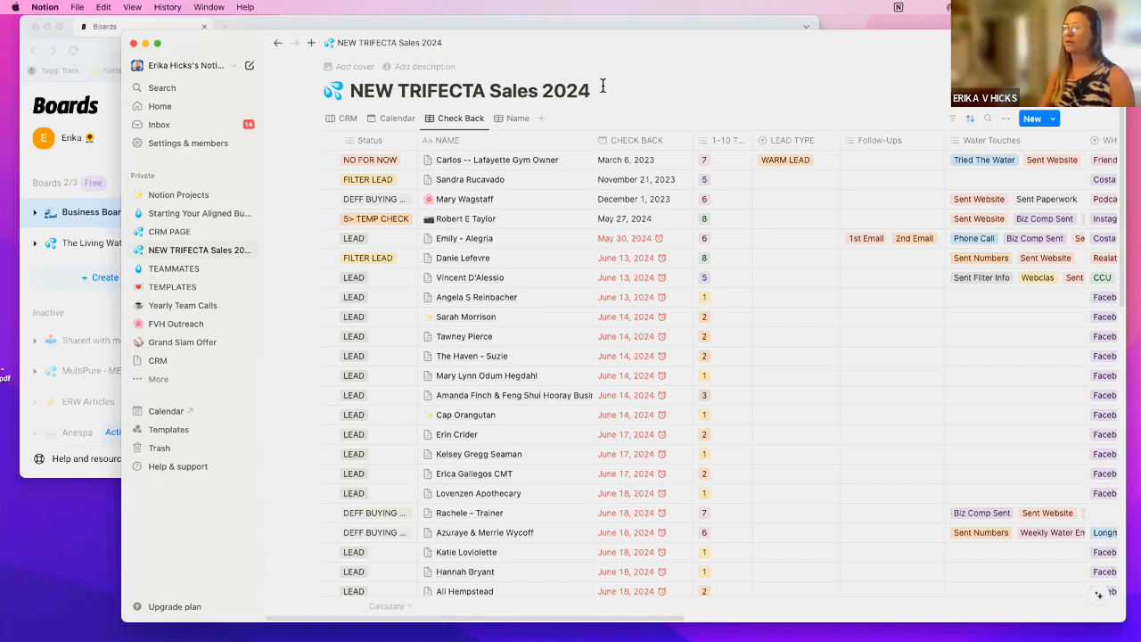
- Compare the Name view with the Check Back view, and look through the leads ordered by check-back date
click(517, 120)
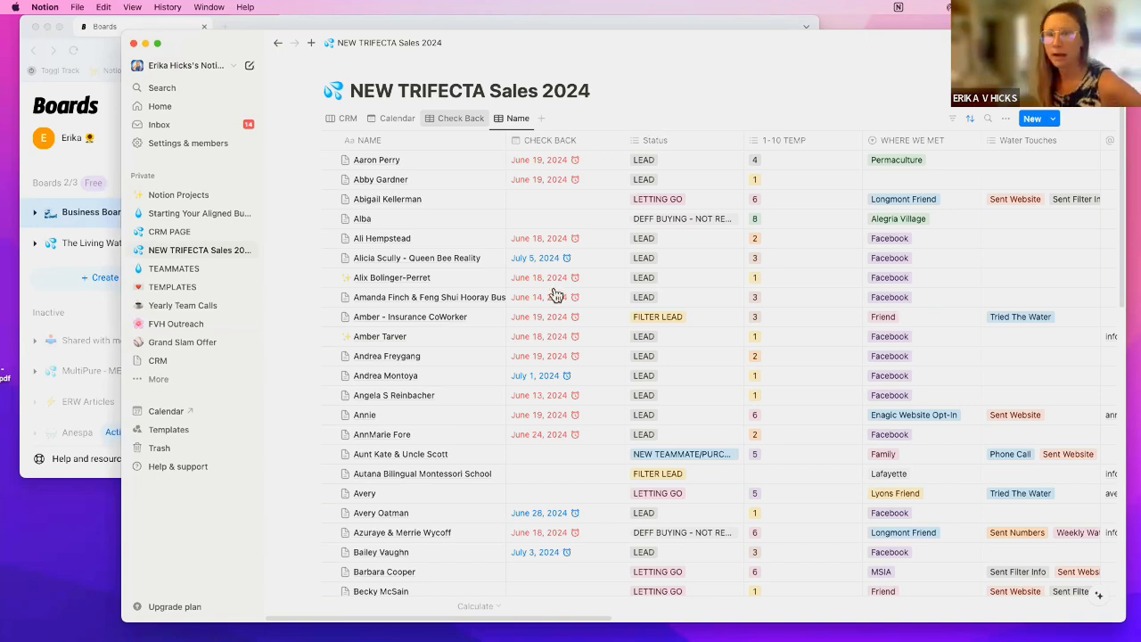
click(435, 123)
click(435, 123)
click(627, 110)
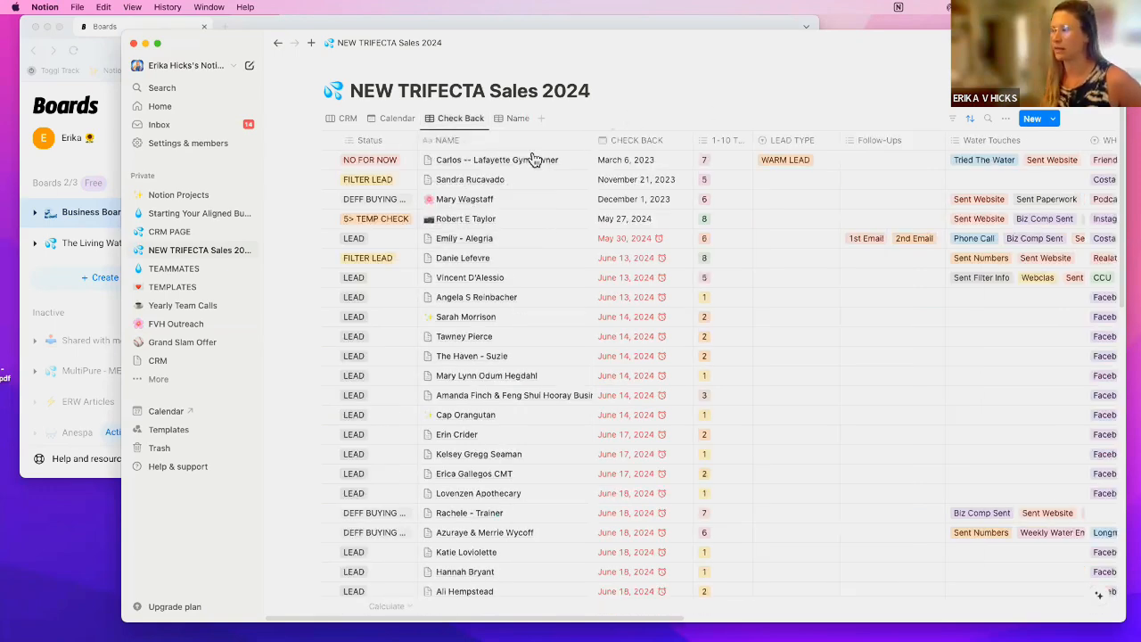
drag(445, 142, 533, 148)
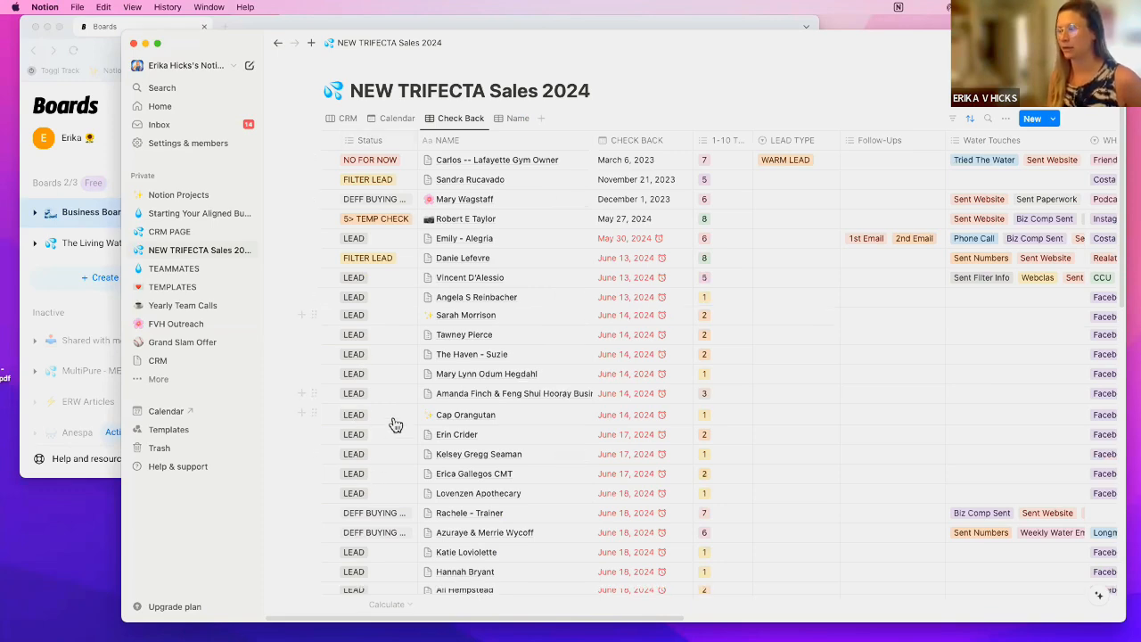
scroll(395, 420, down, 4)
scroll(395, 423, down, 7)
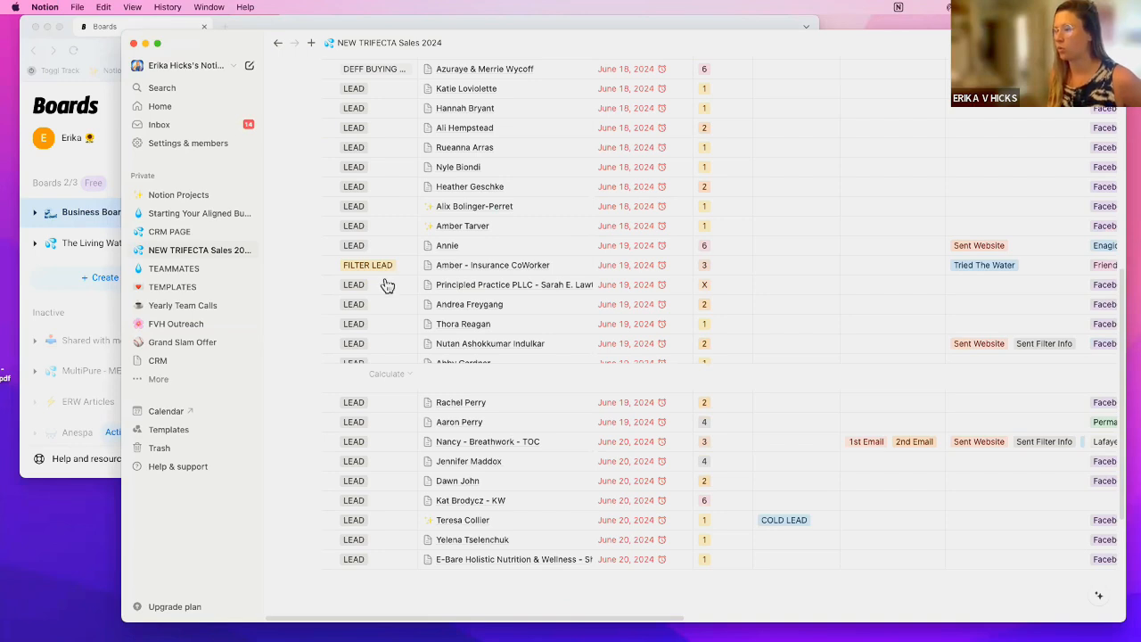
scroll(558, 250, up, 11)
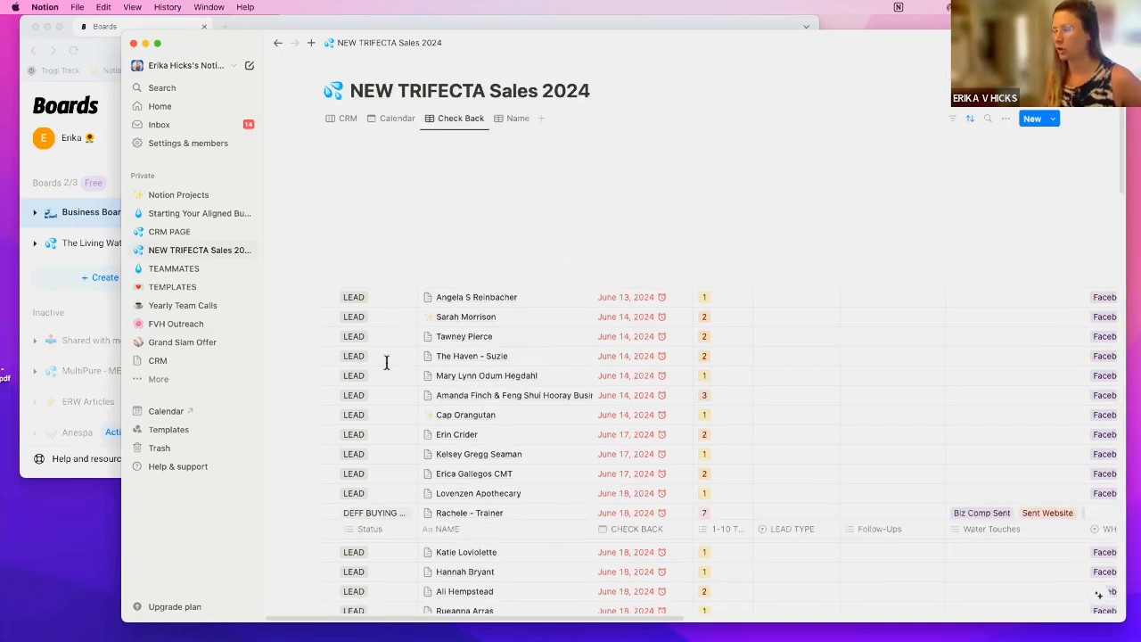
- Open the first lead with a June 14, 2024 check-back and set its CHECK BACK date to July 8, 2024
click(573, 319)
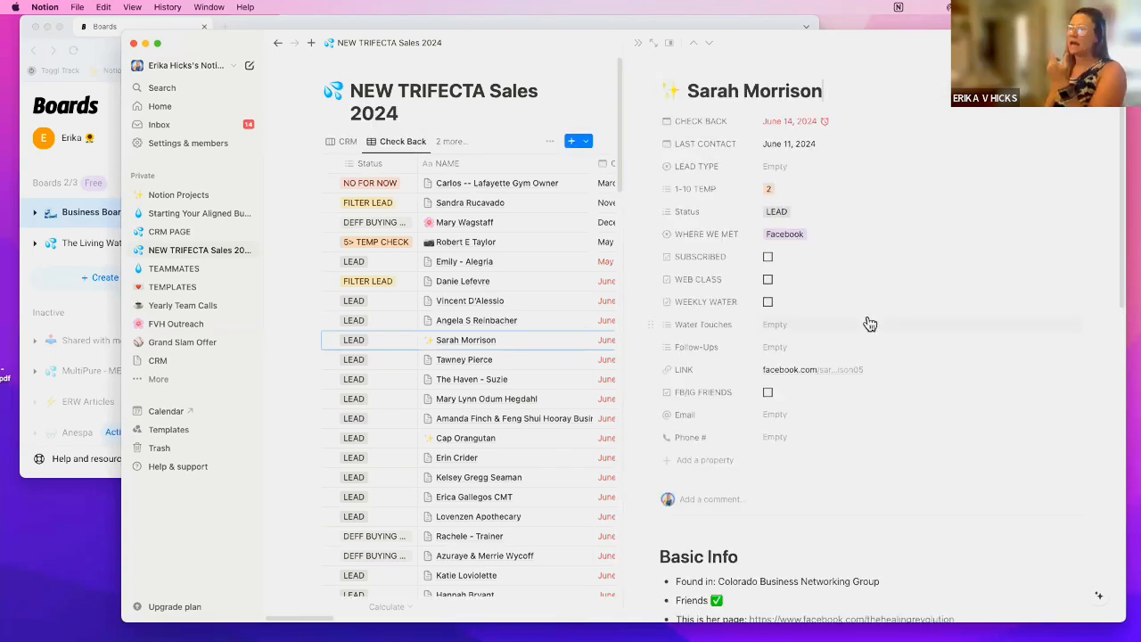
click(849, 121)
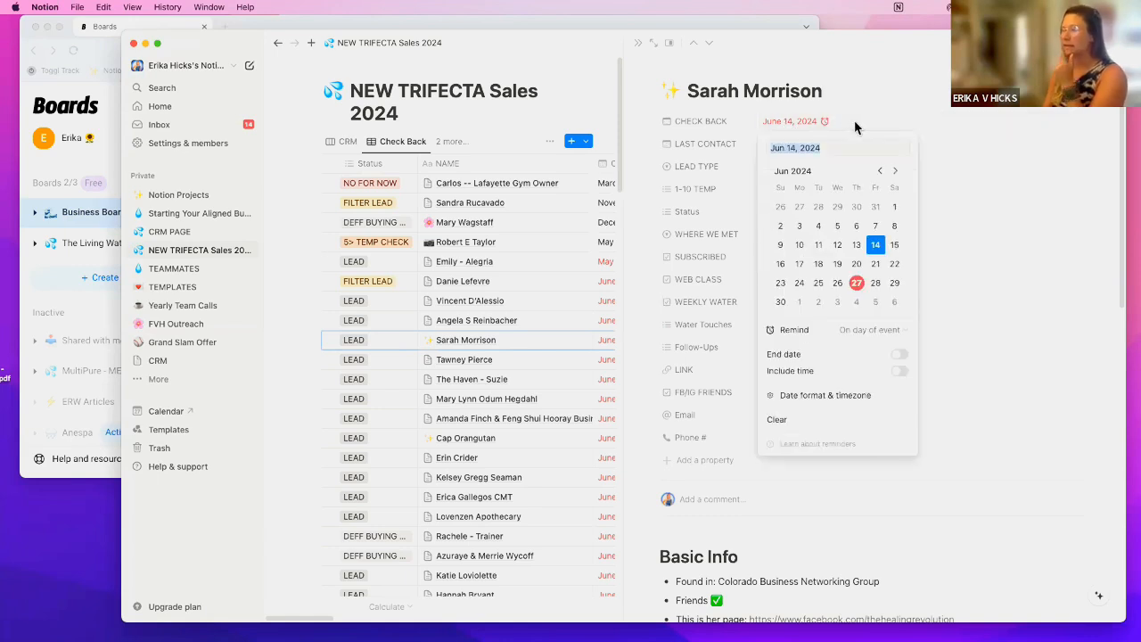
click(896, 172)
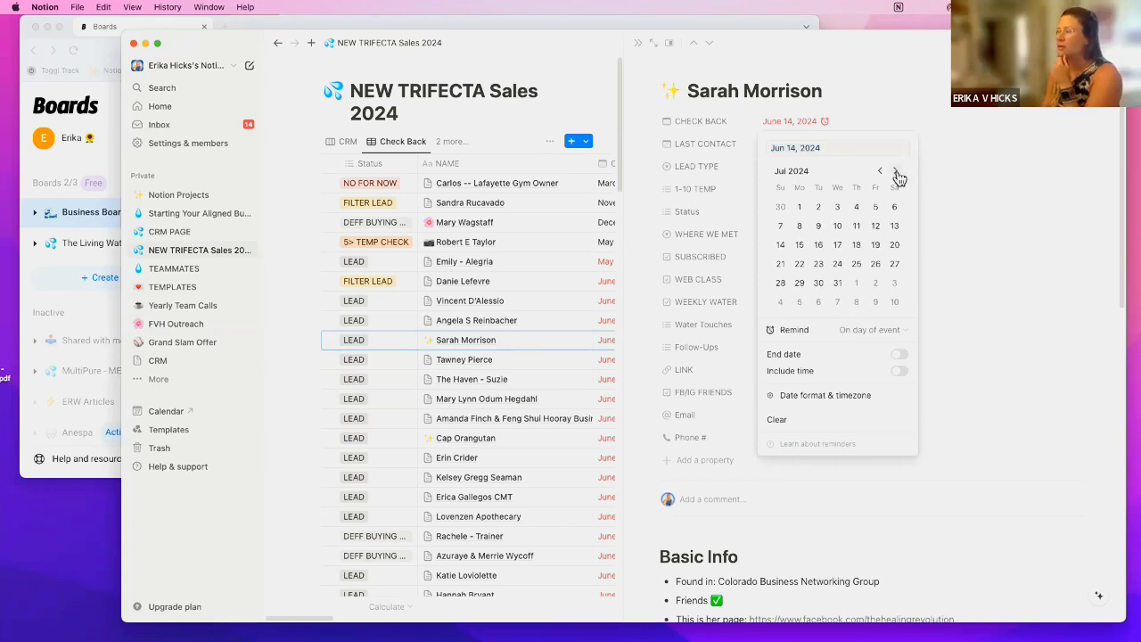
click(800, 227)
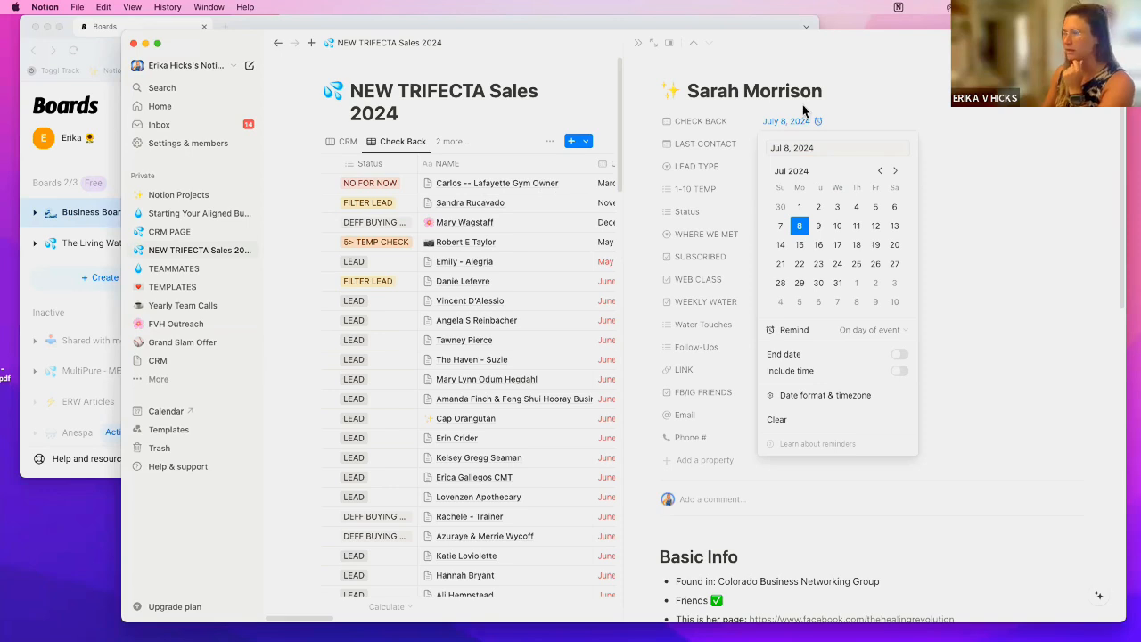
click(922, 109)
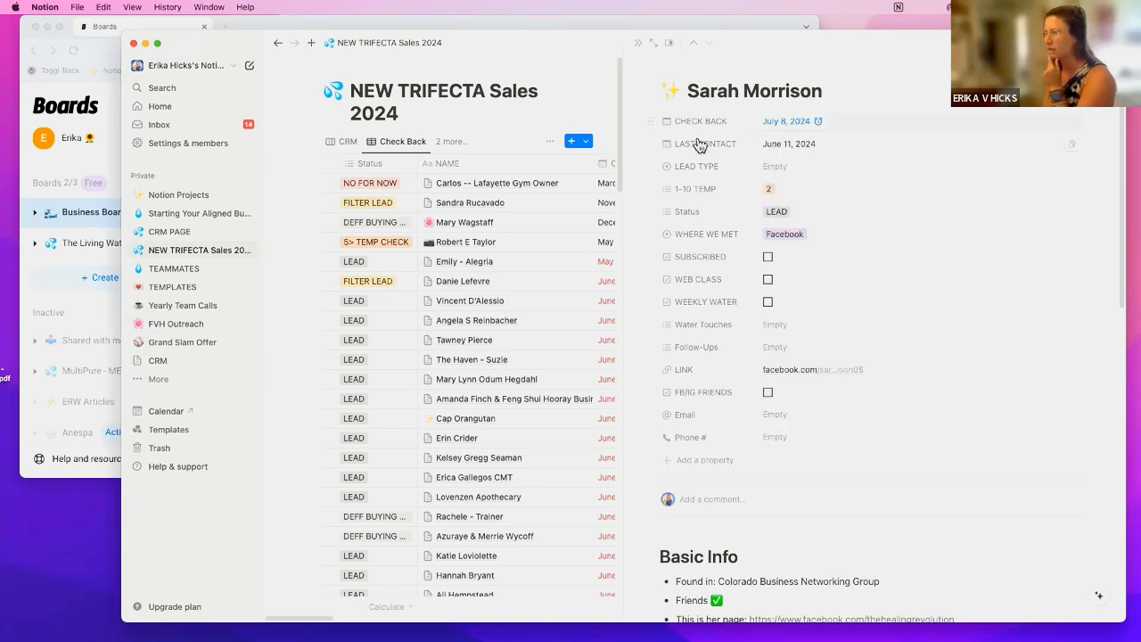
- Set the open lead's LAST CONTACT date to June 27, 2024
click(811, 142)
click(856, 305)
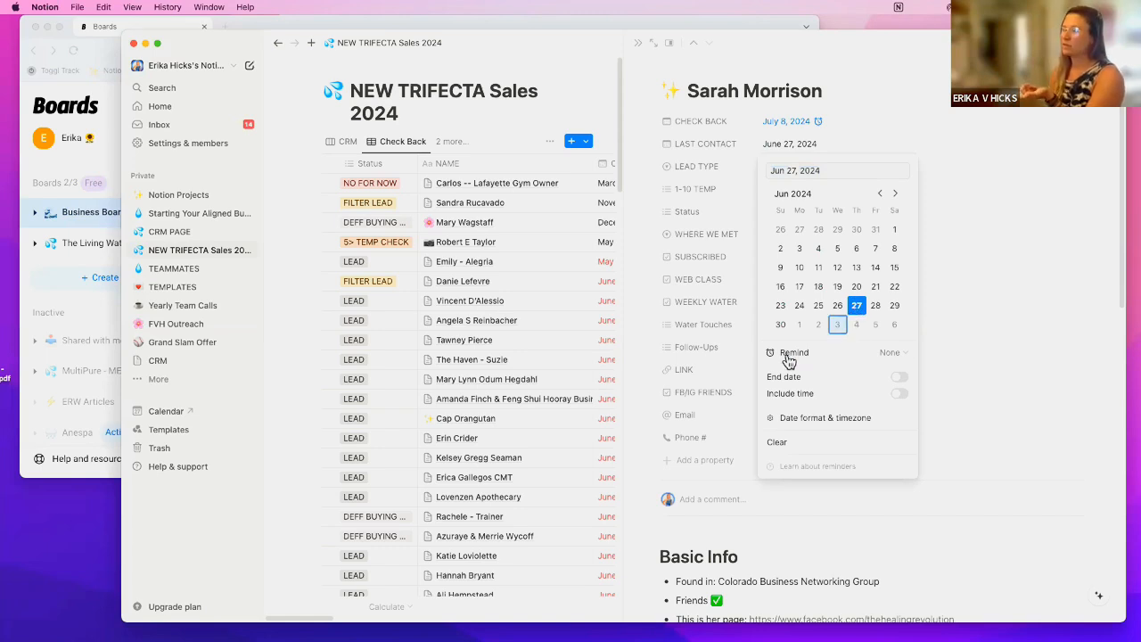
click(958, 121)
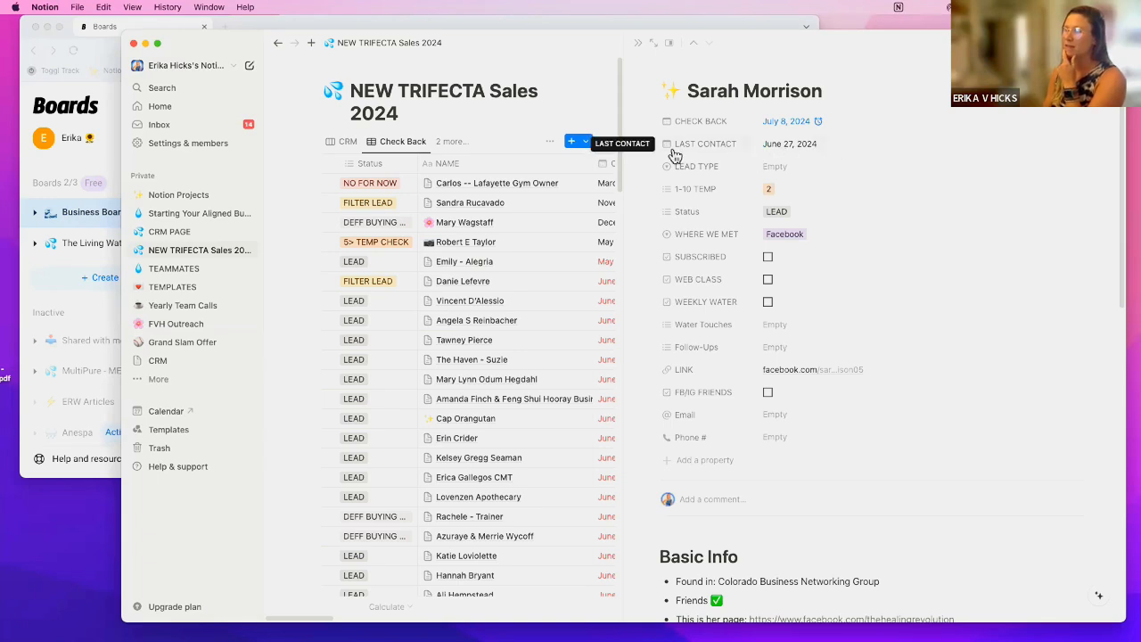
- View the reminder options for the open lead's CHECK BACK date, close the lead and look down the Check Back list
click(854, 126)
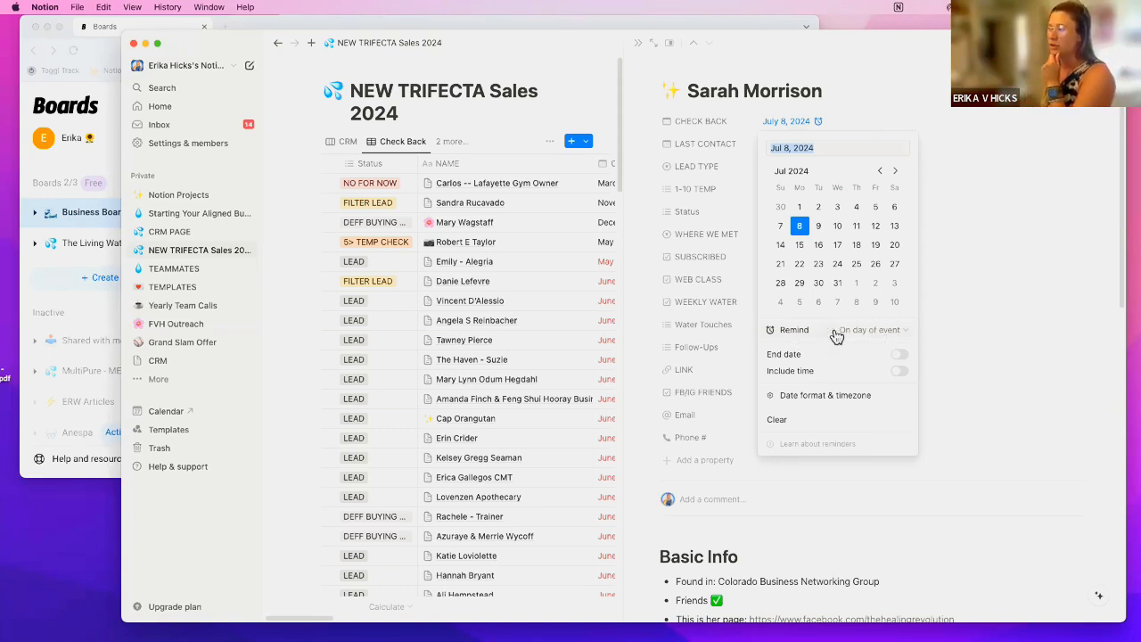
click(906, 333)
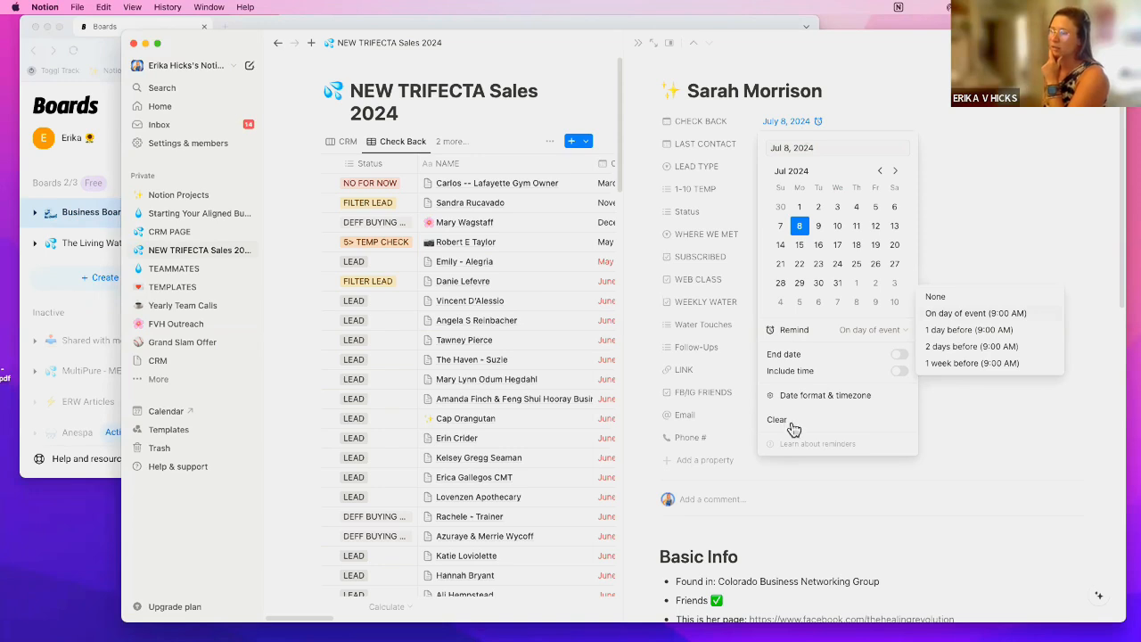
key(Escape)
click(996, 356)
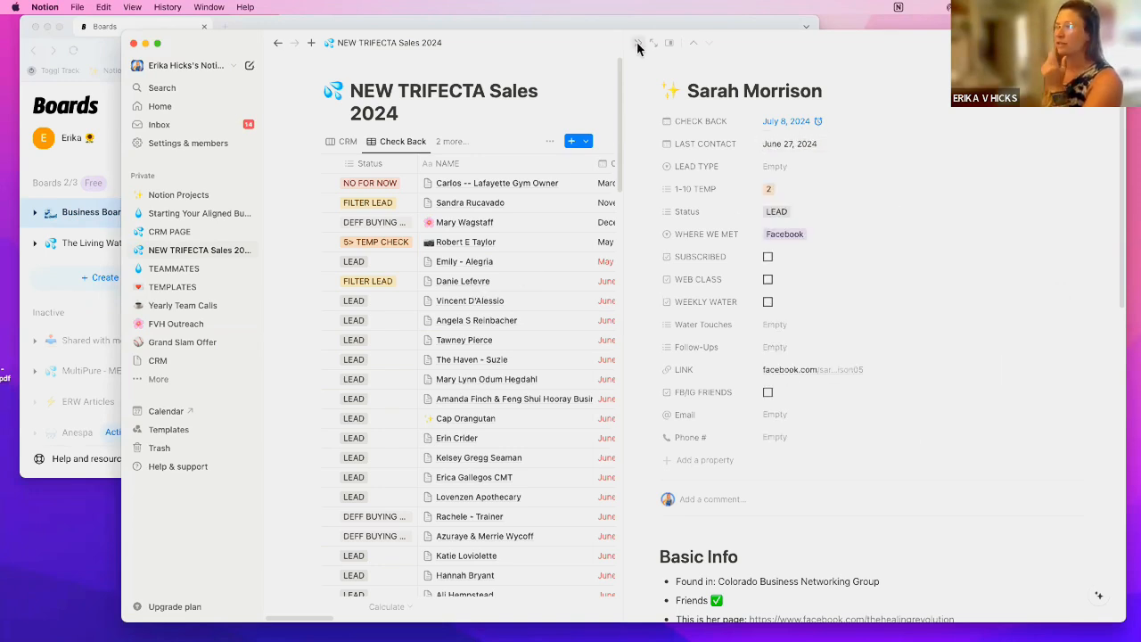
key(Escape)
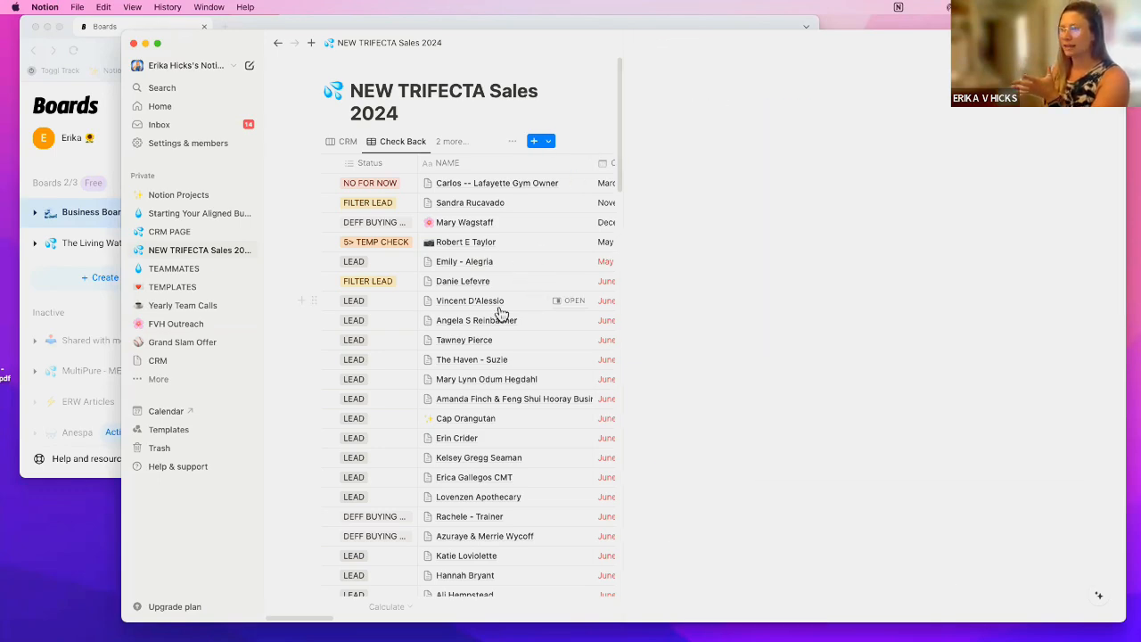
scroll(399, 374, down, 10)
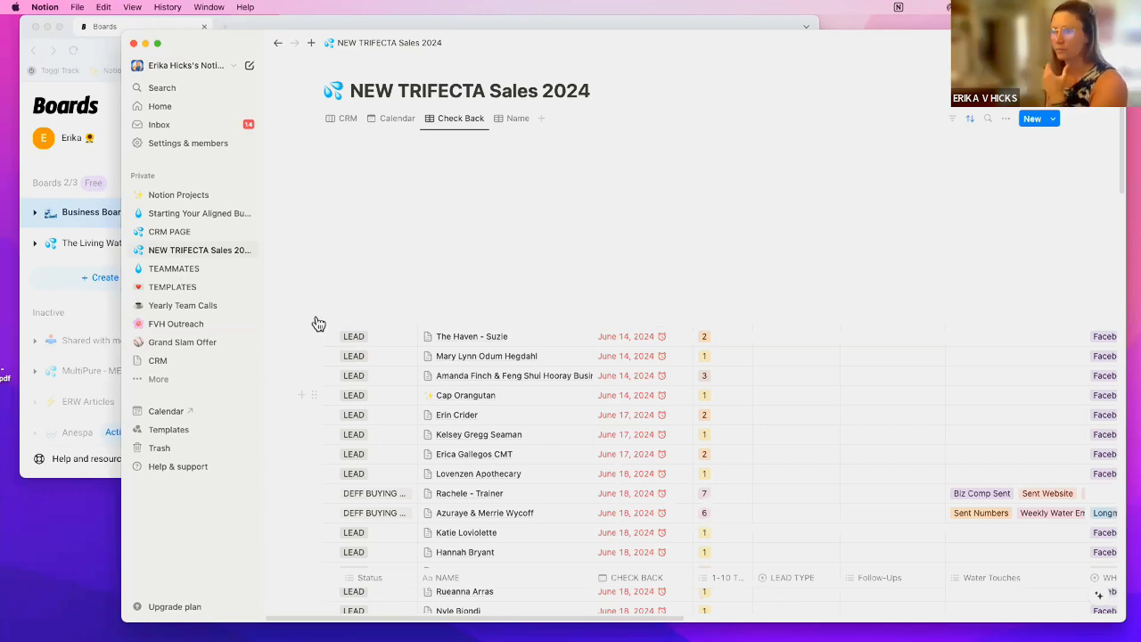
- Open the TEAMMATES database and look across its columns, from Email and RANK to Location and Enagic Office
click(164, 272)
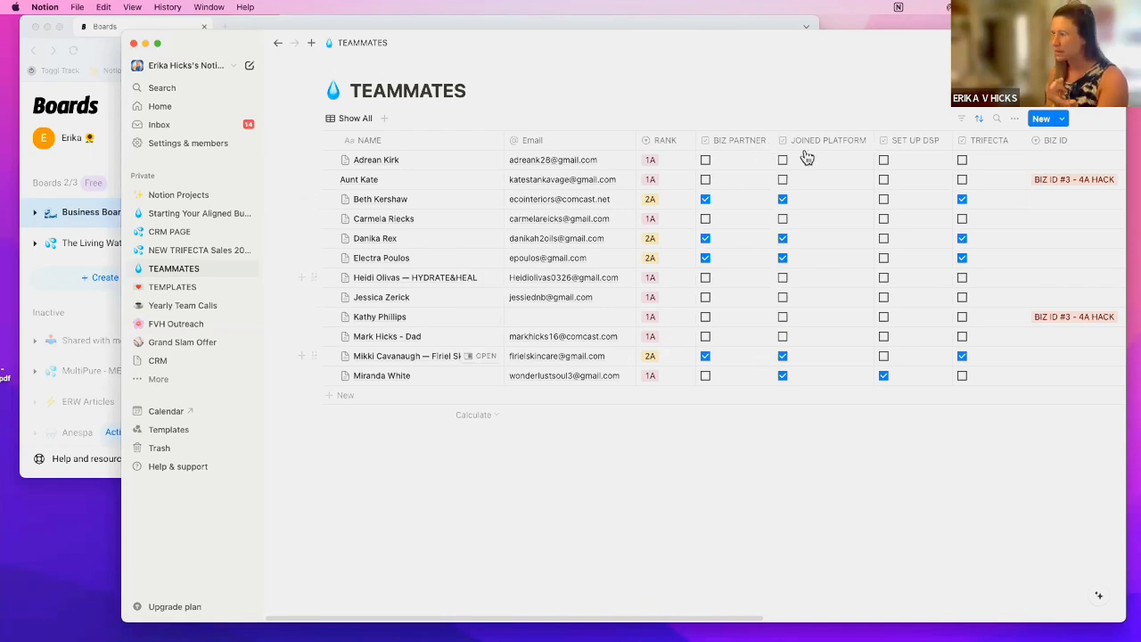
drag(647, 619, 696, 622)
scroll(672, 412, right, 5)
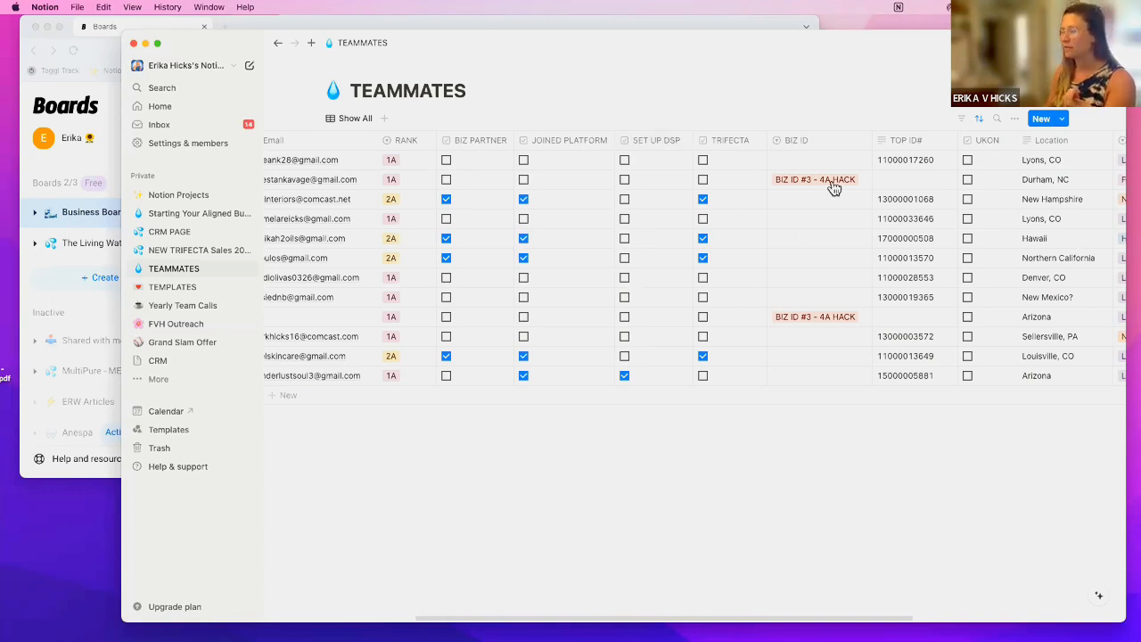
drag(740, 621, 841, 615)
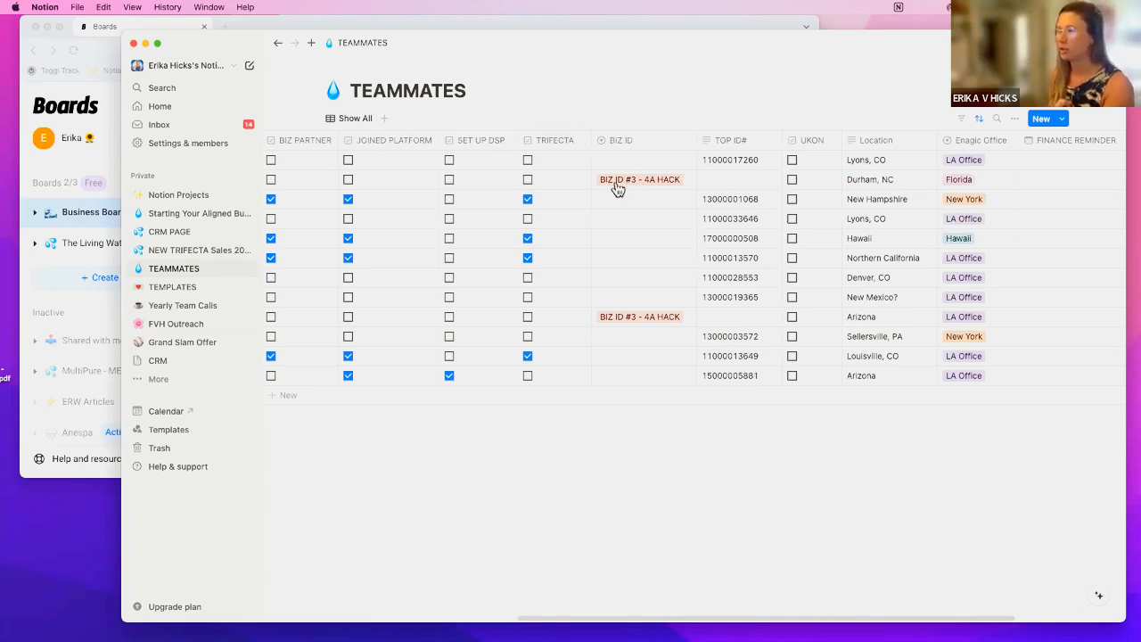
- View the BIZ ID options for the Durham, NC teammate, and look at the remaining TEAMMATES columns through UKON REMINDER
click(647, 188)
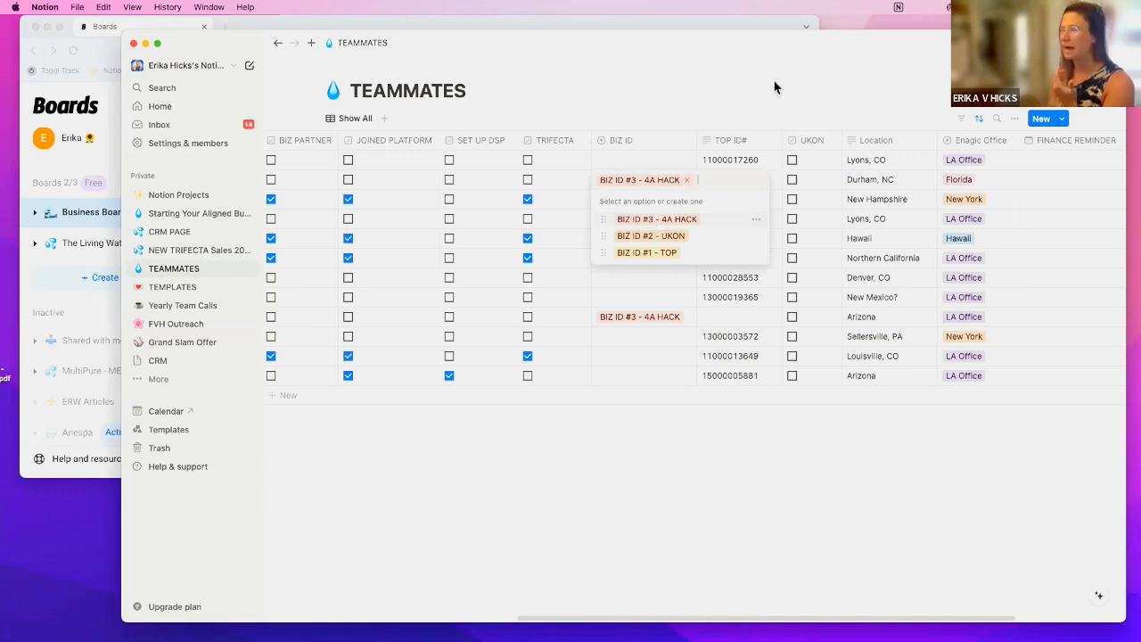
key(Escape)
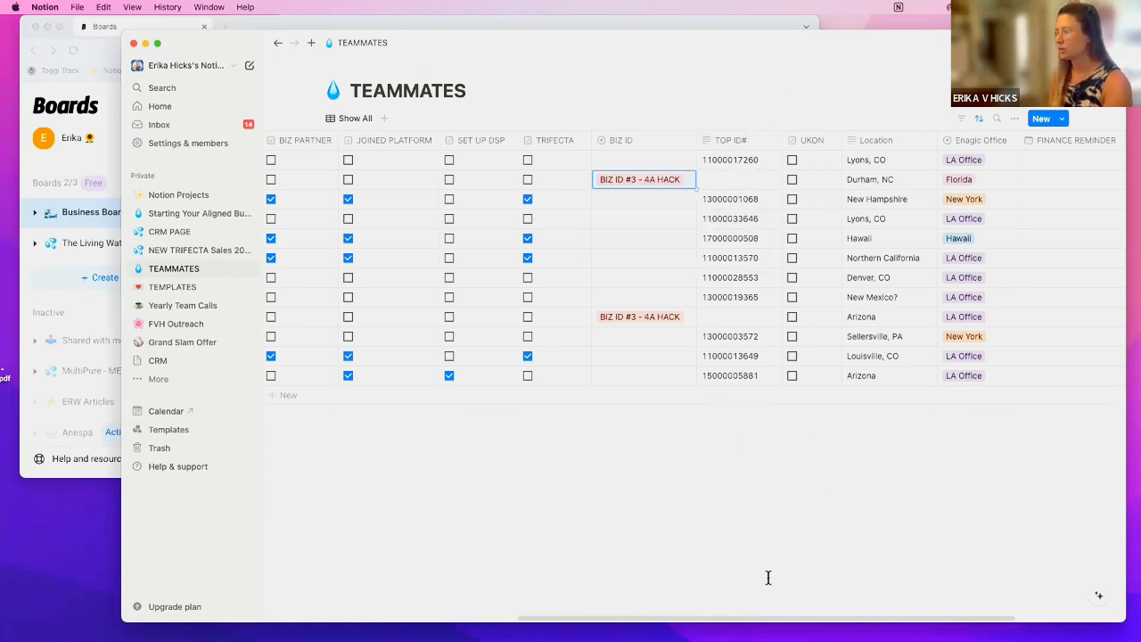
scroll(709, 622, right, 5)
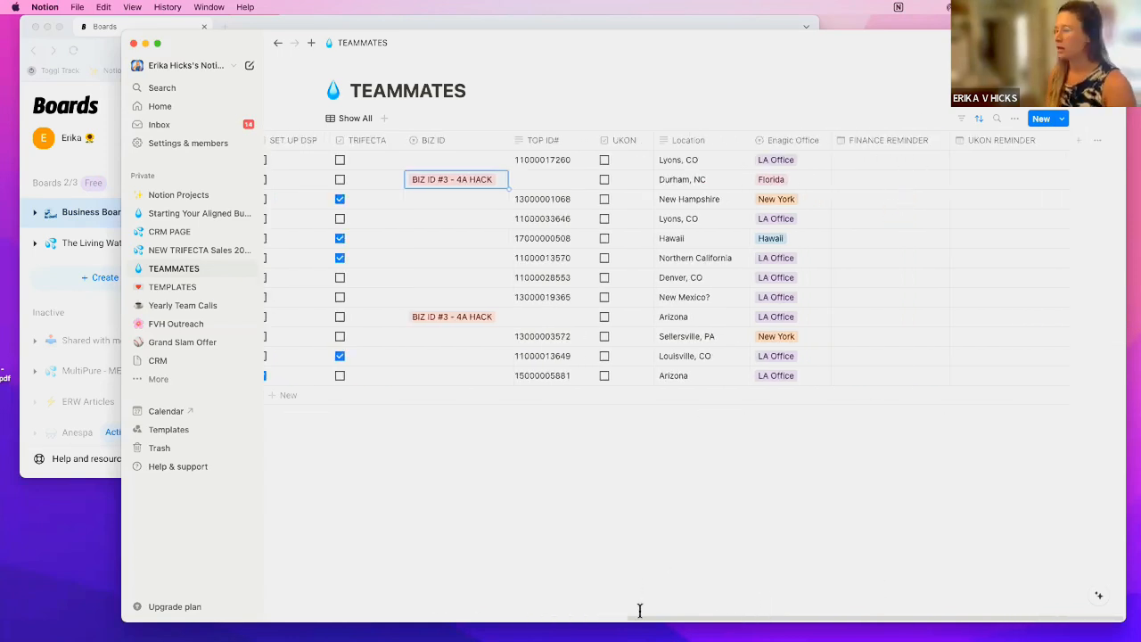
drag(648, 623, 265, 606)
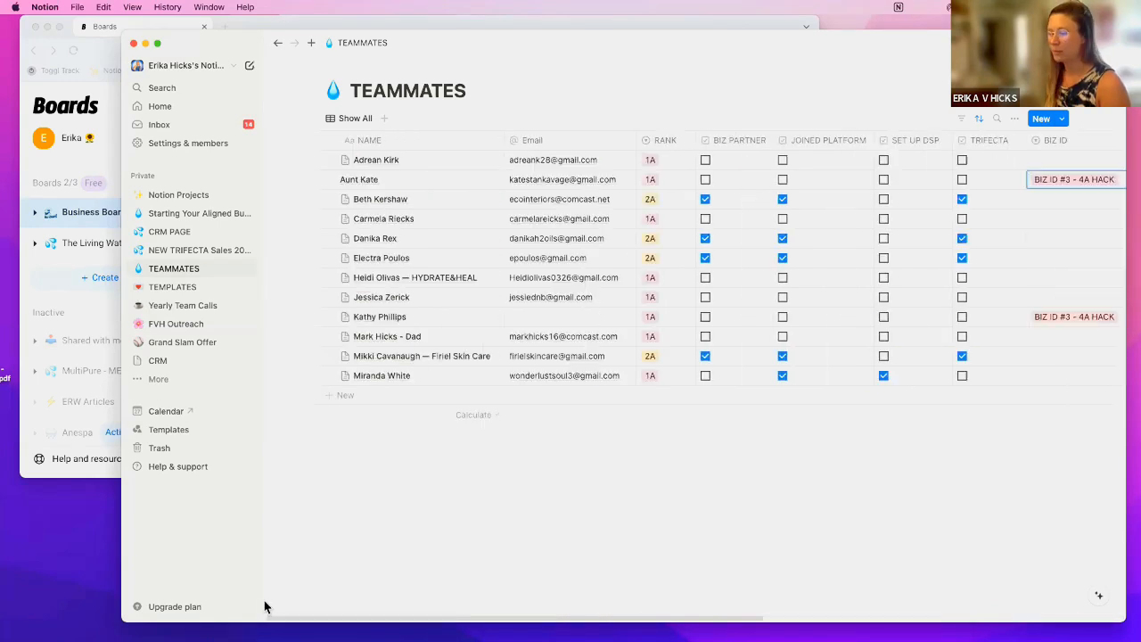
- Open the TEMPLATES database and look through its list of email templates and questionnaires
click(173, 292)
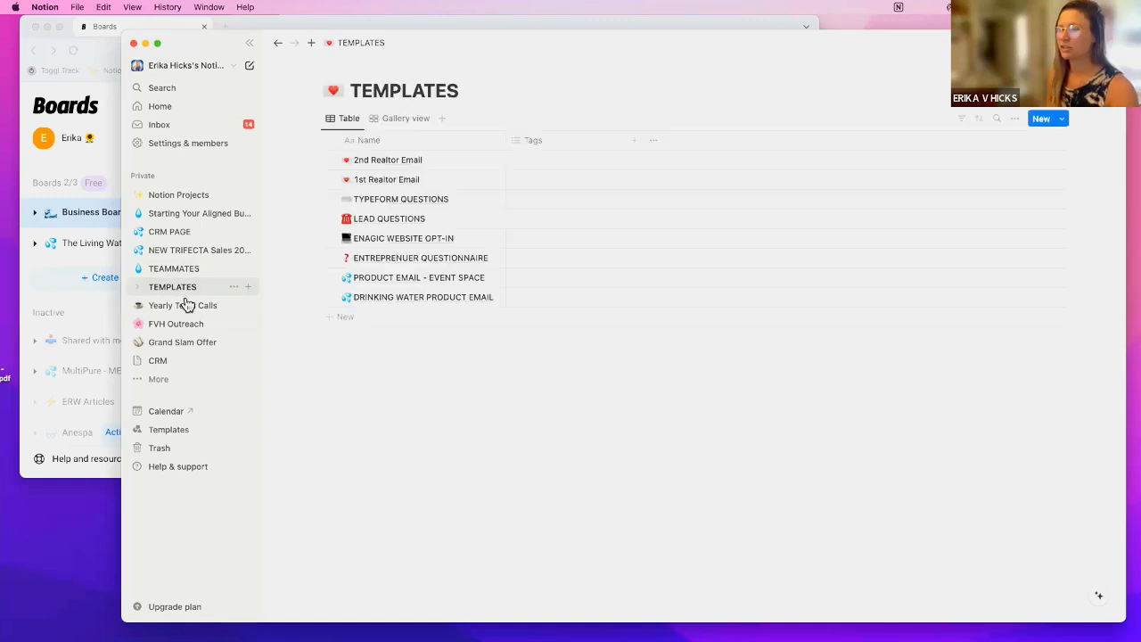
scroll(568, 419, down, 3)
scroll(604, 408, up, 3)
scroll(604, 408, down, 3)
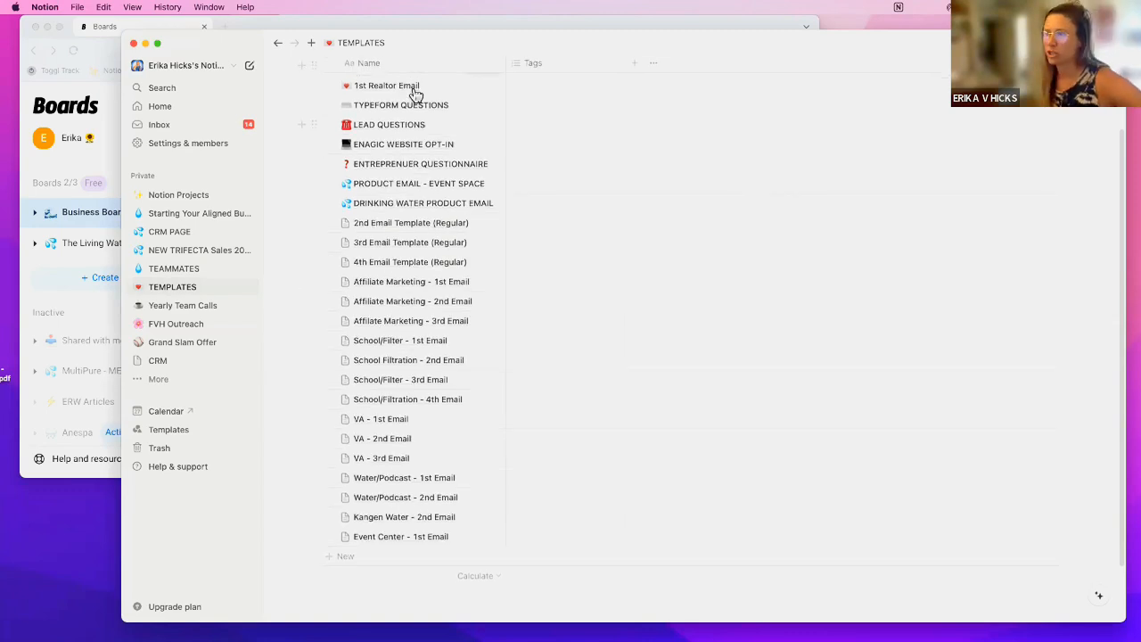
scroll(406, 100, up, 1)
scroll(419, 143, up, 1)
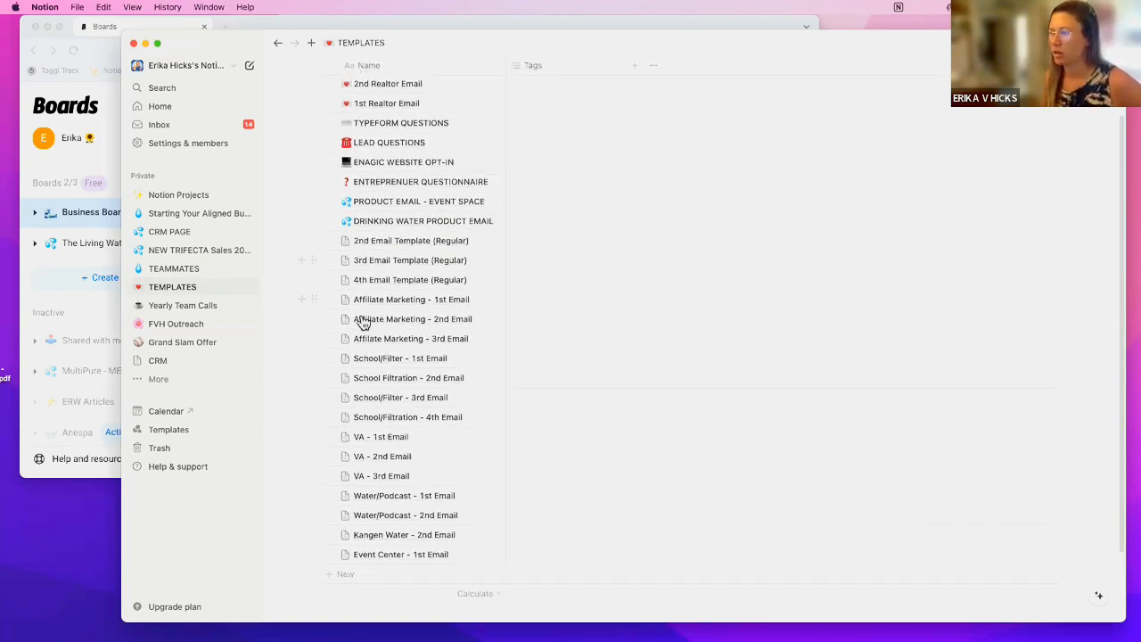
- Open the Affiliate Marketing - 1st Email template, read its message and return to the template list
click(487, 301)
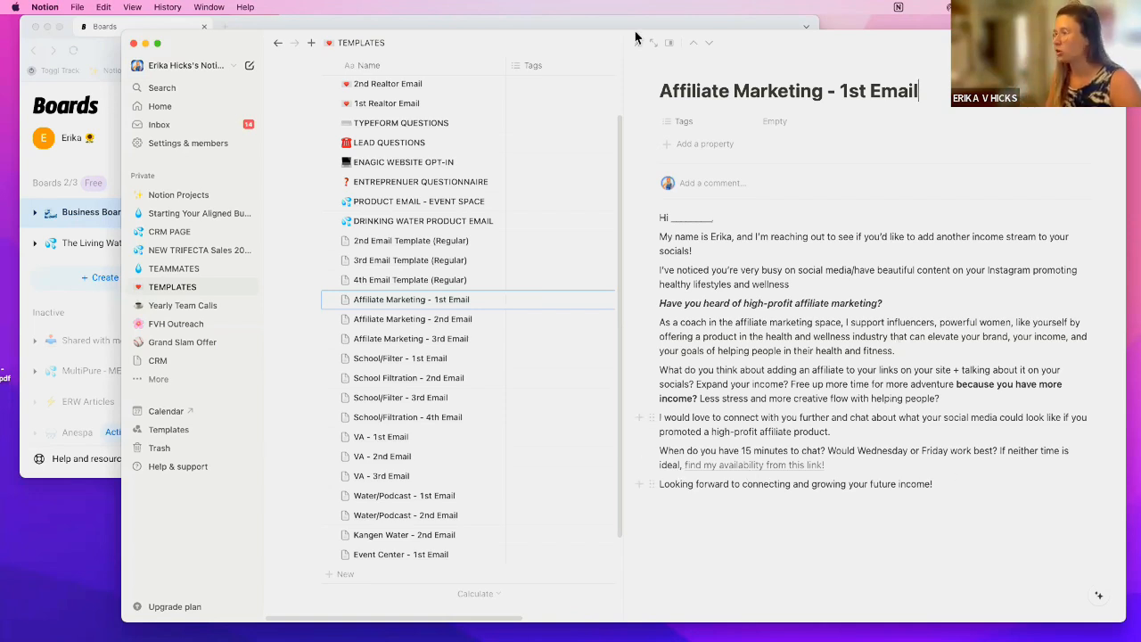
click(318, 470)
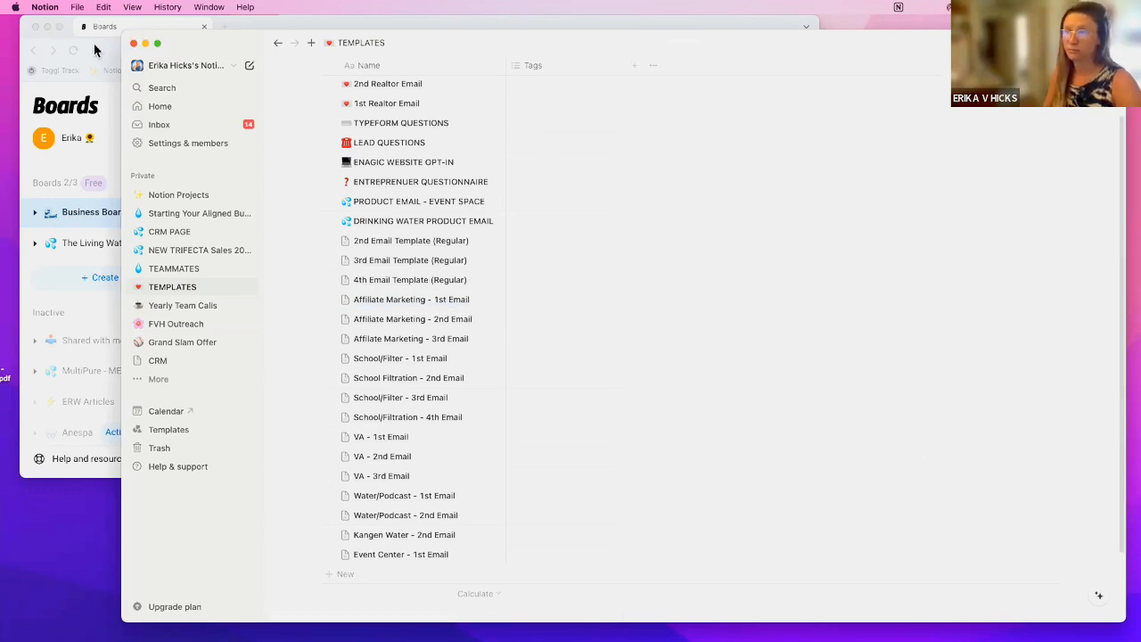
scroll(531, 365, up, 2)
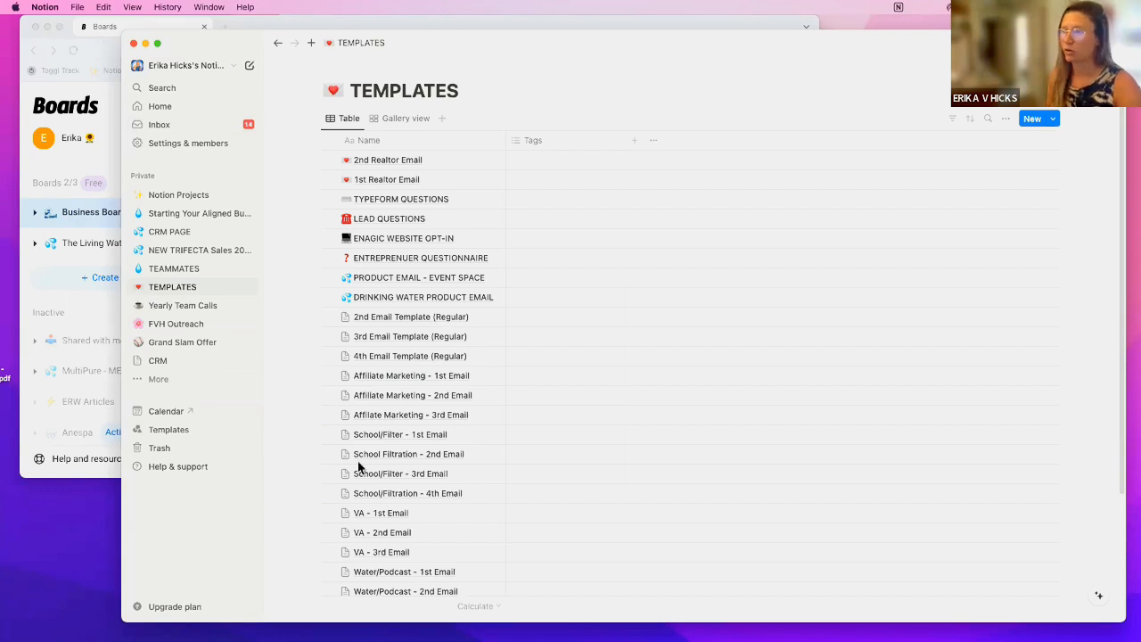
- Switch to Boards in the Brave browser and open the Facebook Scripts folder inside the Business Boards' Scripts
key(super+Tab)
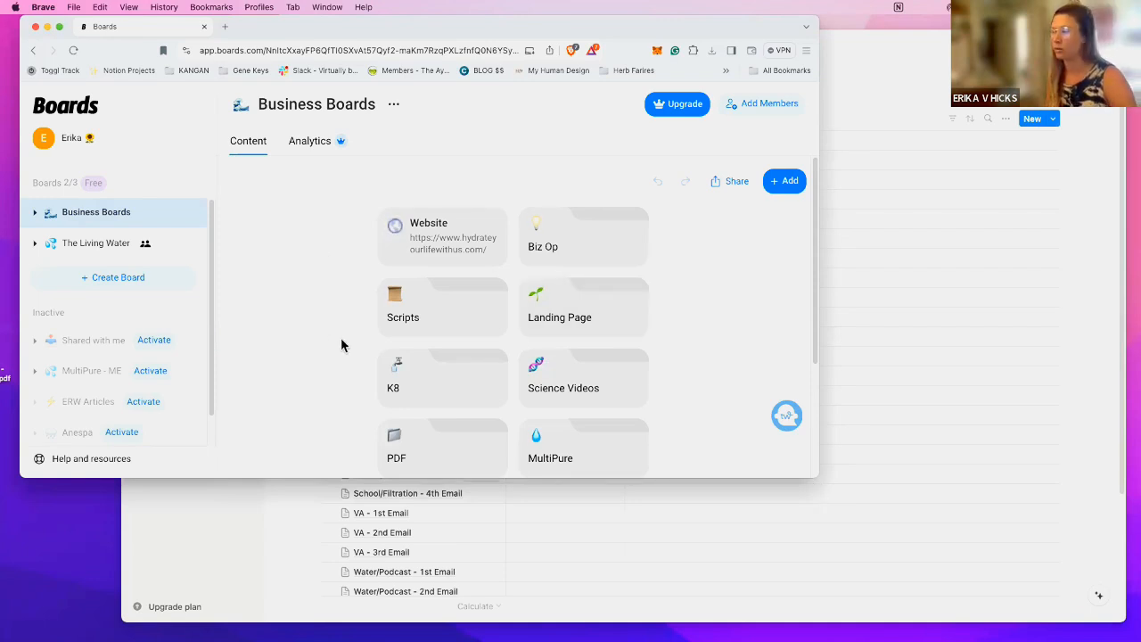
scroll(335, 337, down, 3)
scroll(634, 339, up, 3)
click(458, 323)
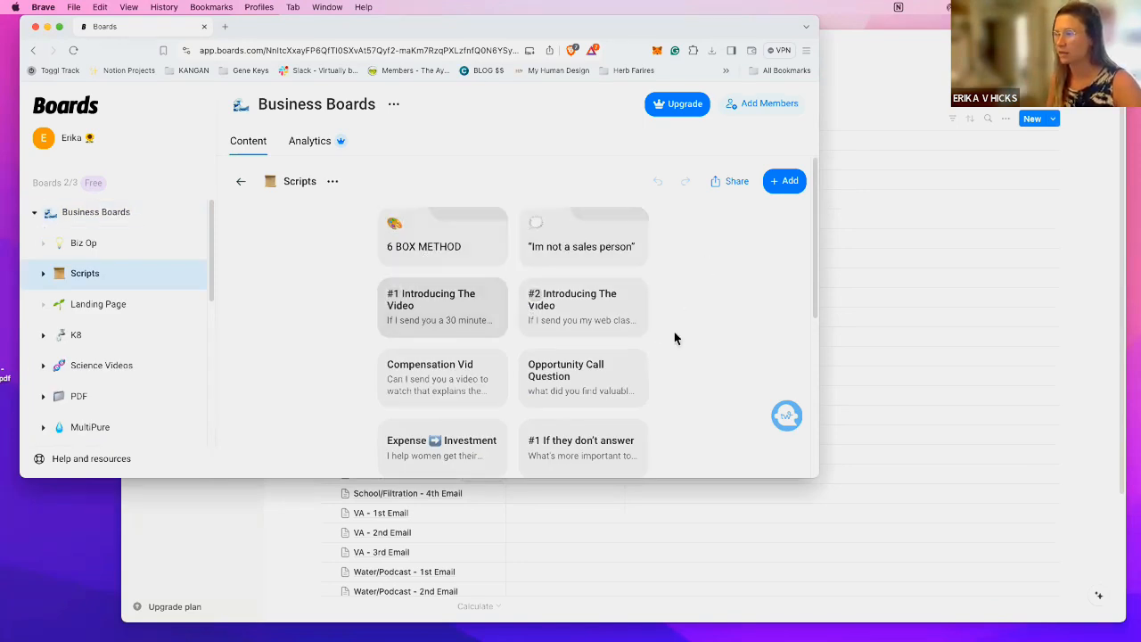
scroll(675, 334, down, 5)
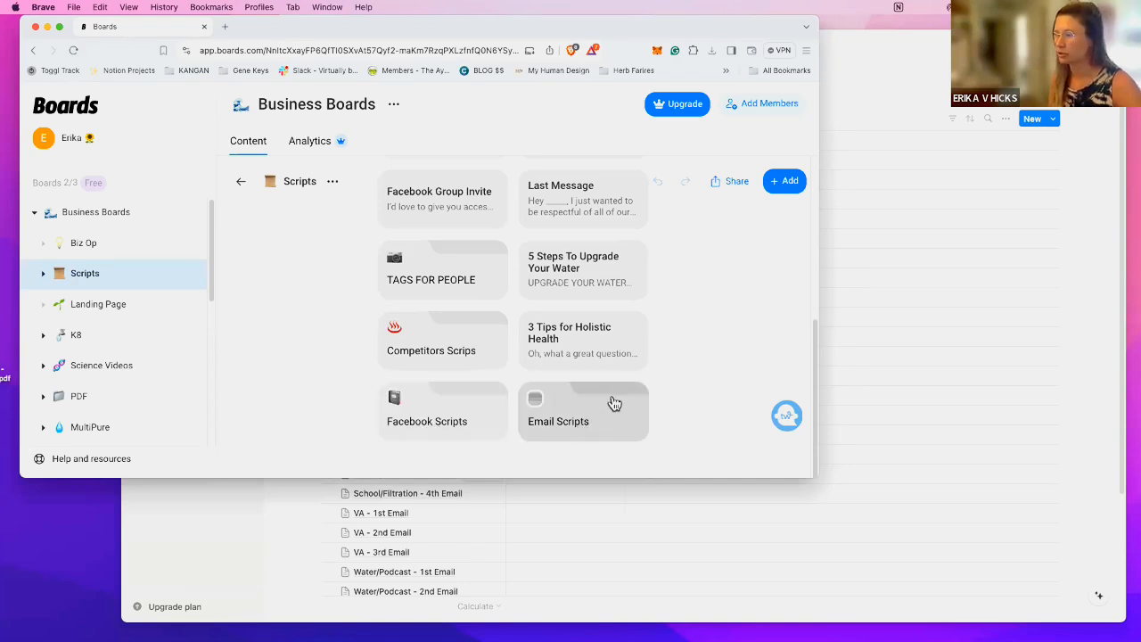
click(487, 395)
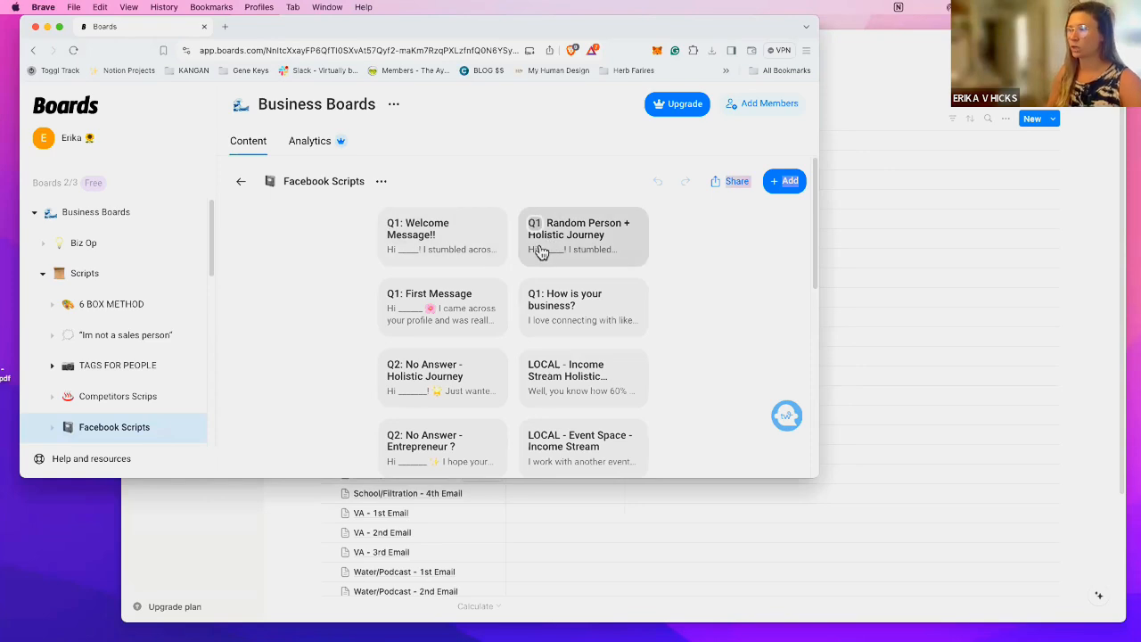
- Look through the Facebook Scripts, from the Q1 messages to the Intro scripts
scroll(588, 379, down, 3)
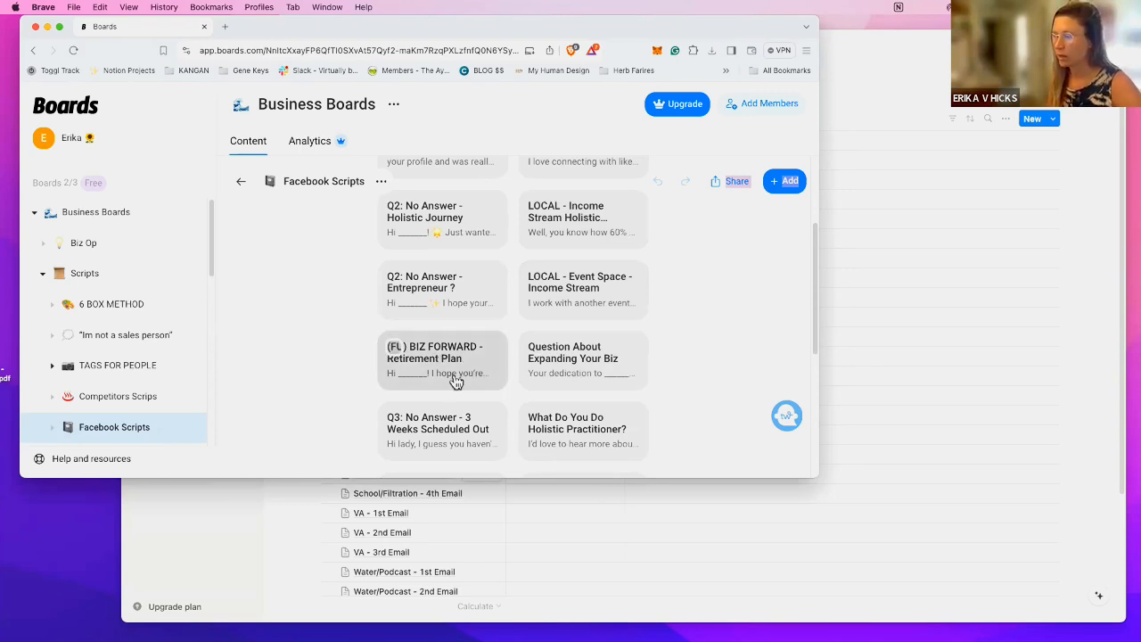
scroll(499, 422, down, 2)
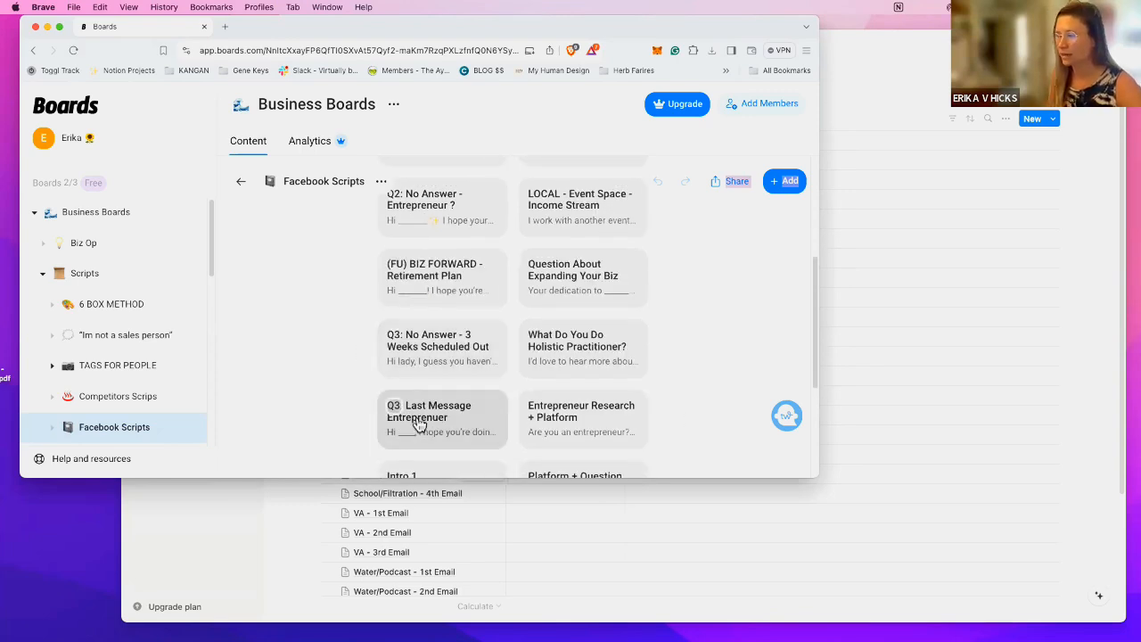
scroll(673, 392, down, 4)
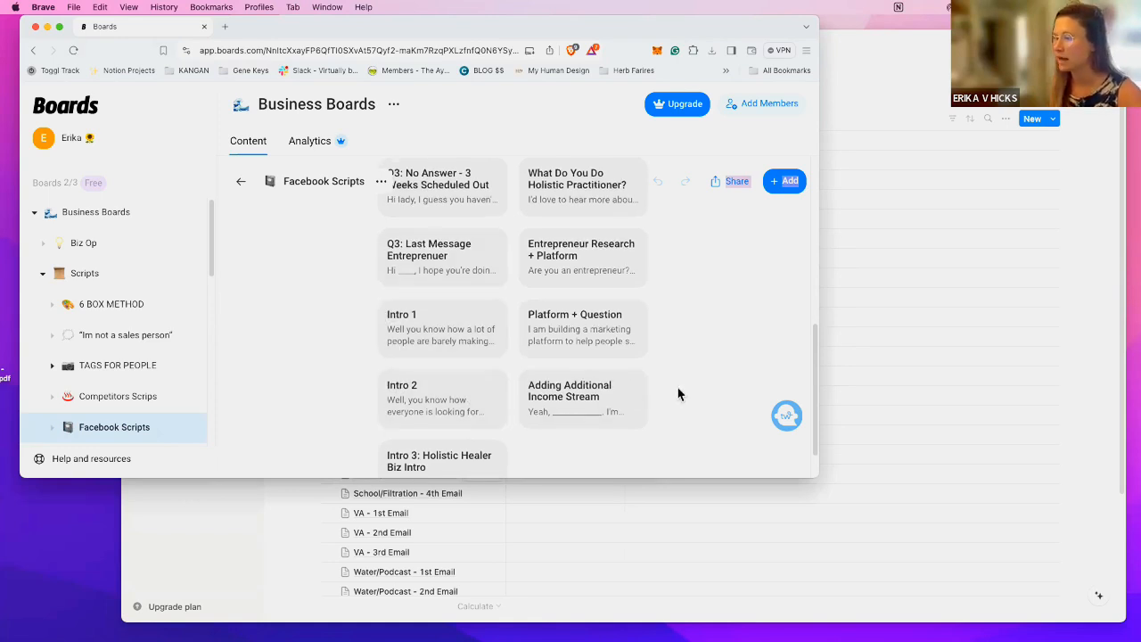
scroll(683, 365, down, 2)
scroll(669, 303, up, 10)
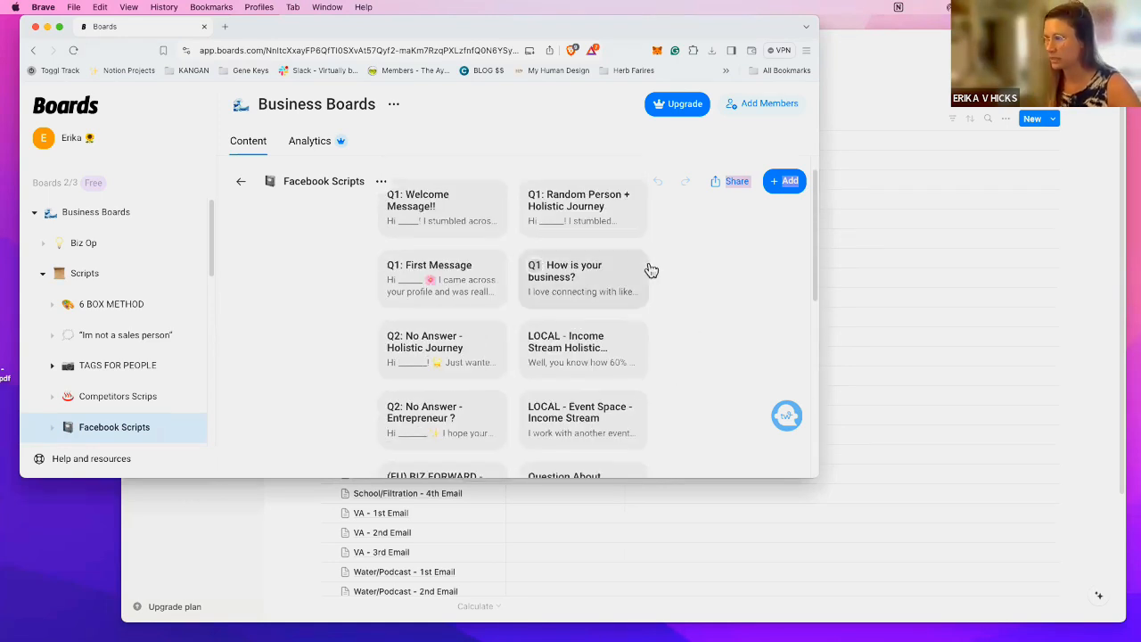
- Read the "Q1: Welcome Message!!" and "Q2: No Answer - Holistic Journey" scripts, closing each one after reading
click(475, 218)
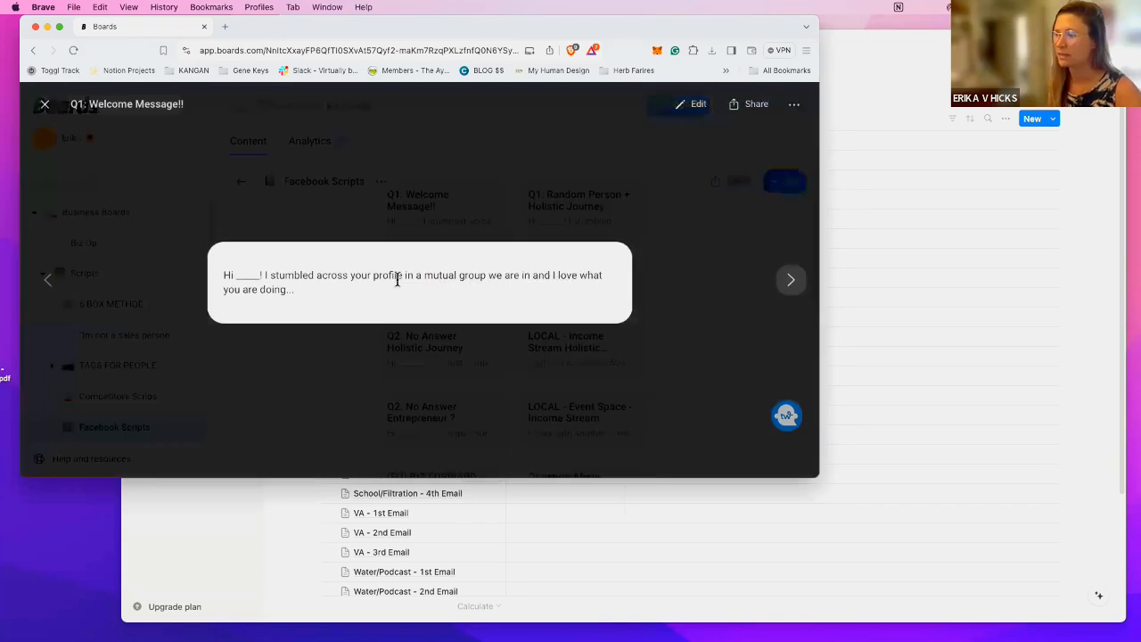
click(717, 284)
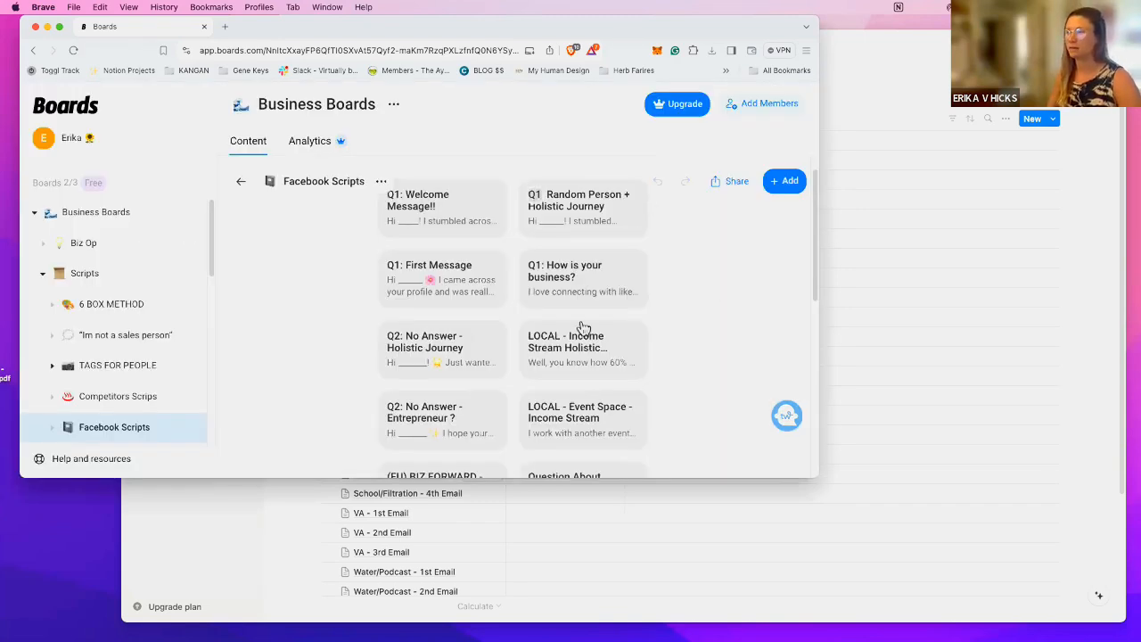
click(474, 362)
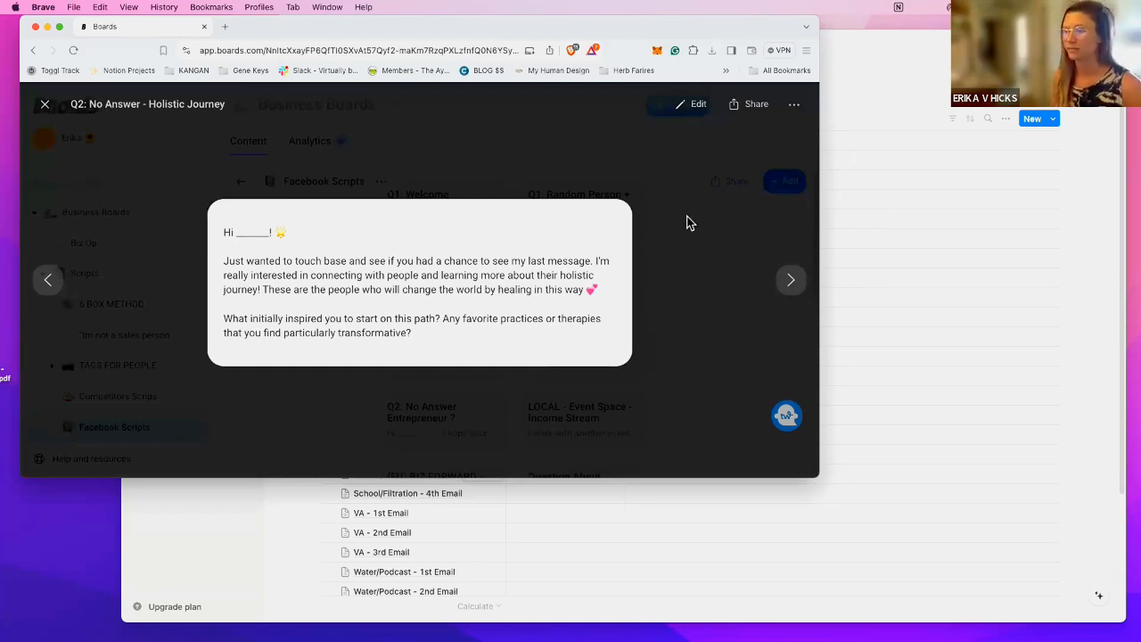
click(685, 269)
scroll(621, 293, down, 10)
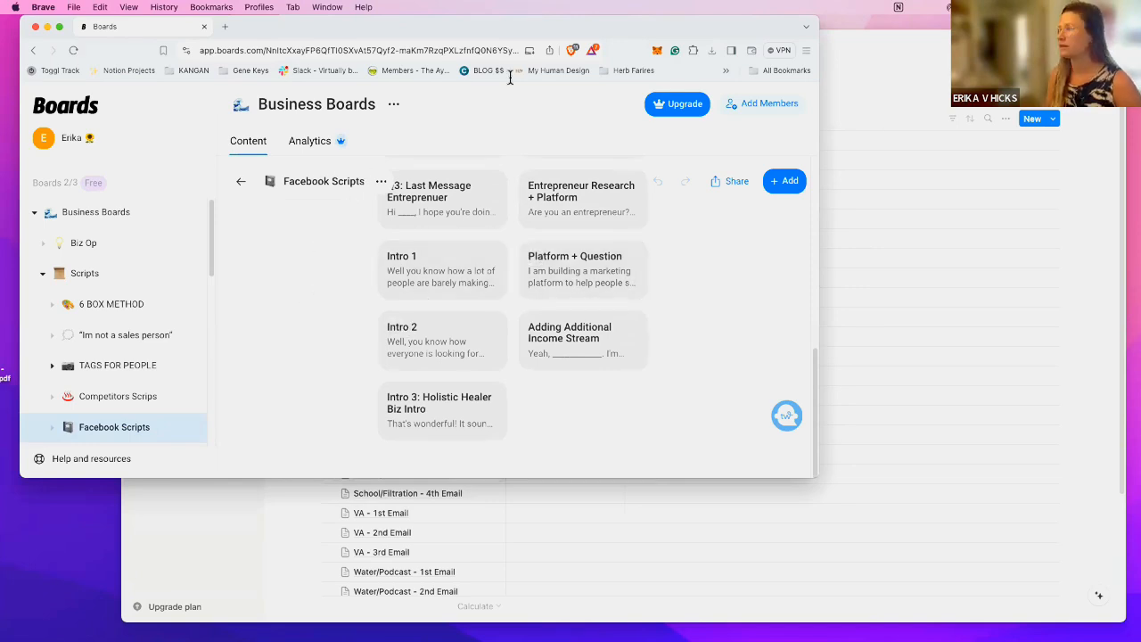
- Switch back to Notion, open the Starting Your Aligned Business page and look through it down to CONTENT CREATIX
click(393, 517)
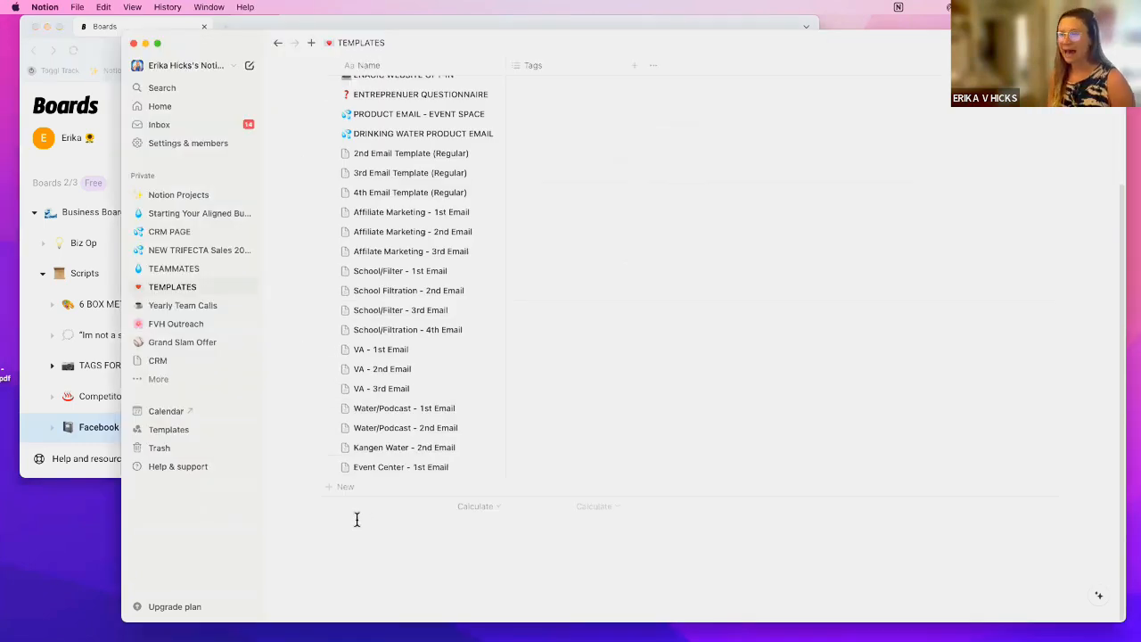
scroll(397, 375, up, 4)
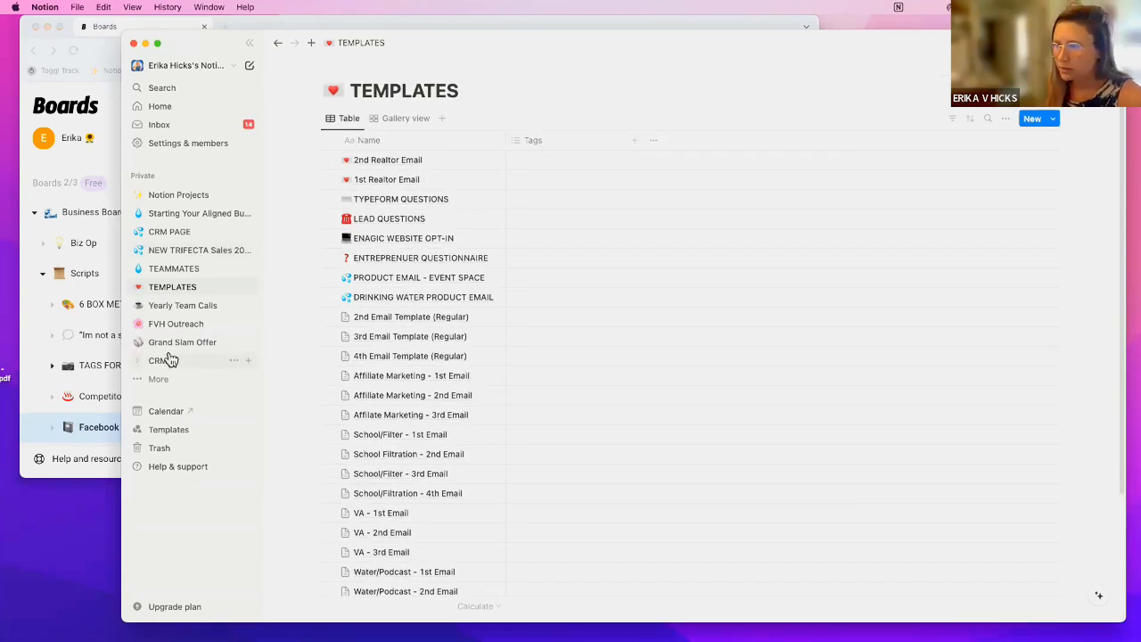
click(194, 216)
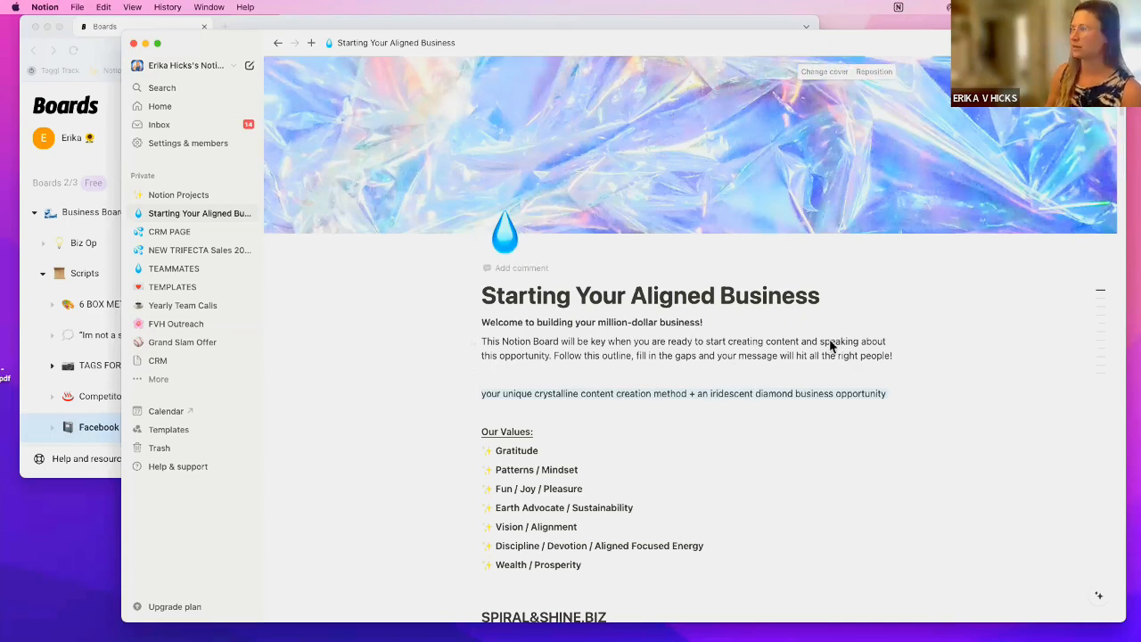
scroll(797, 345, down, 9)
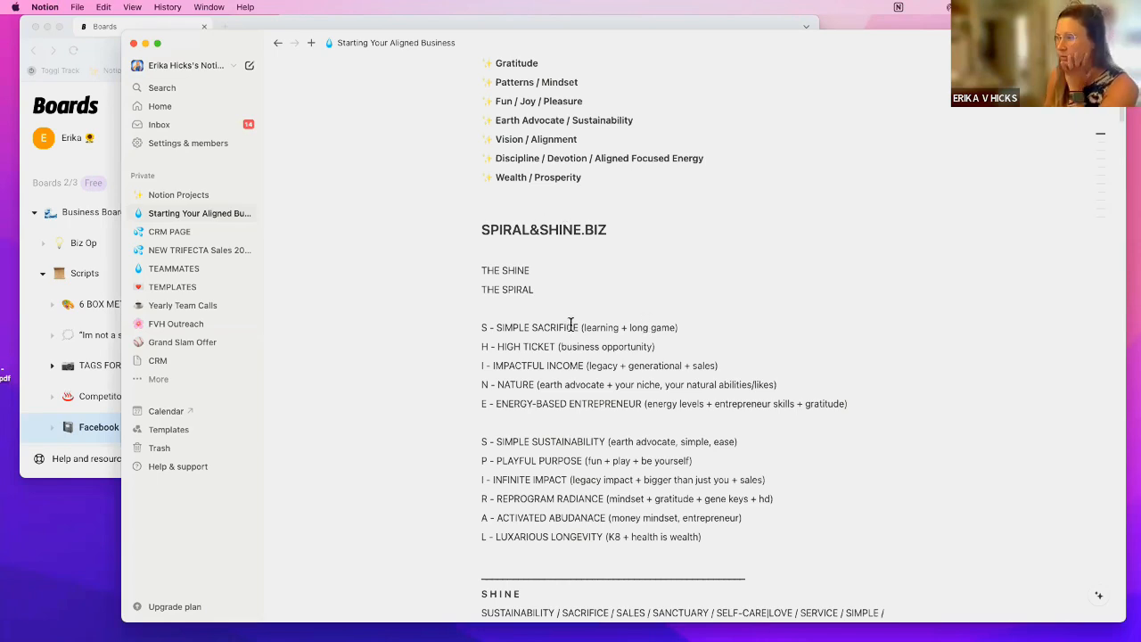
scroll(573, 324, down, 10)
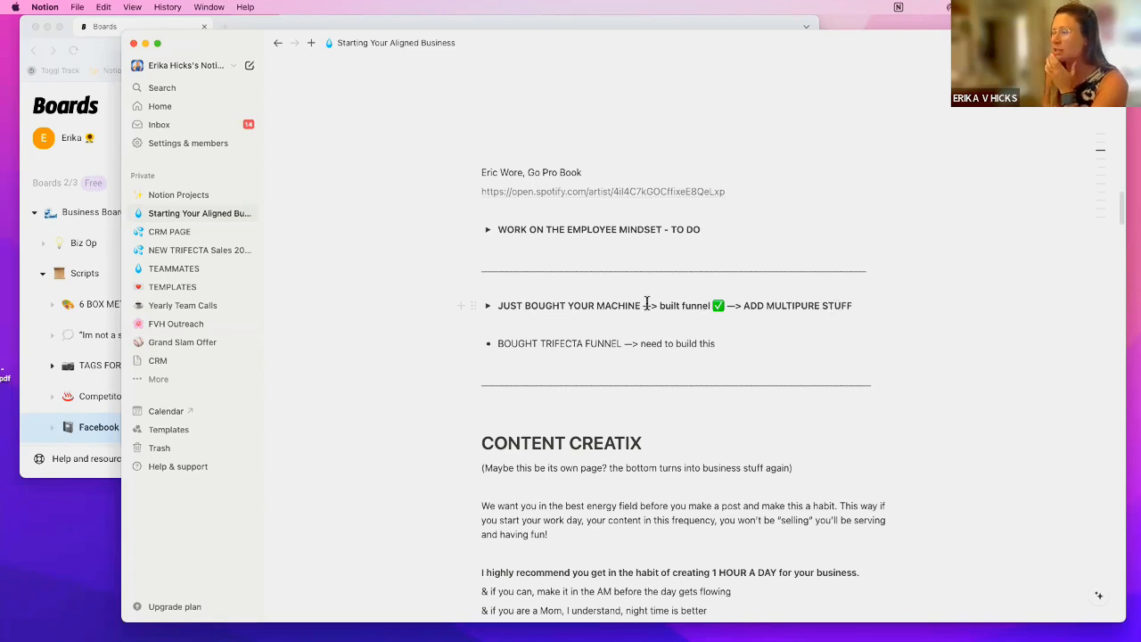
- Expand the JUST BOUGHT YOUR MACHINE toggle on the Starting Your Aligned Business page
drag(496, 305, 499, 306)
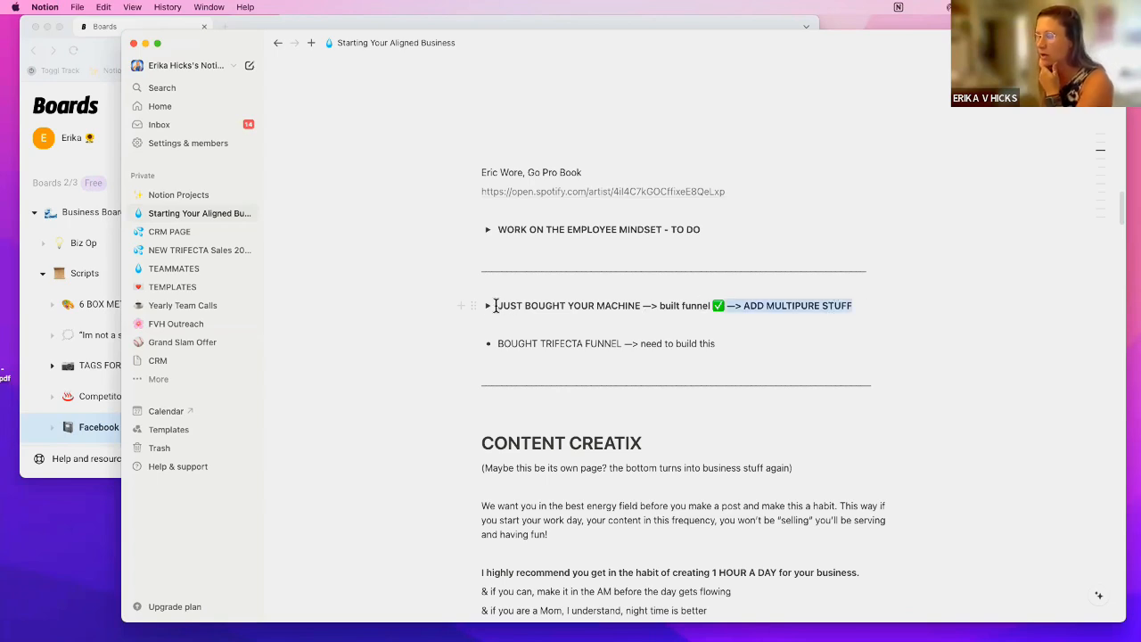
click(619, 249)
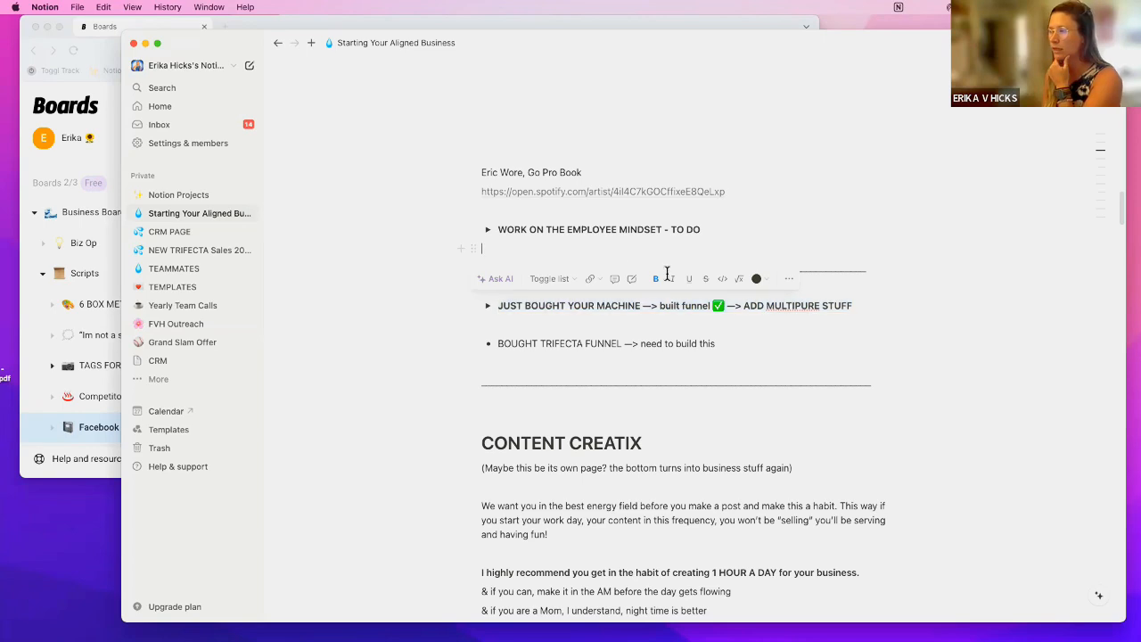
click(488, 307)
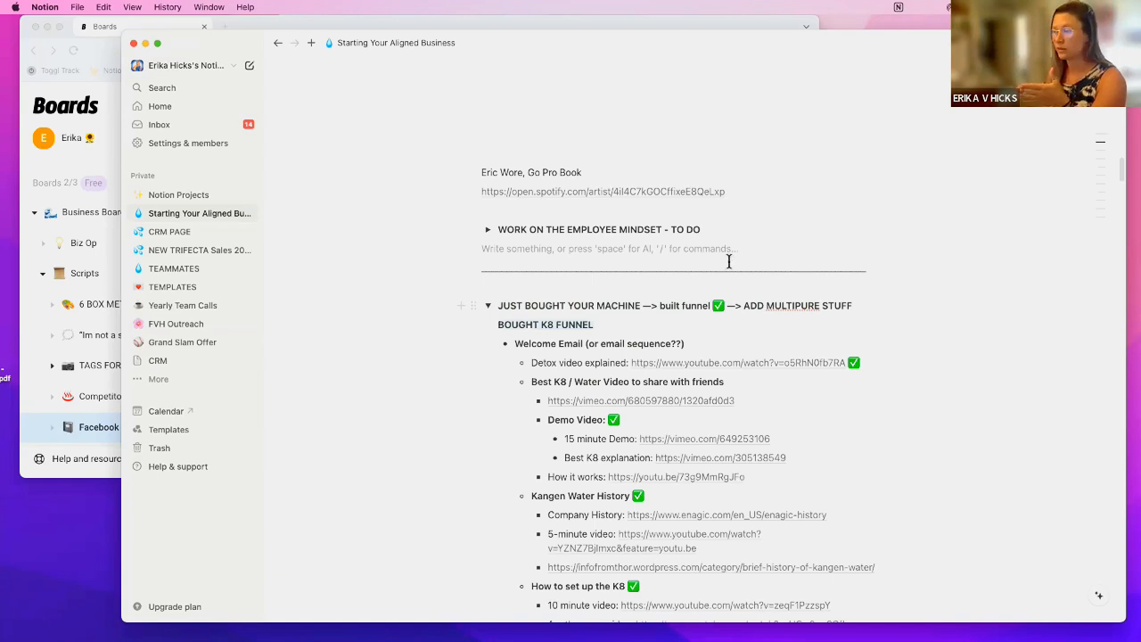
click(488, 307)
click(488, 306)
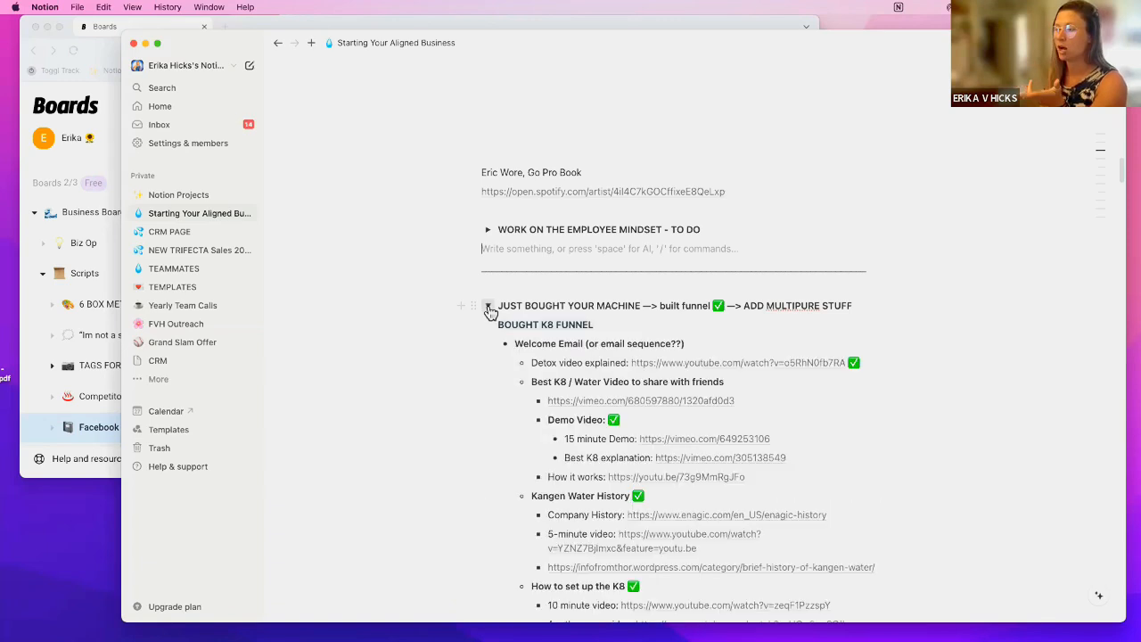
click(487, 307)
click(488, 306)
- Look through the BOUGHT K8 FUNNEL resources down to the Facebook groups, then collapse the JUST BOUGHT YOUR MACHINE toggle
scroll(909, 349, down, 1)
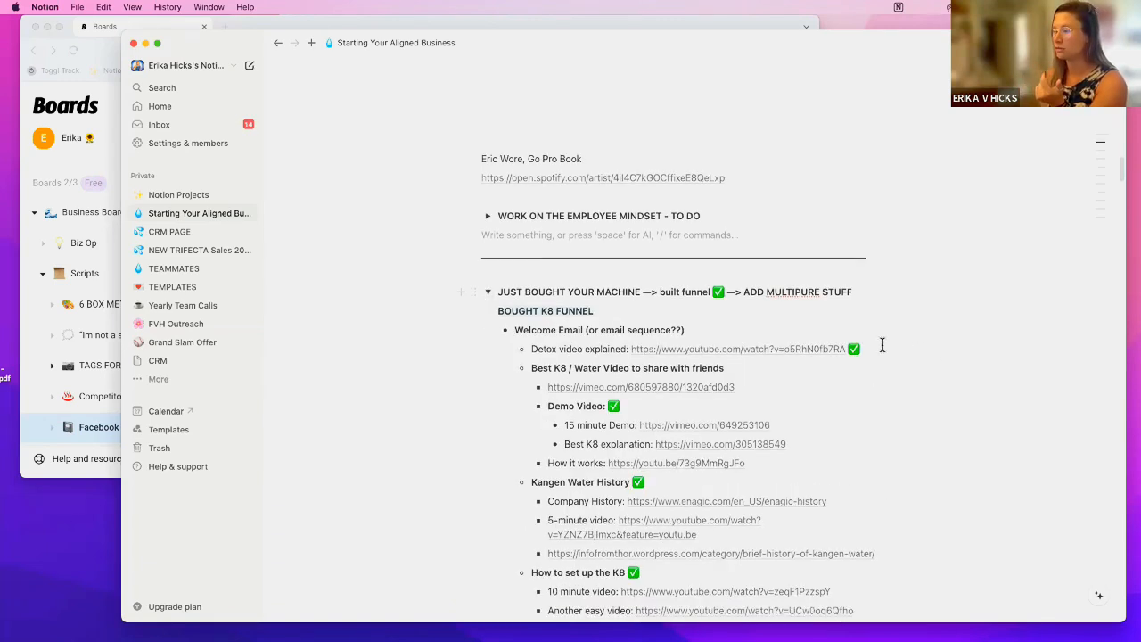
scroll(820, 267, down, 4)
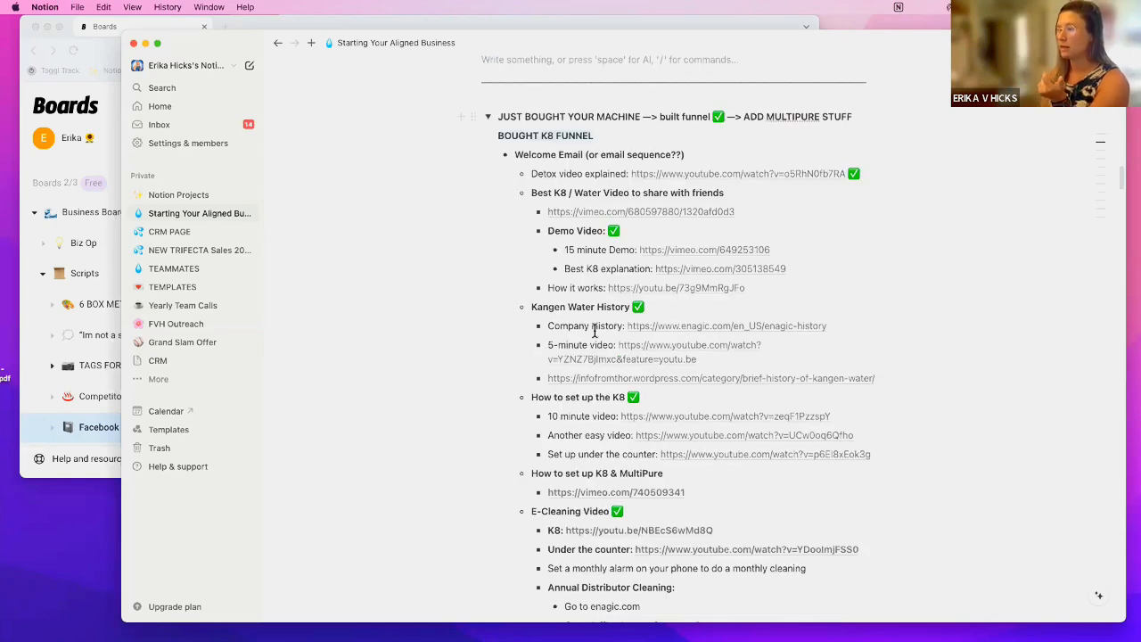
scroll(597, 428, down, 15)
scroll(599, 433, down, 20)
scroll(598, 433, down, 6)
scroll(598, 428, up, 10)
scroll(597, 424, down, 1)
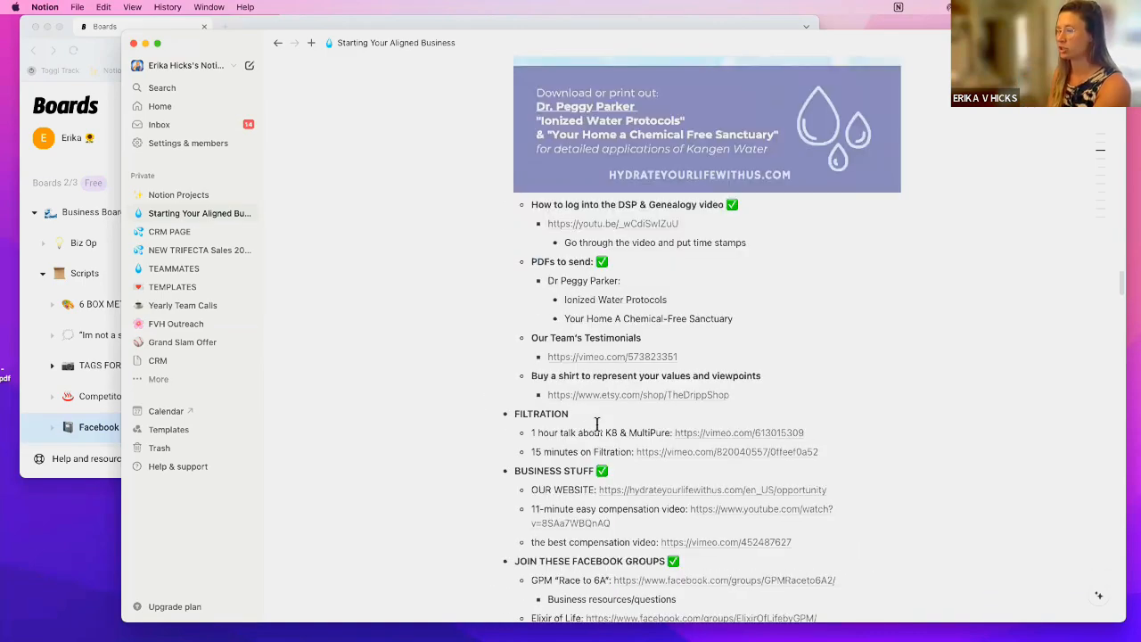
scroll(597, 424, down, 5)
scroll(575, 194, up, 20)
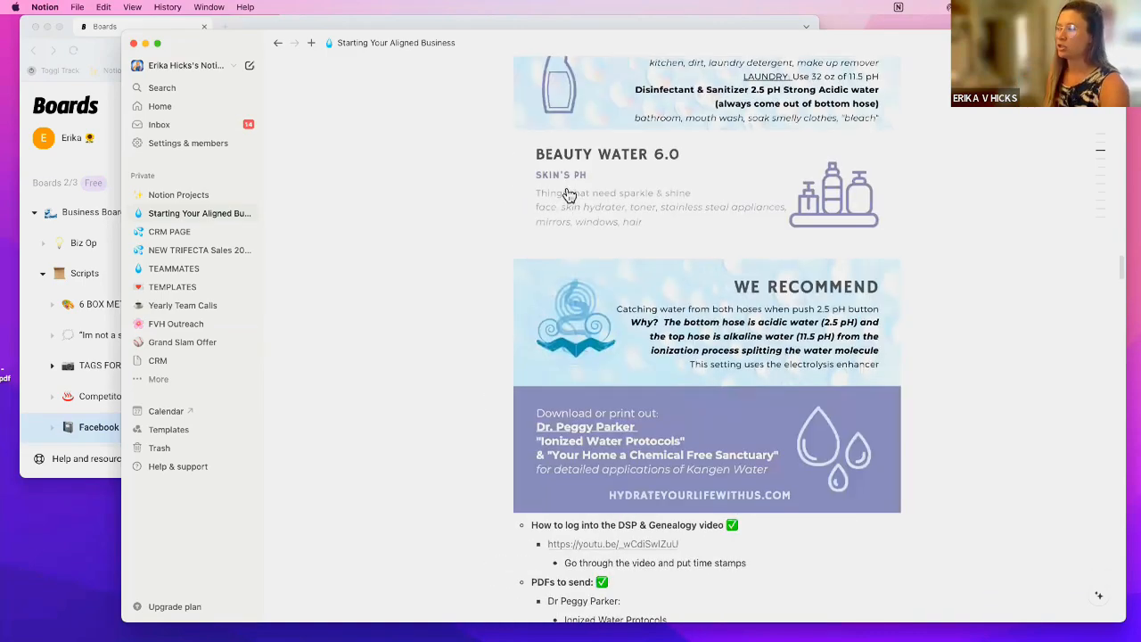
scroll(535, 250, down, 5)
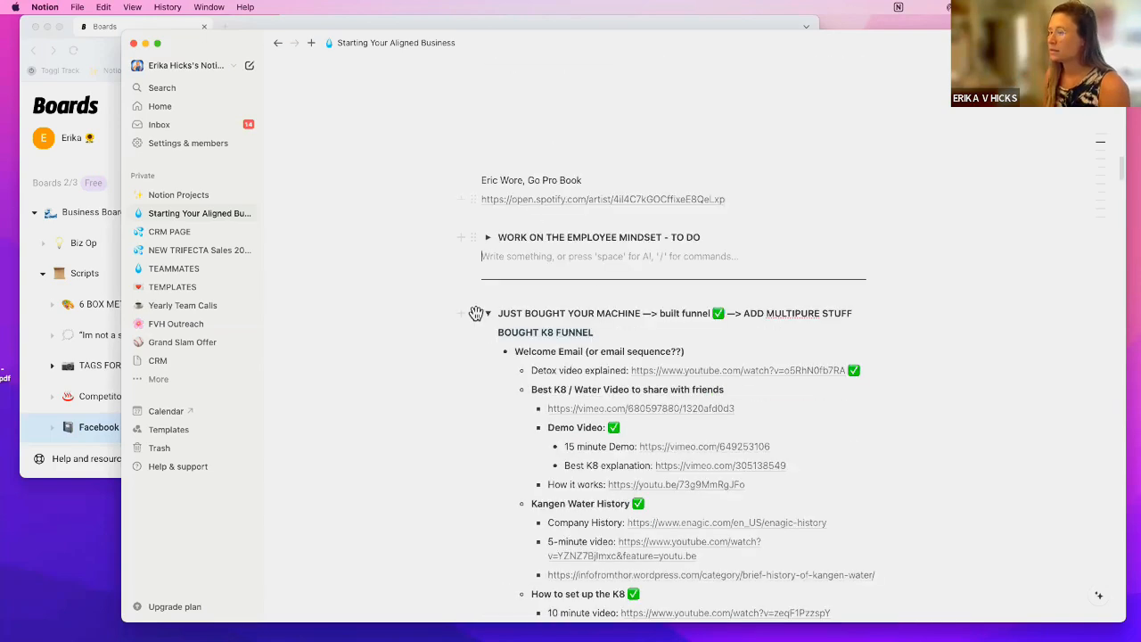
click(487, 313)
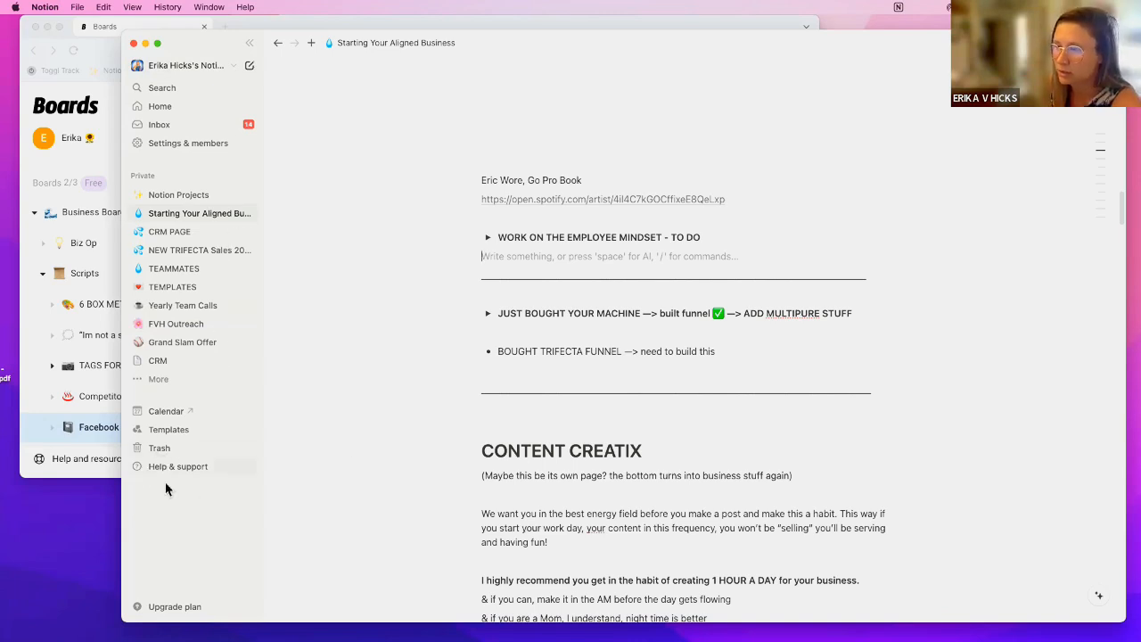
- Open Notion's template gallery and preview the Sales CRM template from the Sales group
click(209, 435)
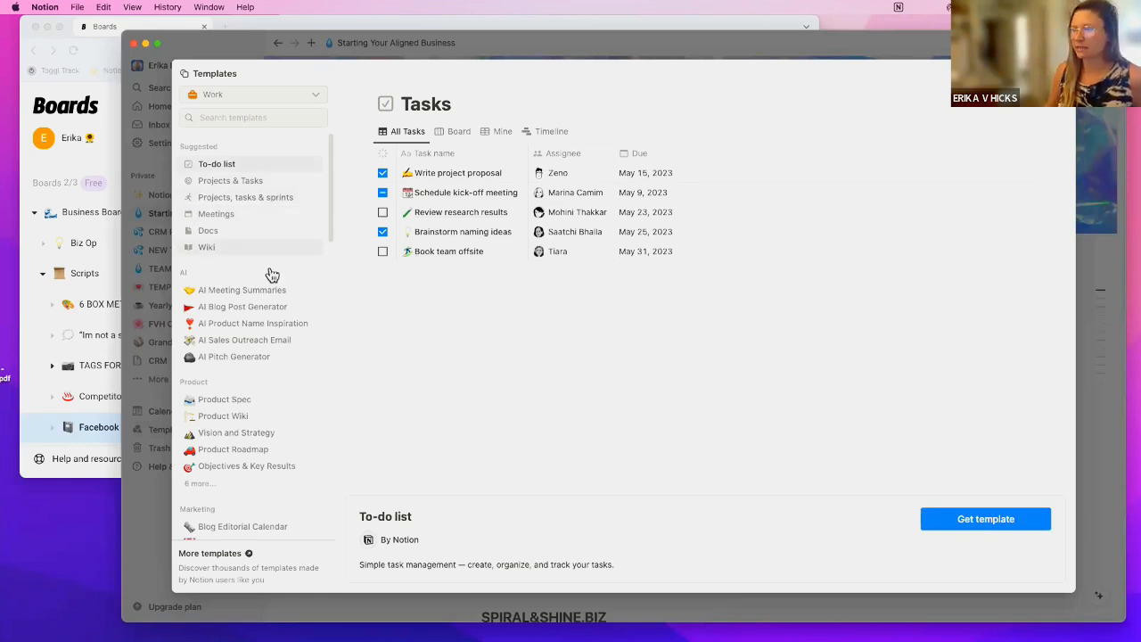
scroll(288, 312, down, 6)
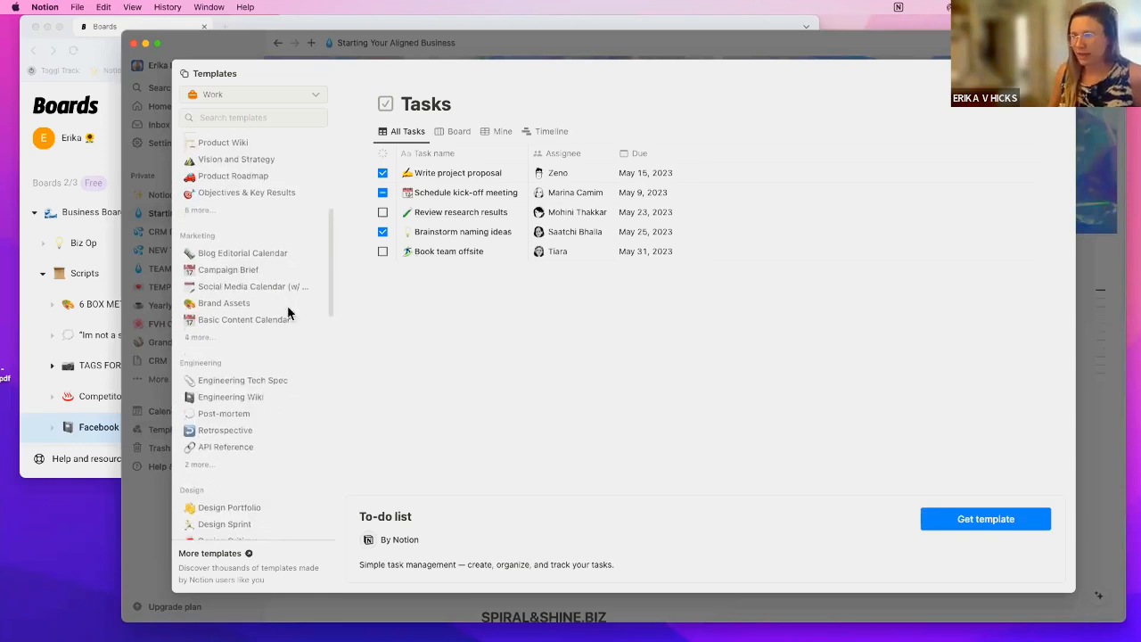
scroll(288, 312, down, 10)
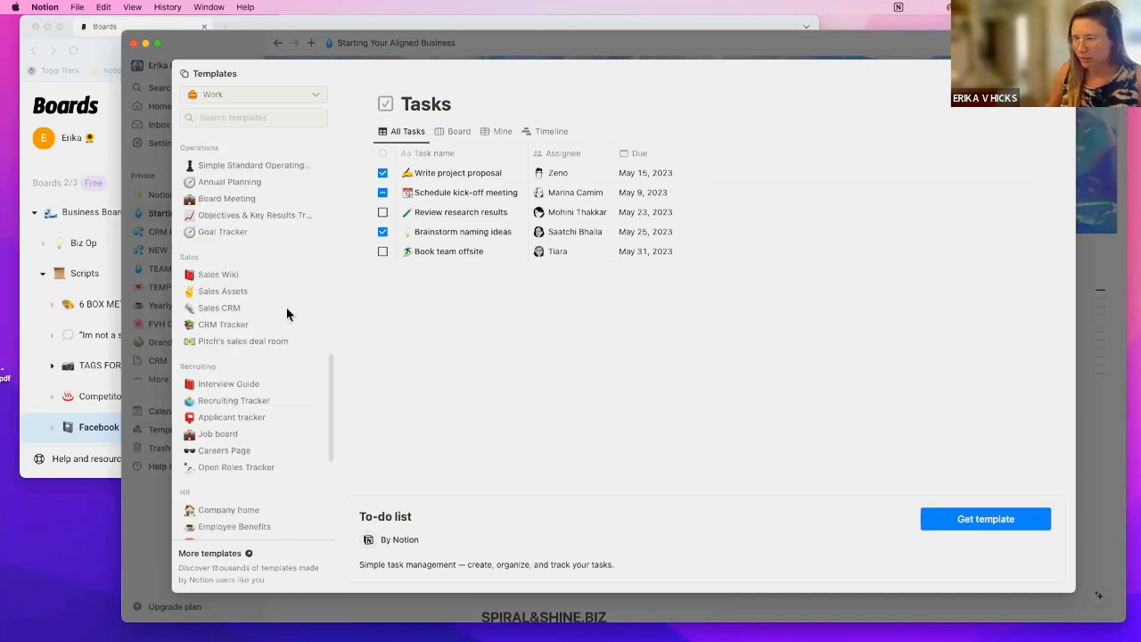
click(272, 306)
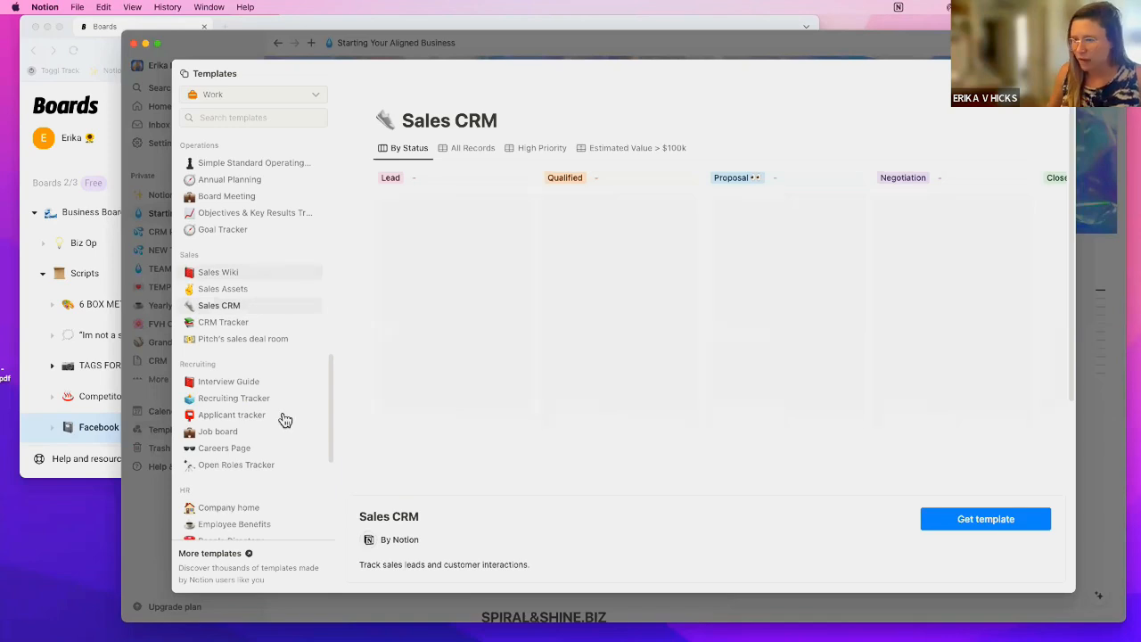
- Browse the remaining Work templates down to the Individuals group, then close the template gallery
scroll(257, 450, down, 4)
scroll(261, 451, down, 1)
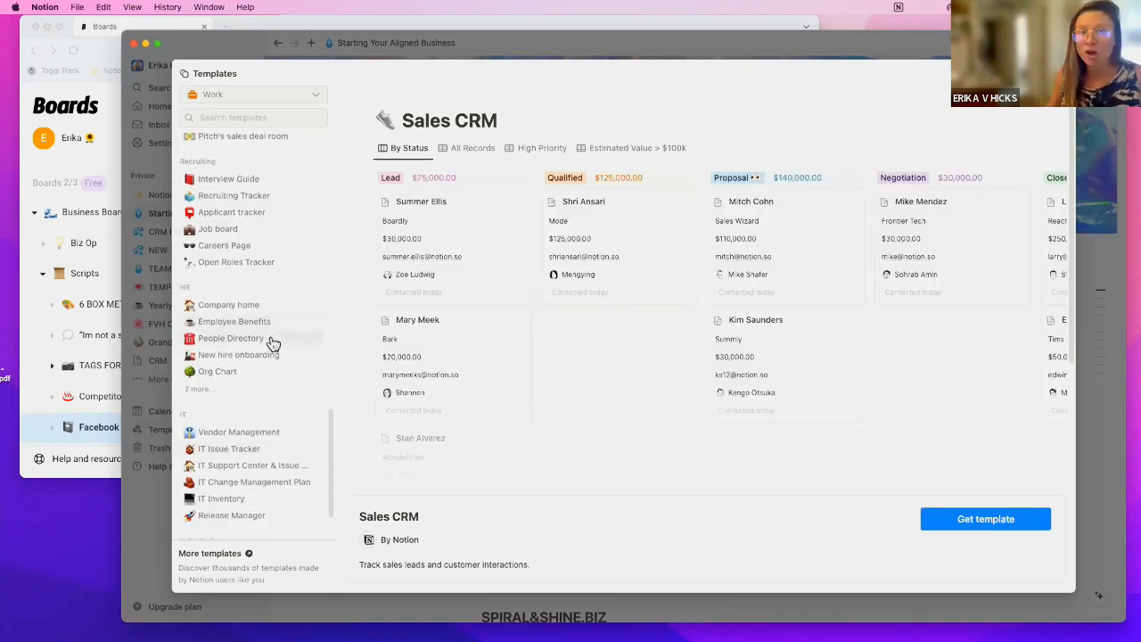
scroll(280, 351, down, 2)
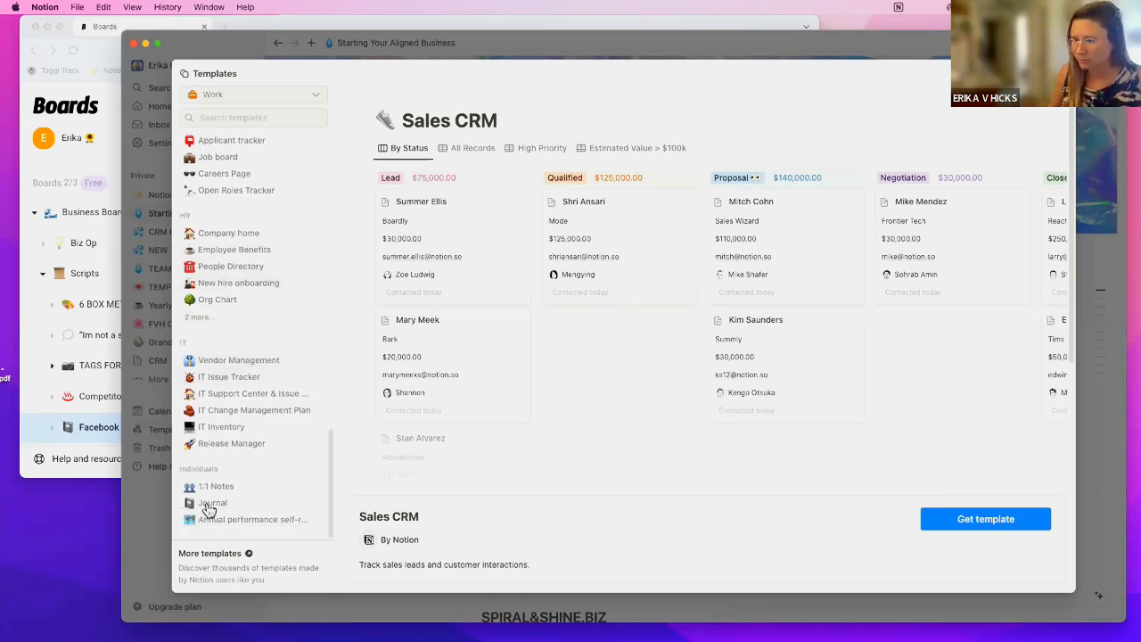
scroll(275, 255, up, 10)
scroll(276, 252, up, 10)
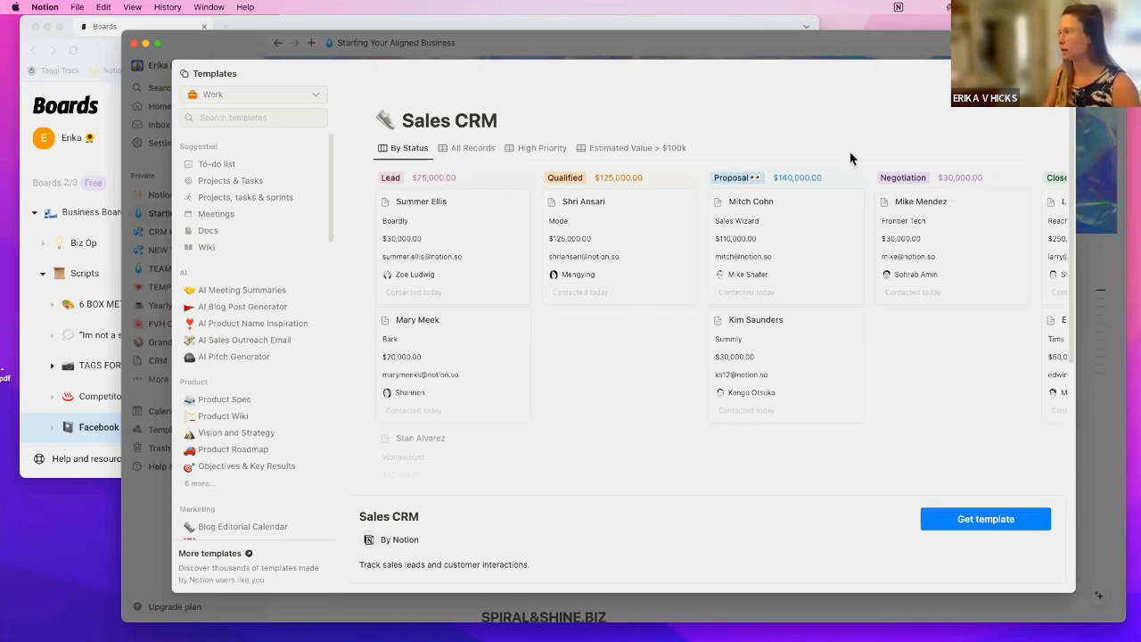
click(1091, 255)
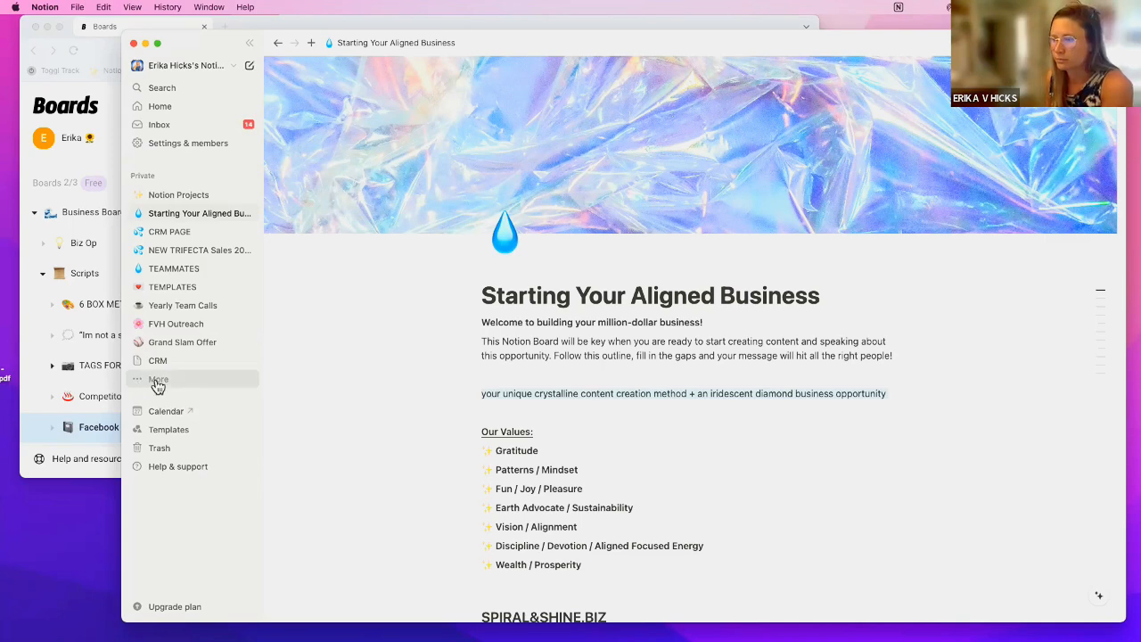
- Create a new private page with a house icon and title it CRM
click(141, 385)
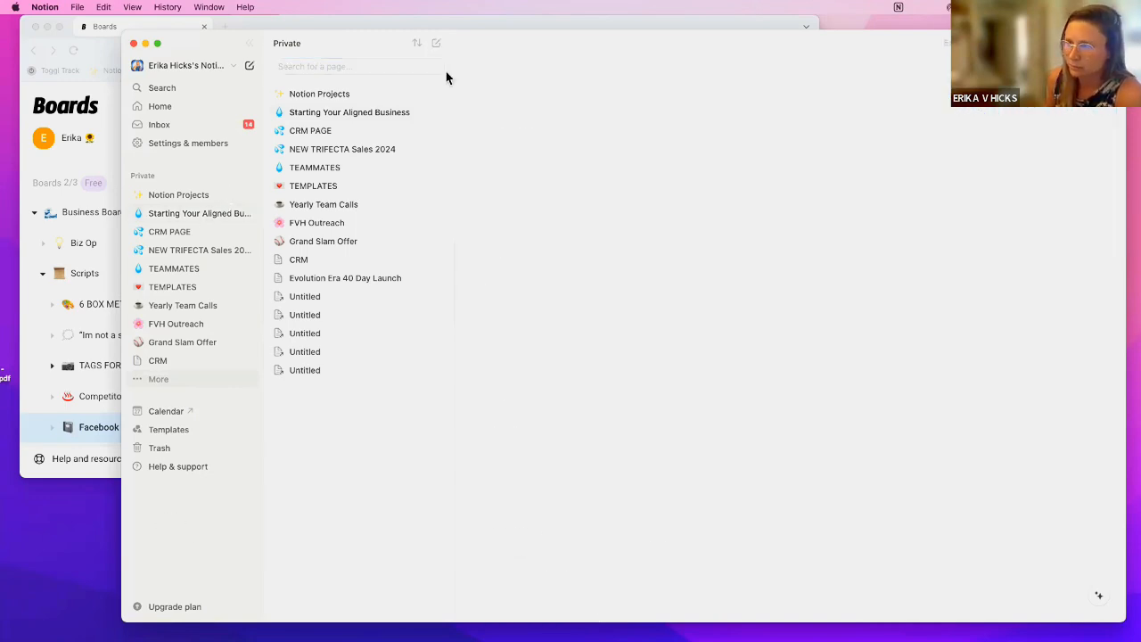
click(436, 43)
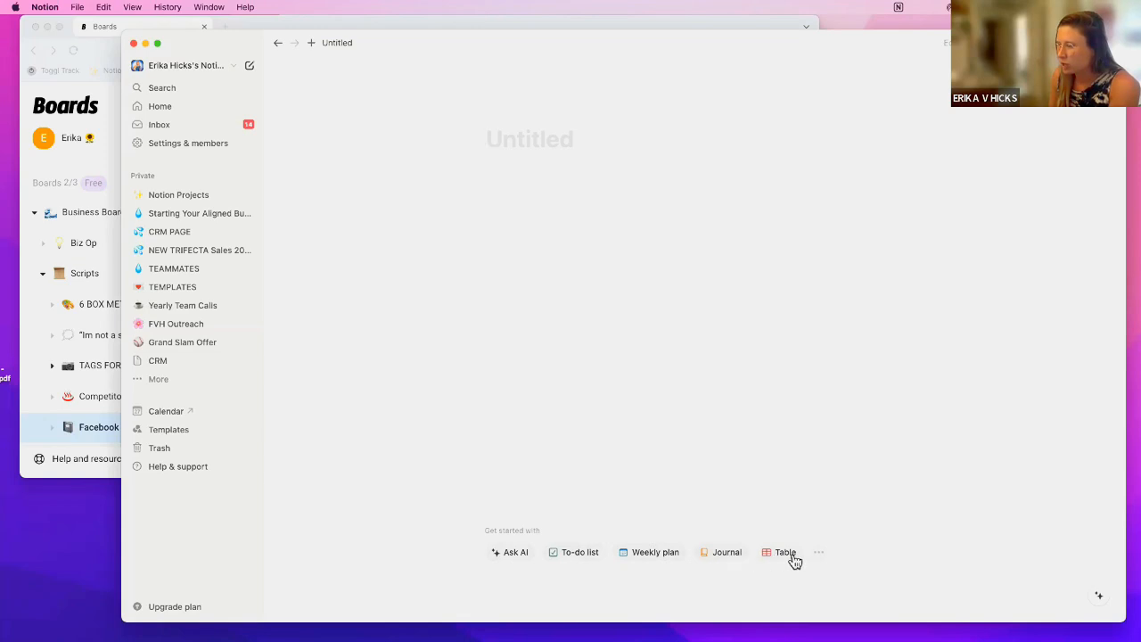
click(506, 118)
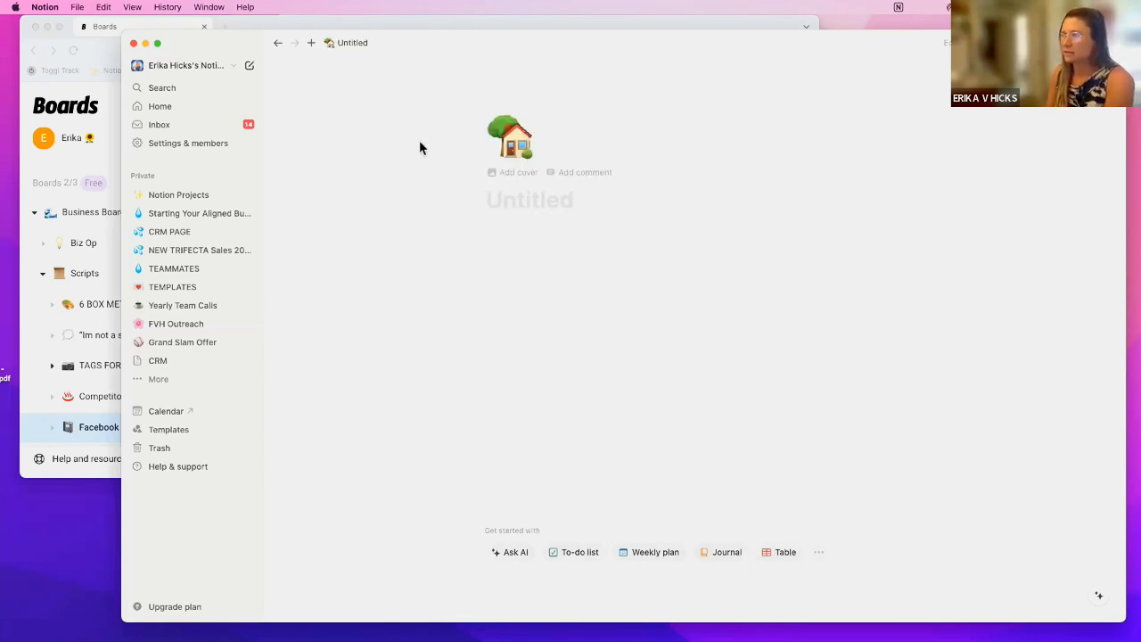
click(486, 149)
click(425, 130)
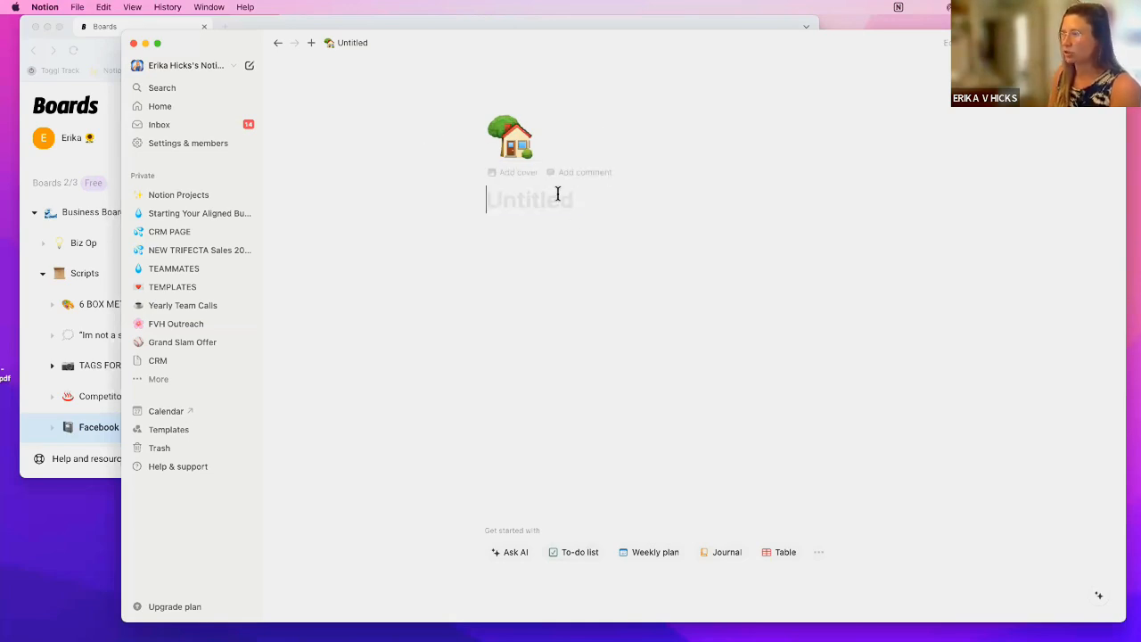
text(CRM)
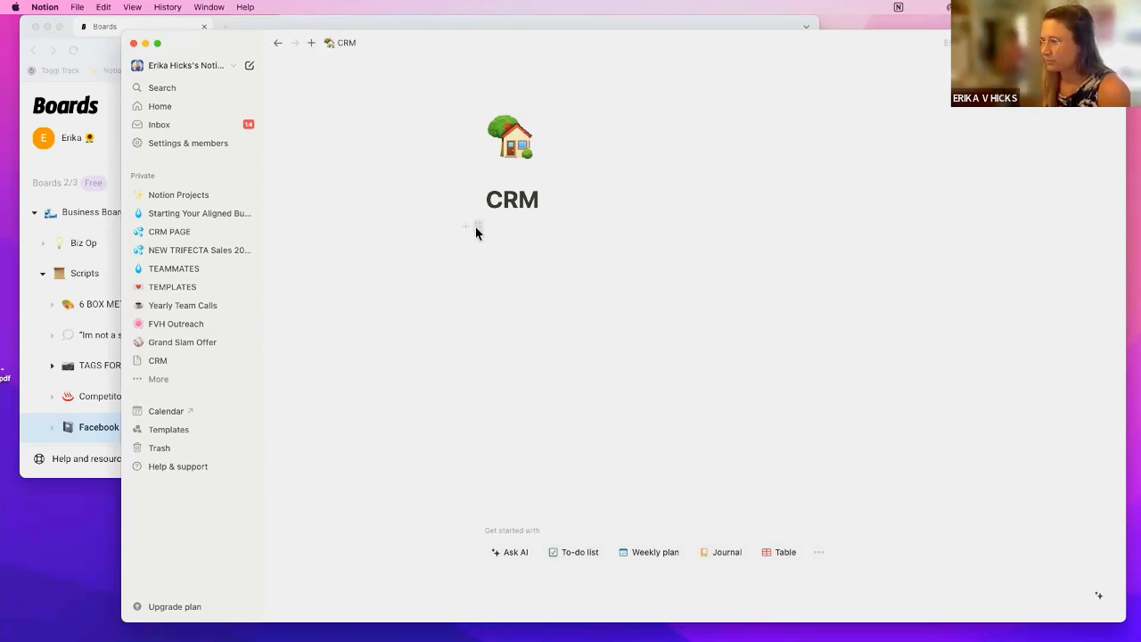
- Turn the empty block under the CRM title into a page in TEMPLATES, open that page and return to CRM
click(475, 227)
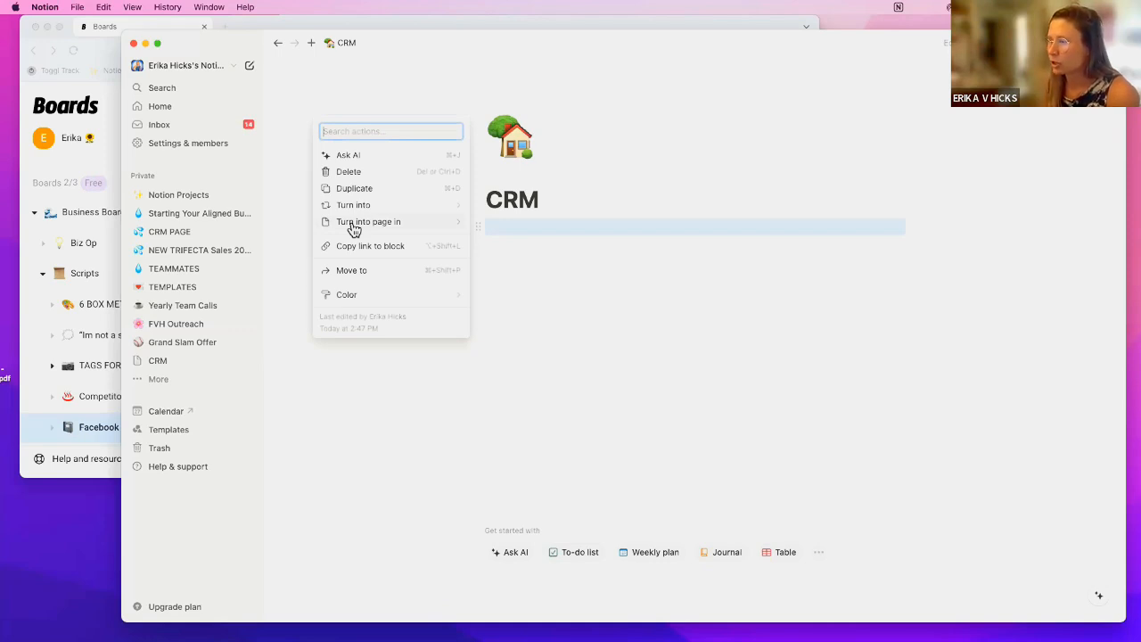
mouse_move(346, 228)
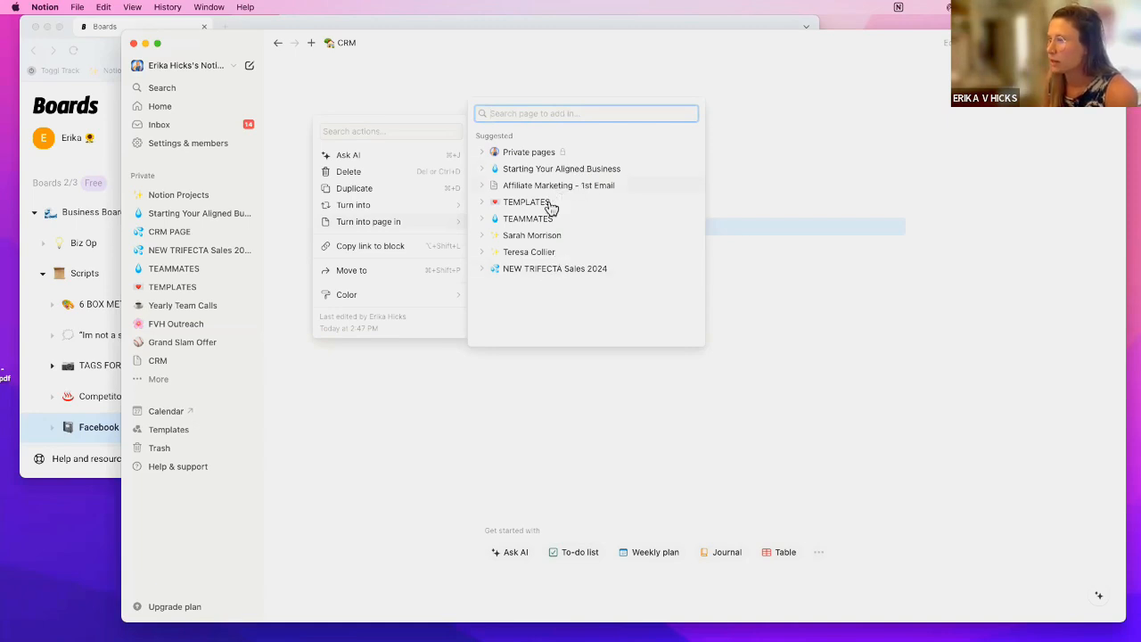
key(Return)
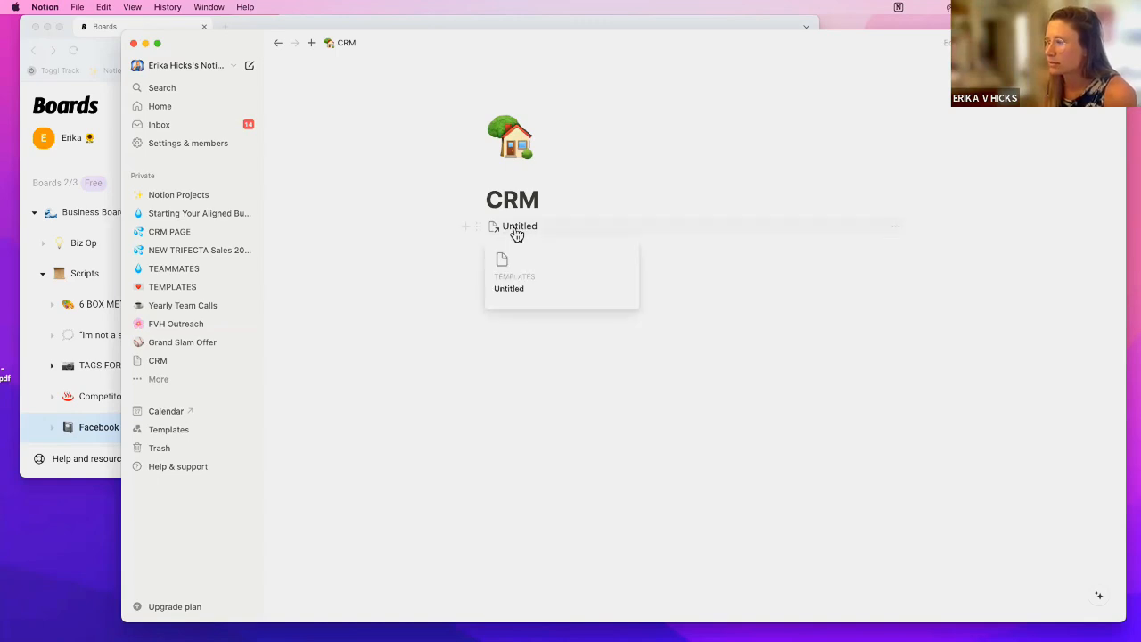
click(516, 230)
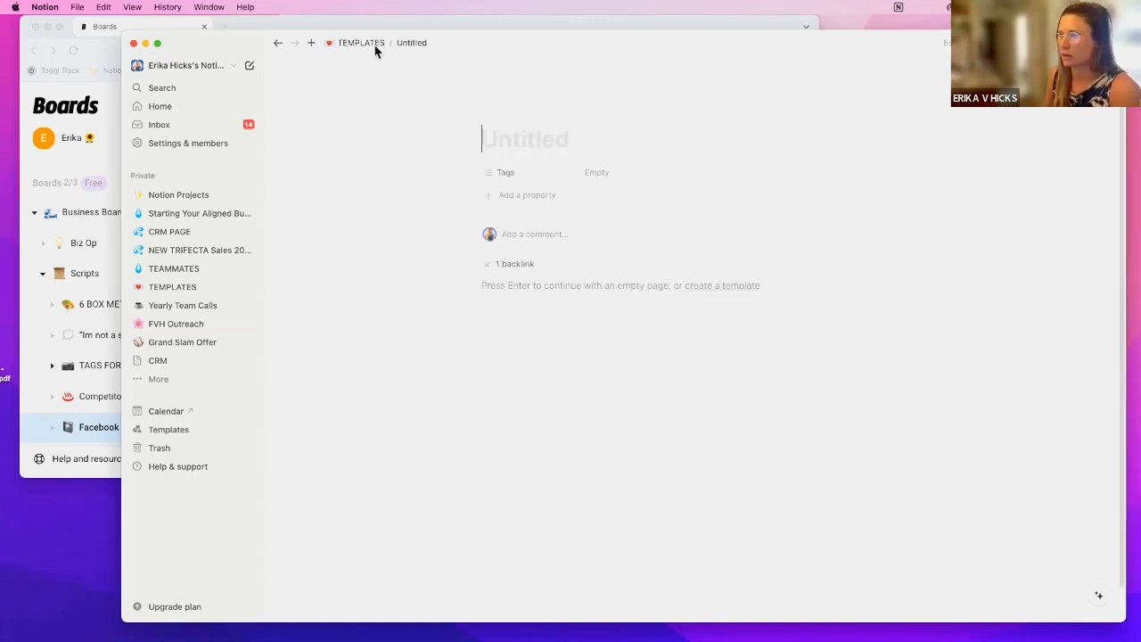
click(277, 44)
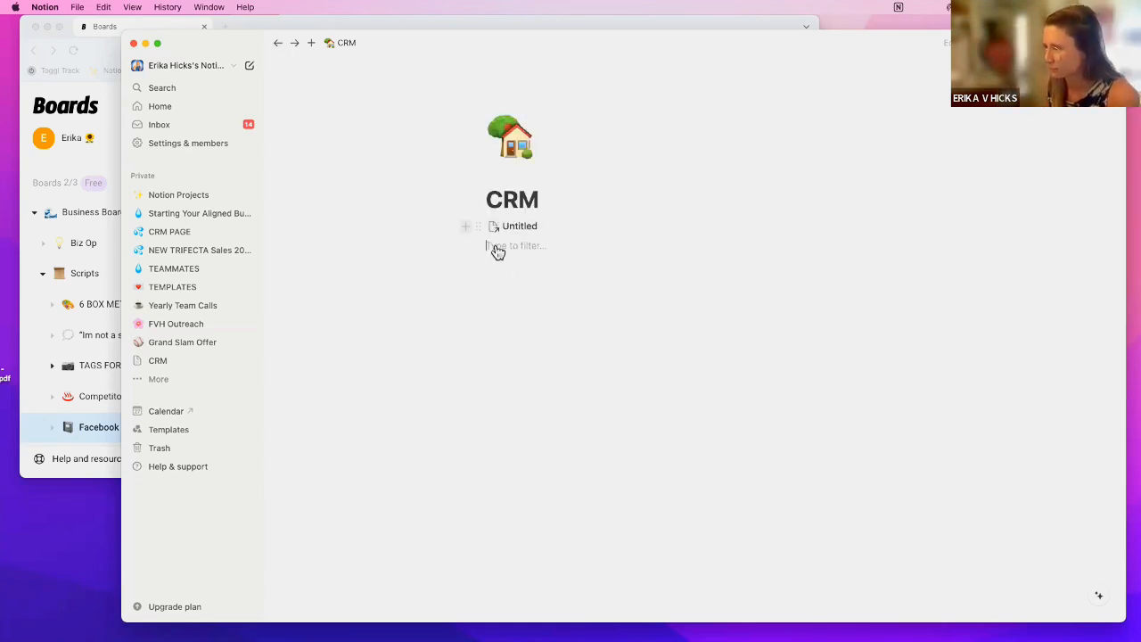
- Delete the Untitled page link from the new CRM page, keeping the title as CRM
key(BackSpace)
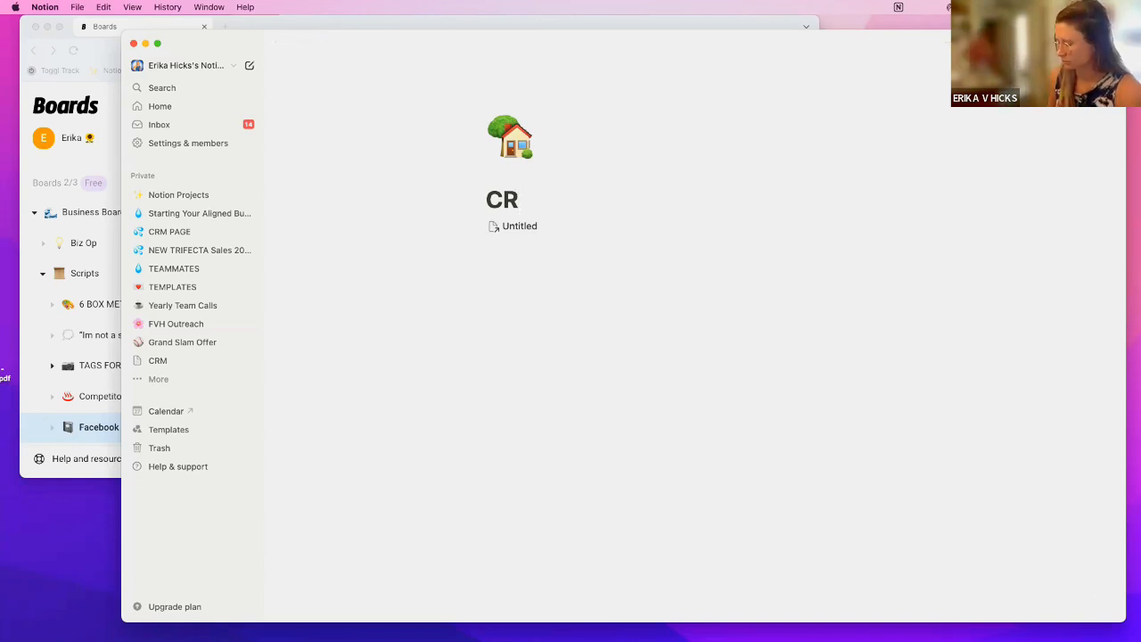
text(M)
key(Down)
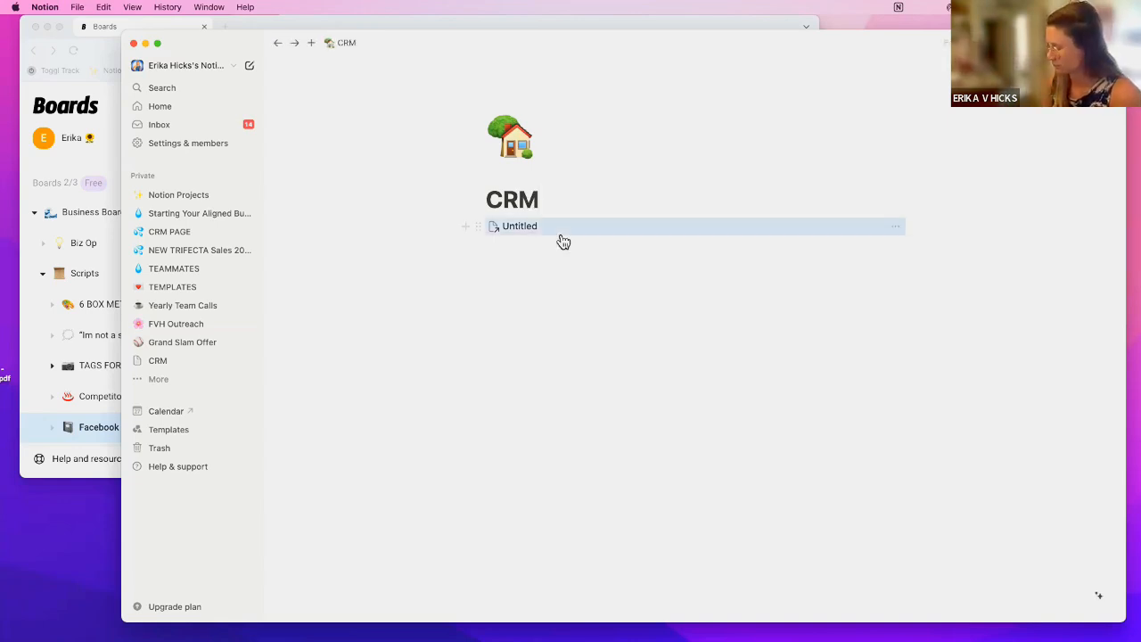
key(BackSpace)
click(509, 224)
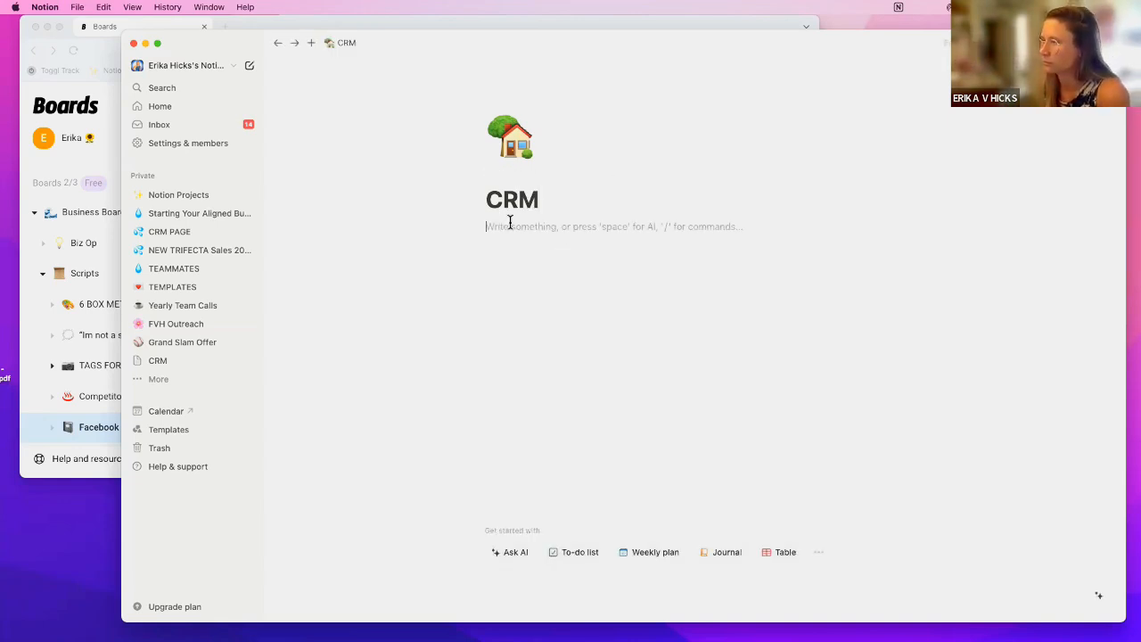
click(465, 228)
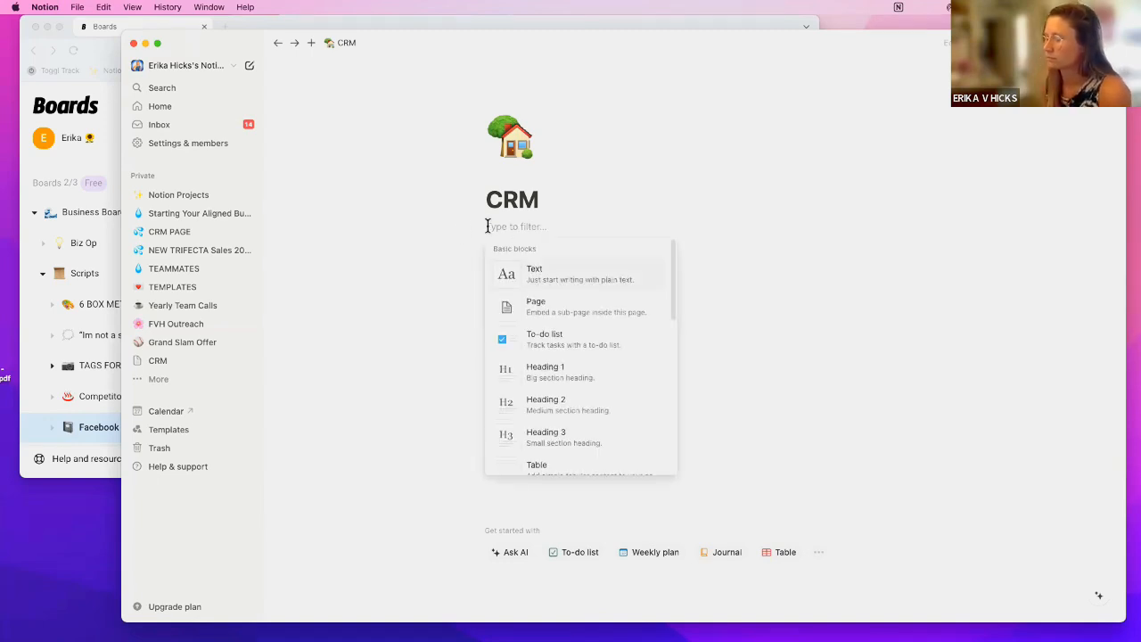
click(499, 221)
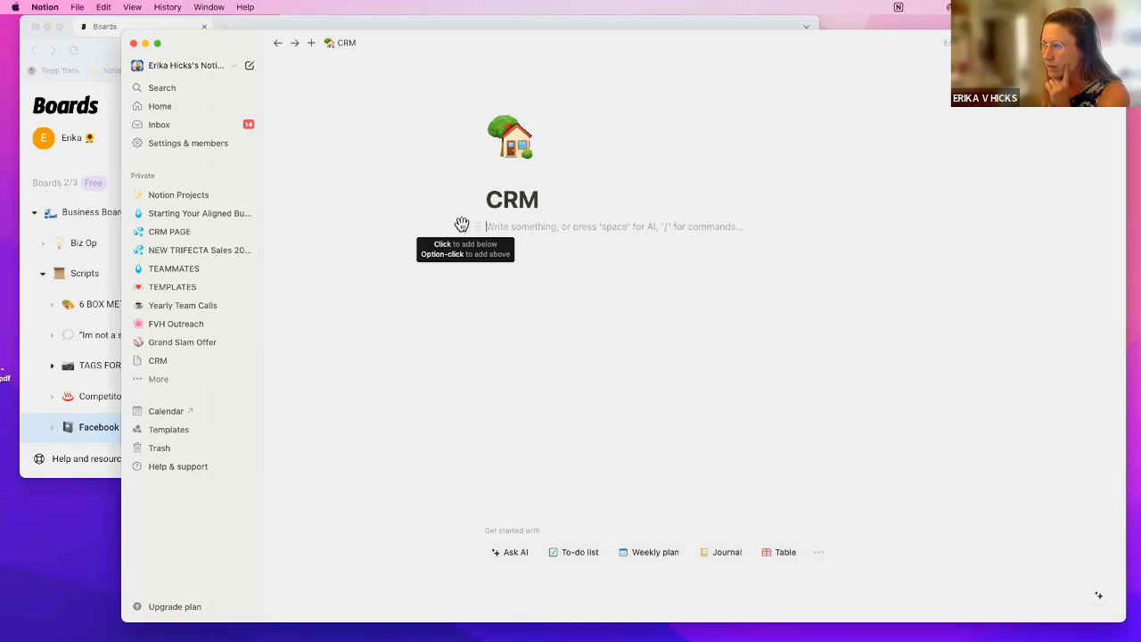
drag(479, 227, 479, 217)
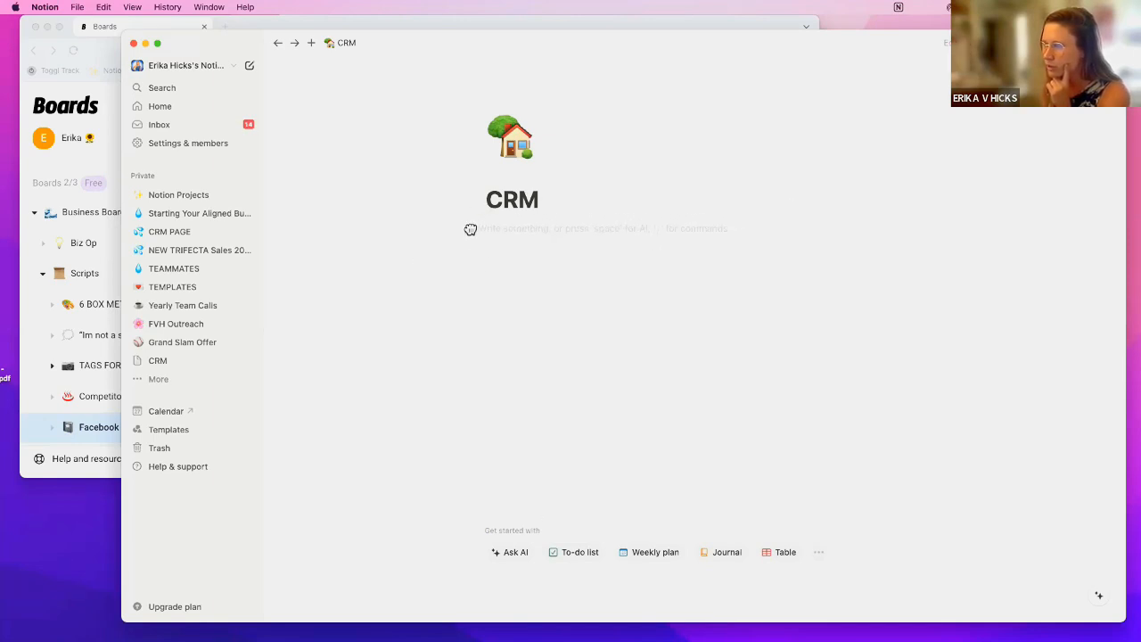
drag(488, 236, 479, 236)
click(476, 224)
click(494, 228)
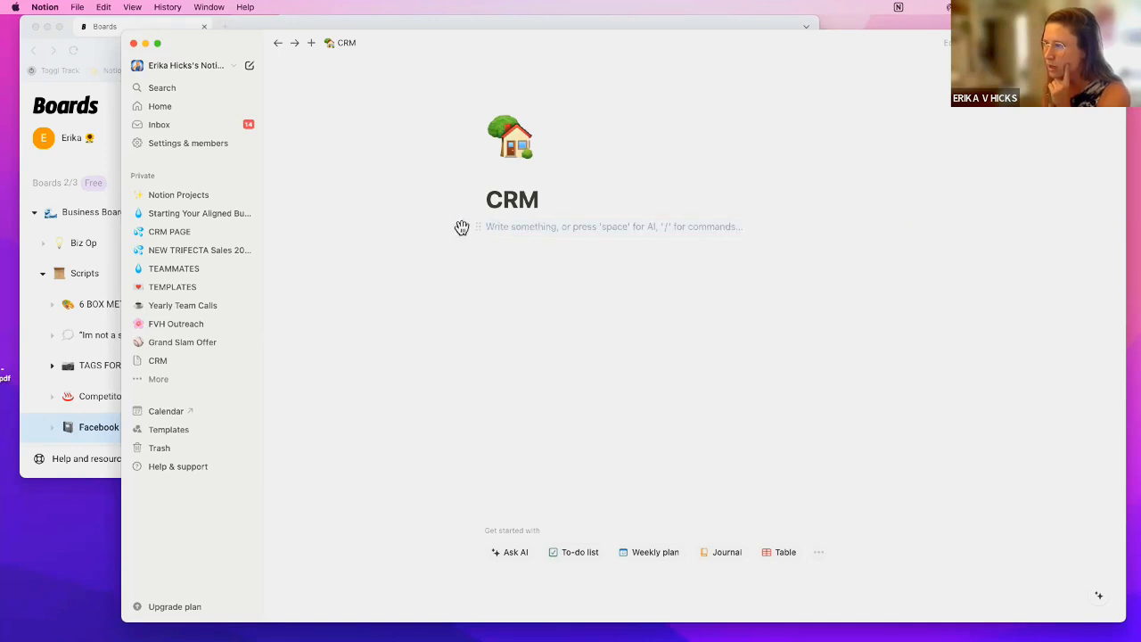
- Insert a new inline database directly under the CRM page title
click(462, 226)
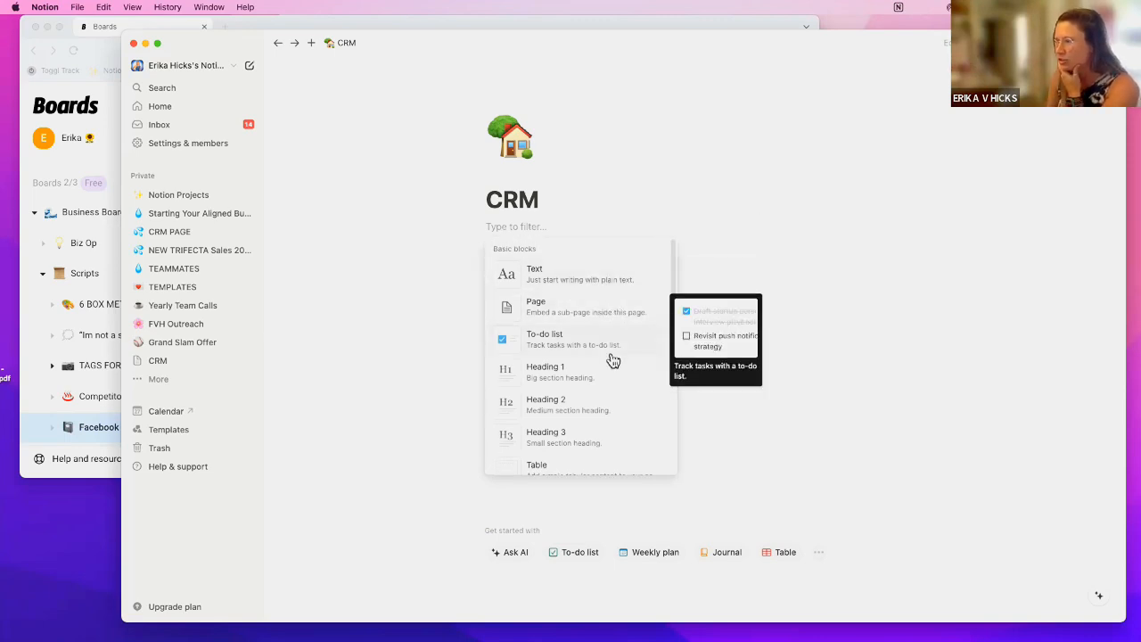
scroll(614, 376, down, 2)
scroll(606, 366, down, 2)
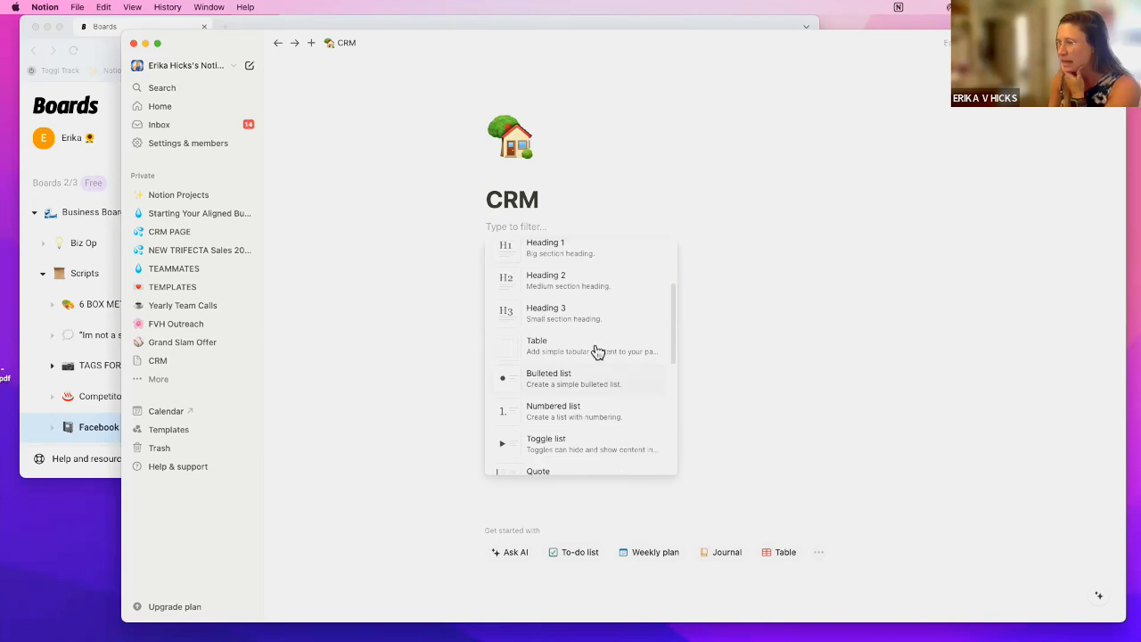
scroll(610, 357, down, 3)
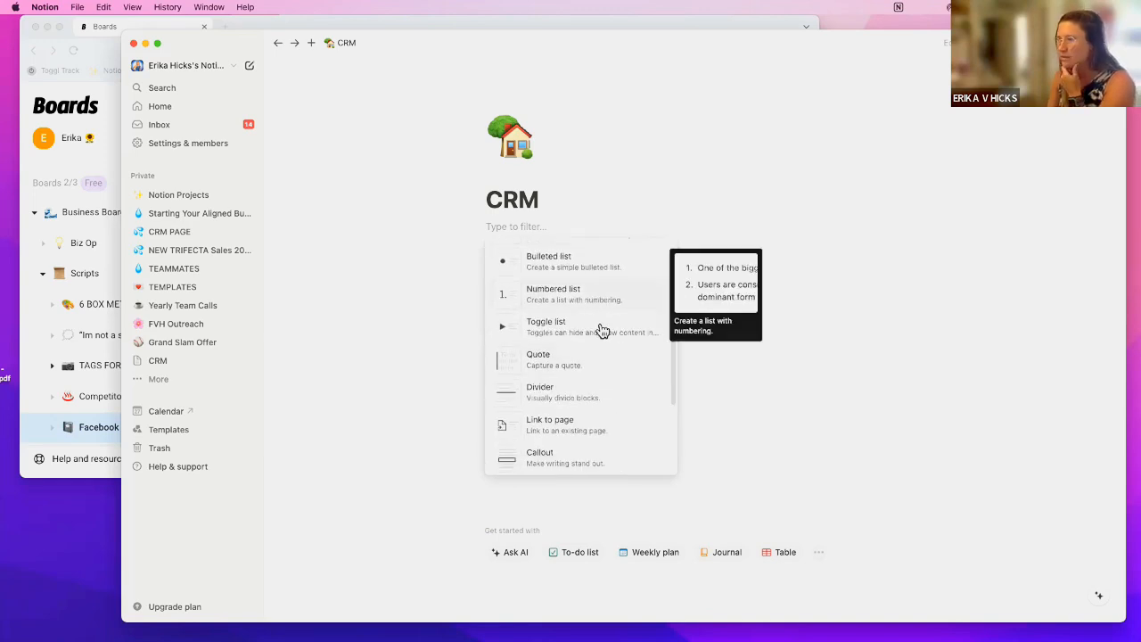
scroll(599, 397, down, 5)
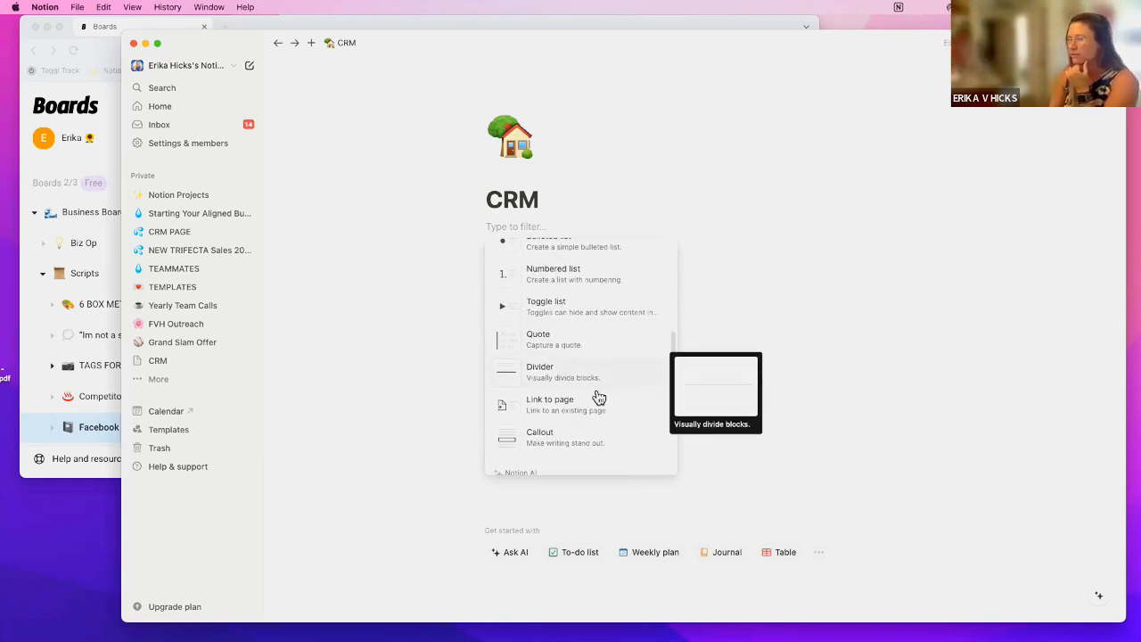
scroll(597, 408, down, 3)
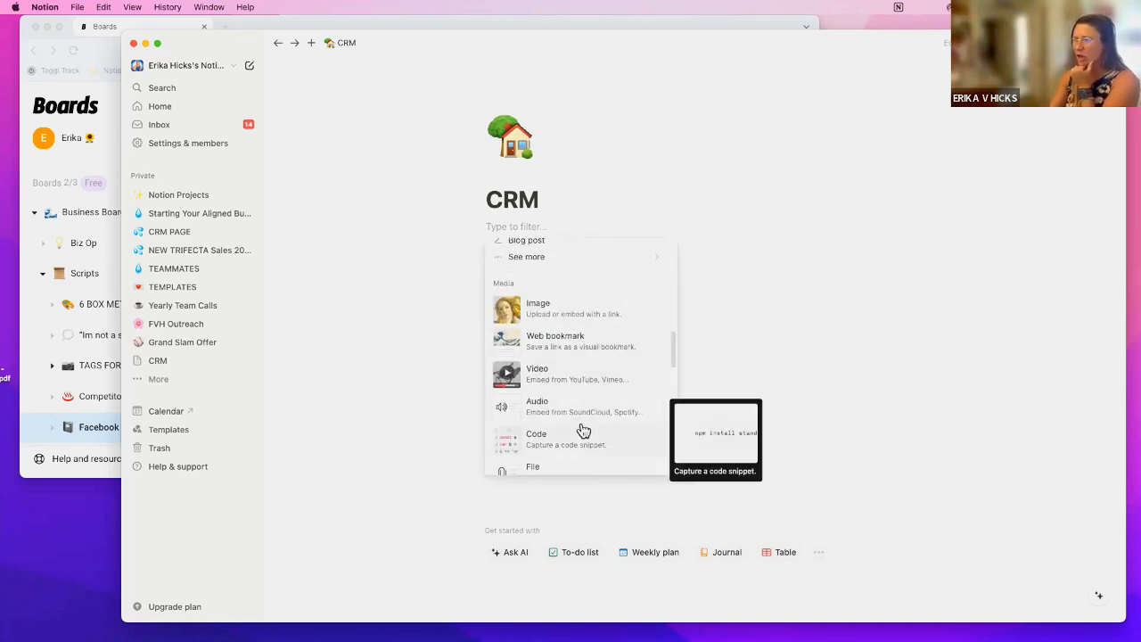
scroll(593, 410, down, 5)
scroll(588, 403, down, 3)
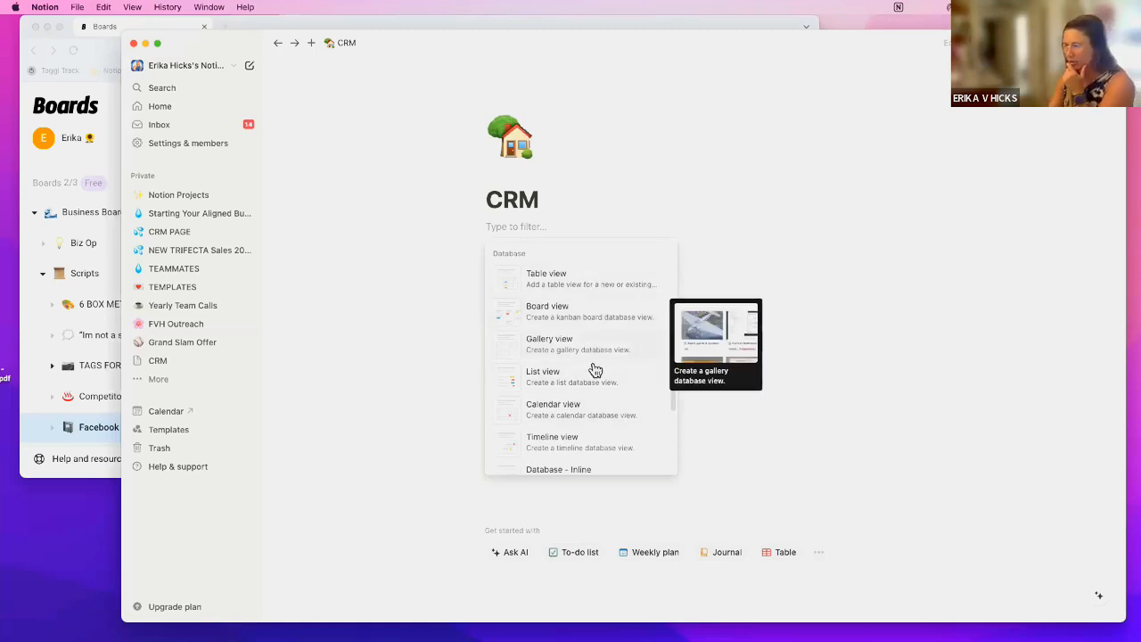
scroll(593, 416, down, 5)
scroll(594, 400, up, 3)
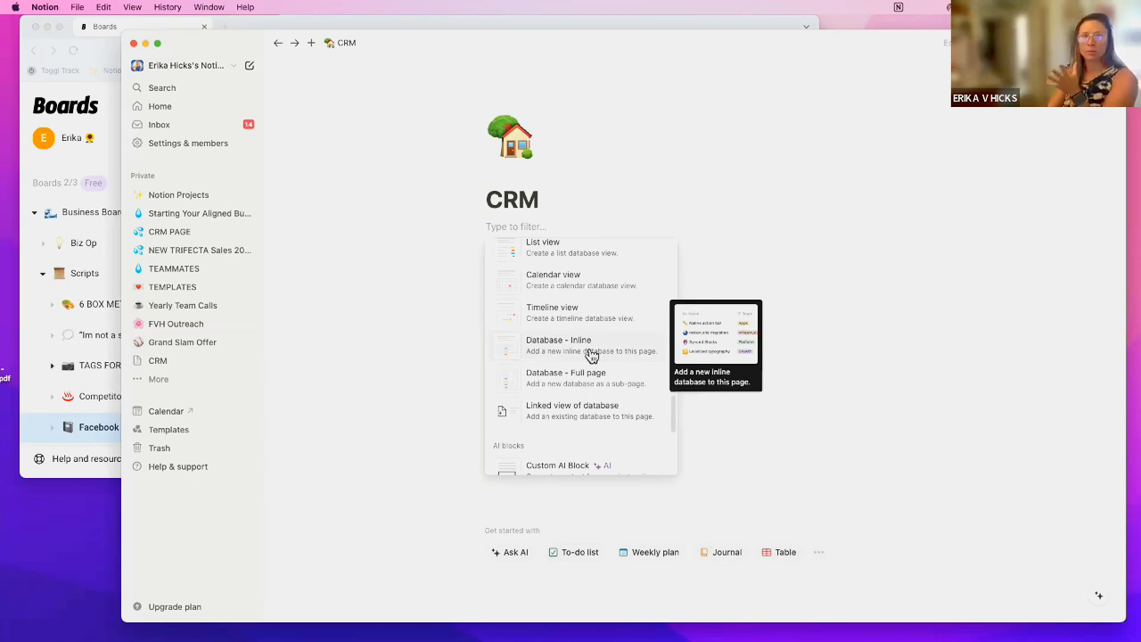
scroll(591, 354, down, 3)
scroll(591, 355, up, 2)
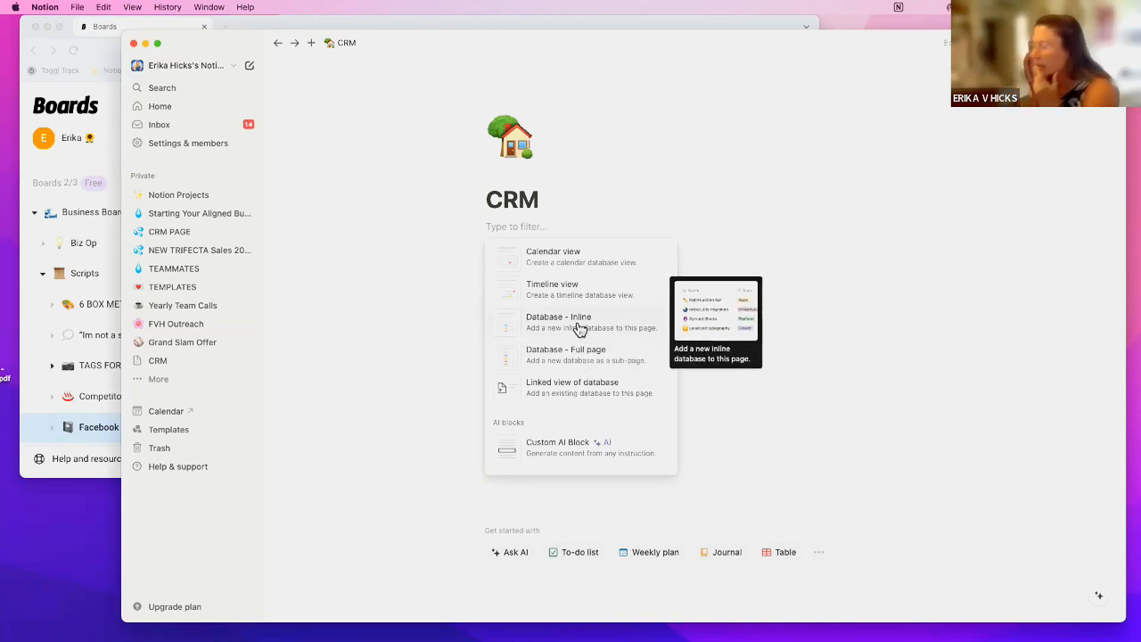
click(575, 332)
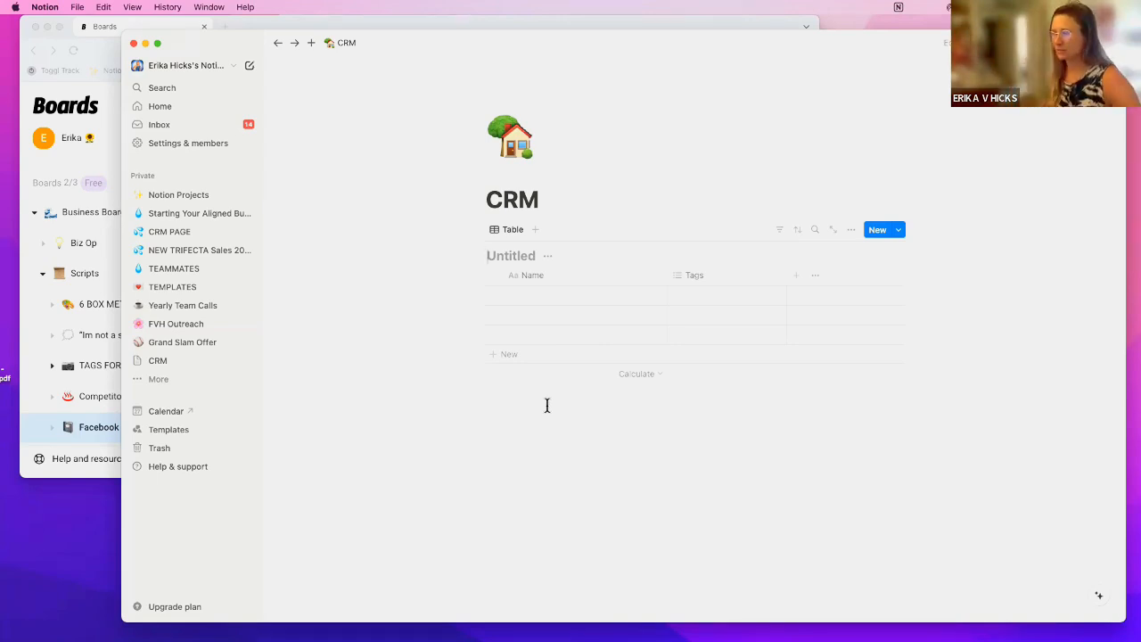
- Name the new inline database TRIFECTA SALES
text(Cr)
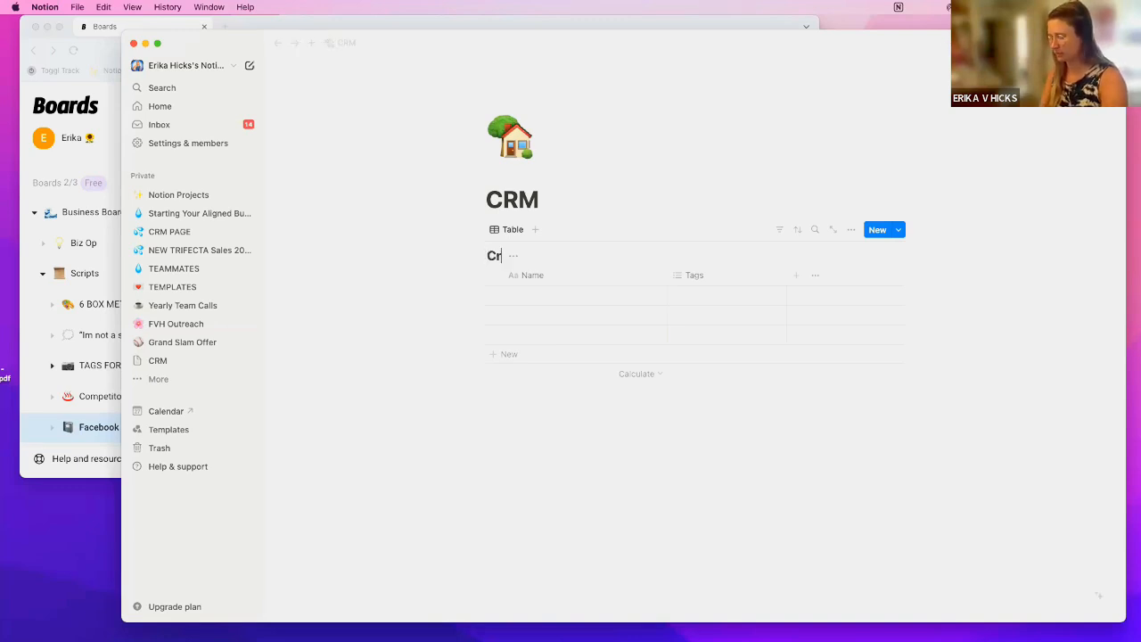
key(BackSpace)
key(BackSpace)
text(TR)
key(BackSpace)
key(BackSpace)
text(TRIFECAT)
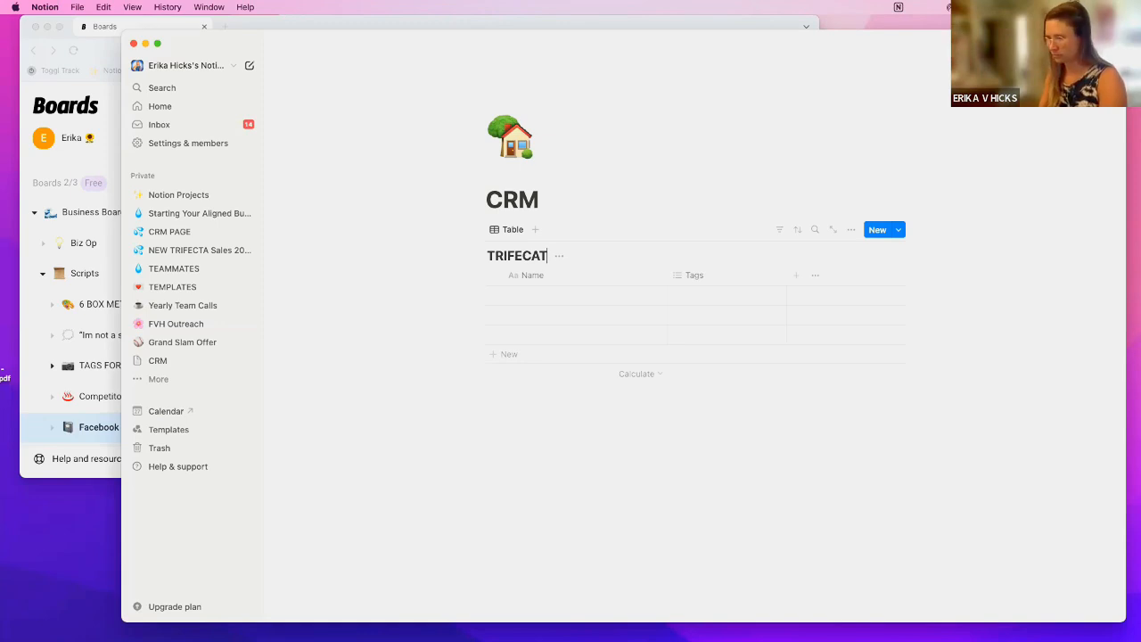
key(BackSpace)
key(BackSpace)
text(TA SALES)
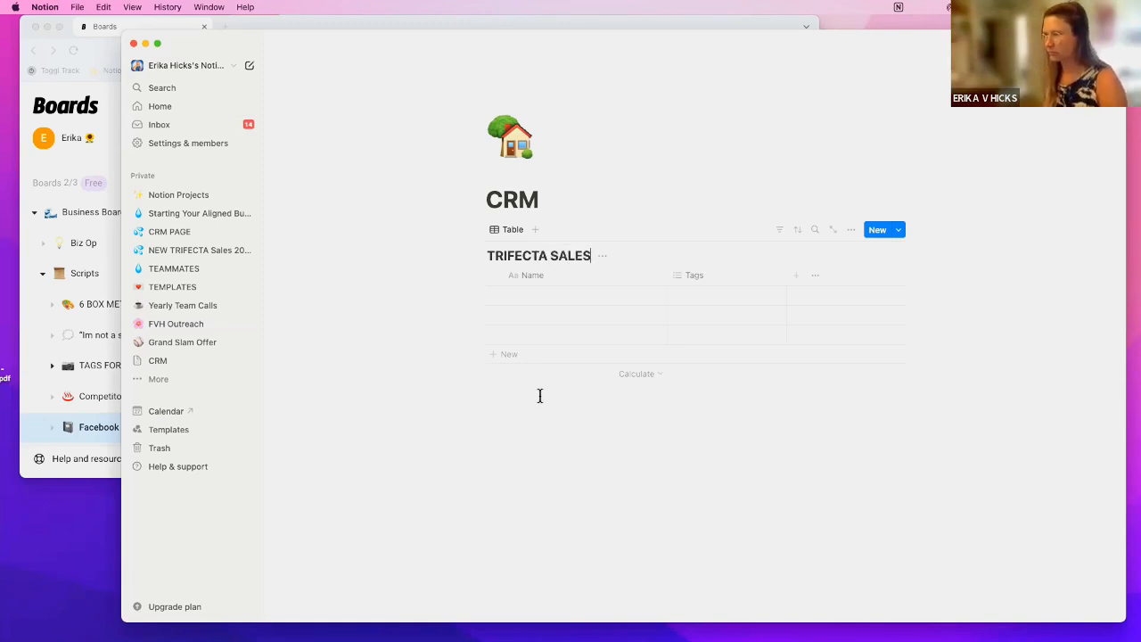
click(585, 413)
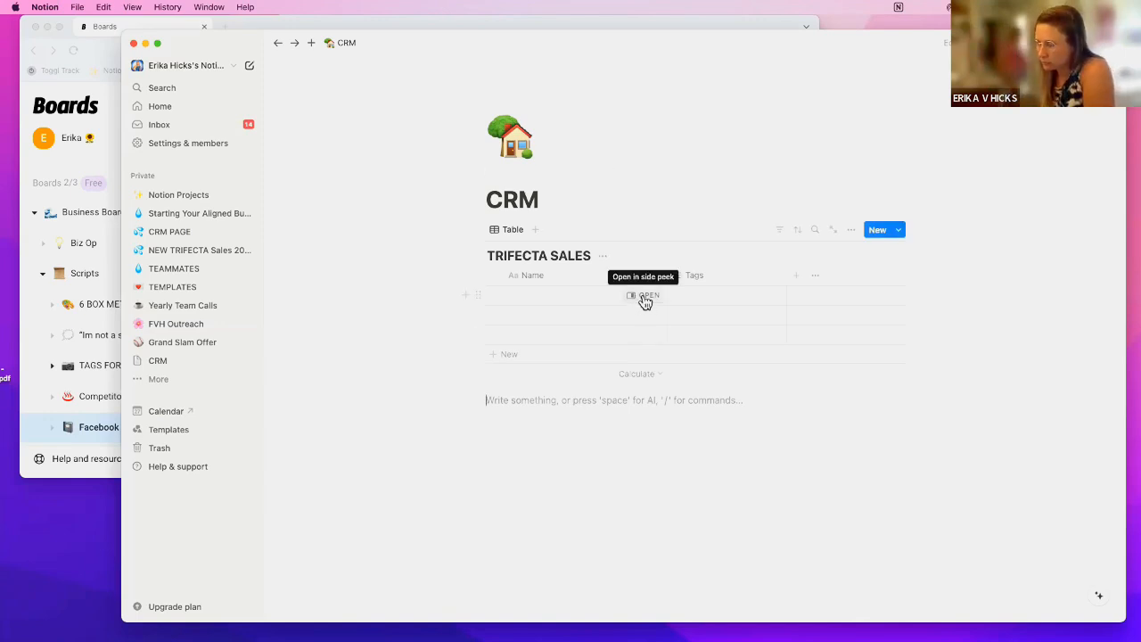
- Open the first empty row of TRIFECTA SALES, create a new template from it and title the template NAME
click(645, 299)
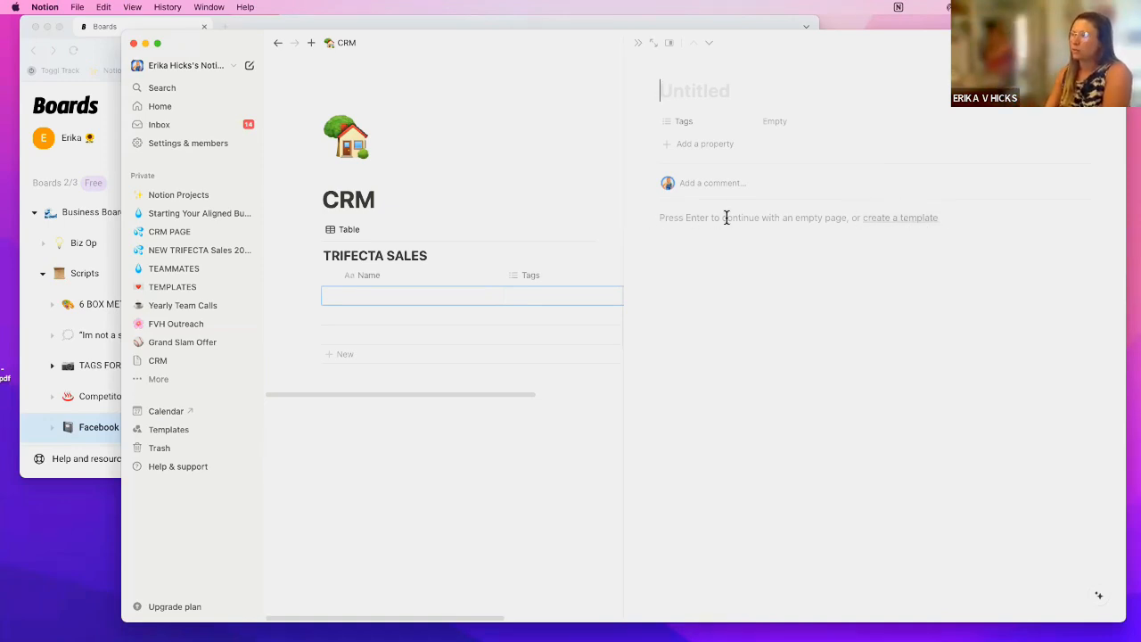
click(897, 221)
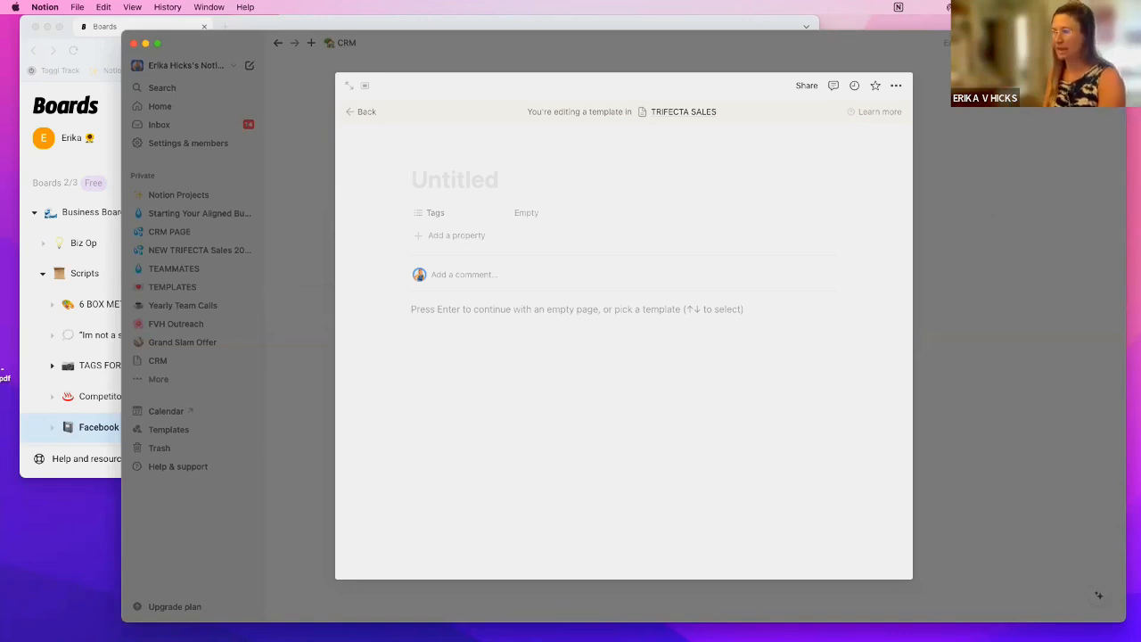
text(NAME)
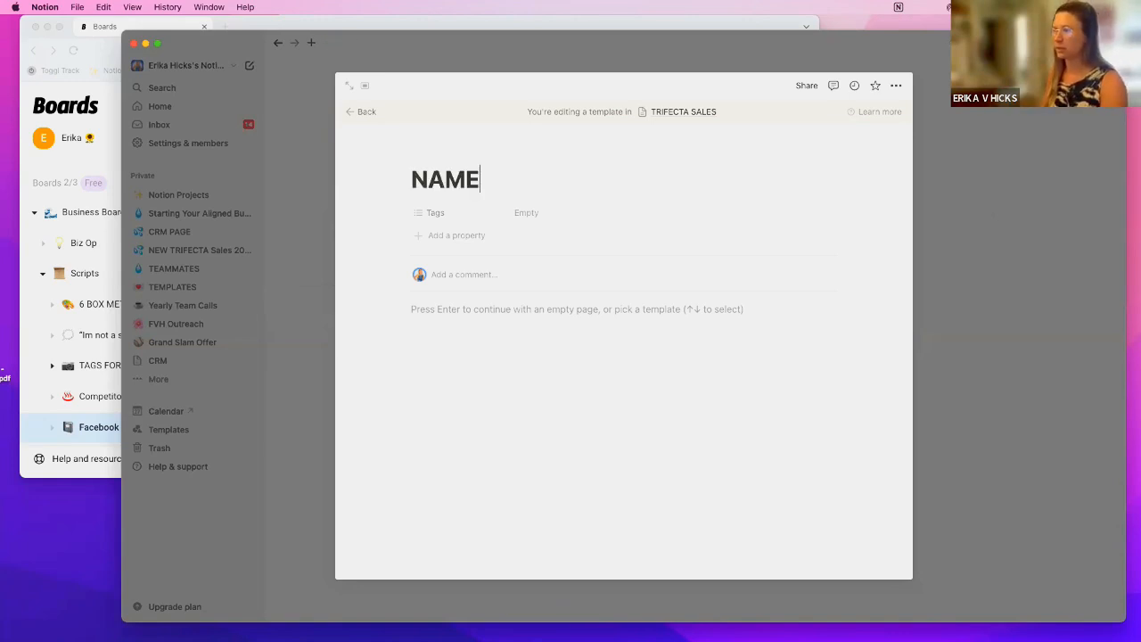
- Rename the template's Tags property to Water Touches
click(439, 214)
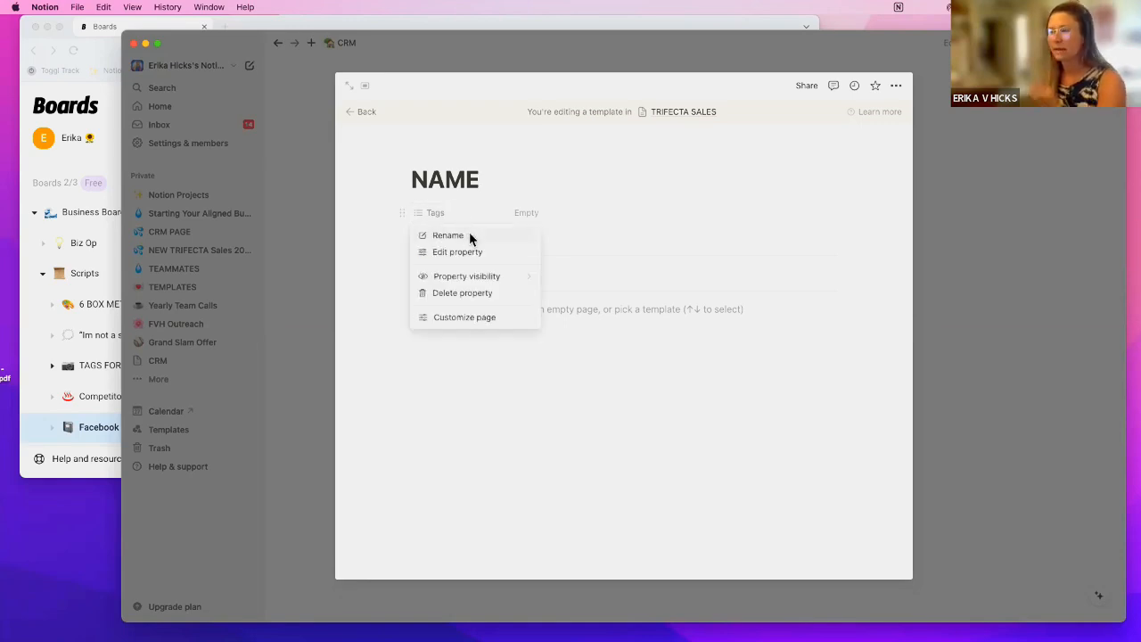
click(449, 235)
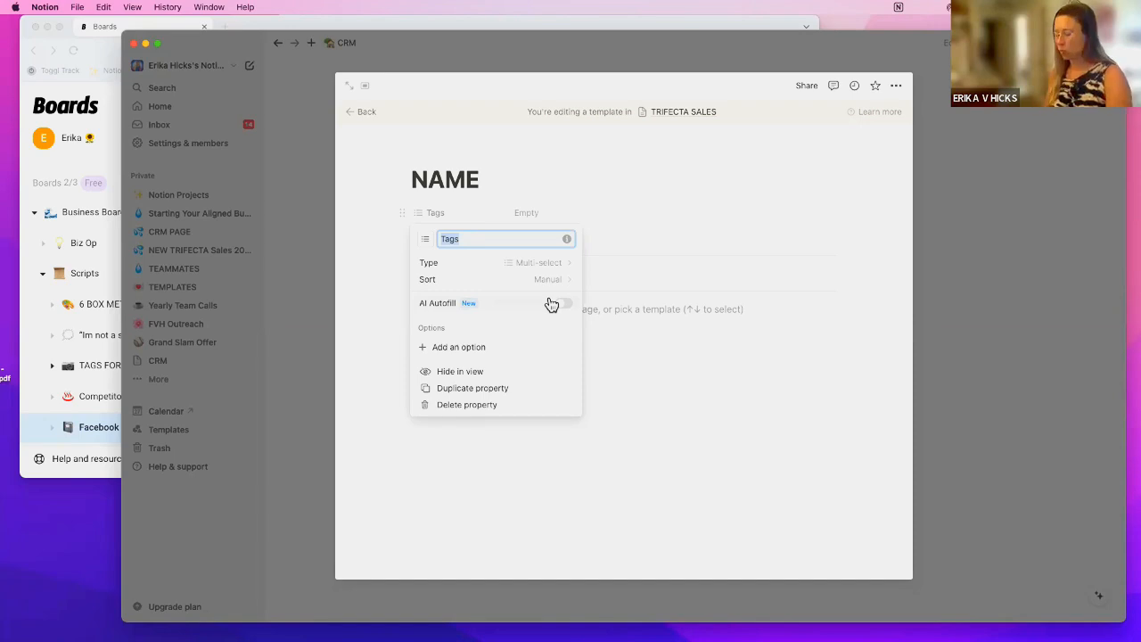
text(Water Touche)
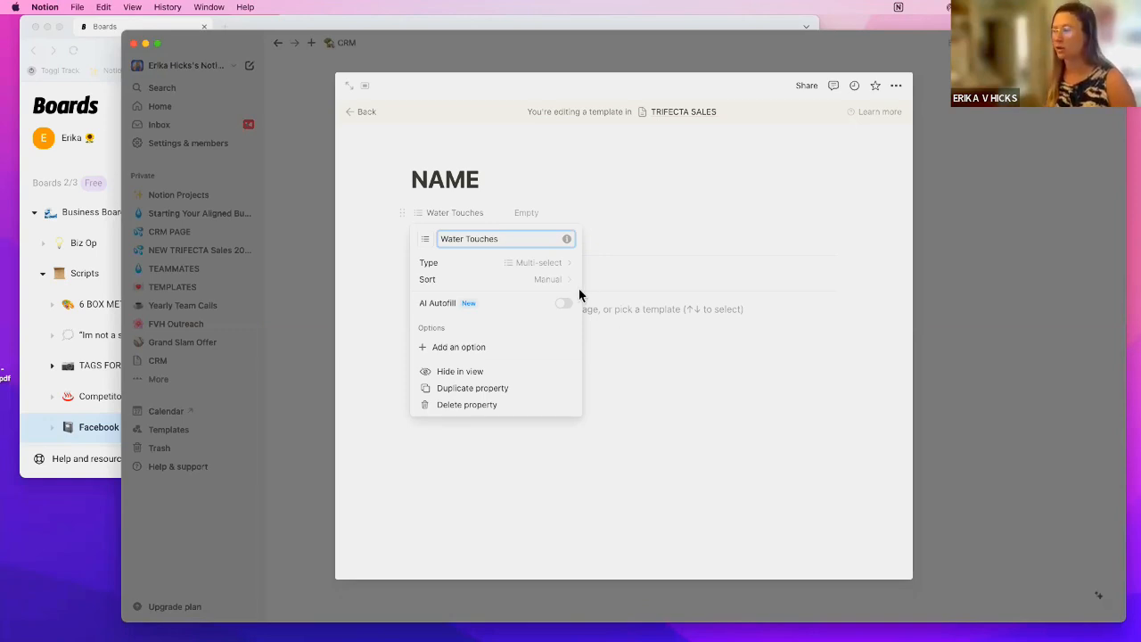
click(540, 217)
- Create and select the options Comp Plan and Tried Water for the Water Touches property
click(558, 214)
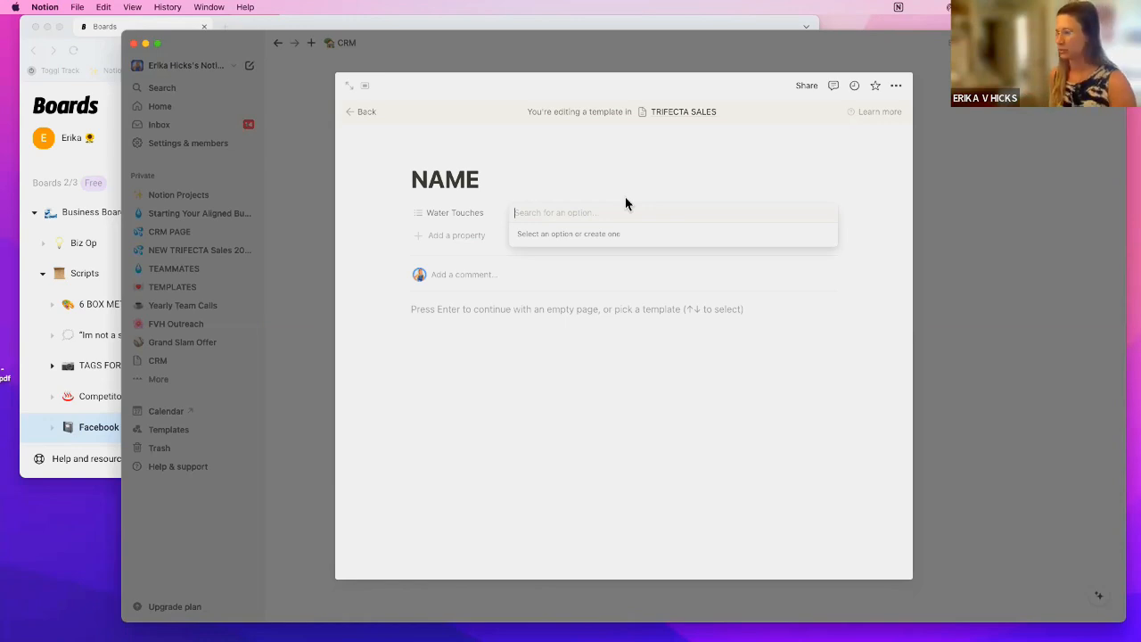
text(Comp PLan)
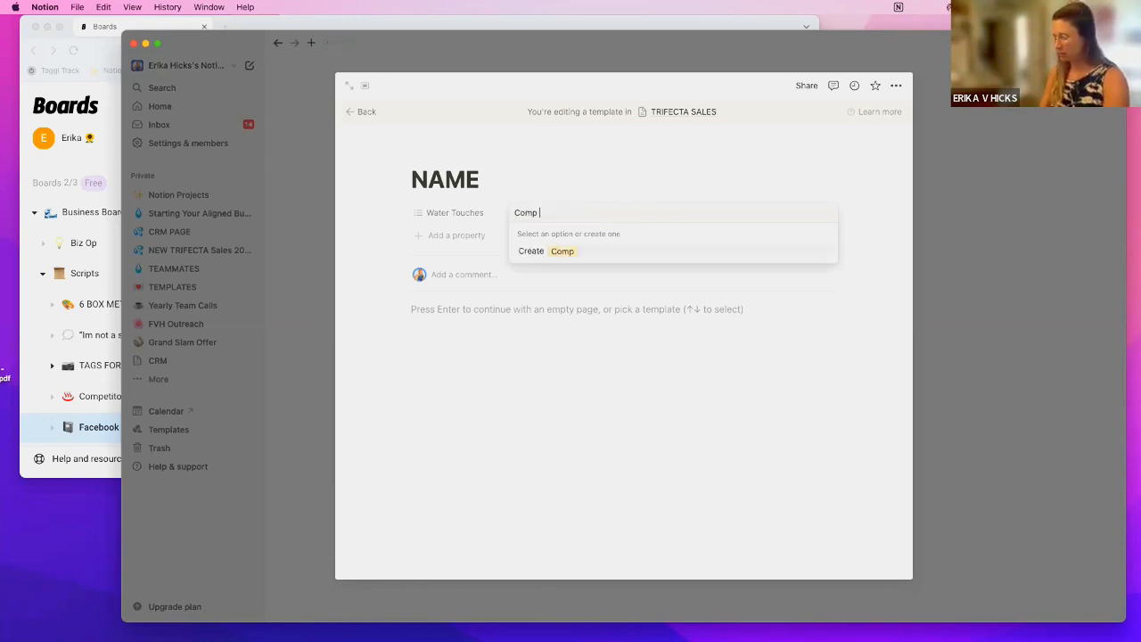
key(Return)
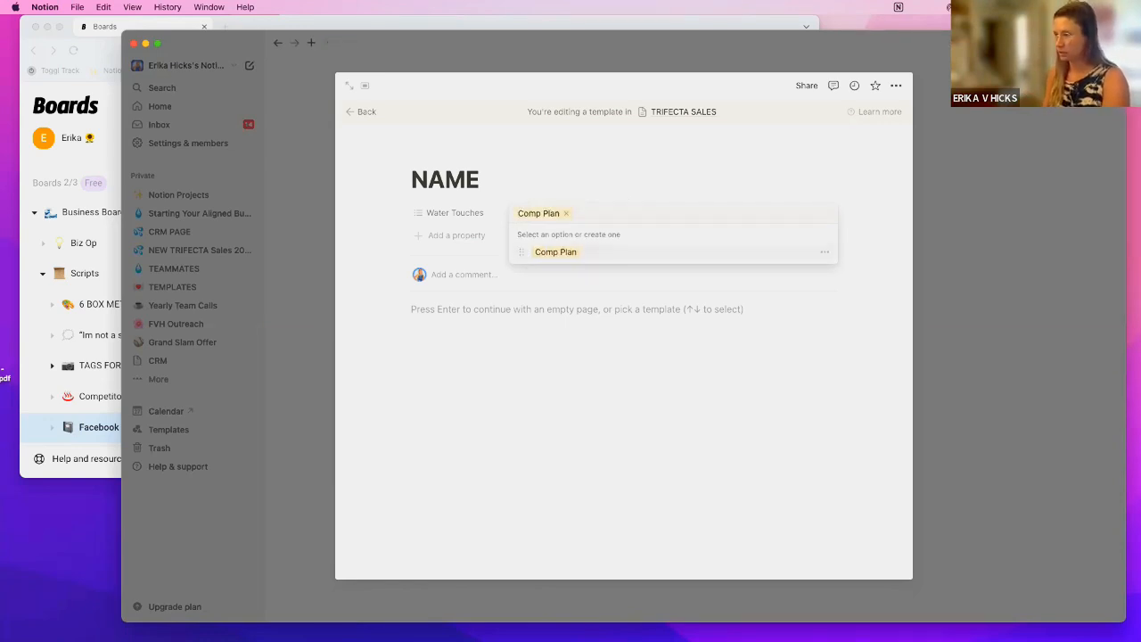
text(M)
key(BackSpace)
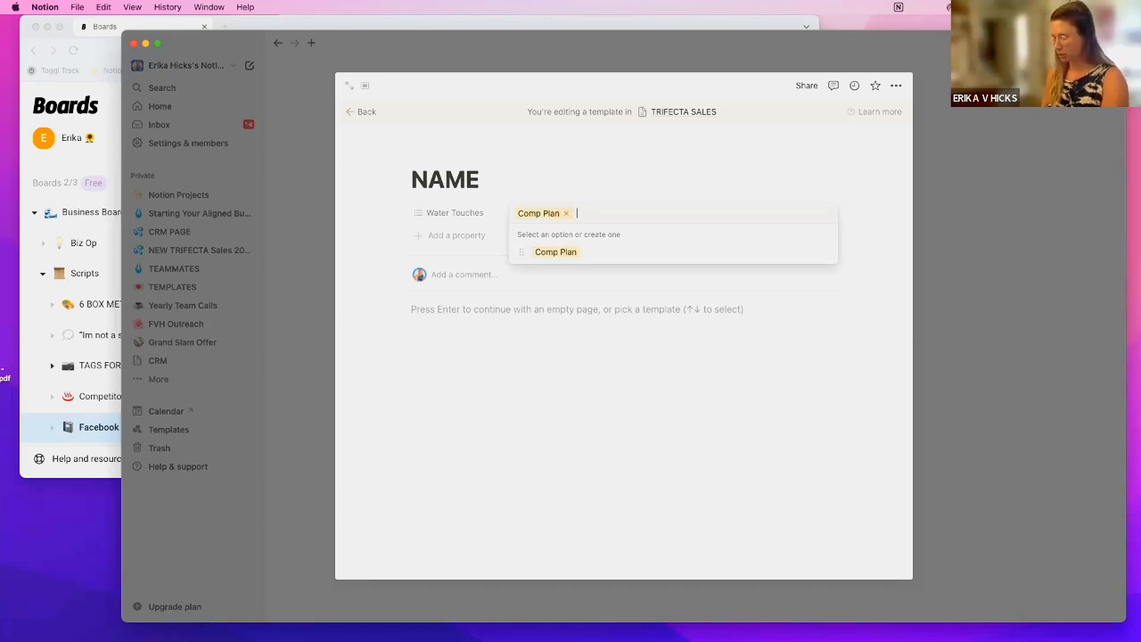
text(Tried Water)
key(Return)
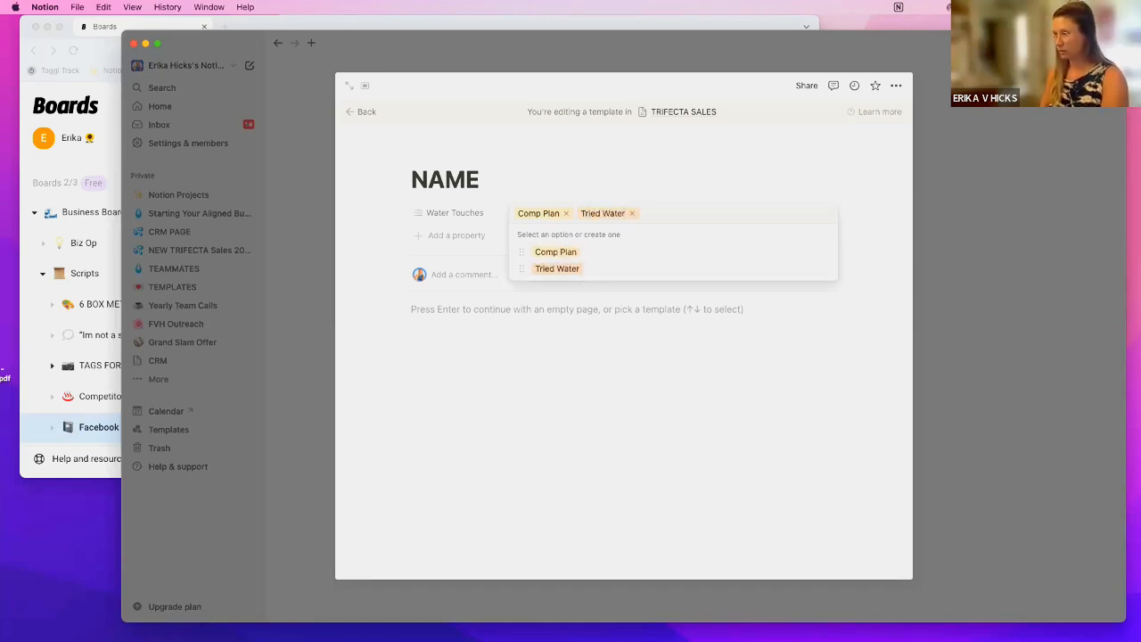
- Add the options Sent Numbers and Sent Facebook to the Water Touches property
text(Sent Numbers)
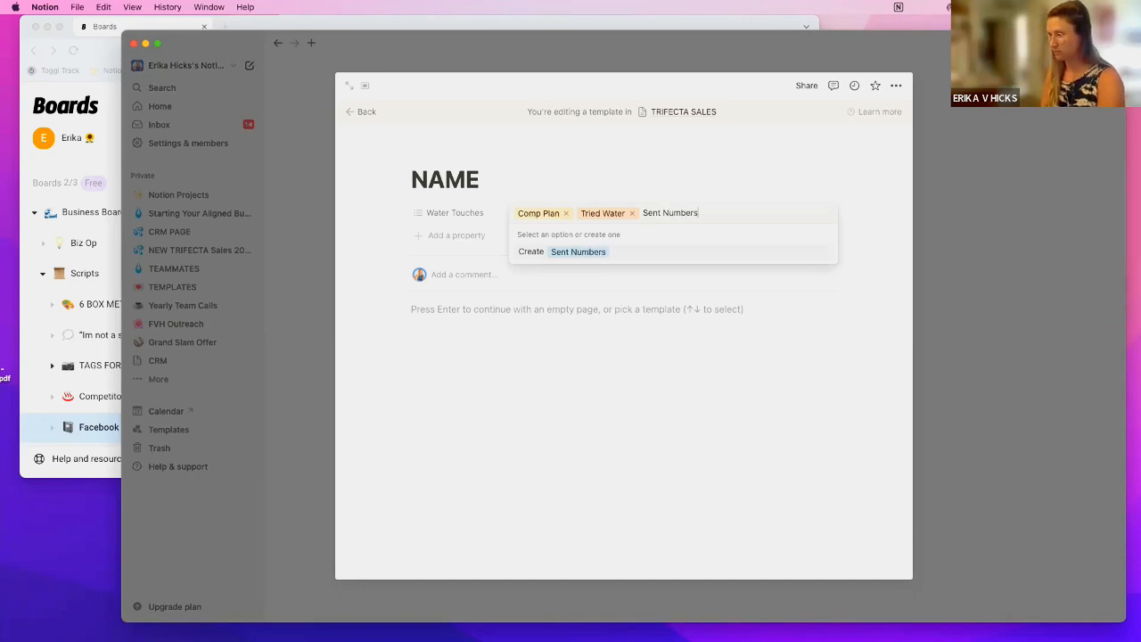
key(Return)
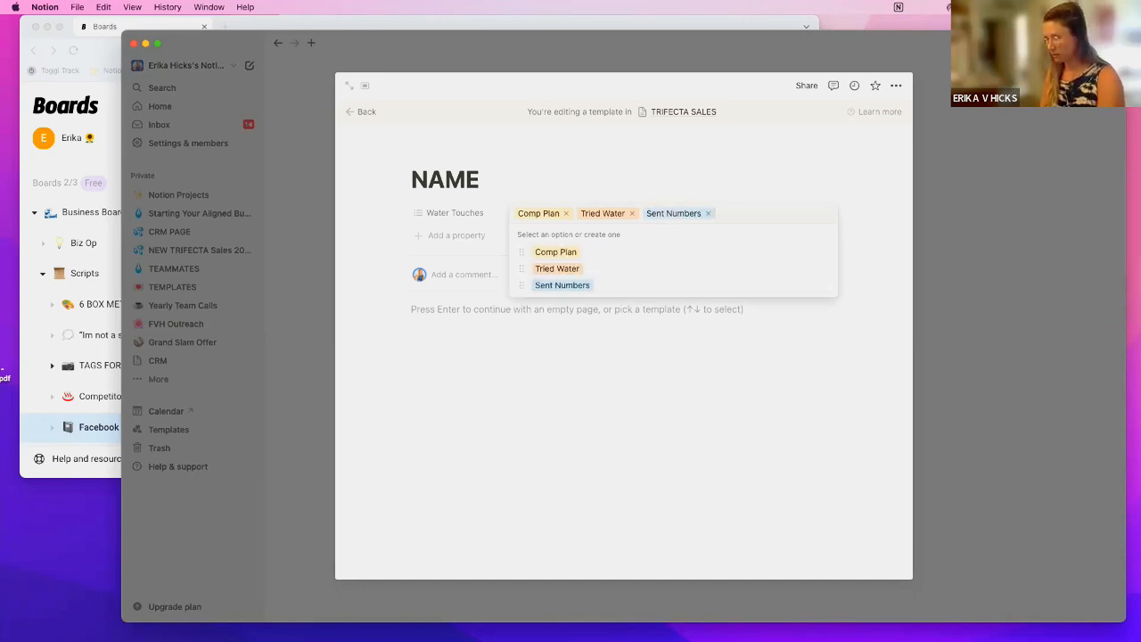
text(Sent)
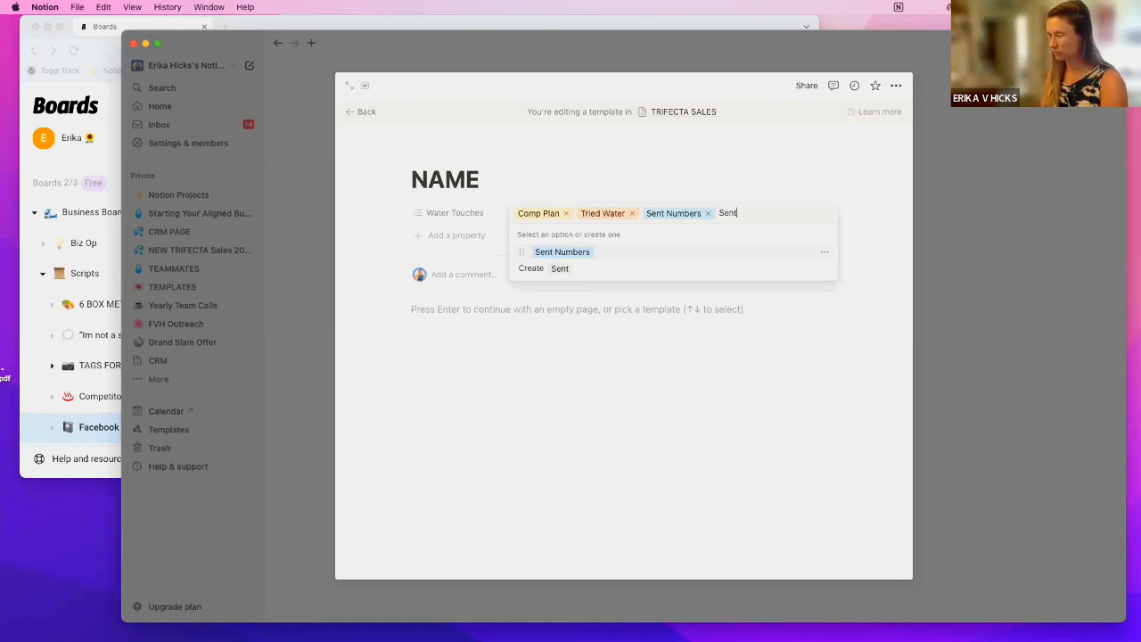
key(BackSpace)
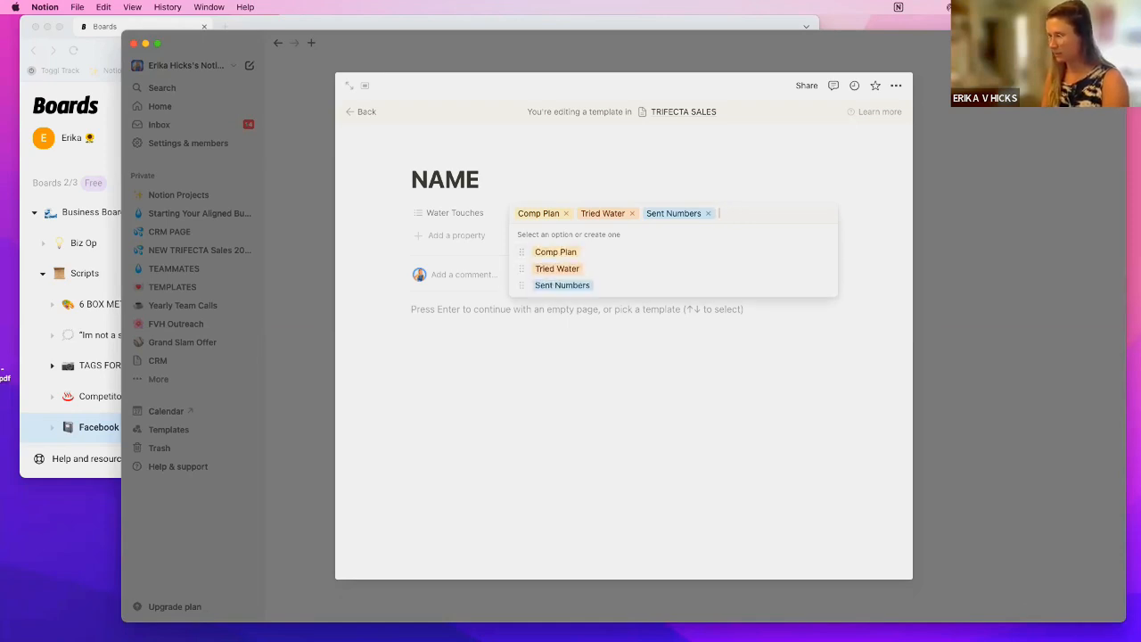
text(Sent Facebook)
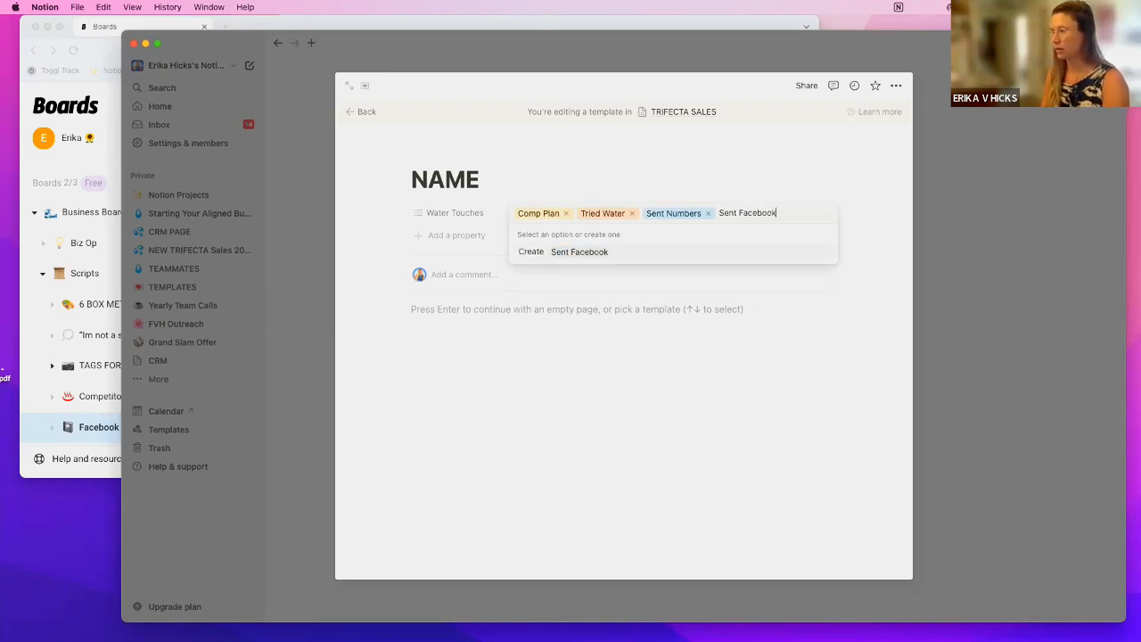
key(Return)
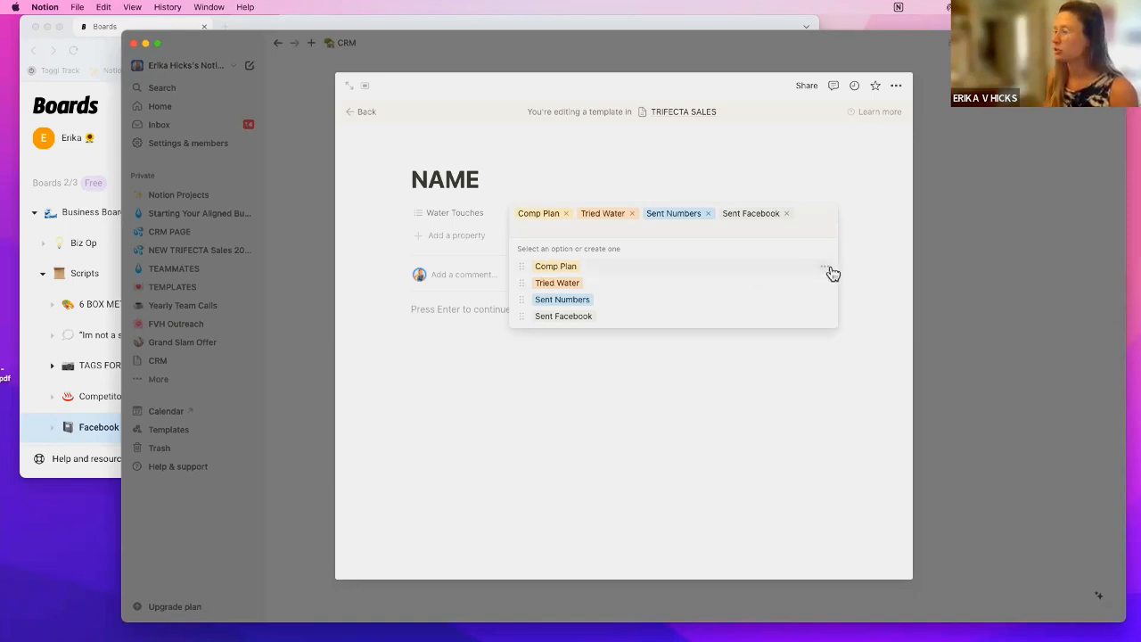
- Change the colour of the Comp Plan option to blue and the Tried Water option to green
click(826, 272)
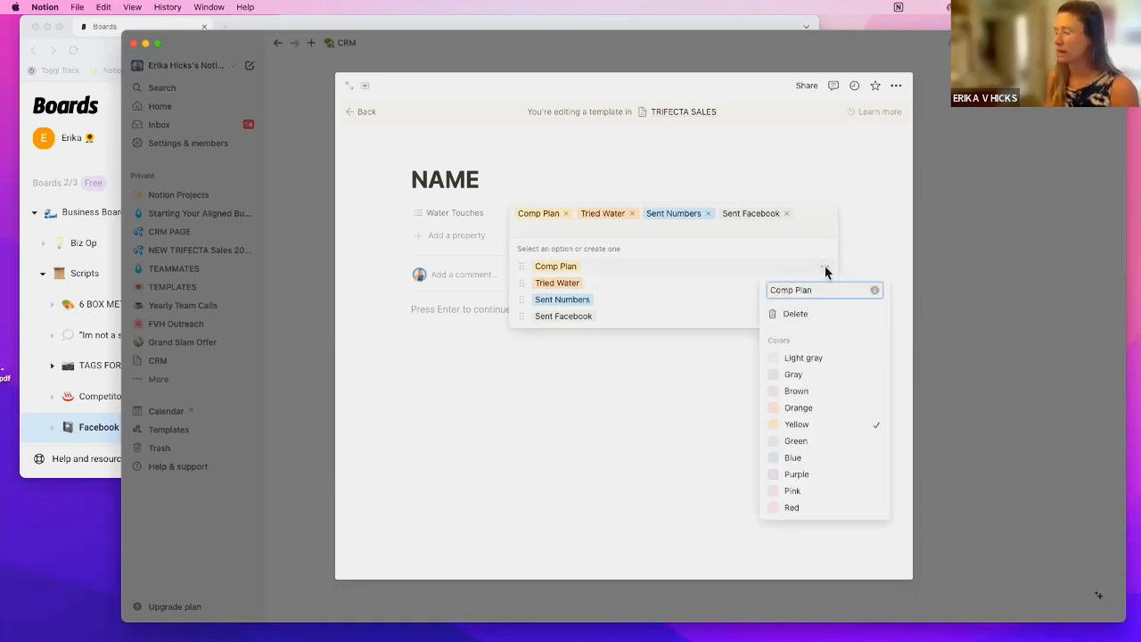
click(815, 458)
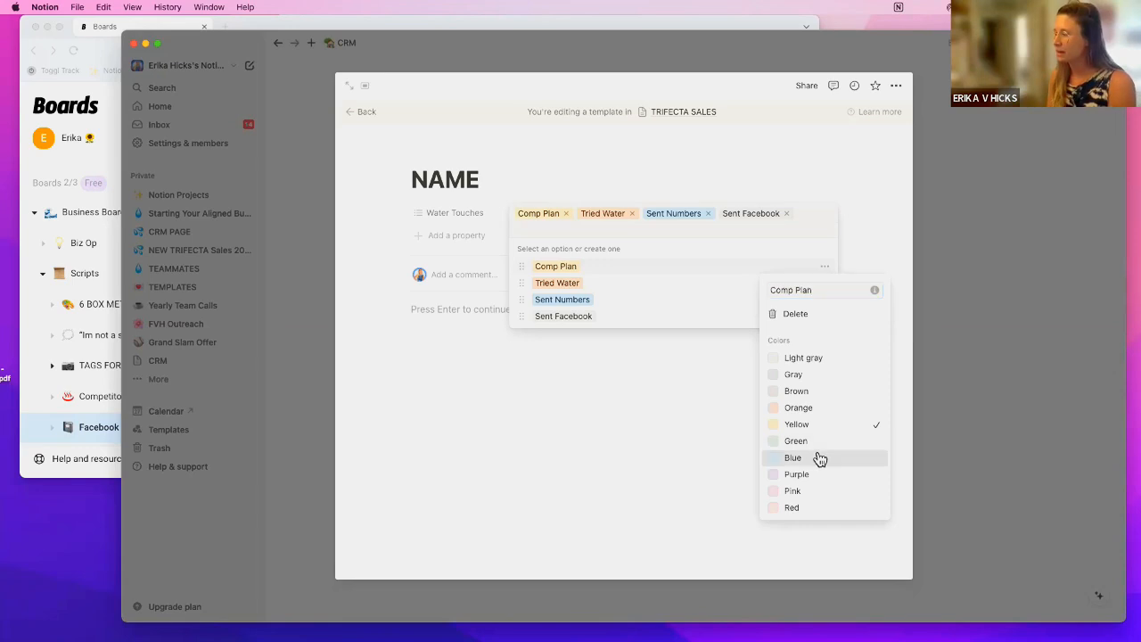
click(685, 287)
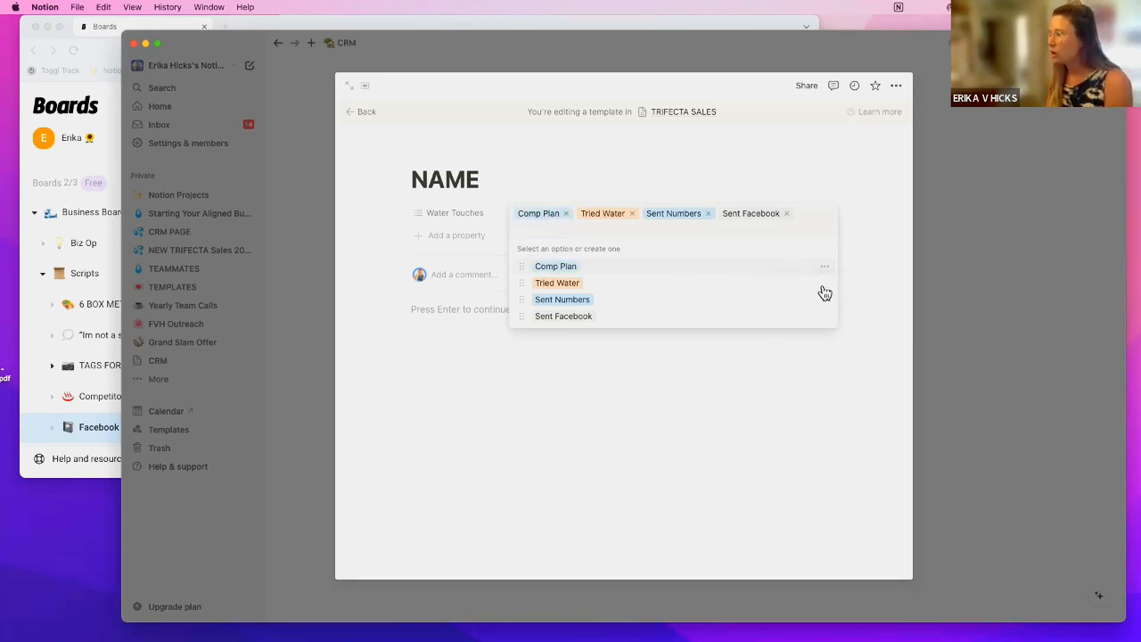
click(825, 283)
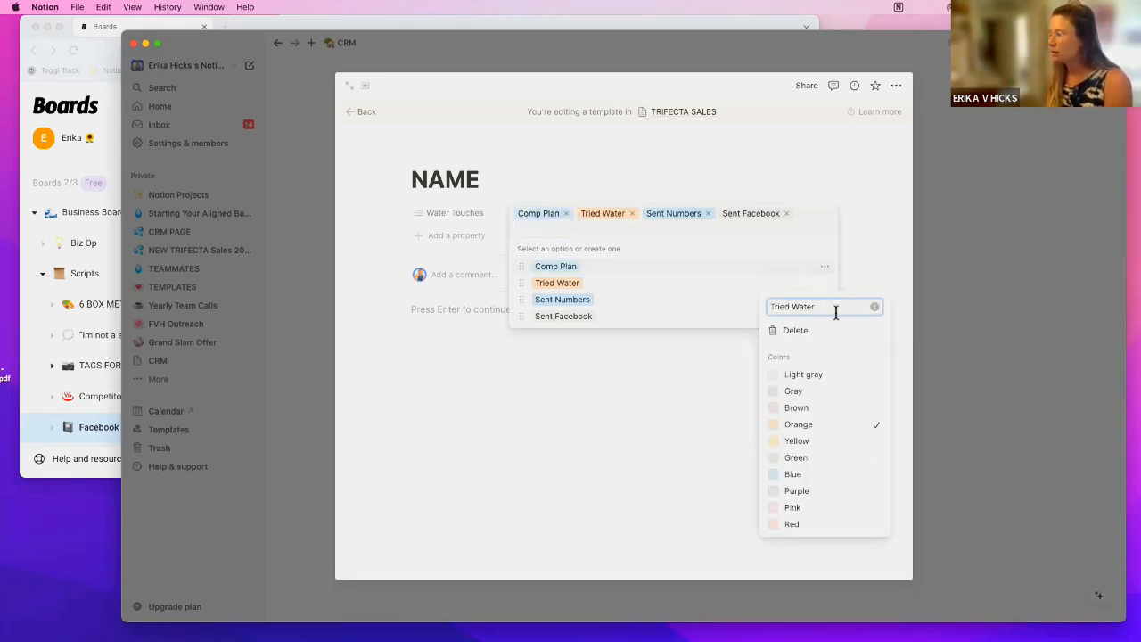
click(807, 460)
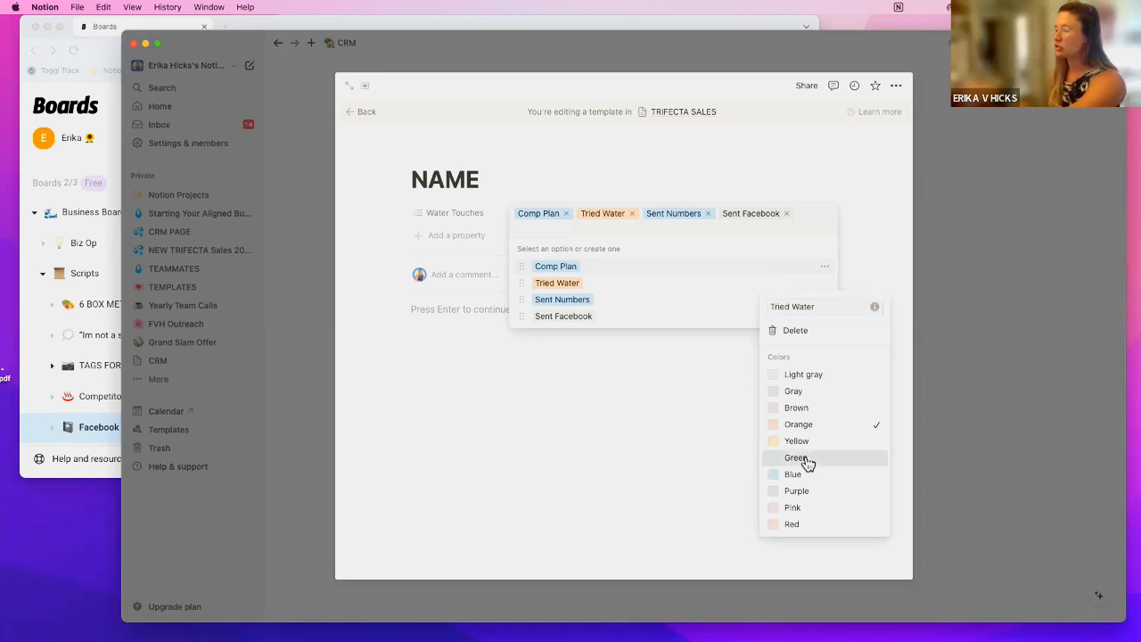
- Change the colour of the Sent Numbers option to gray and the Sent Facebook option to red
click(685, 308)
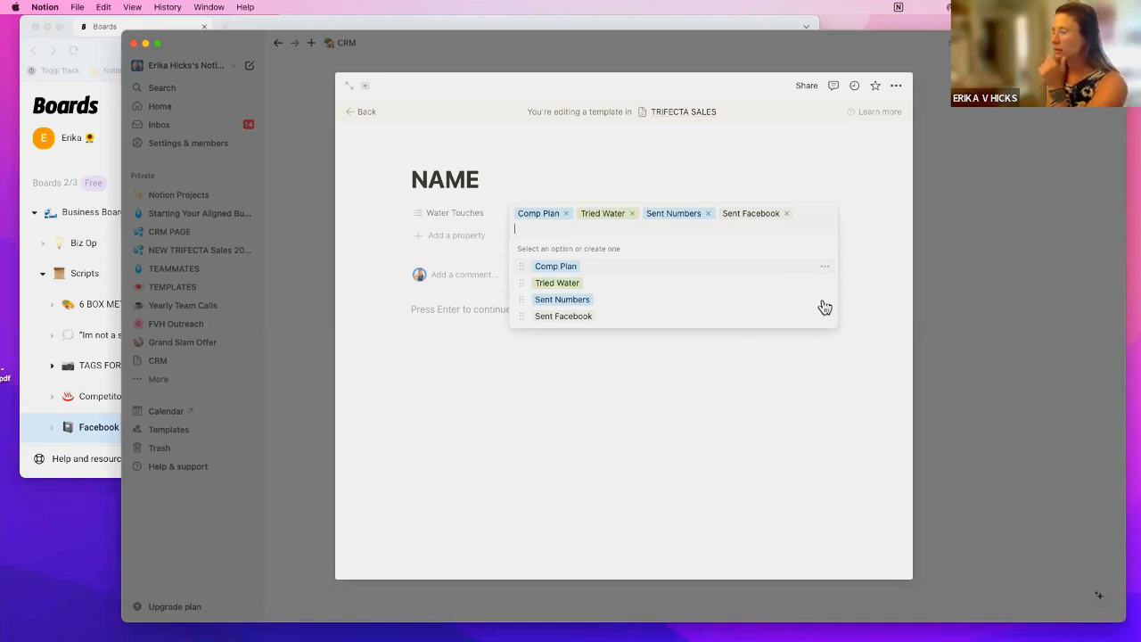
click(824, 301)
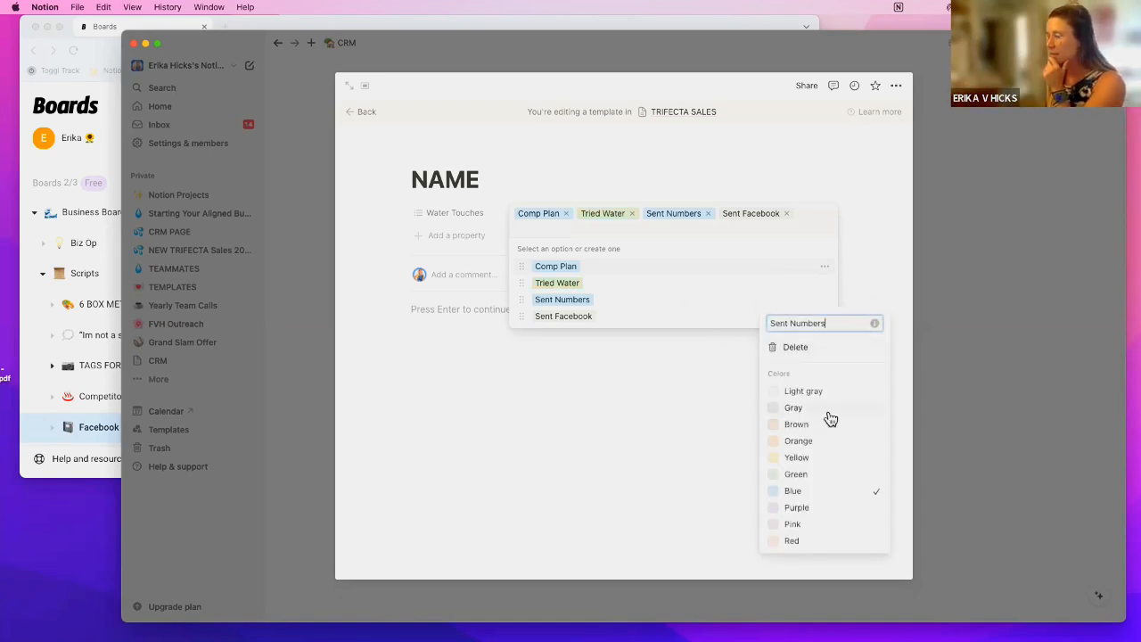
click(825, 408)
key(Escape)
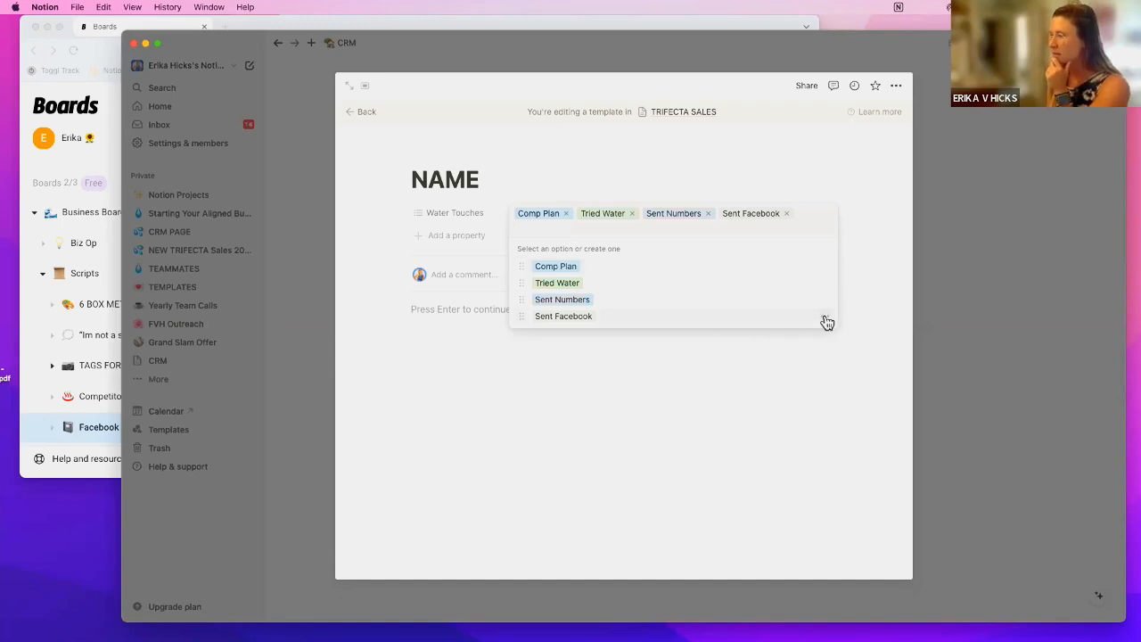
click(825, 317)
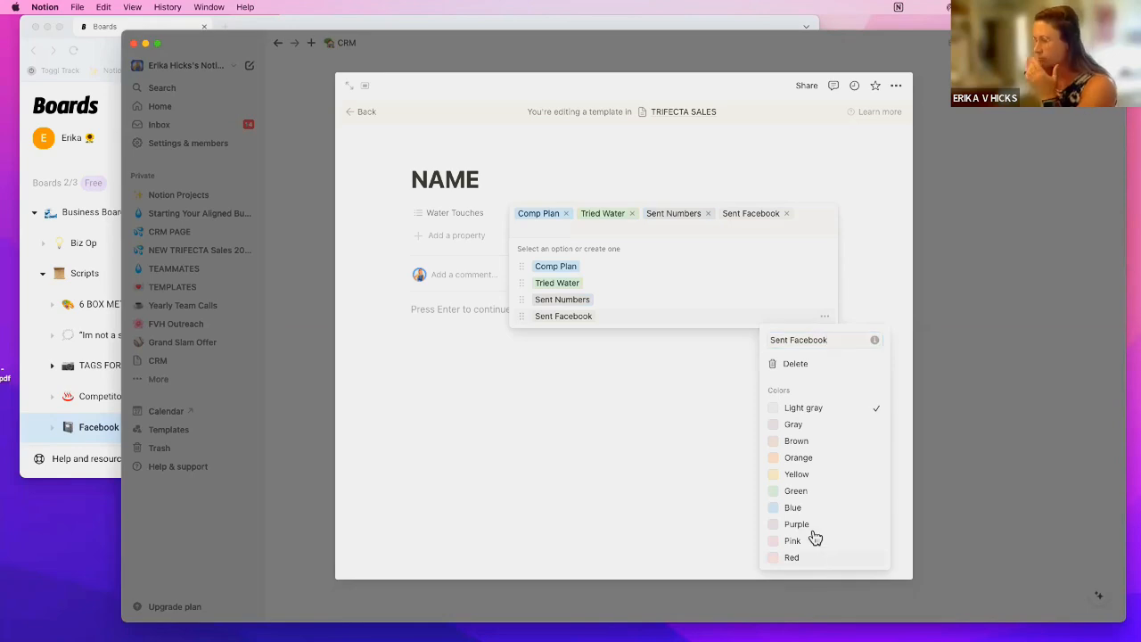
click(796, 558)
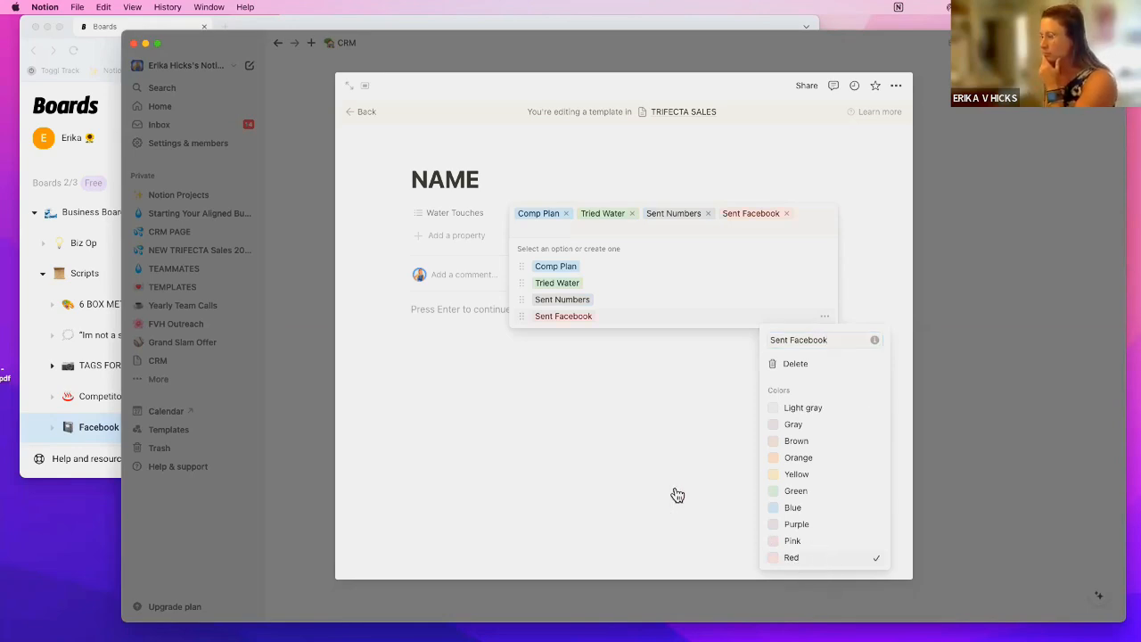
click(672, 487)
click(578, 392)
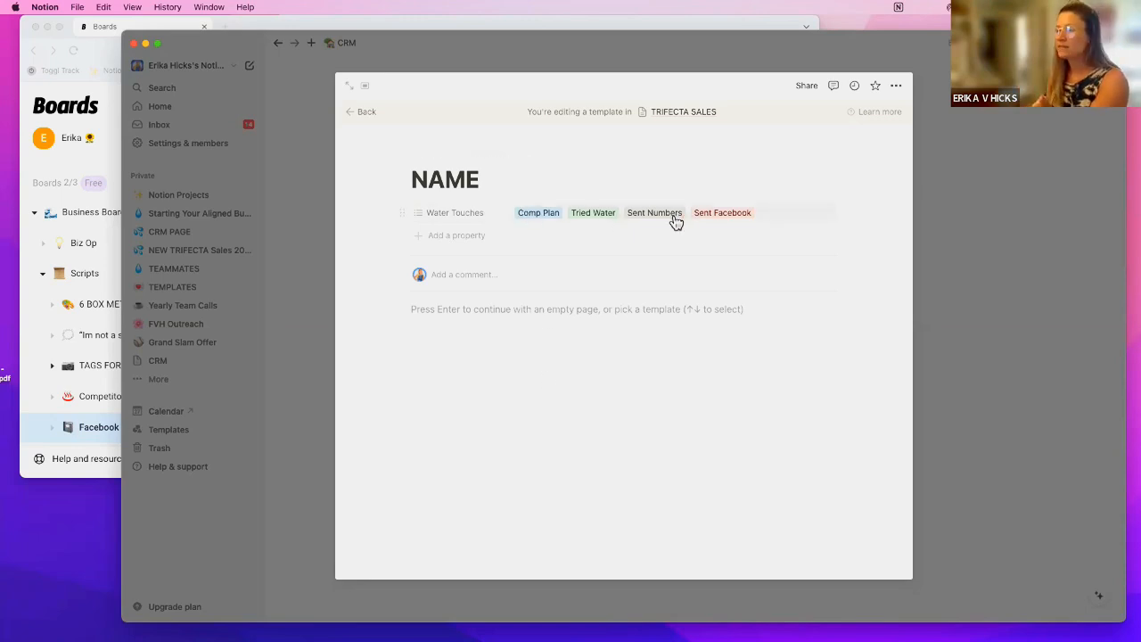
- Remove all four selected options from the template's Water Touches value, keeping them available in the option list
click(775, 220)
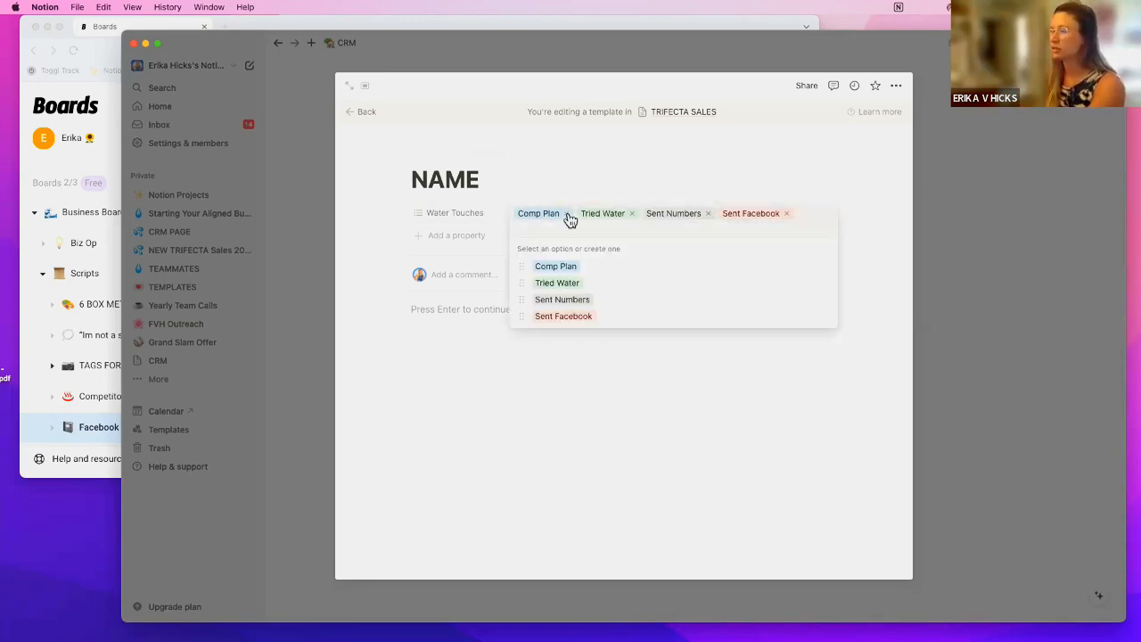
click(567, 215)
click(570, 215)
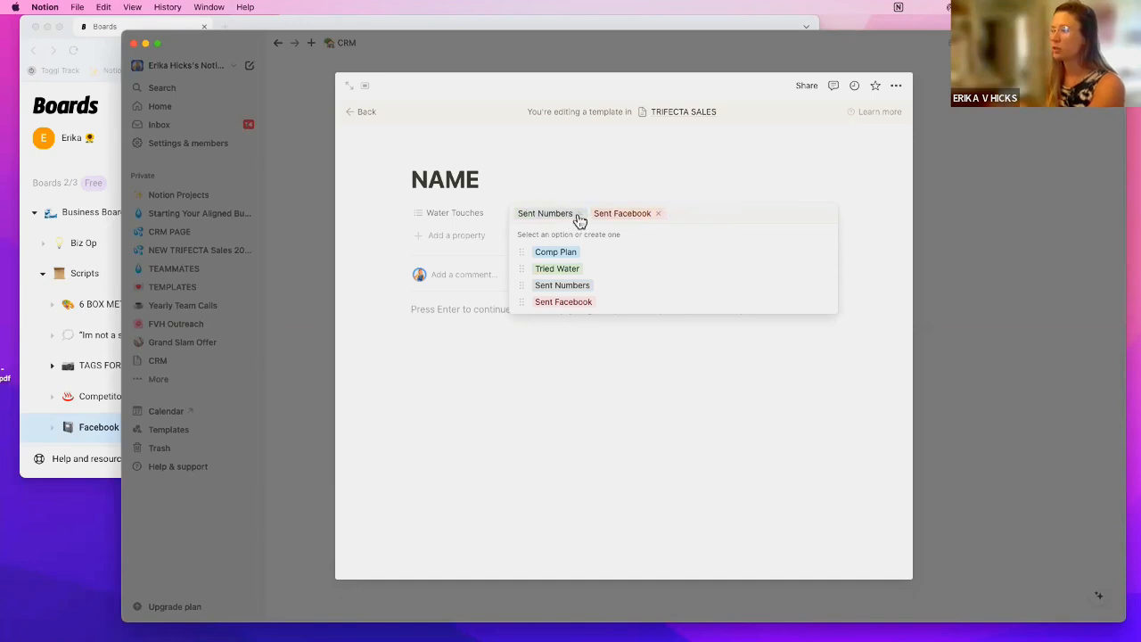
click(579, 215)
click(581, 215)
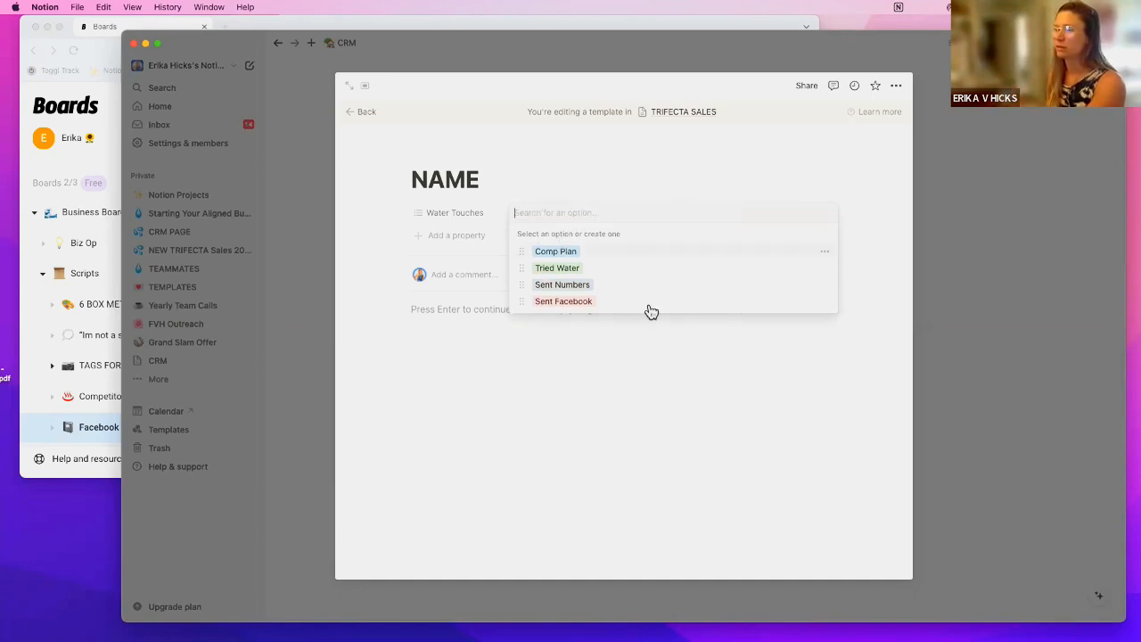
click(544, 420)
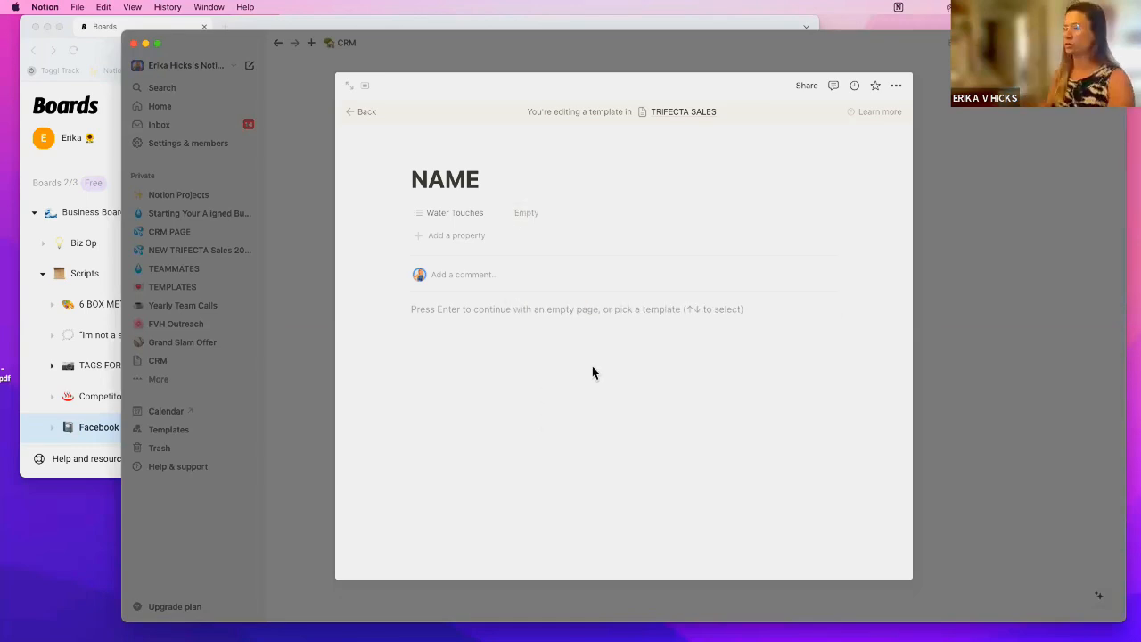
- Add a Number property named PHONE # to the contact template
click(450, 236)
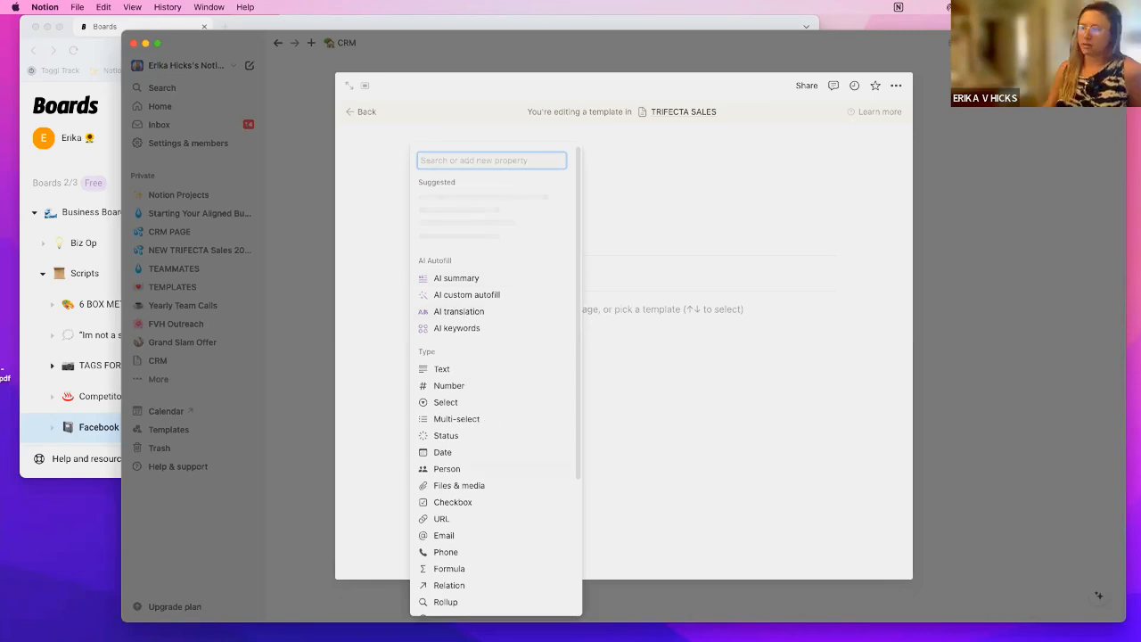
scroll(506, 502, down, 5)
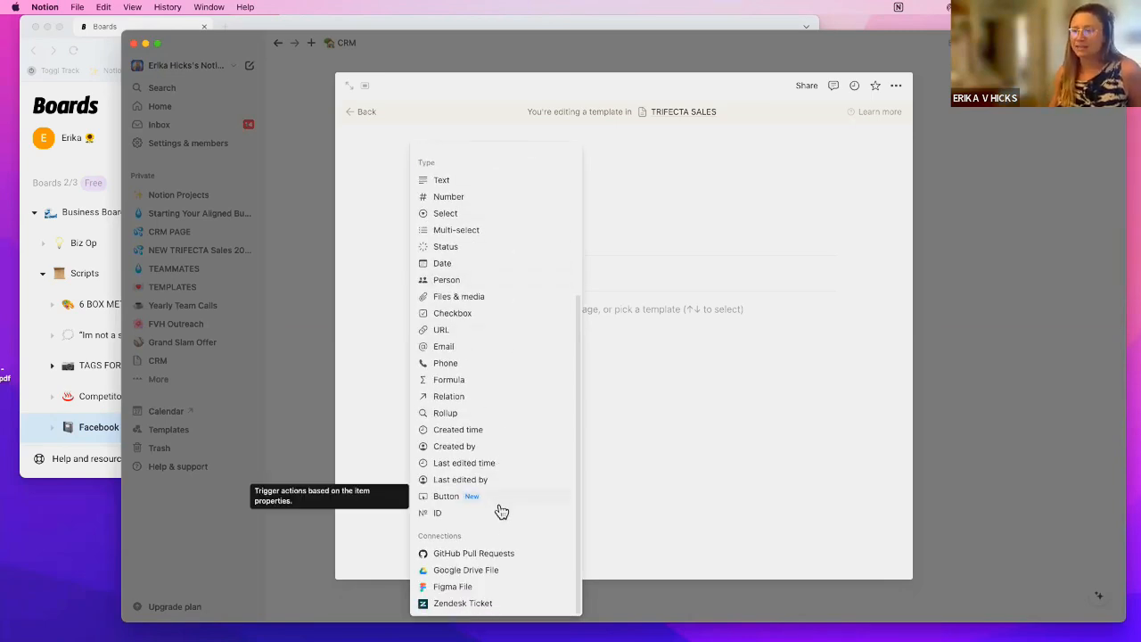
scroll(537, 288, up, 3)
scroll(535, 288, down, 2)
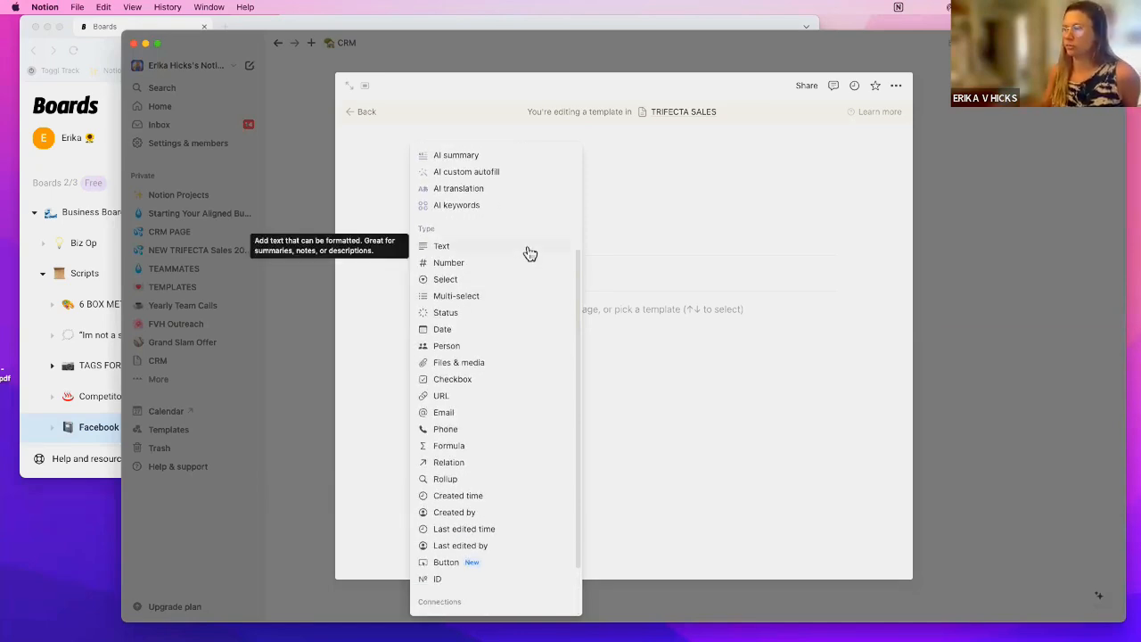
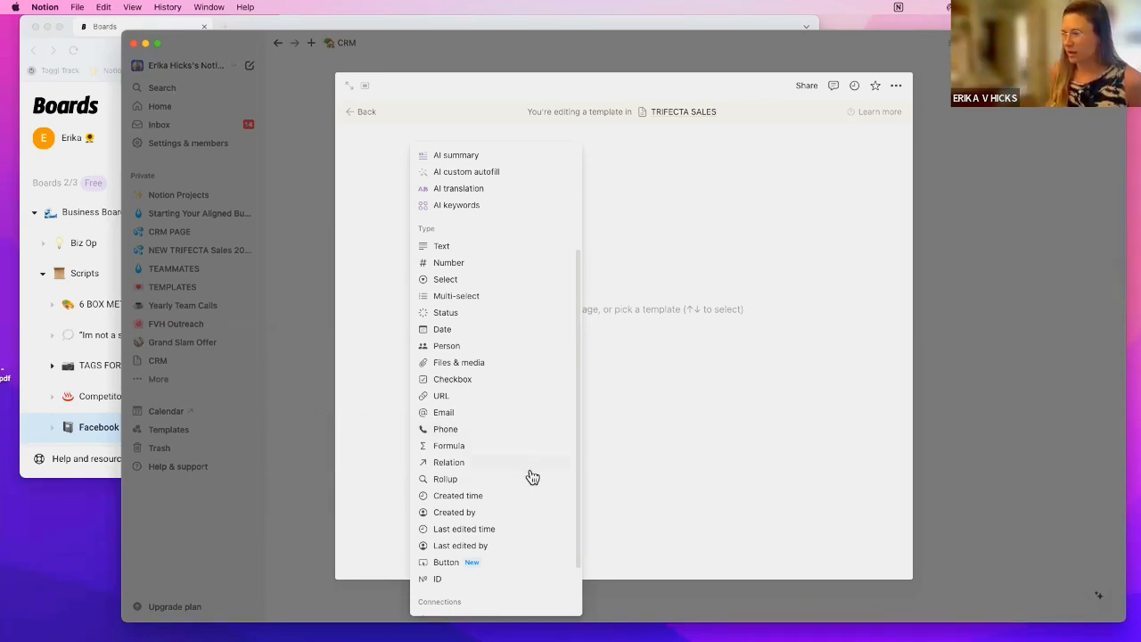
scroll(532, 478, down, 2)
scroll(532, 482, down, 1)
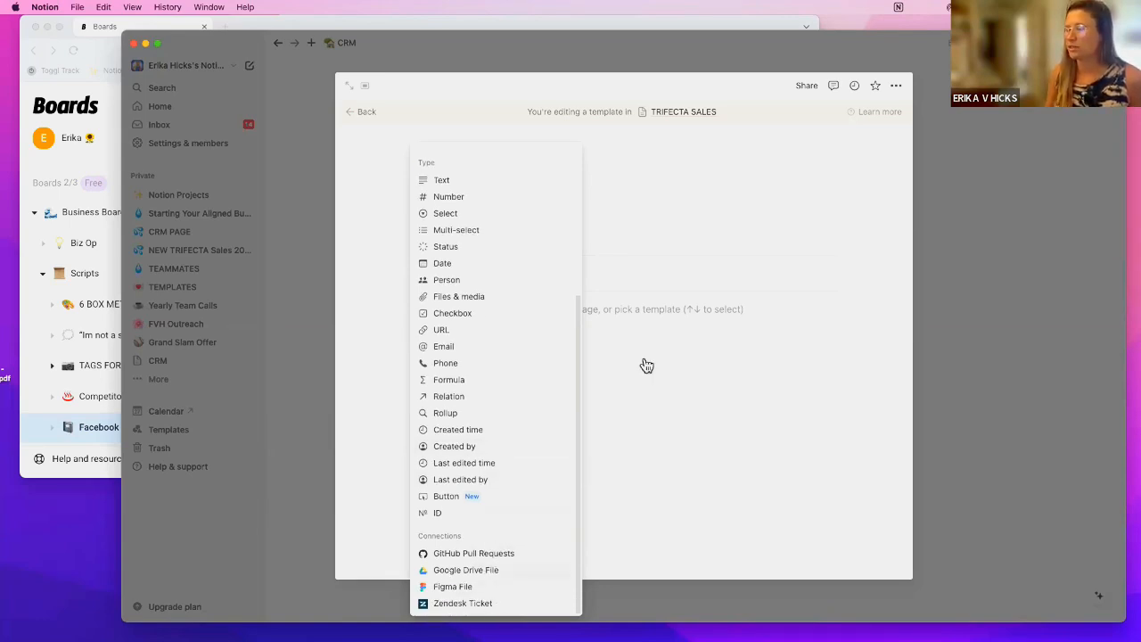
scroll(509, 317, up, 5)
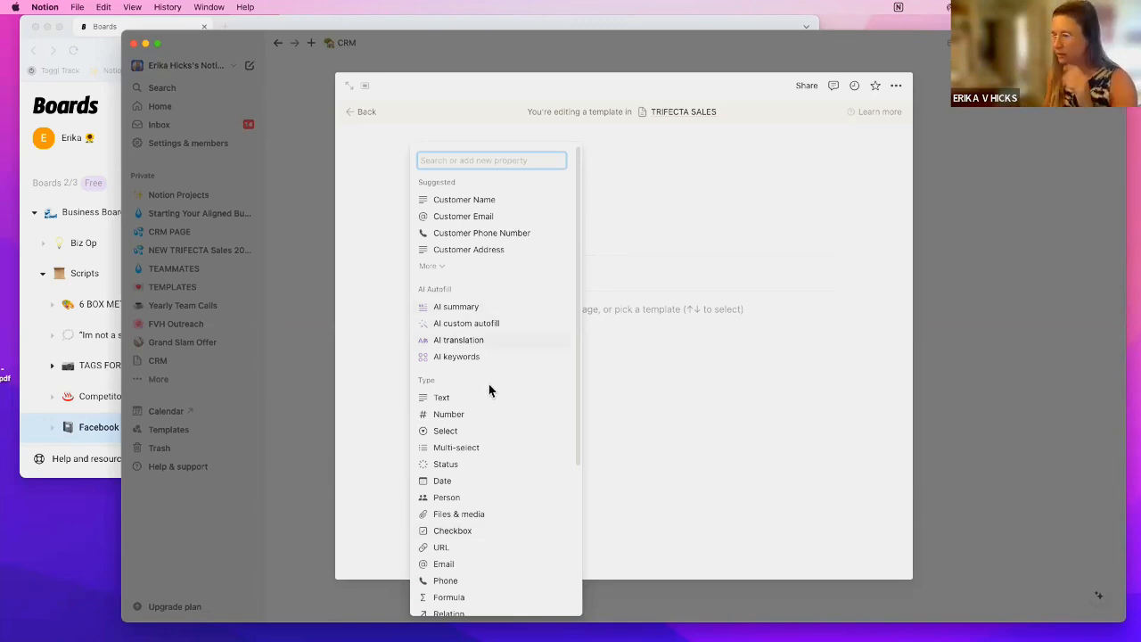
click(446, 416)
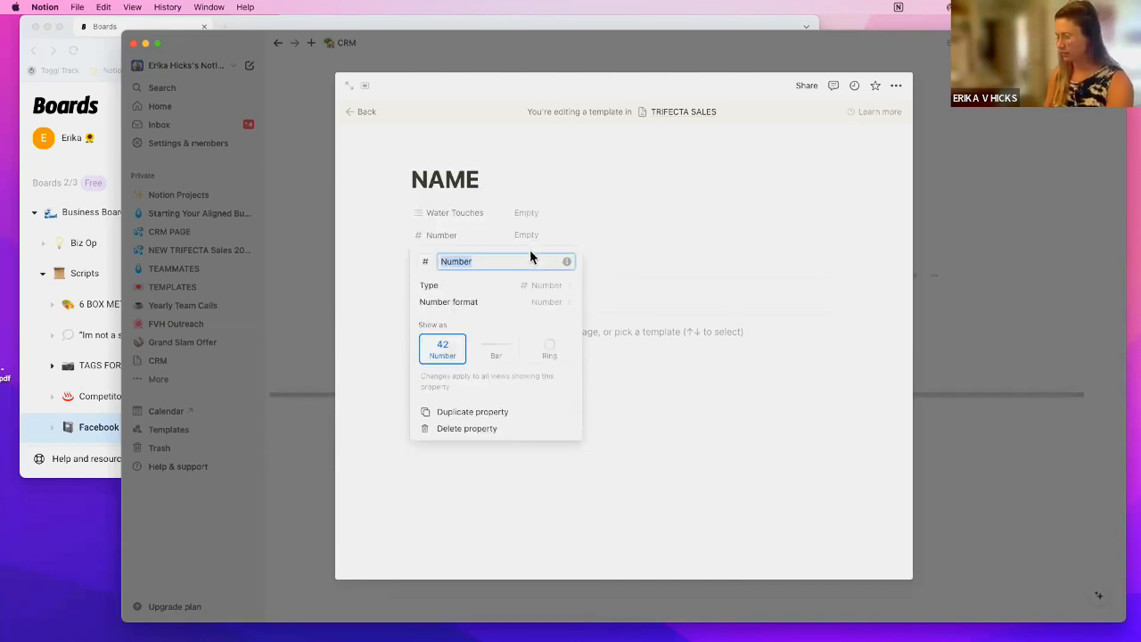
text(PHONE)
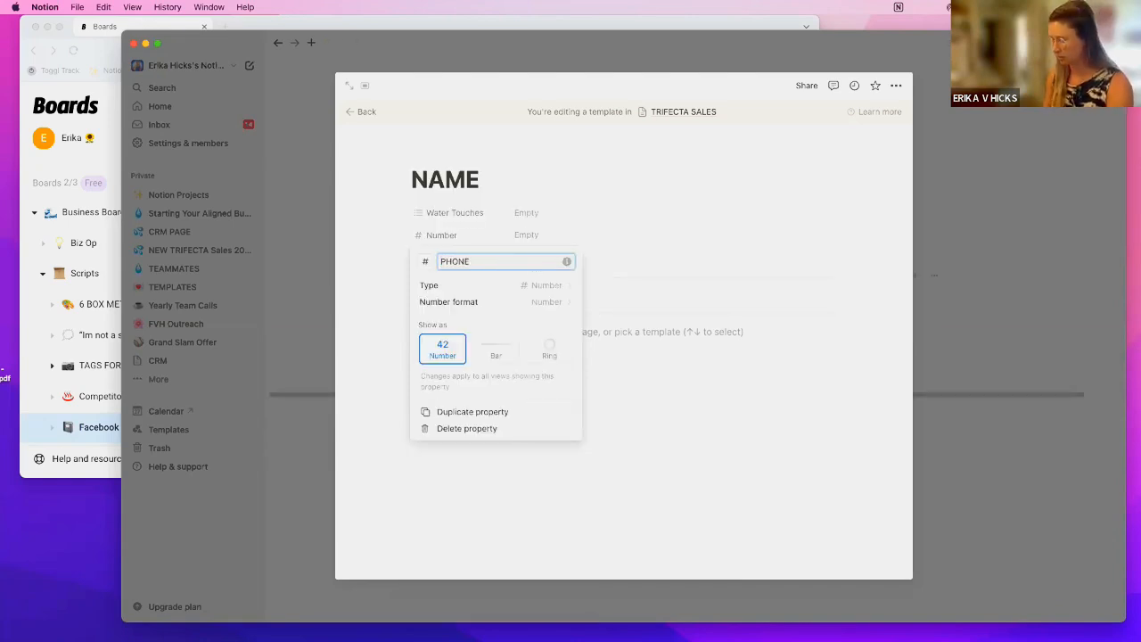
text( #)
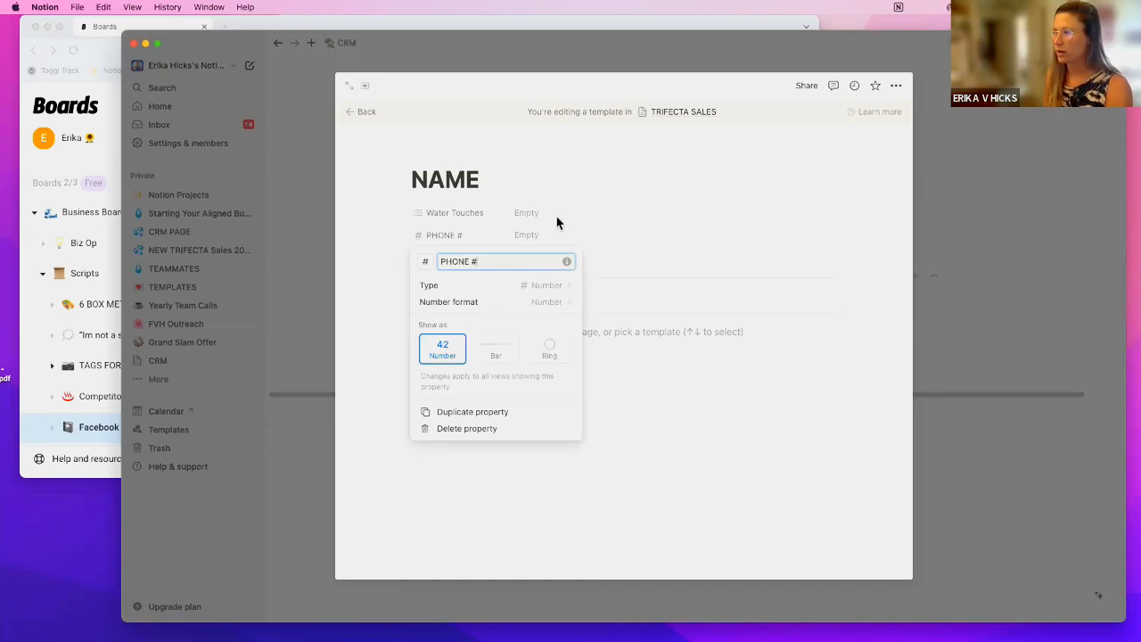
click(541, 247)
click(535, 241)
click(458, 264)
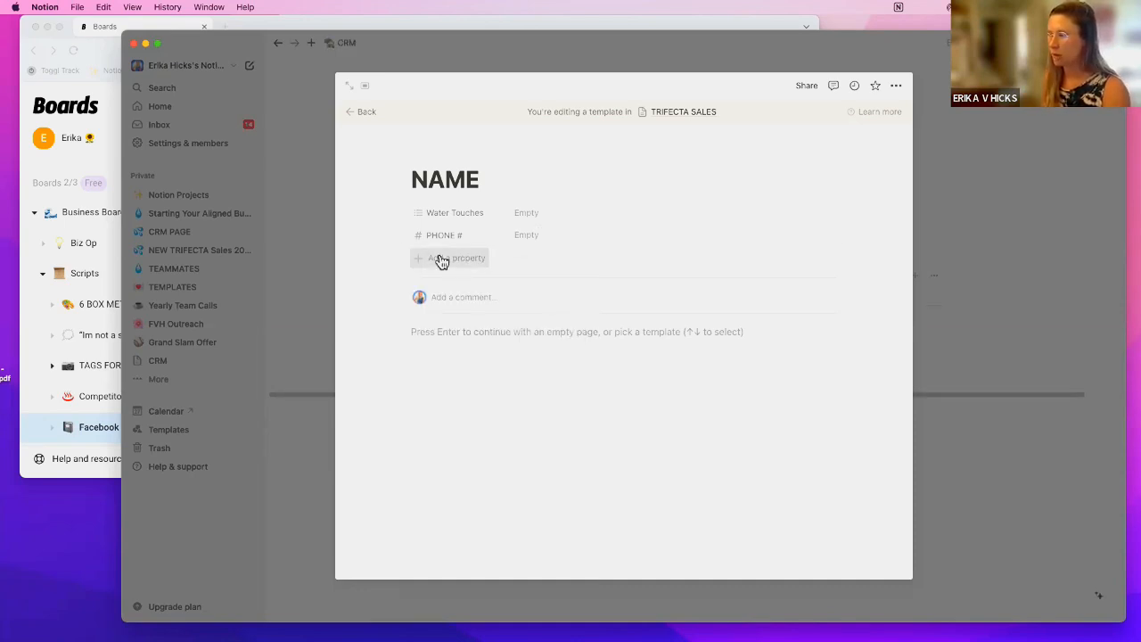
- Add an Email property to the contact template, keeping its default name
click(440, 260)
scroll(459, 486, down, 3)
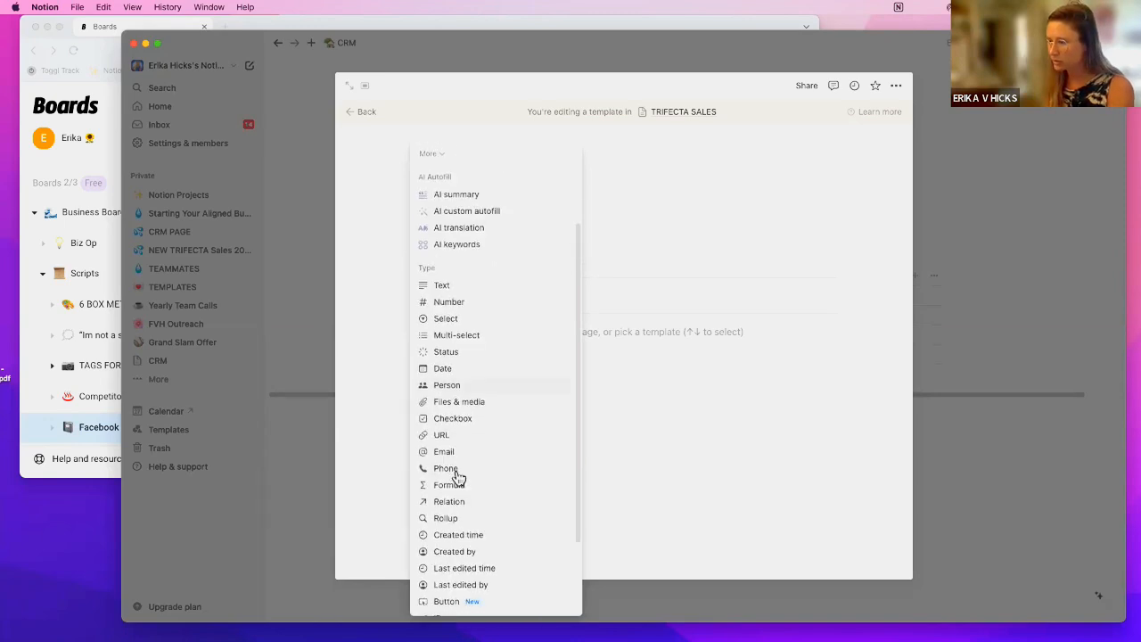
click(453, 460)
click(392, 283)
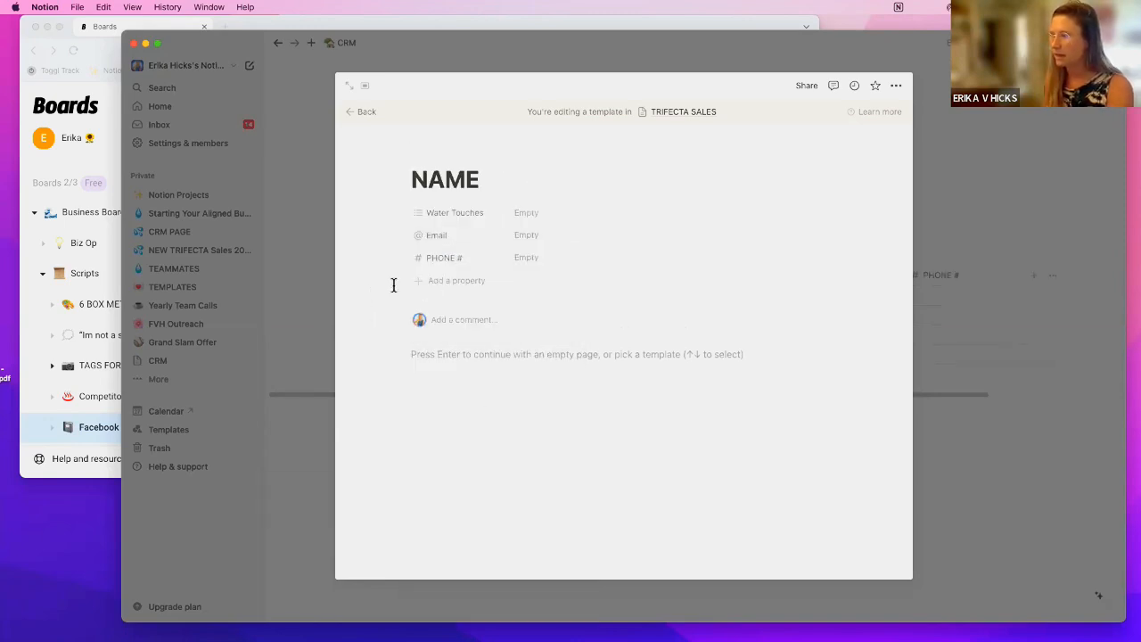
- Add a Date property named CHECK BACK DATE to the contact template
click(462, 282)
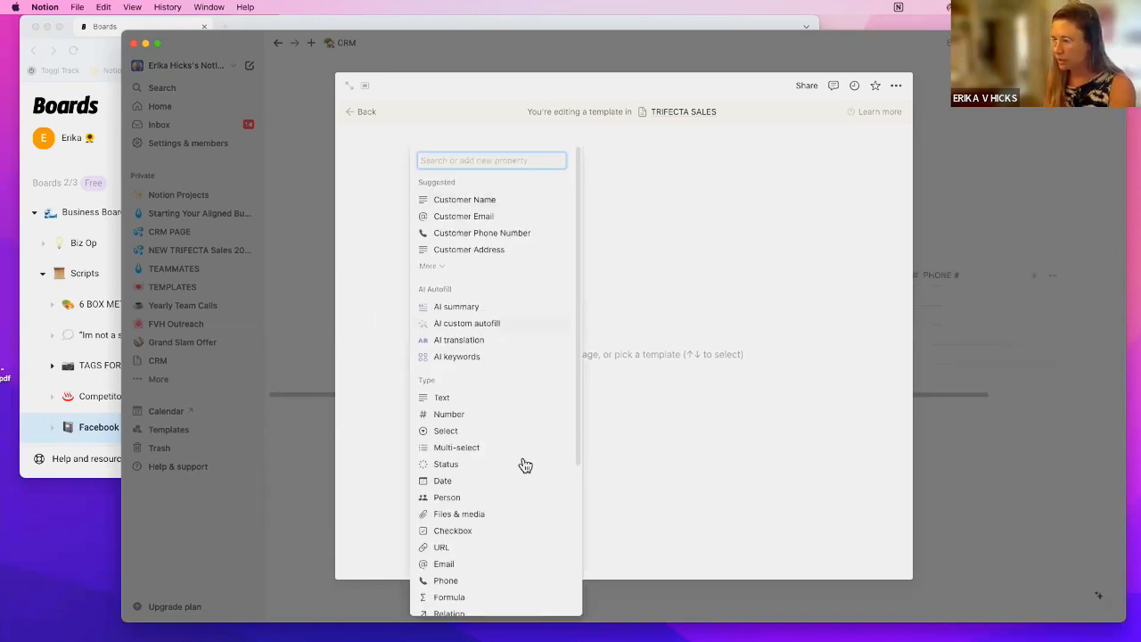
scroll(524, 465, down, 3)
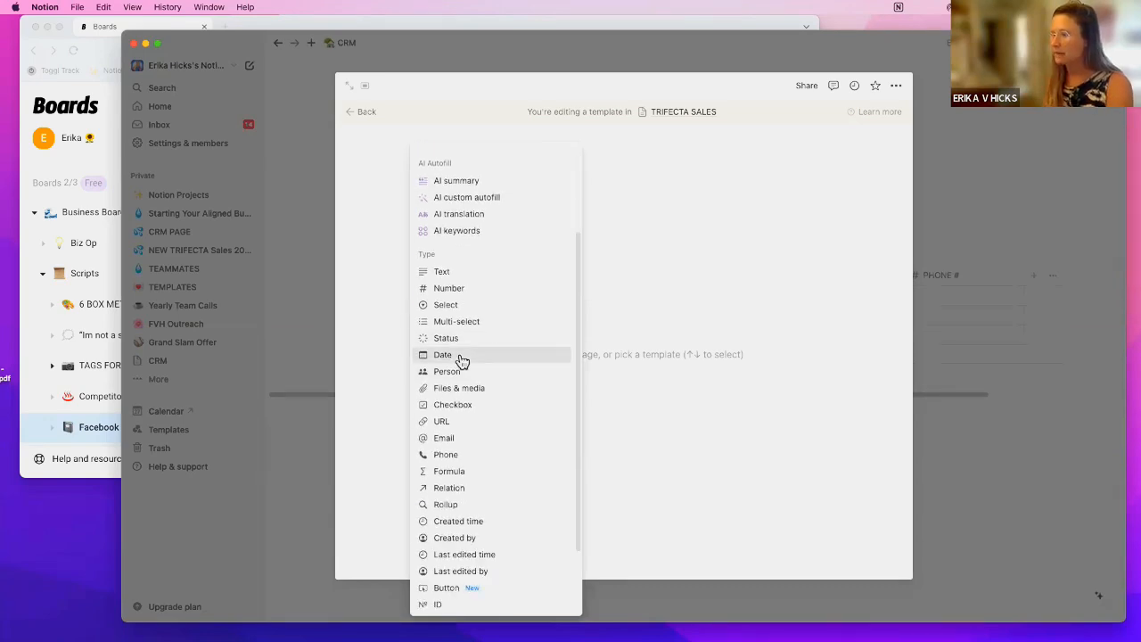
key(Return)
text(CGHEC)
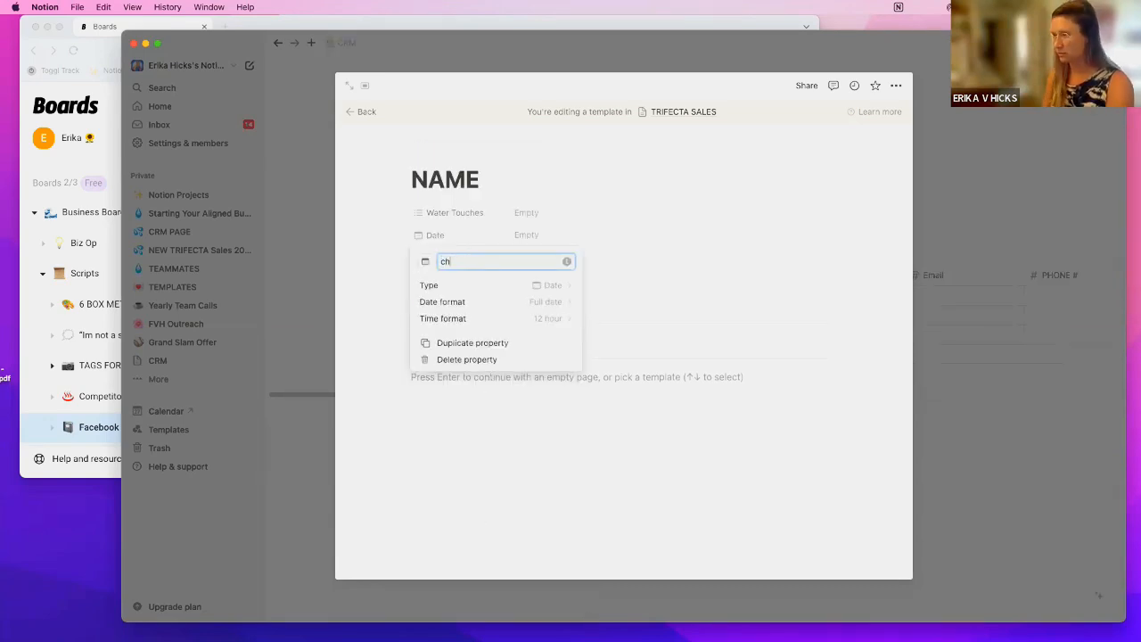
key(BackSpace)
key(BackSpace)
key(BackSpace)
key(BackSpace)
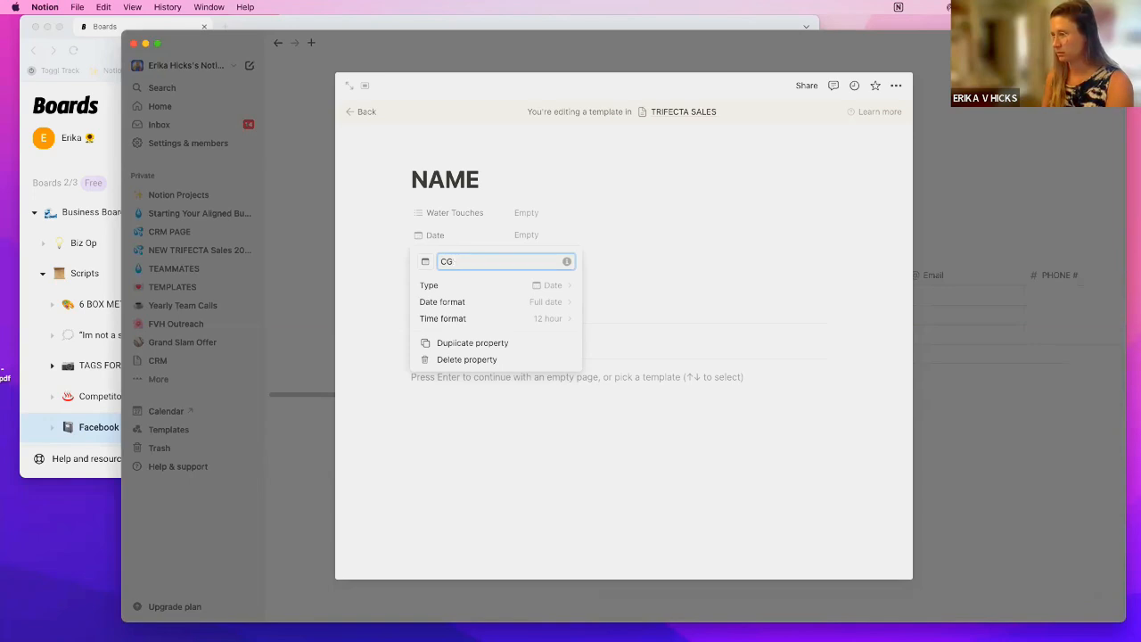
text(HECK BACK DATE)
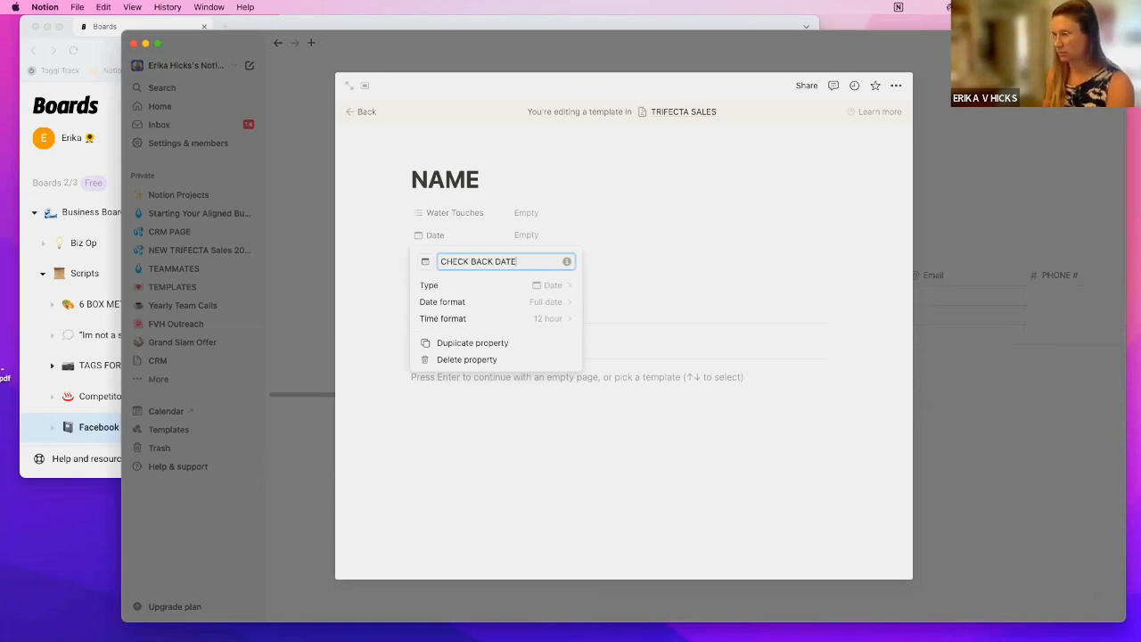
key(Escape)
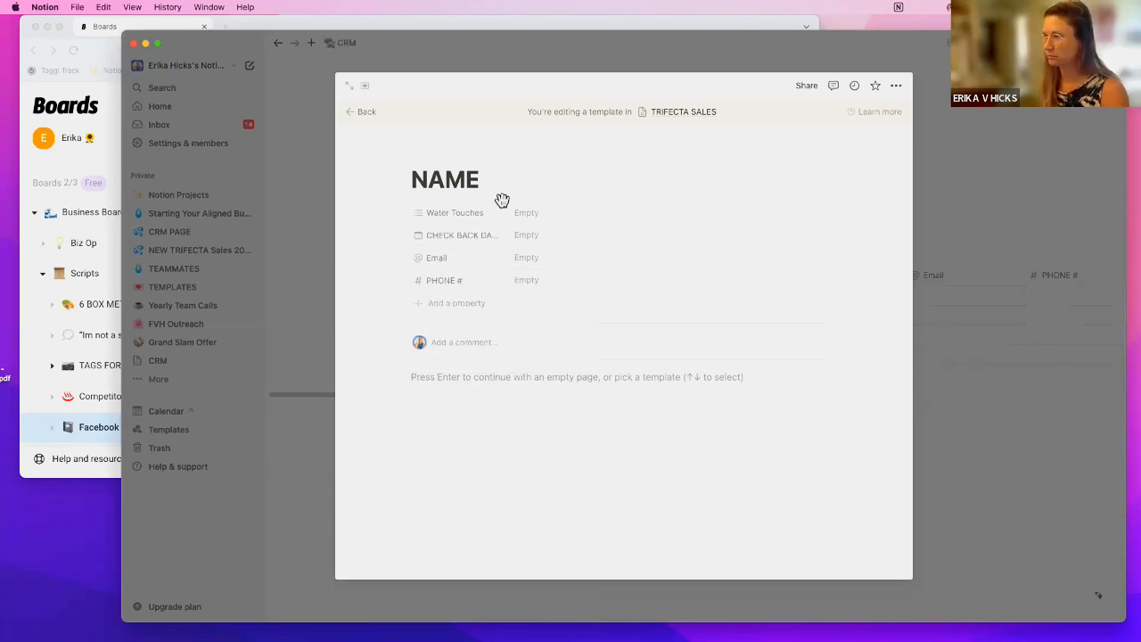
- Add another Date property to the contact template and name it LAST CONTACTED
click(458, 303)
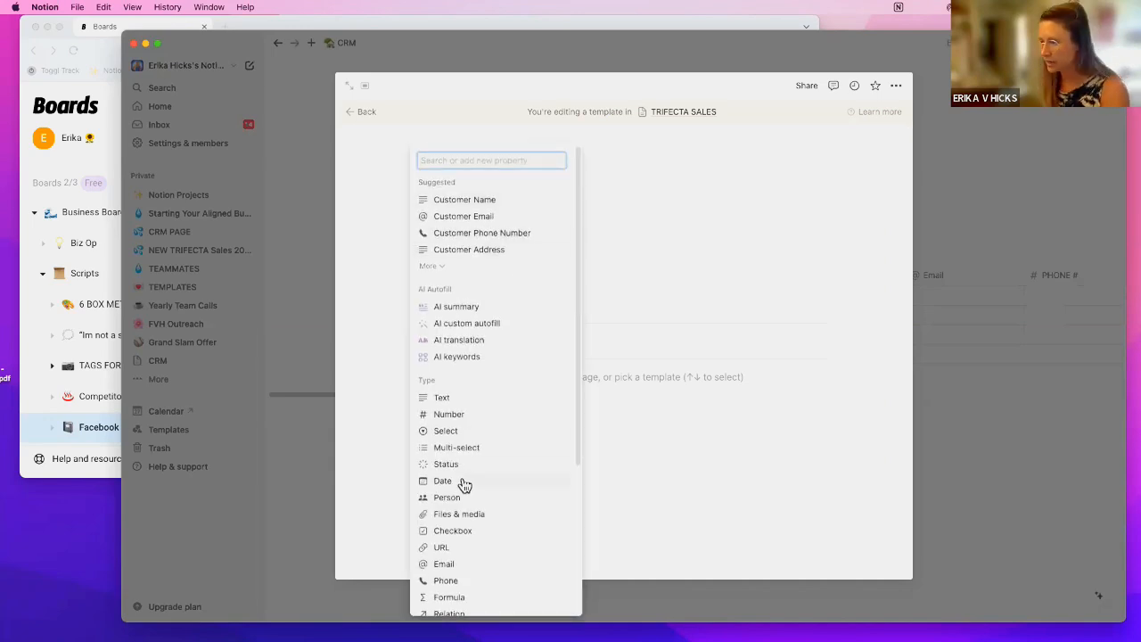
key(Return)
text(L)
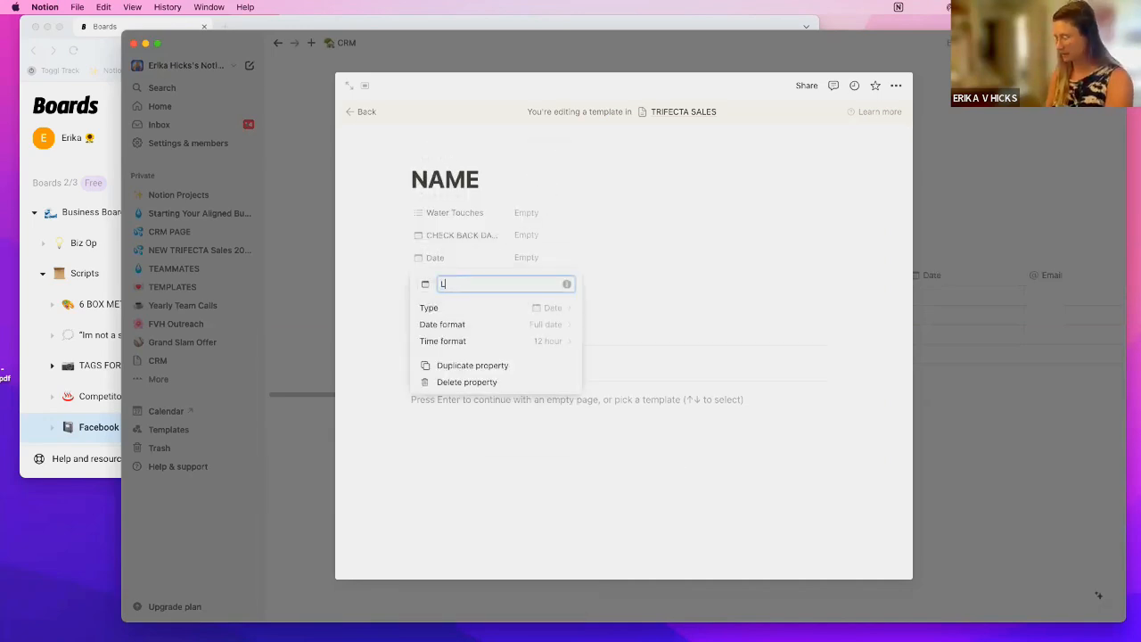
text(AST CONTACTED)
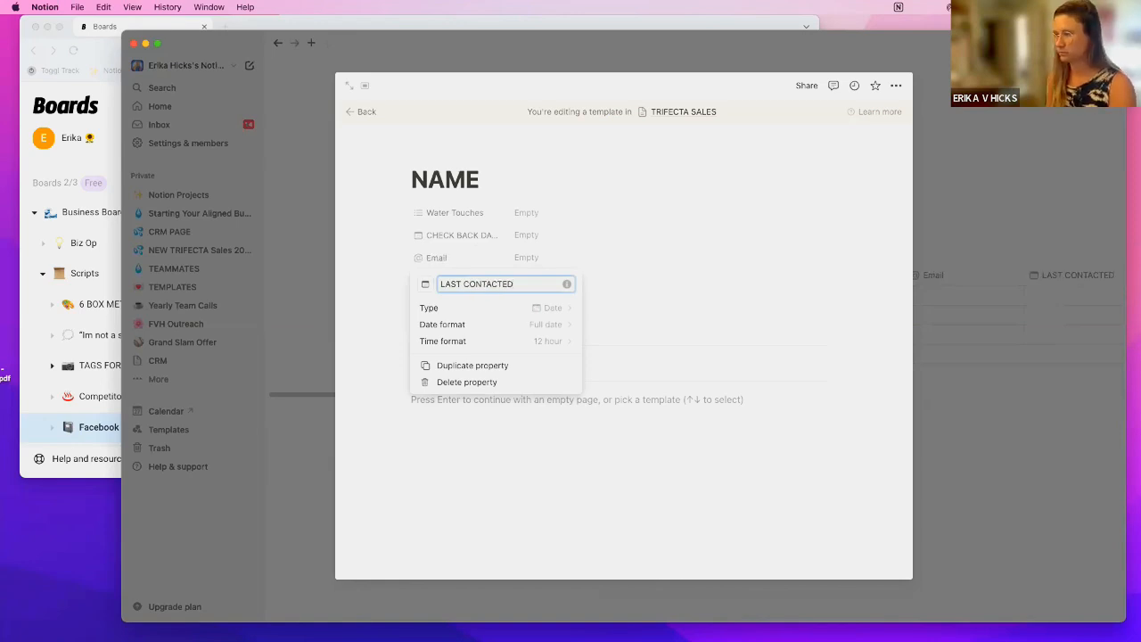
- Add a URL property named "FB URL" to the NAME template
key(Return)
click(431, 328)
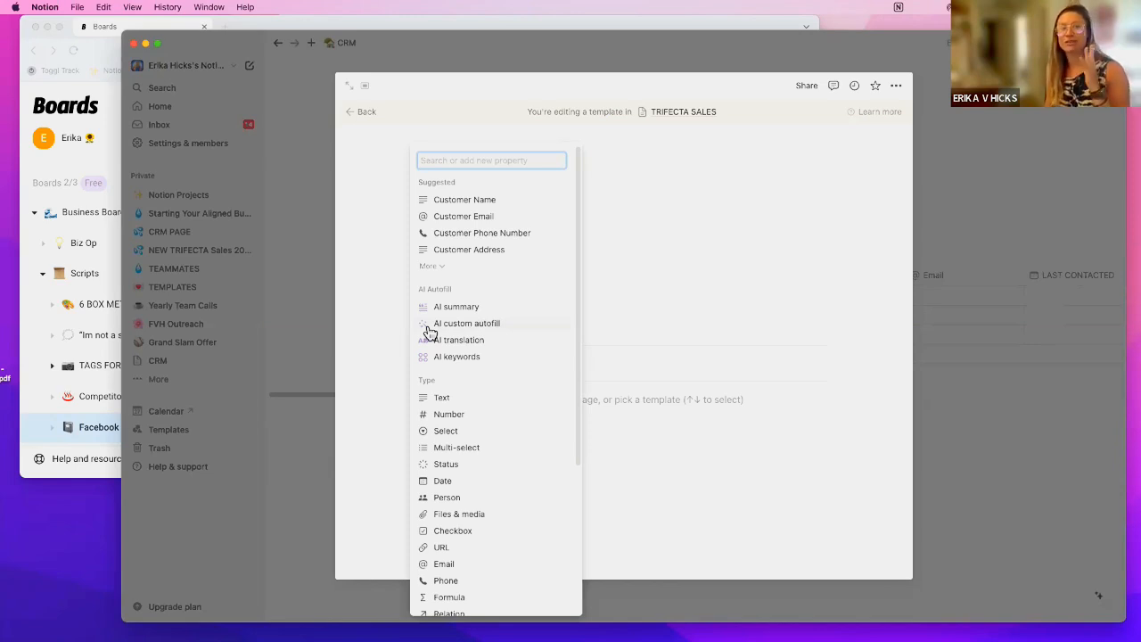
scroll(541, 446, down, 1)
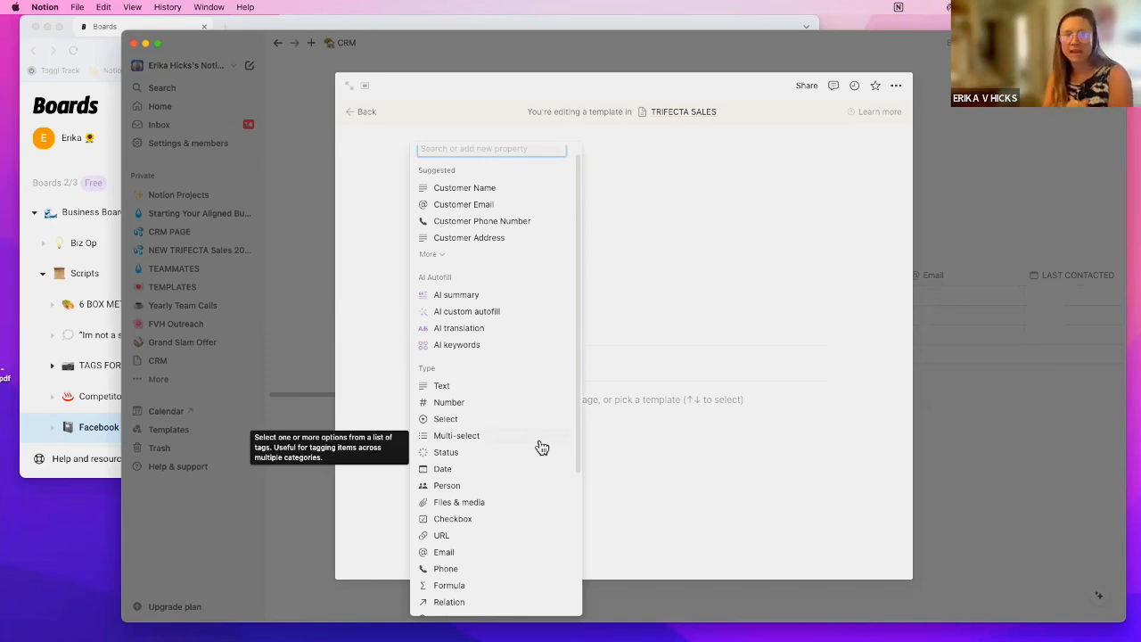
scroll(541, 446, down, 5)
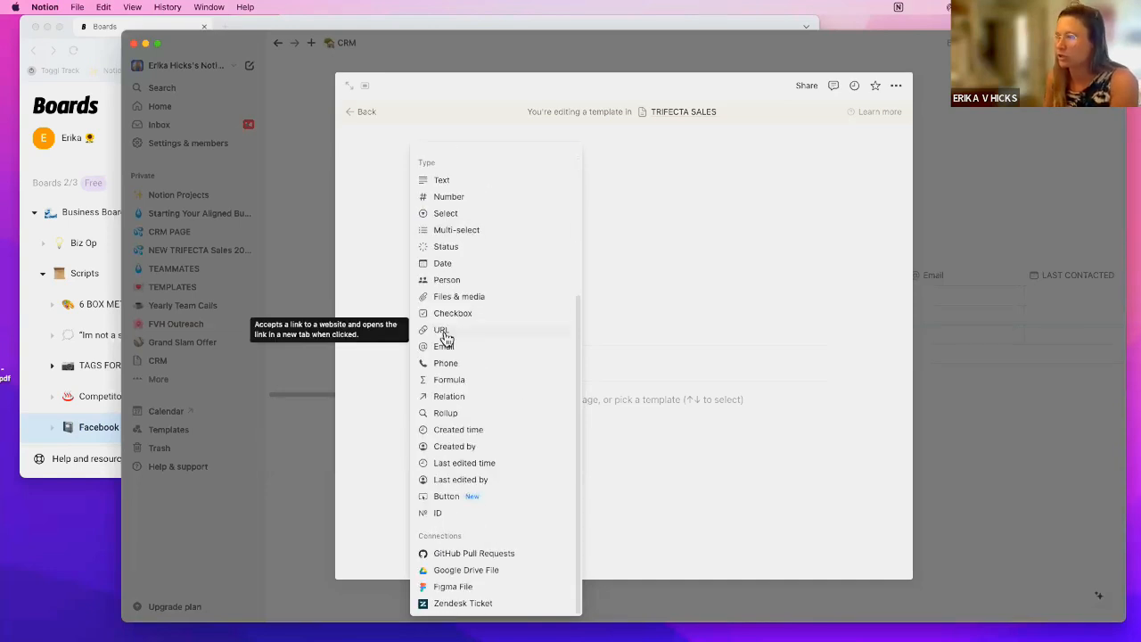
click(444, 333)
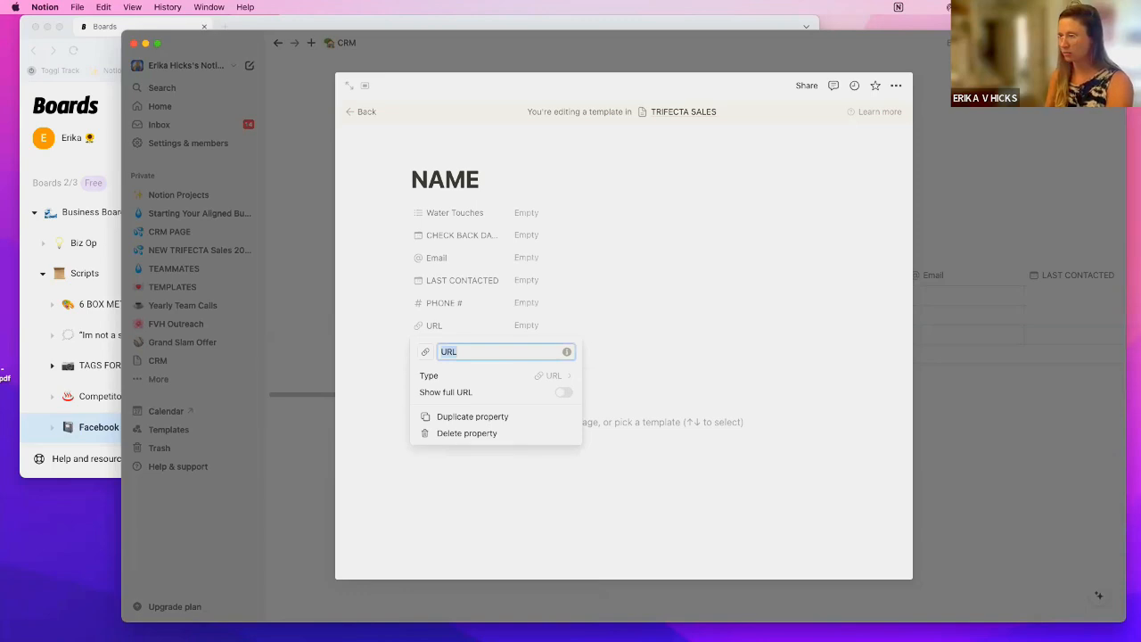
text(FB URL)
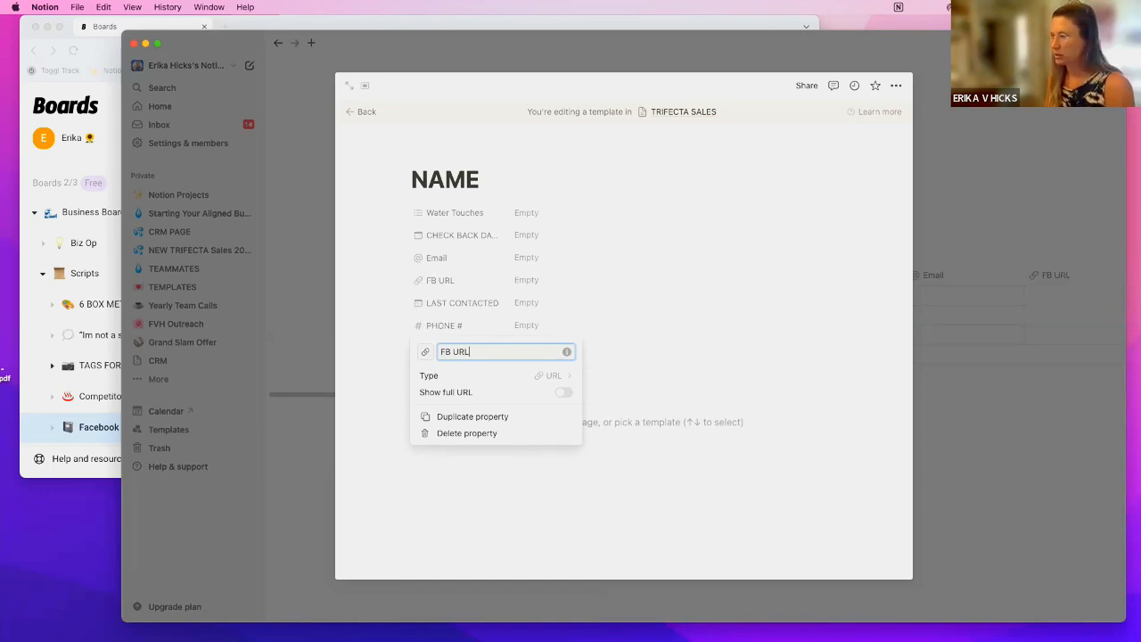
key(Escape)
- Add a multi-select property named "email" to the NAME template
click(436, 351)
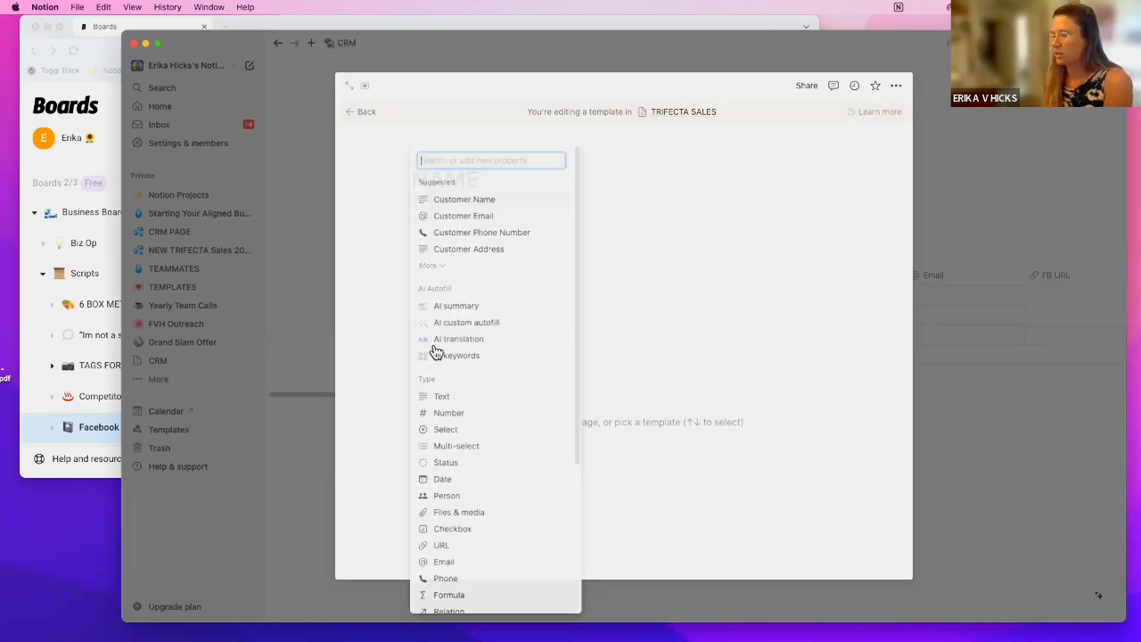
scroll(513, 461, down, 3)
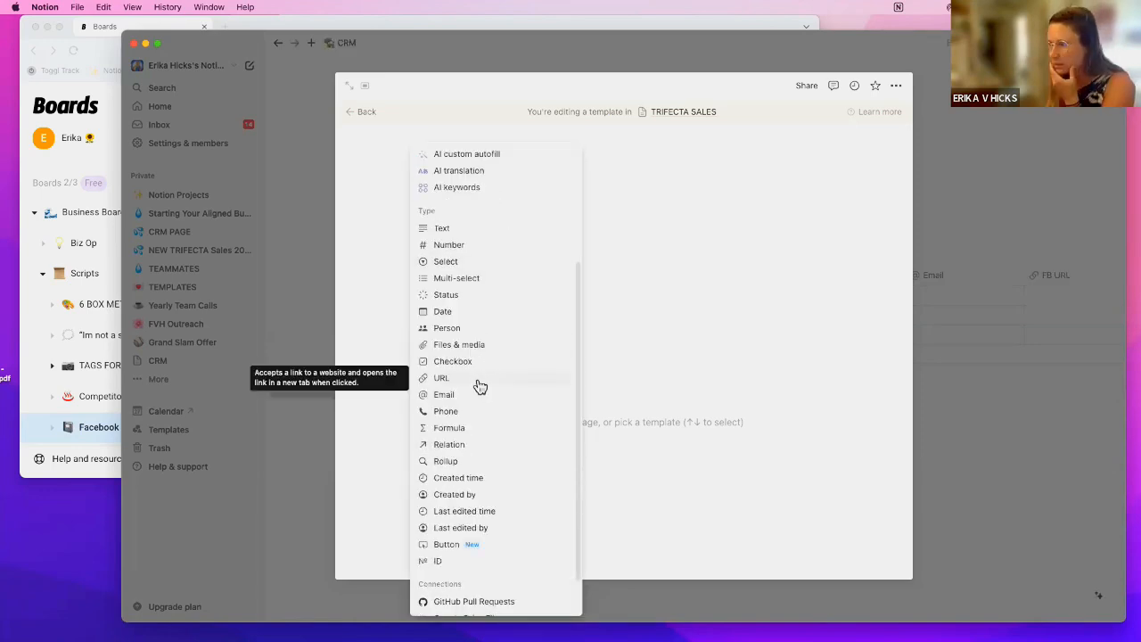
click(476, 278)
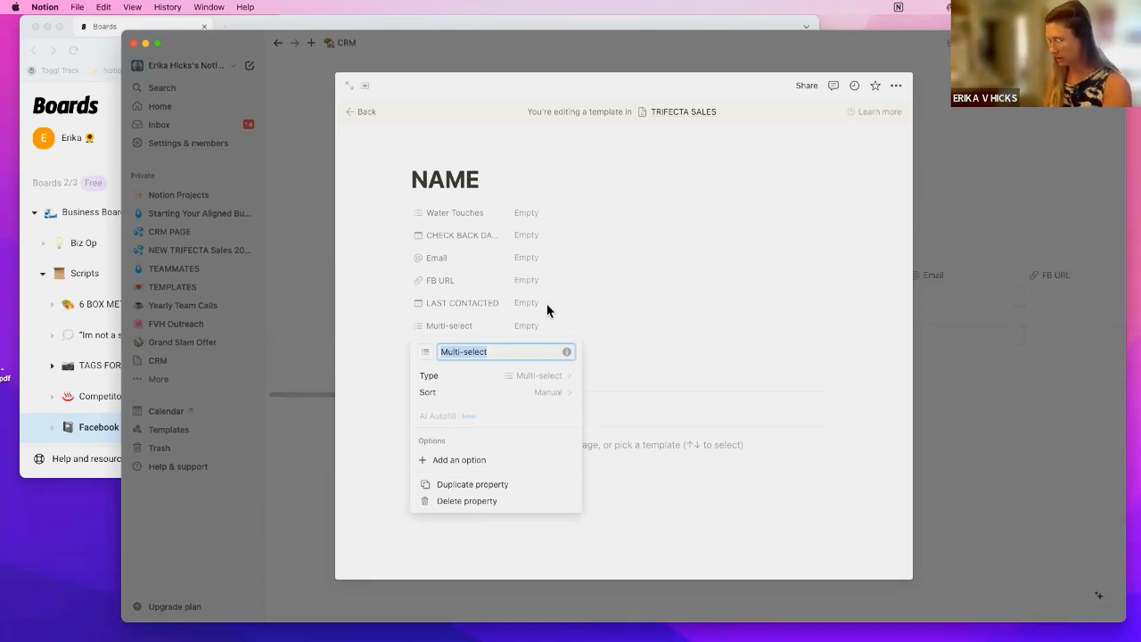
text(email)
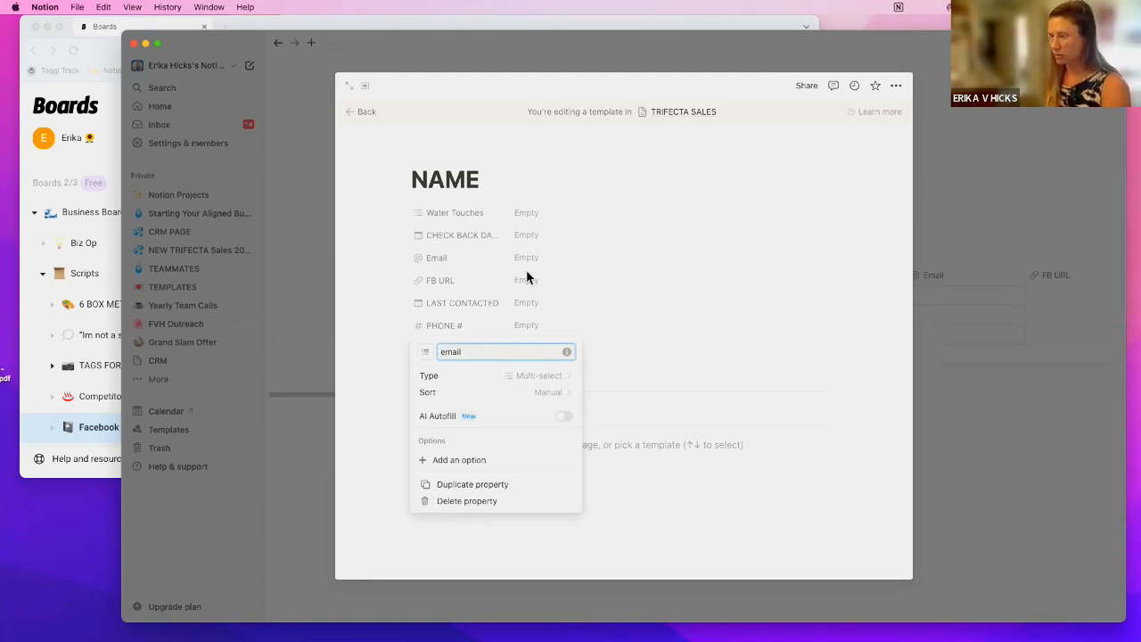
click(622, 349)
- Create the options "1st email", "2nd email" and "3rd email" for the multi-select email property
click(543, 349)
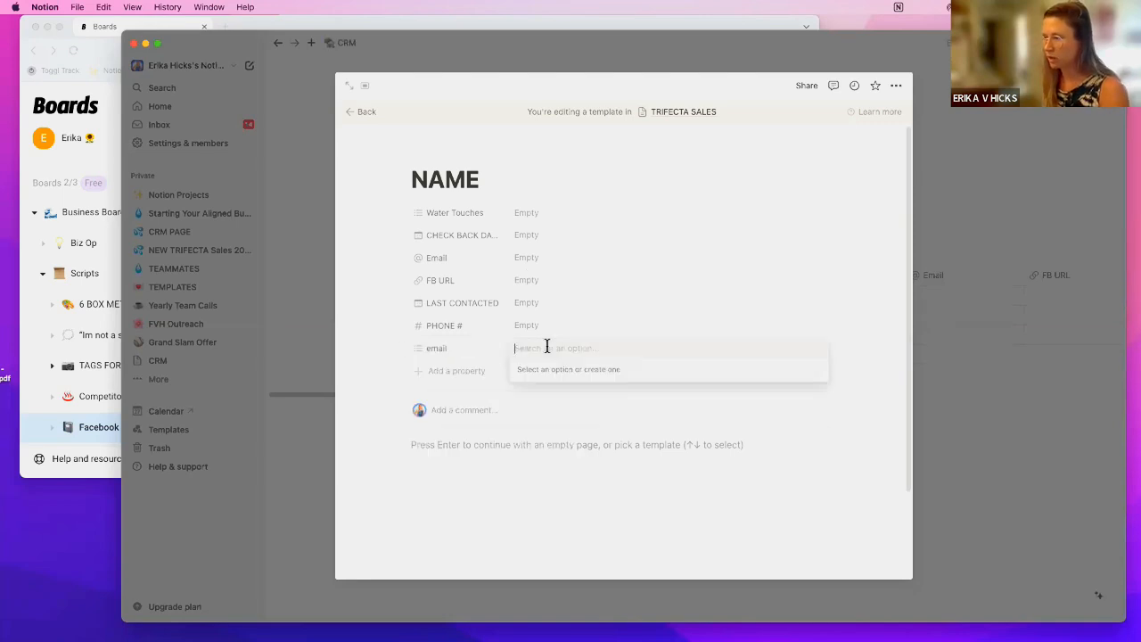
text(1st email)
key(Return)
text(2nd email)
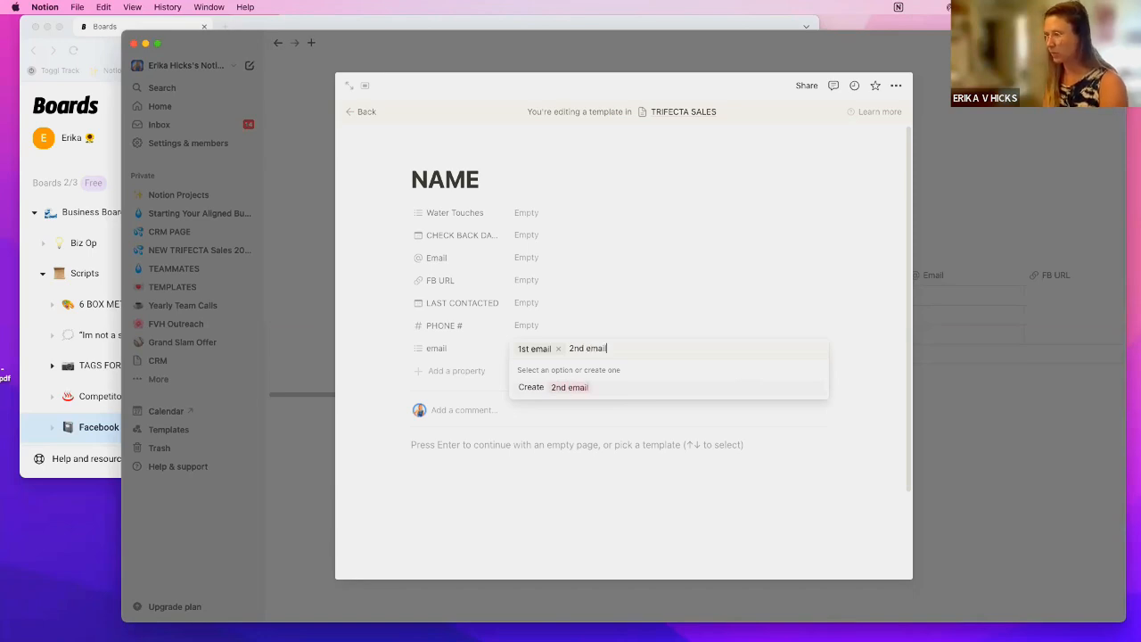
key(Return)
text(3r)
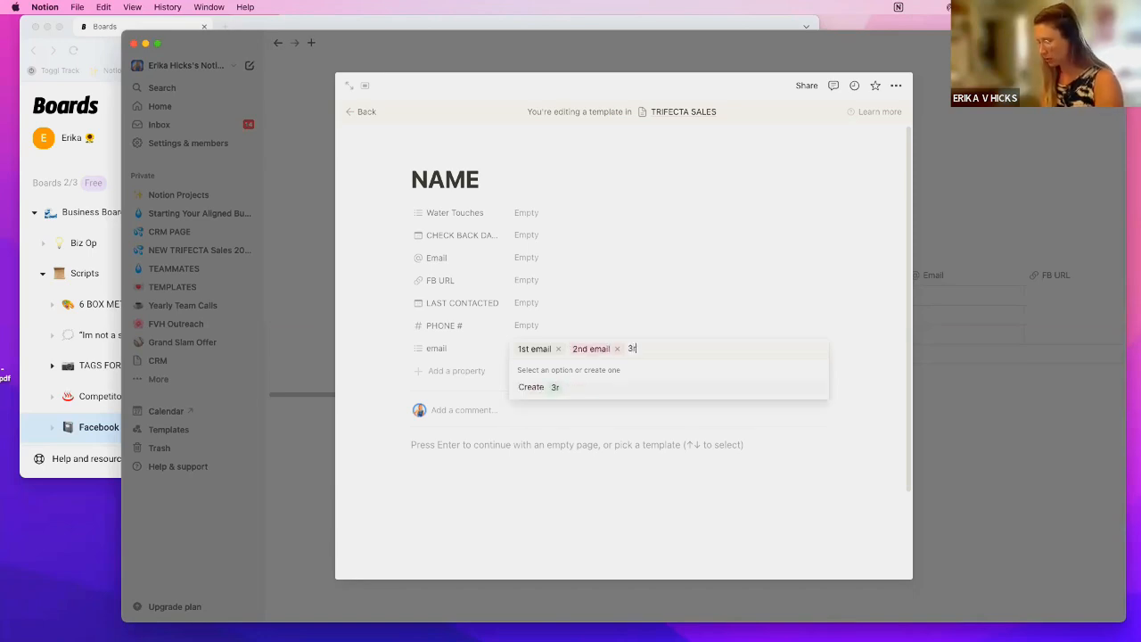
text(d email)
key(Return)
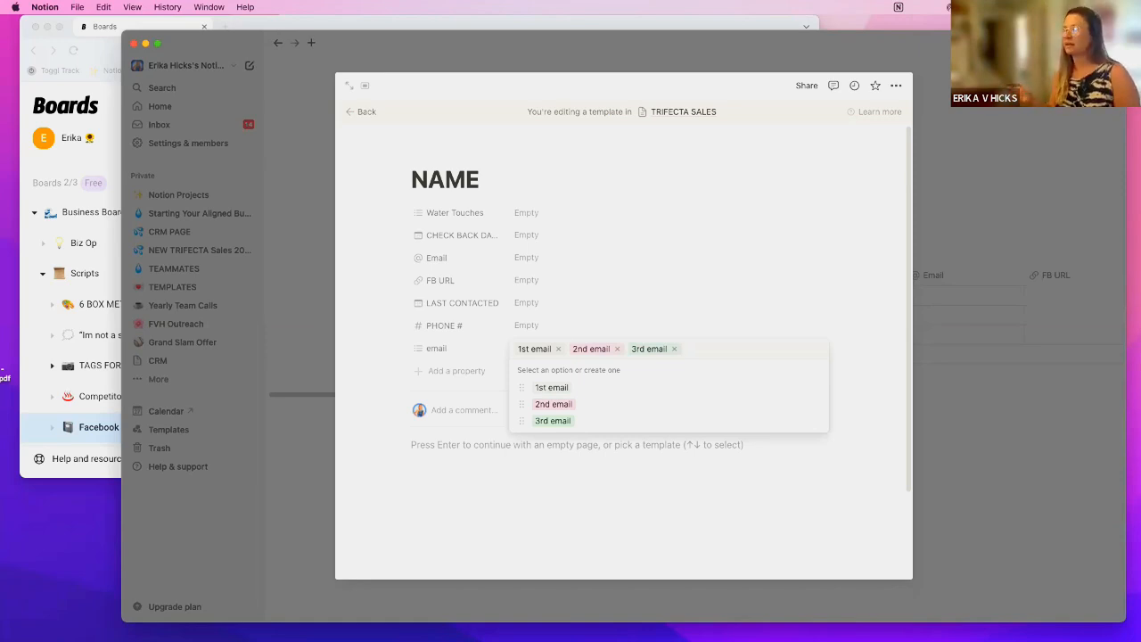
click(461, 473)
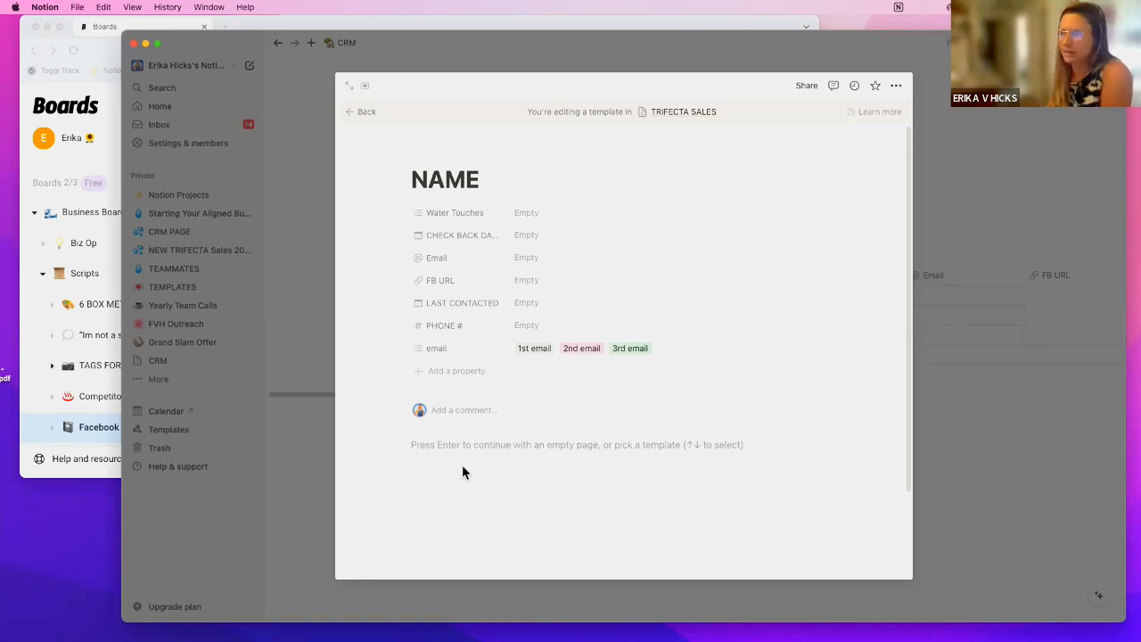
- Clear all selected options from the multi-select email property so the template leaves it empty
click(683, 357)
click(561, 354)
click(561, 349)
click(561, 349)
- Add a single-select property named "where did we meet" to the template
click(451, 375)
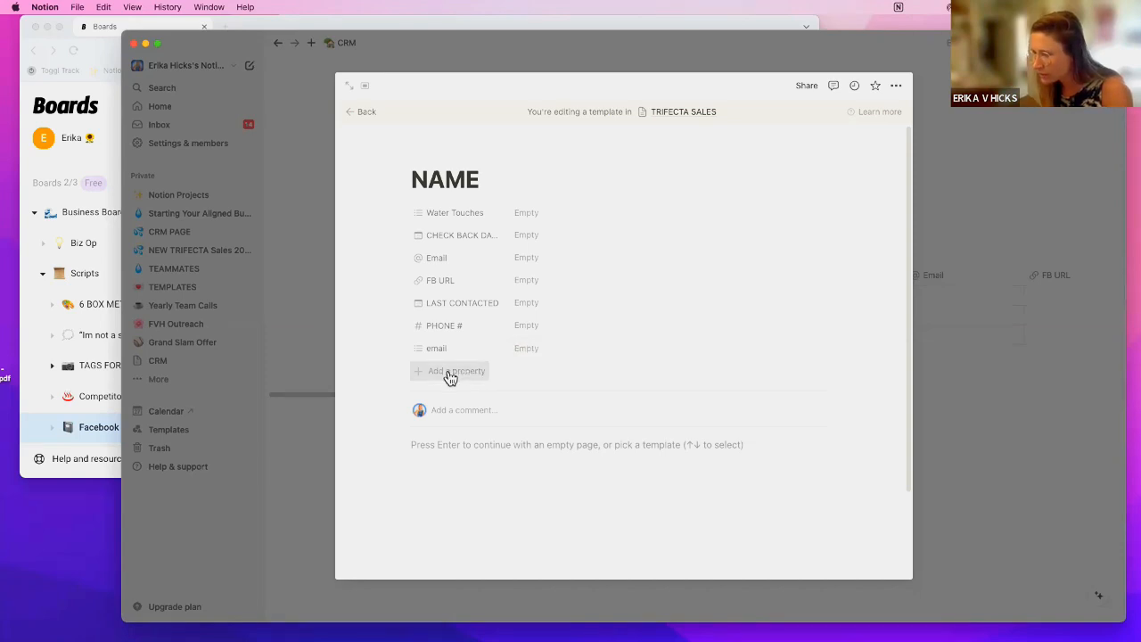
click(444, 371)
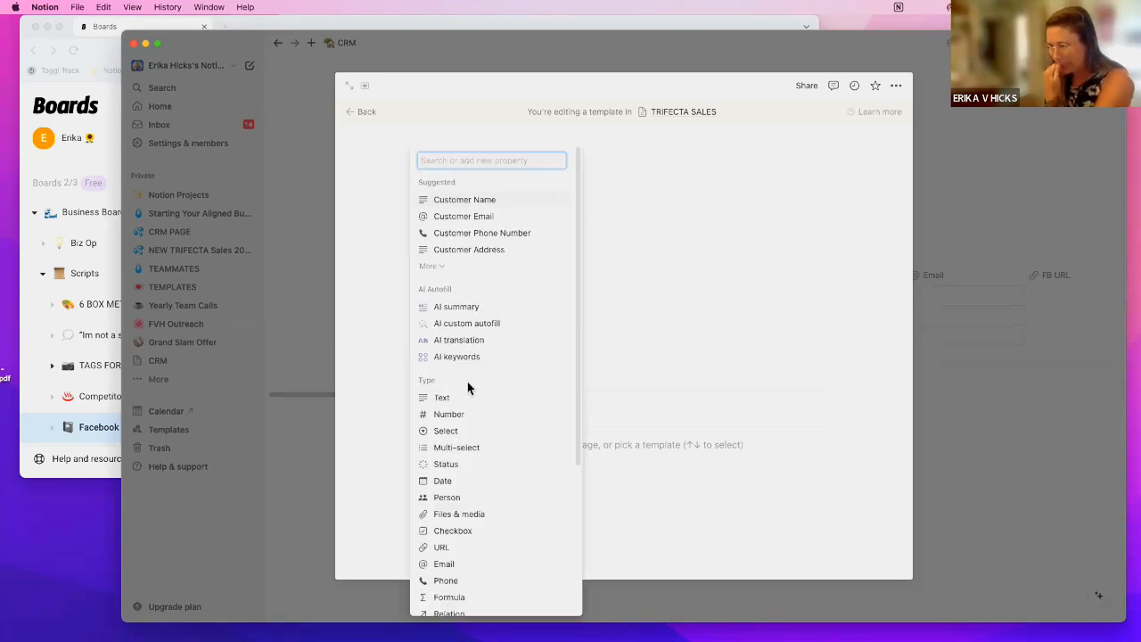
click(473, 433)
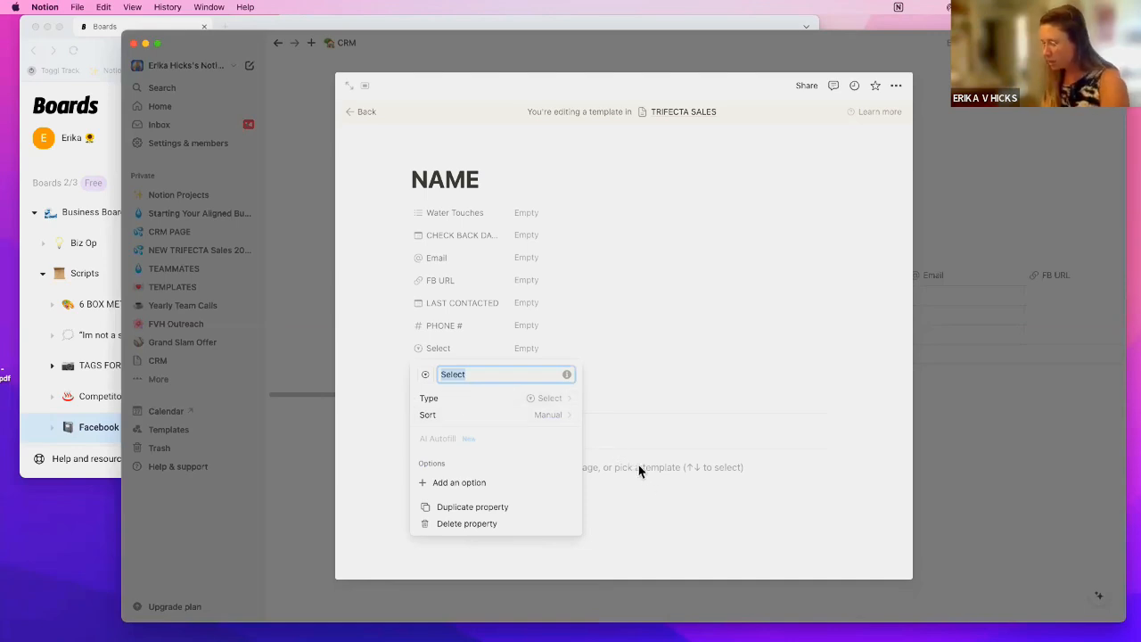
text(wher)
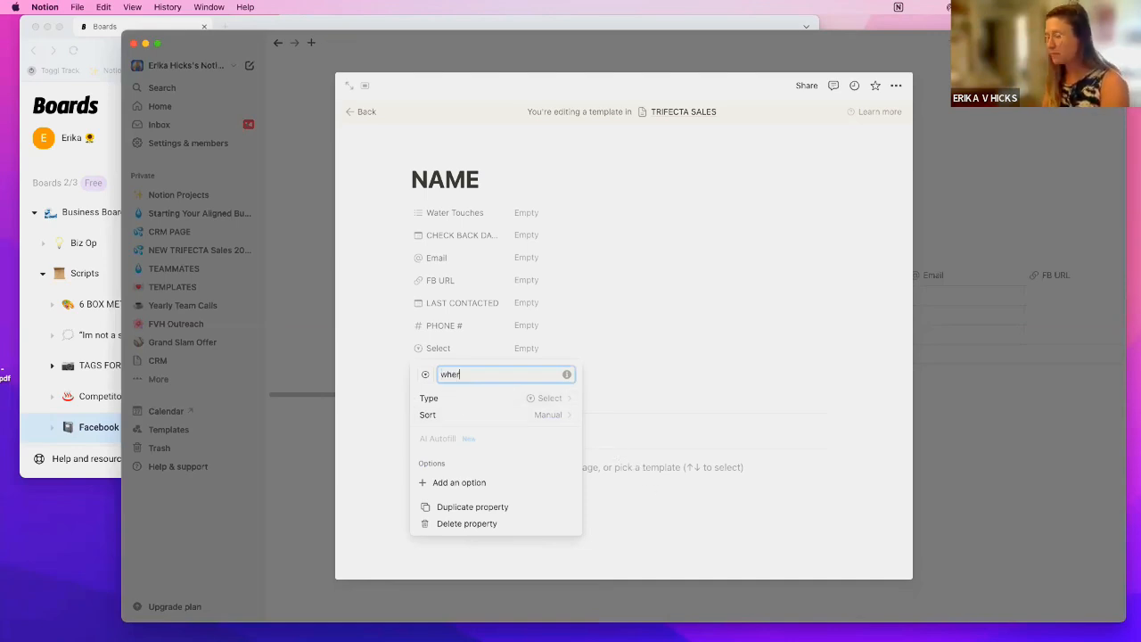
text(e did )
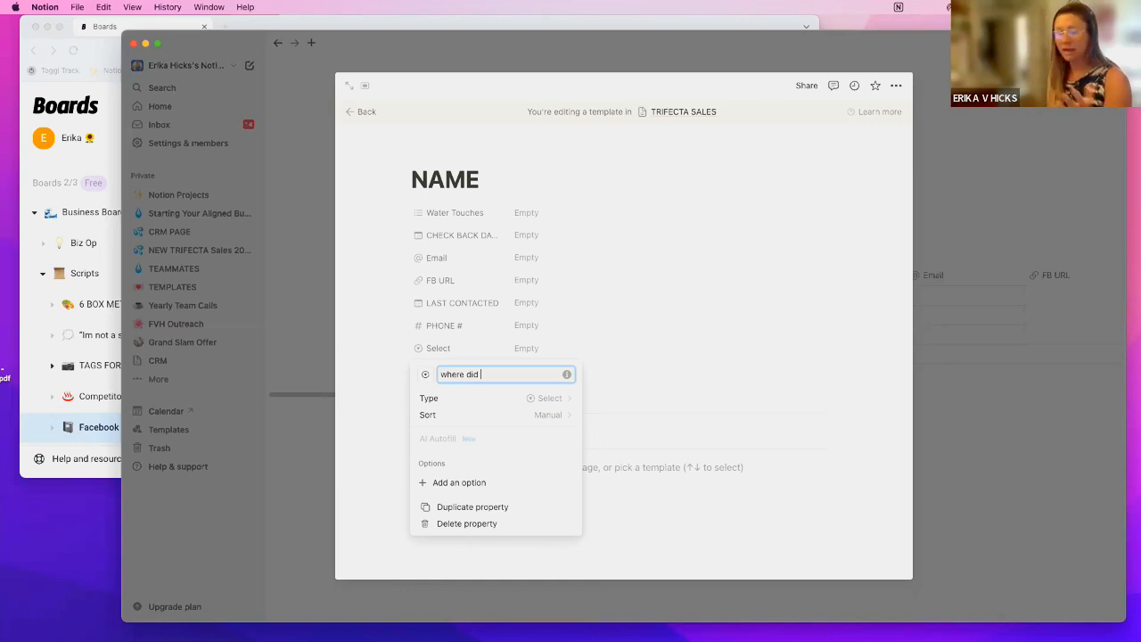
text(we meet)
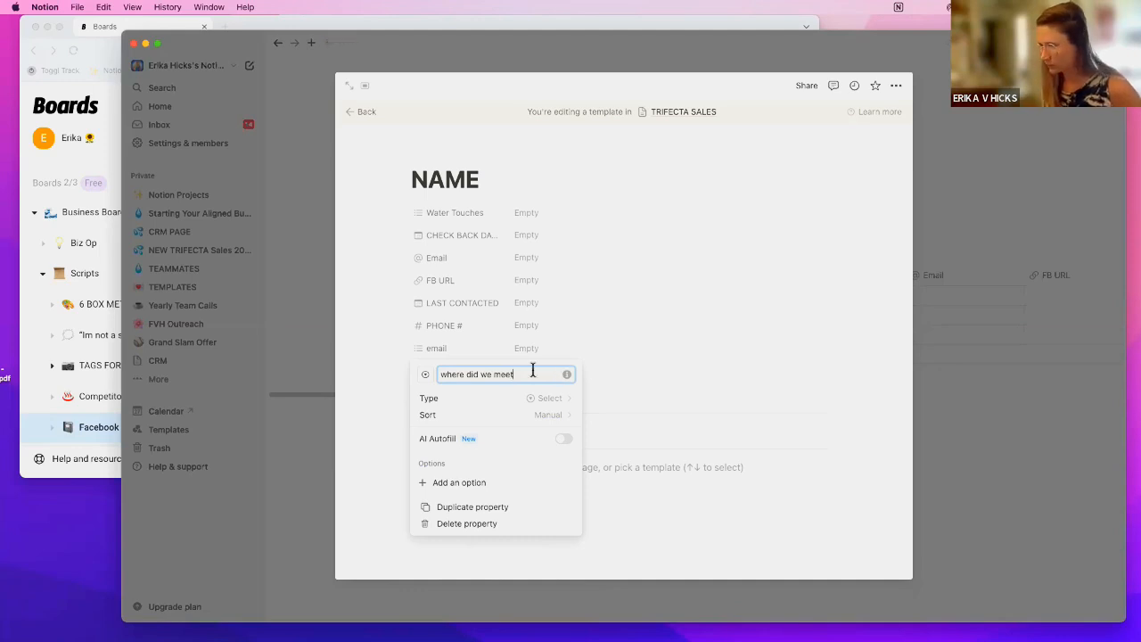
click(611, 359)
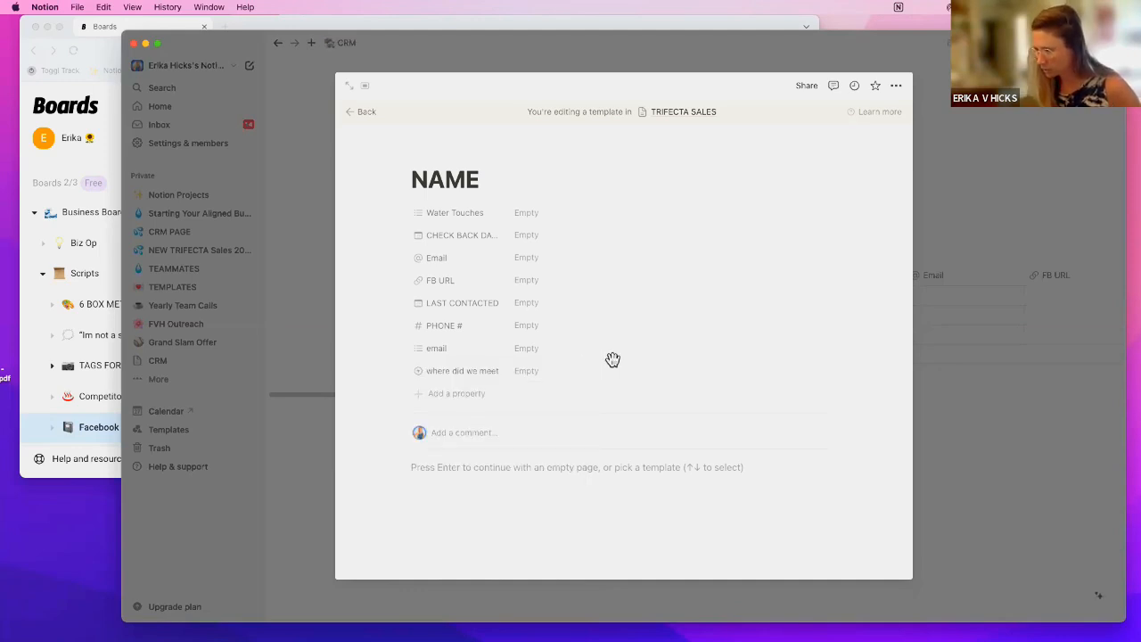
- Create the options "Lyons" and "Facebook" for the "where did we meet" property
click(546, 371)
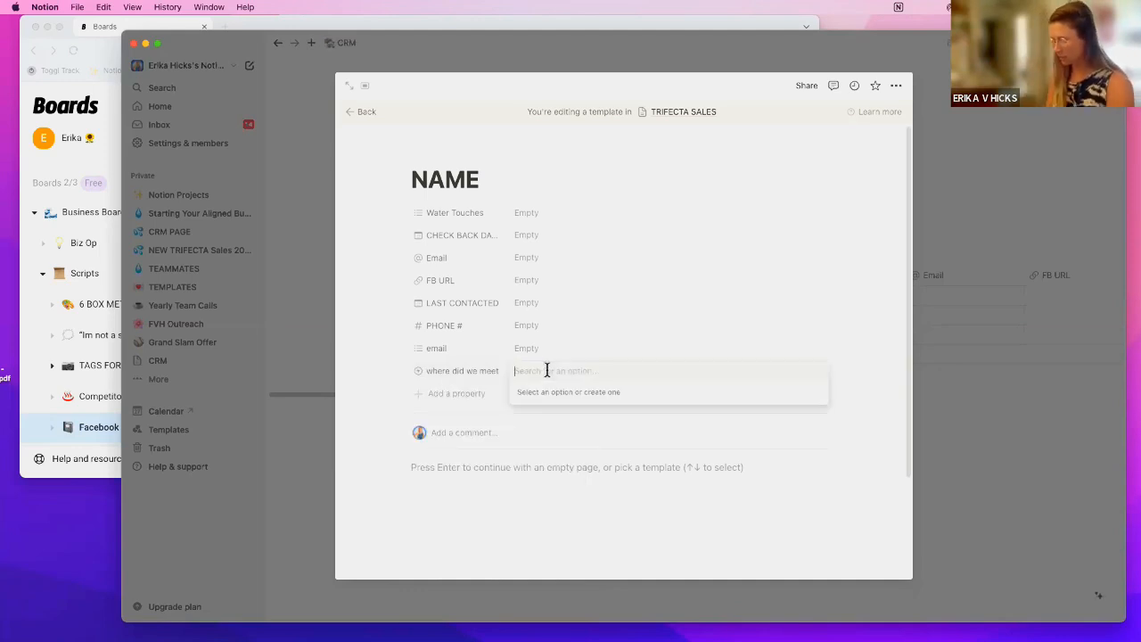
text(Lyons)
key(Return)
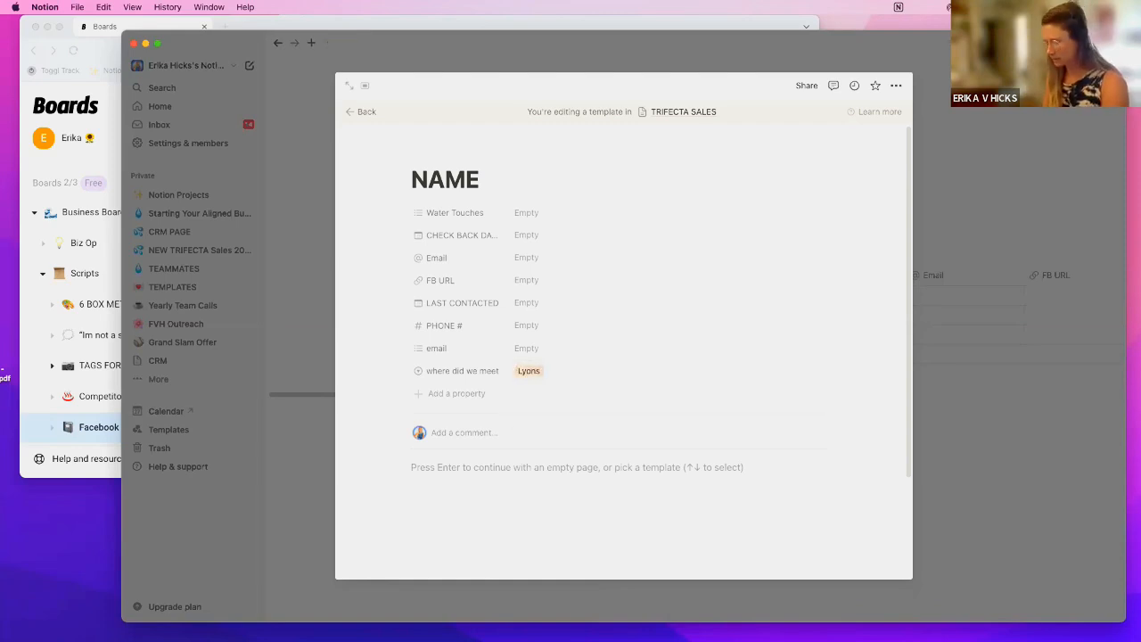
click(564, 373)
text(Facebook)
key(Return)
- Switch the "where did we meet" value to Lyons and back to Facebook
click(589, 371)
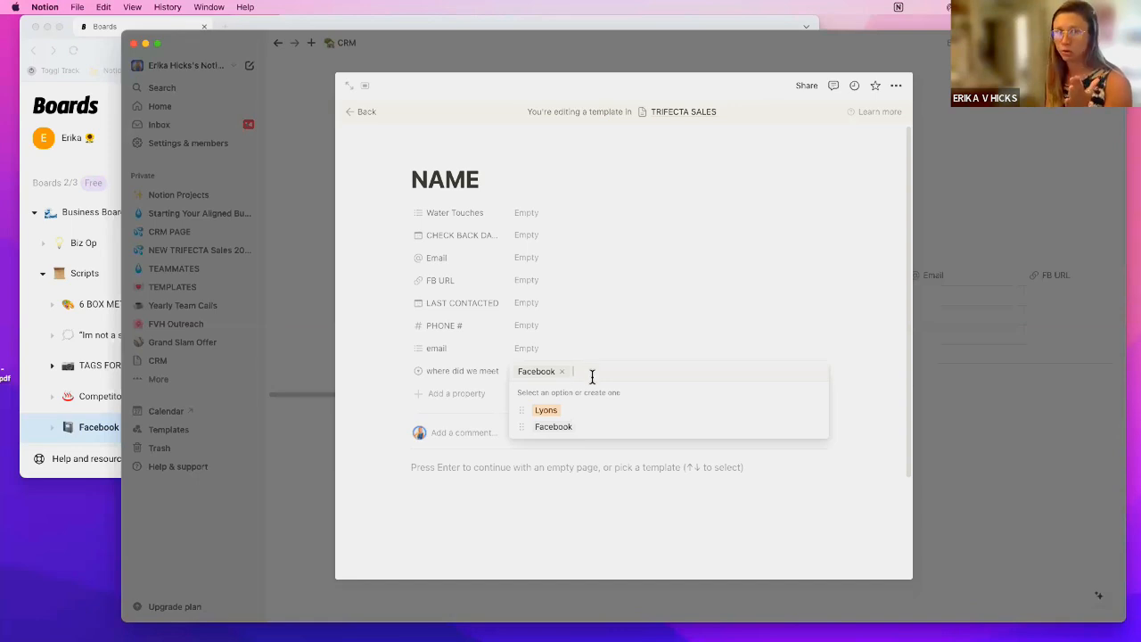
click(553, 410)
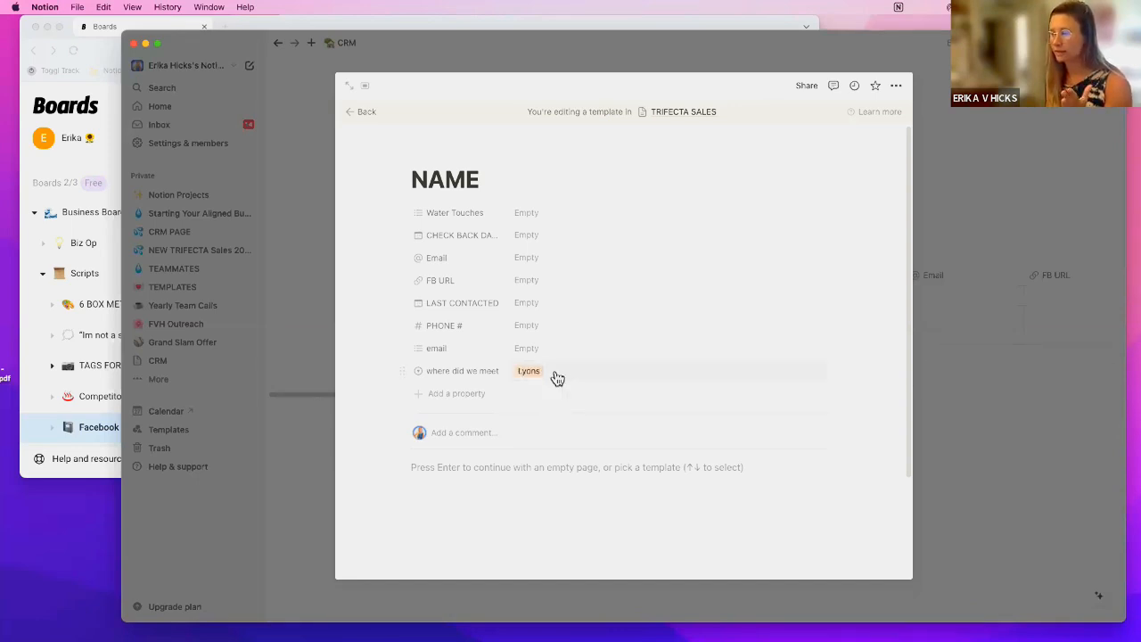
click(558, 376)
click(552, 426)
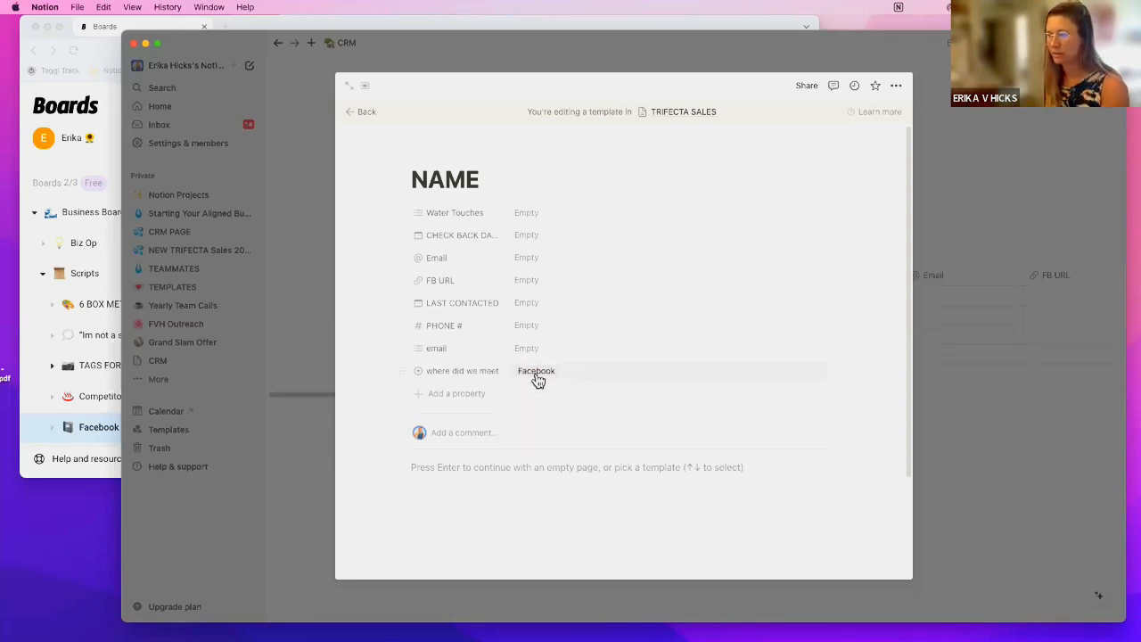
click(436, 398)
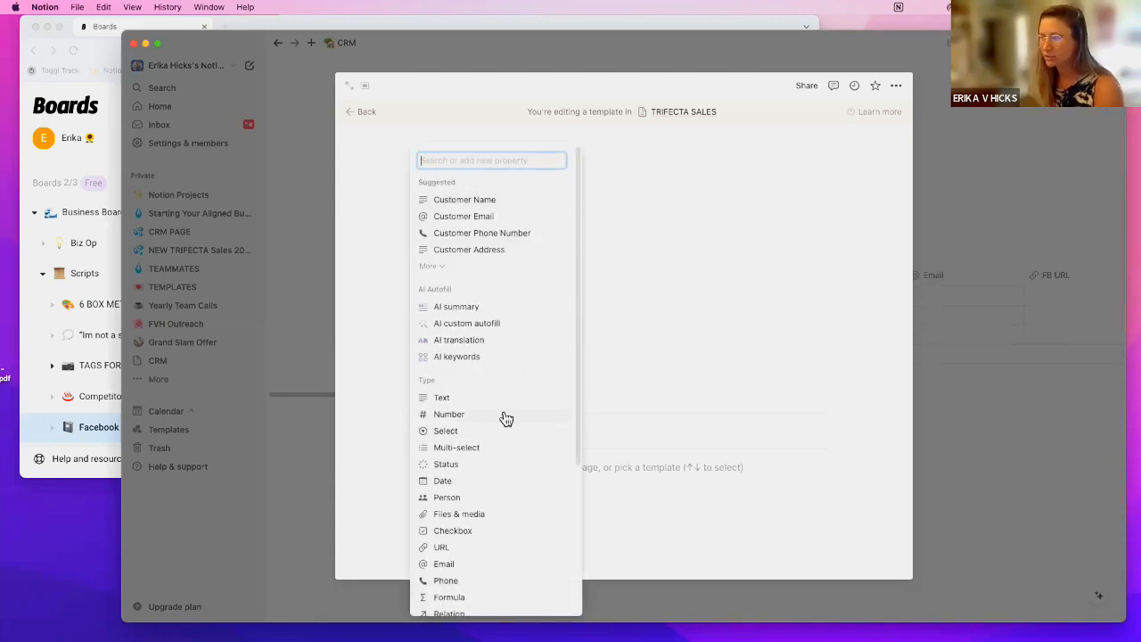
key(Escape)
- Create the further options "Instagram", "Farmers market" and "Aitport" for the "where did we meet" property
click(597, 376)
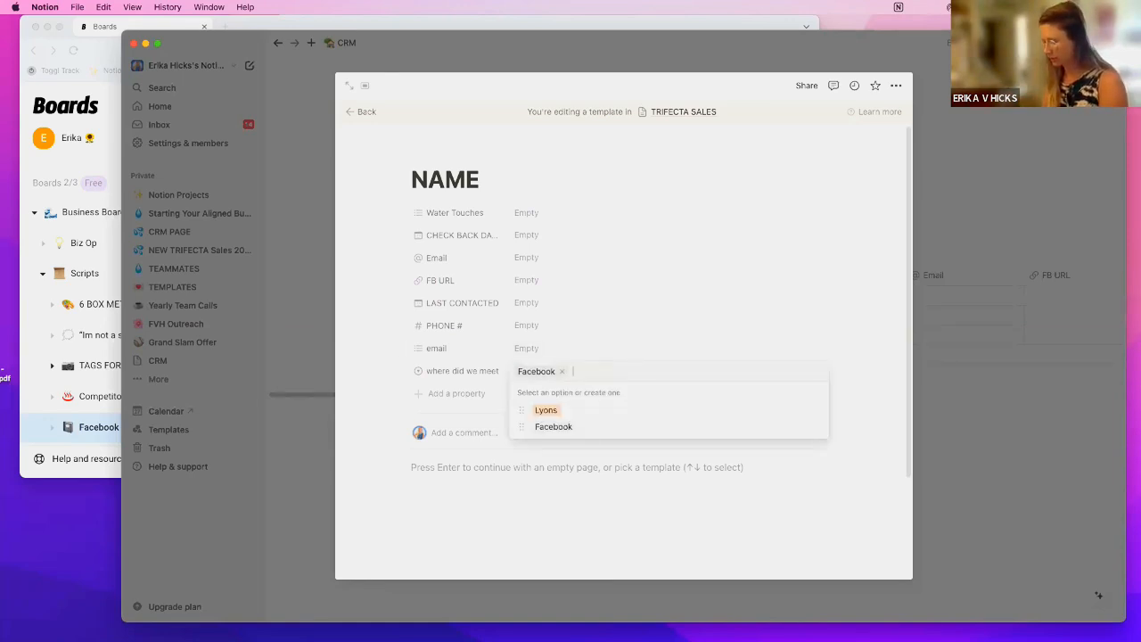
text(Instagram)
key(Return)
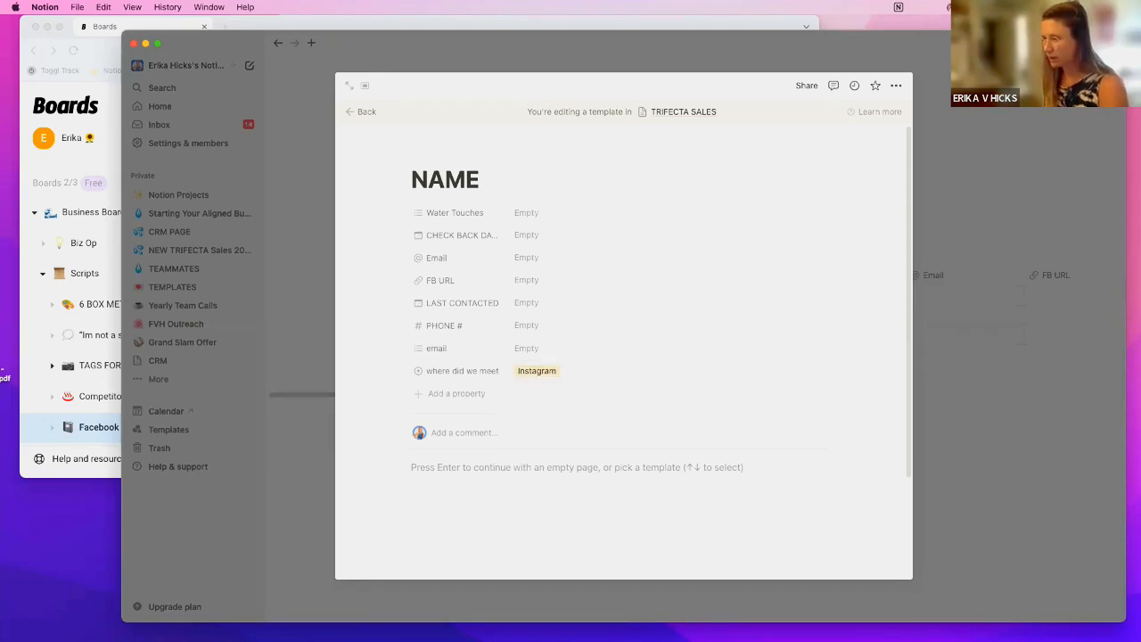
click(604, 367)
text(Farmers)
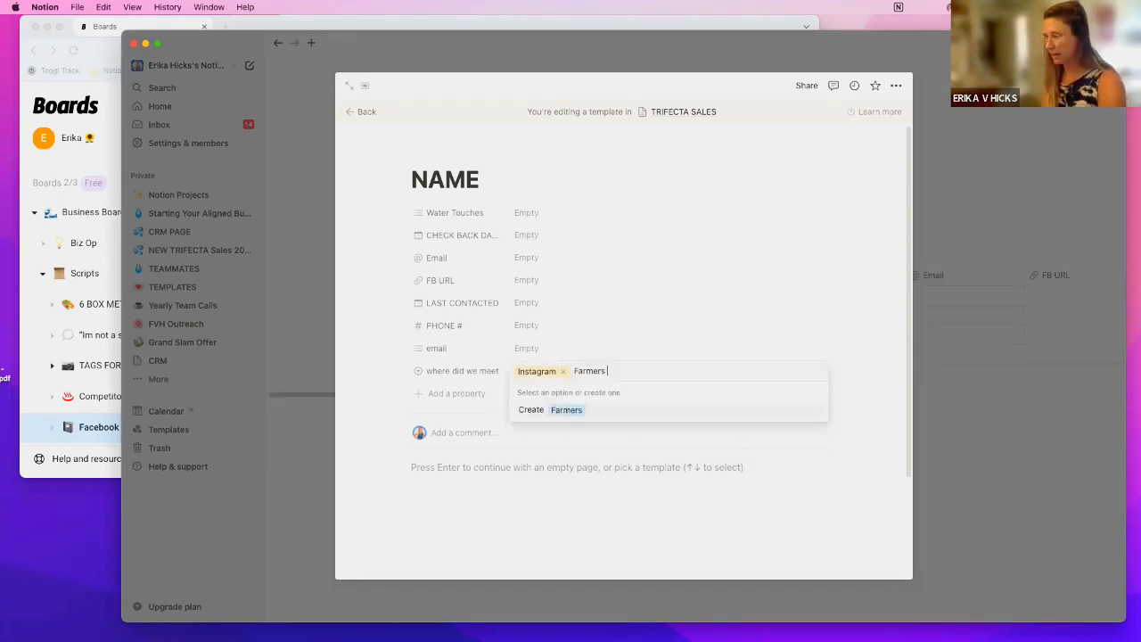
text( market)
key(Return)
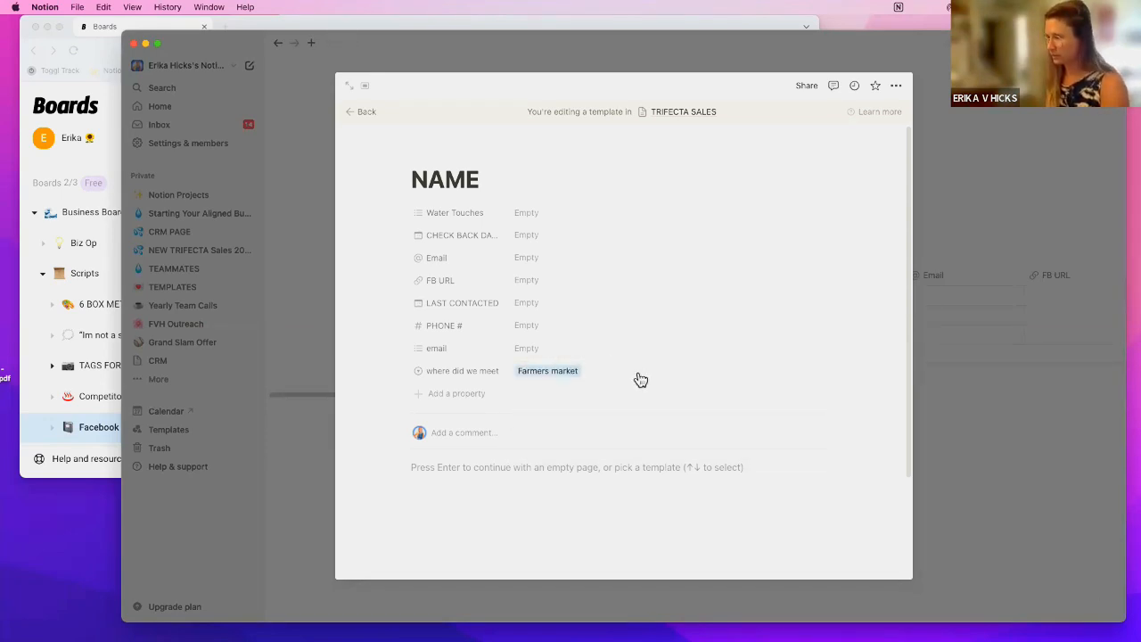
click(636, 378)
text(Aitport)
key(Return)
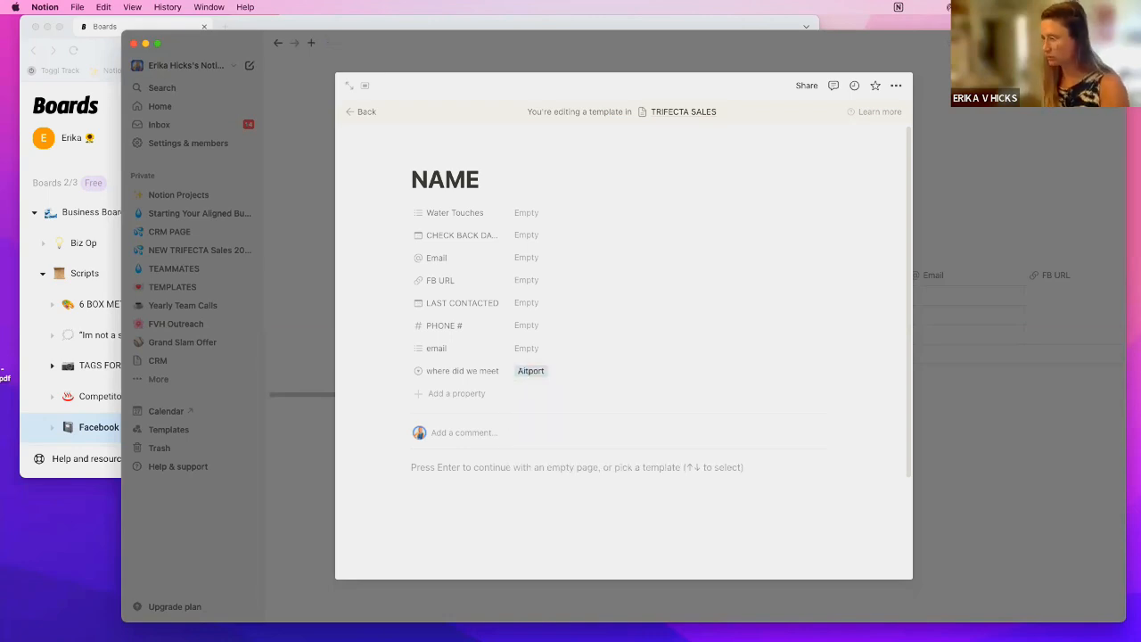
- Clear the selected option from "where did we meet" so the template leaves it empty
click(584, 366)
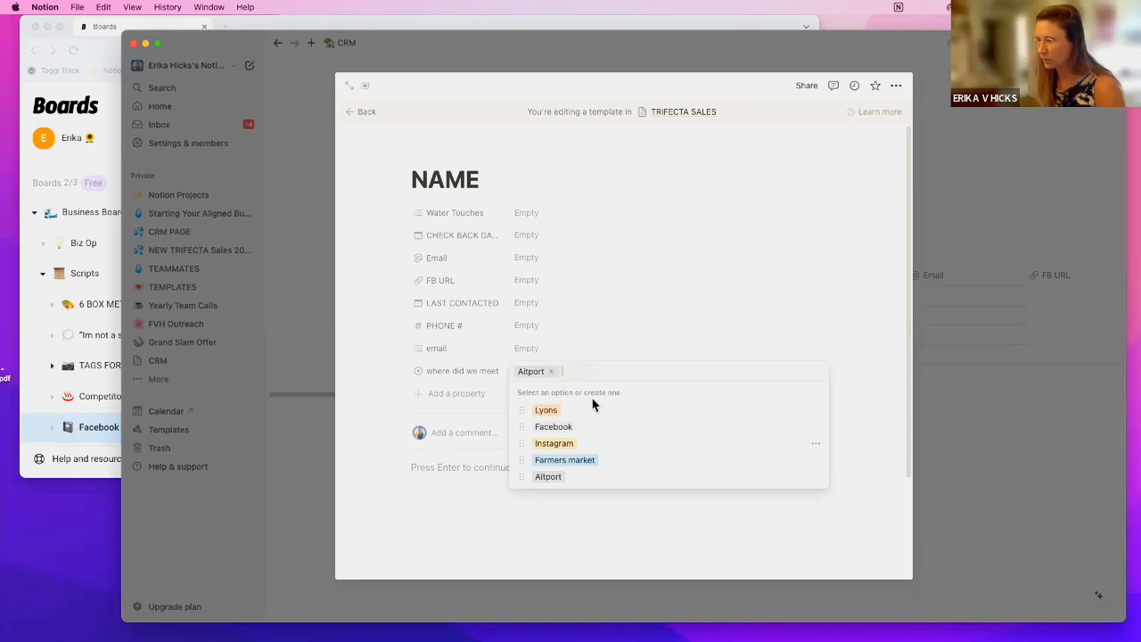
click(551, 373)
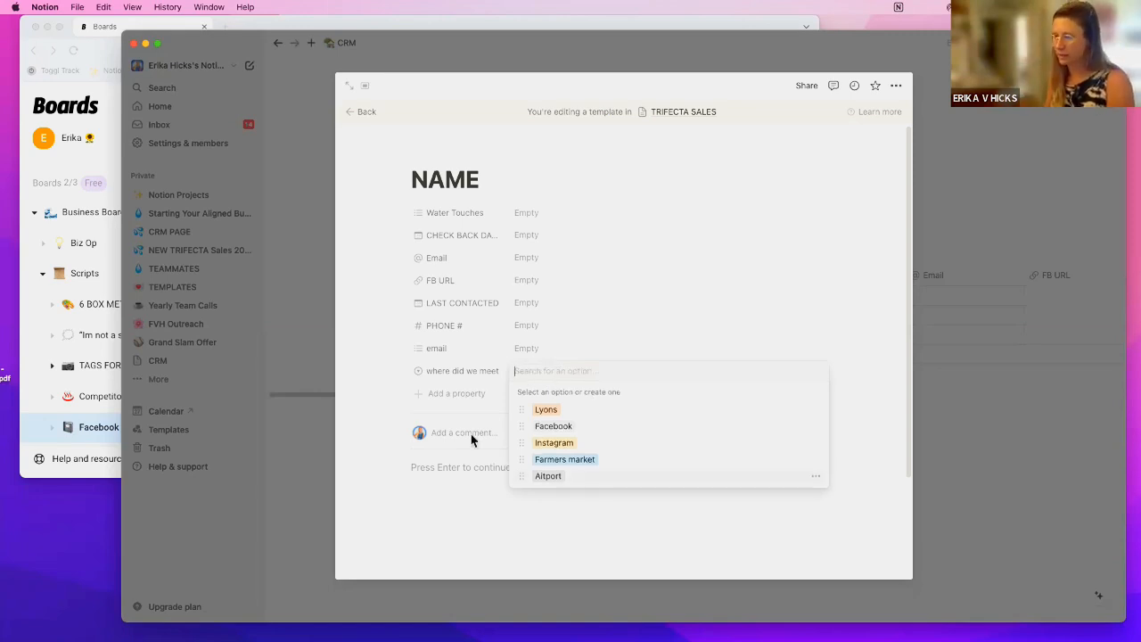
click(447, 498)
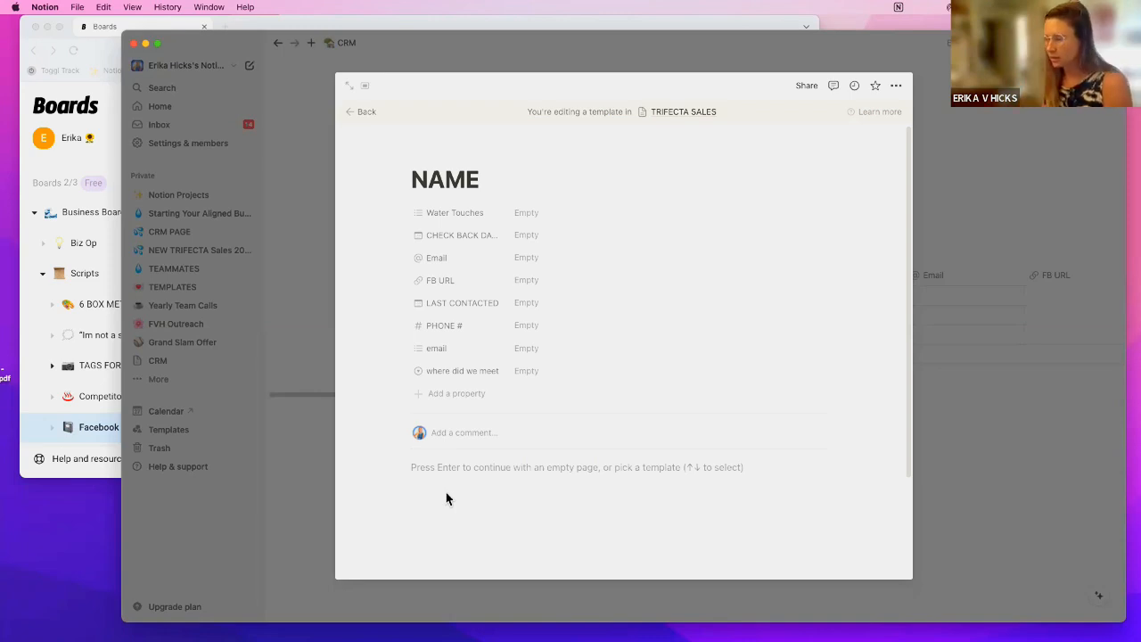
- Add a Status property to the template and rename its to-do option "Not started" to "LEAD"
click(444, 395)
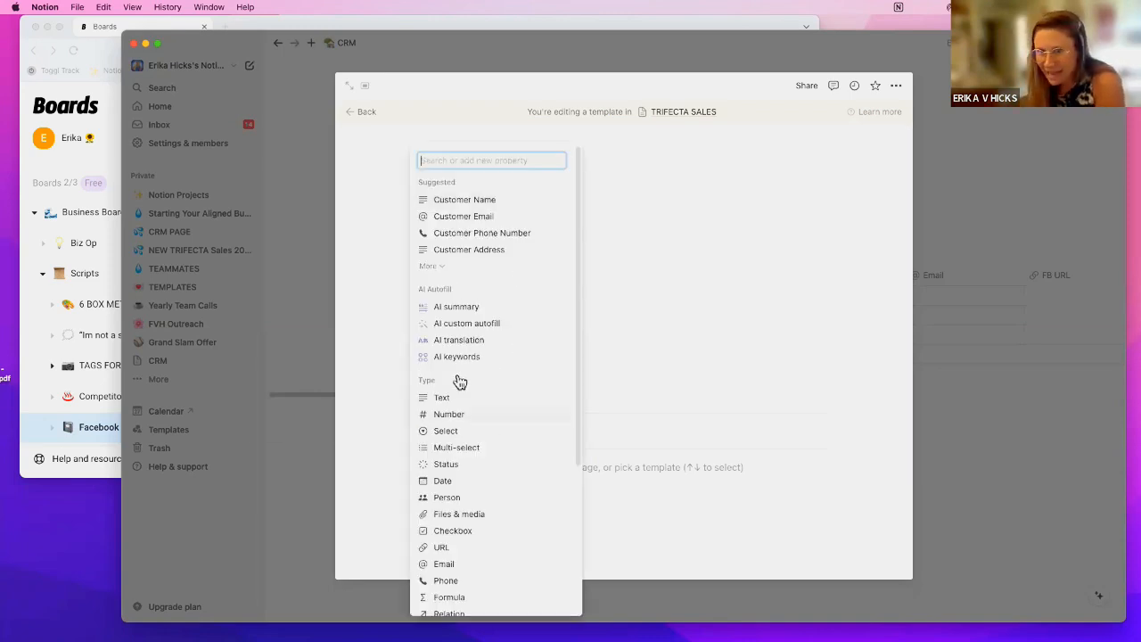
click(455, 467)
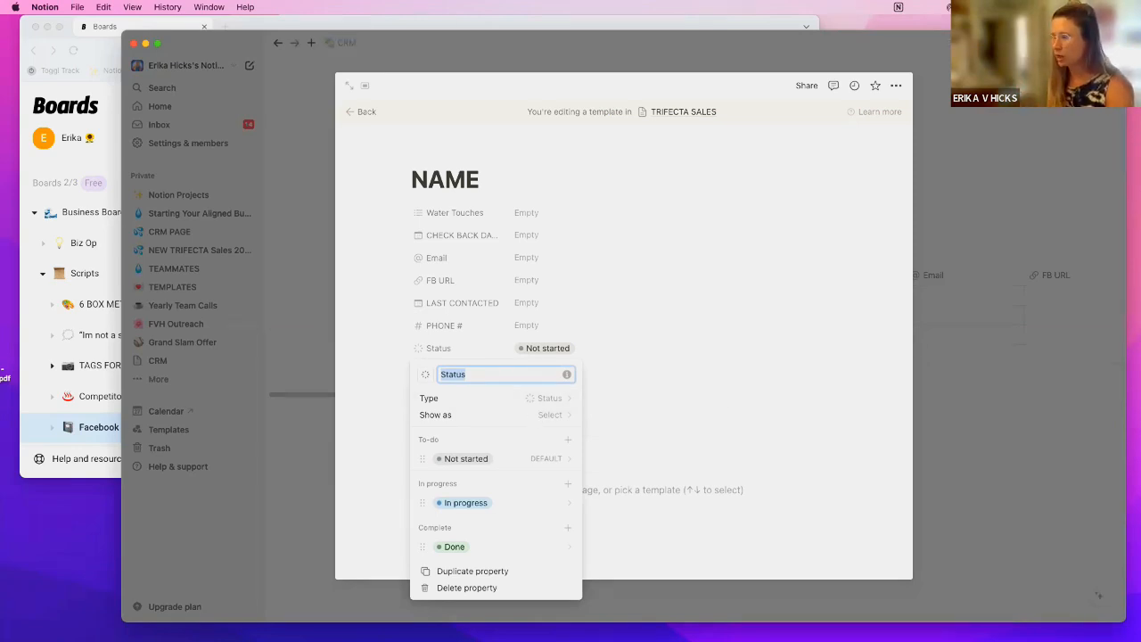
click(568, 461)
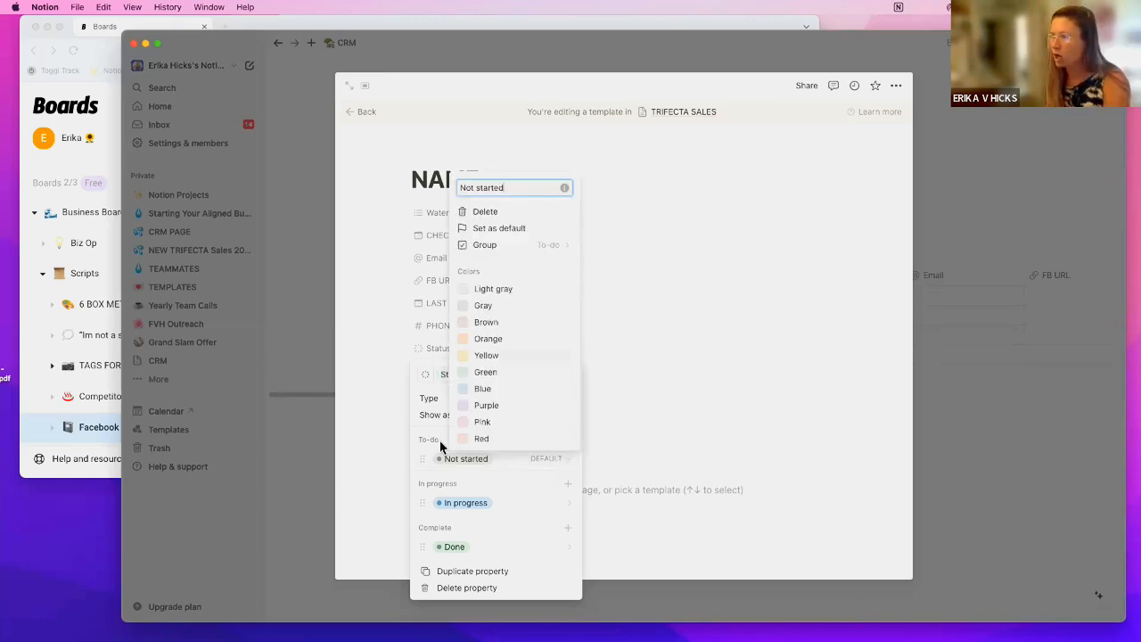
drag(506, 190, 444, 194)
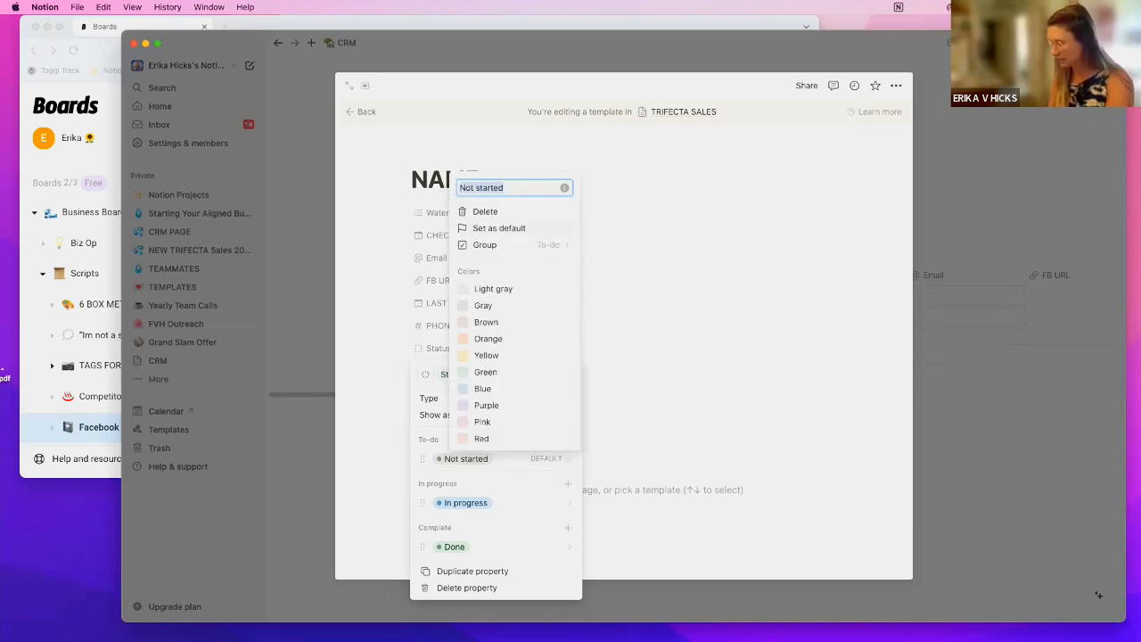
text(LEAD)
key(Return)
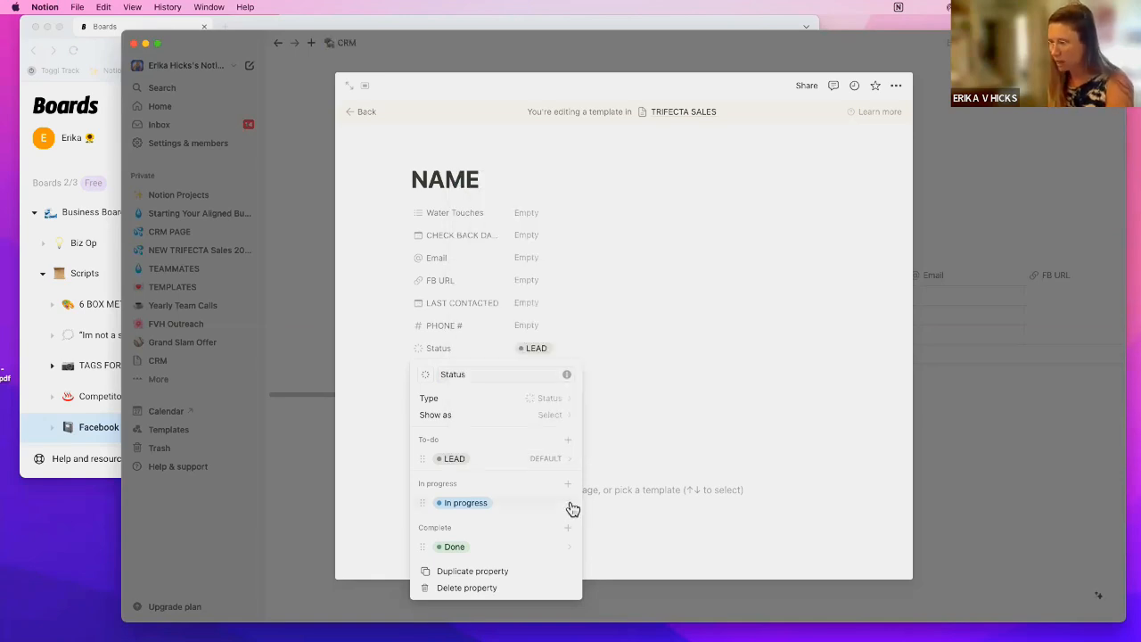
- Rename the Status option "In progress" to "FILTER LEAD" and the option "Done" to "new biz partner"
click(571, 504)
drag(514, 232, 444, 234)
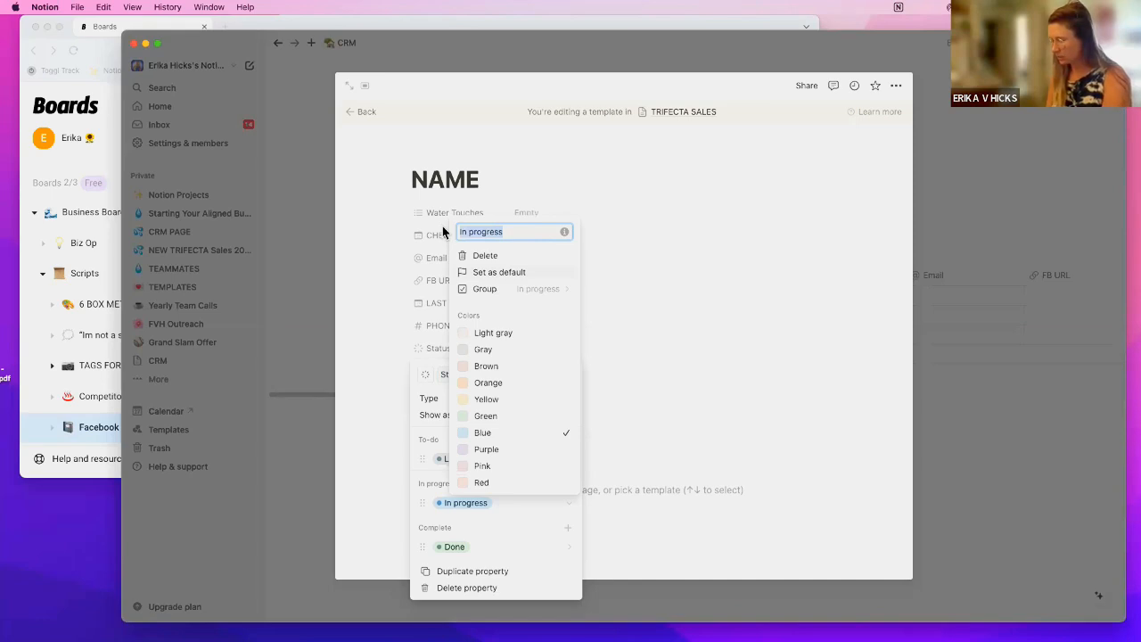
text(FILTER LEAD)
key(Return)
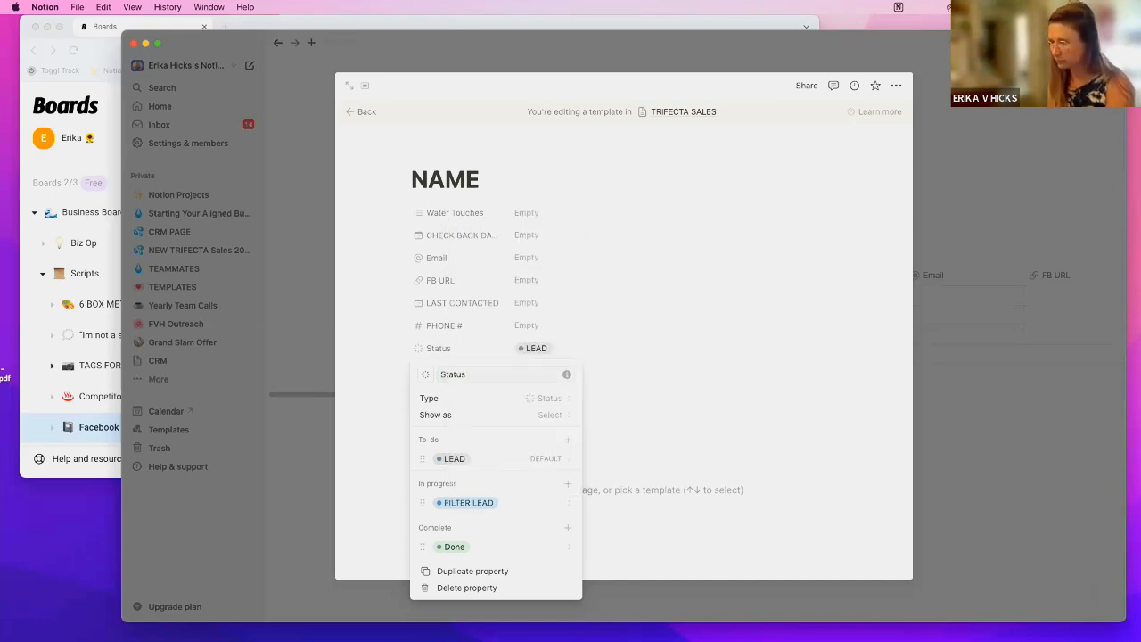
click(570, 548)
drag(510, 275, 438, 279)
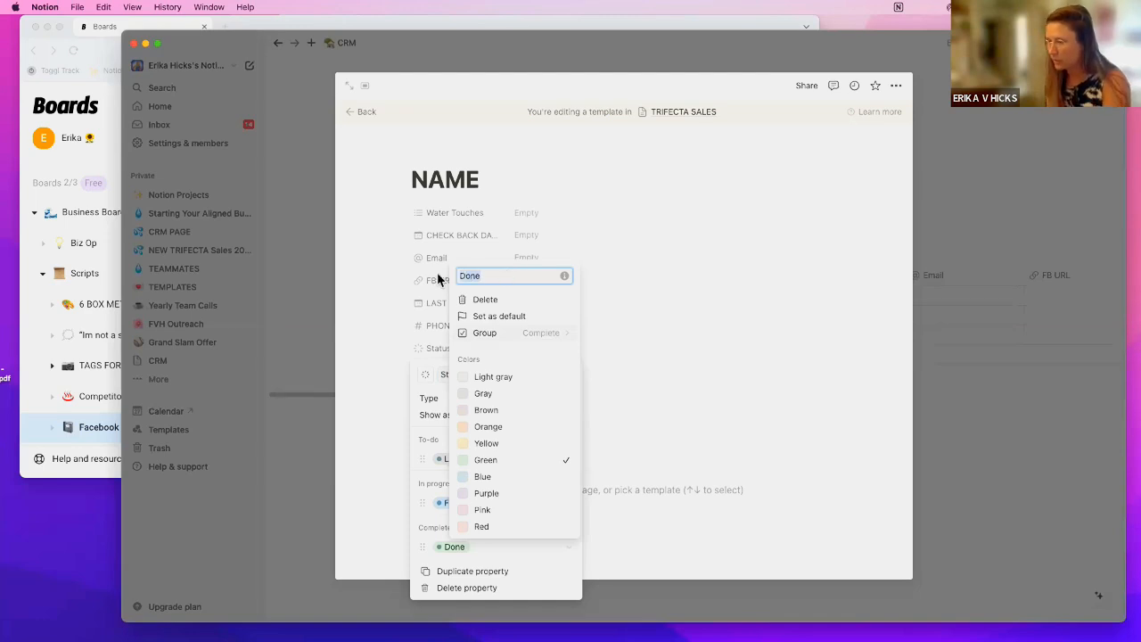
text(new biz partner)
key(Return)
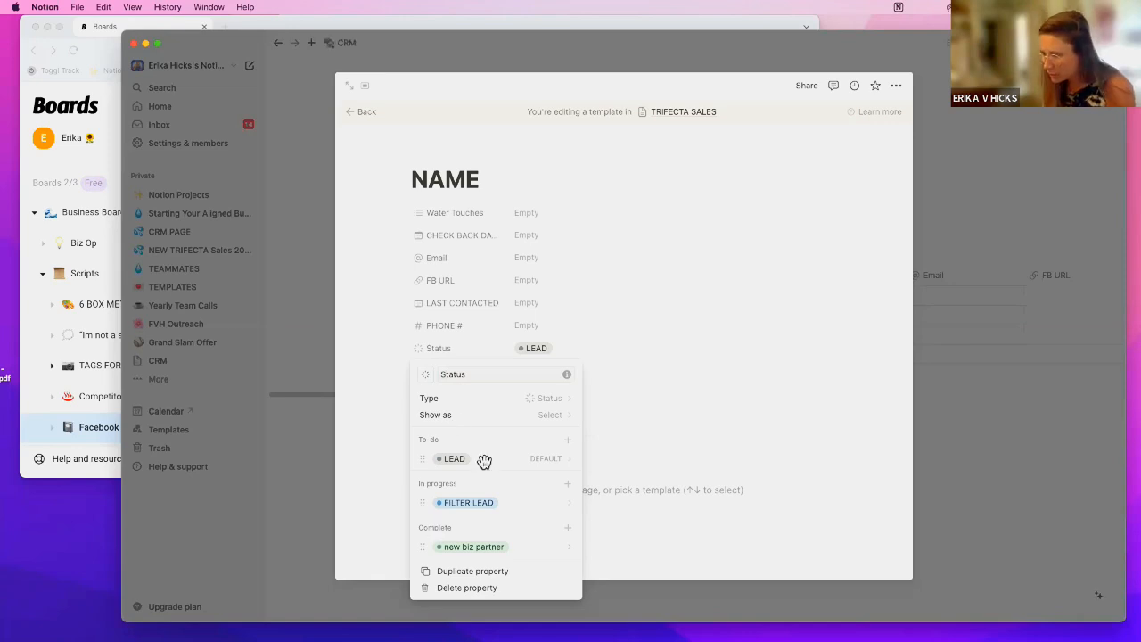
click(556, 401)
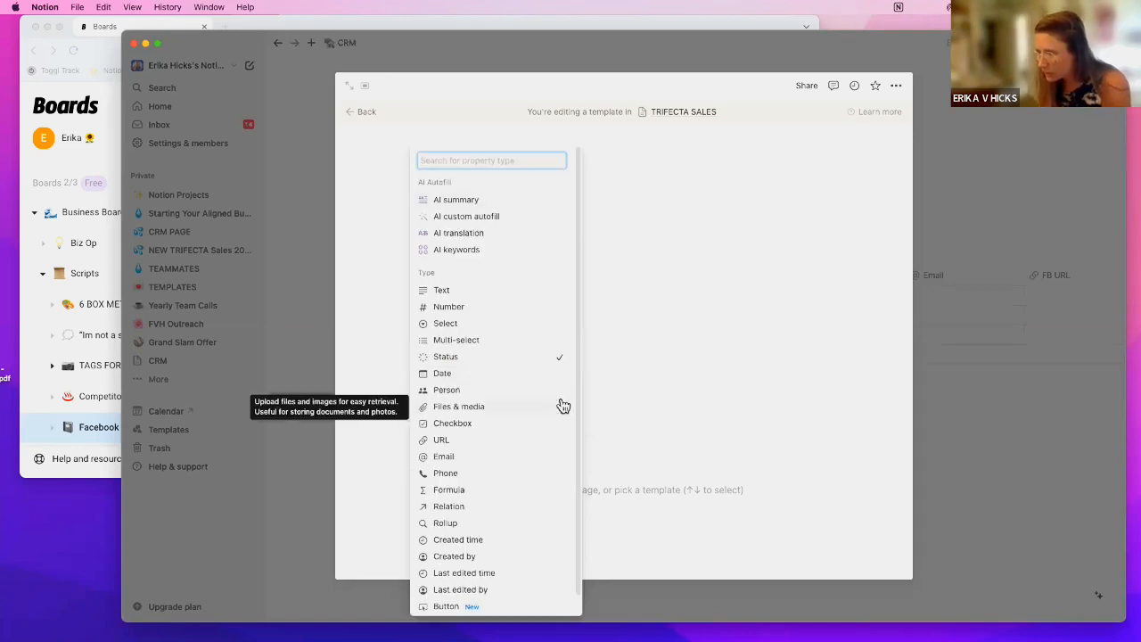
click(660, 362)
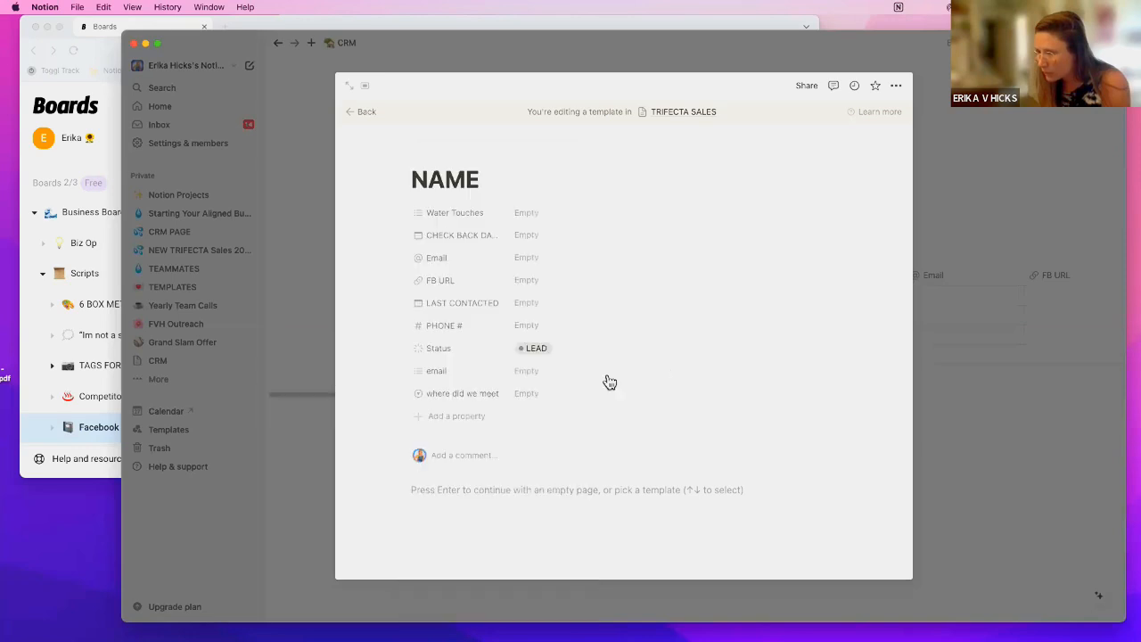
click(468, 346)
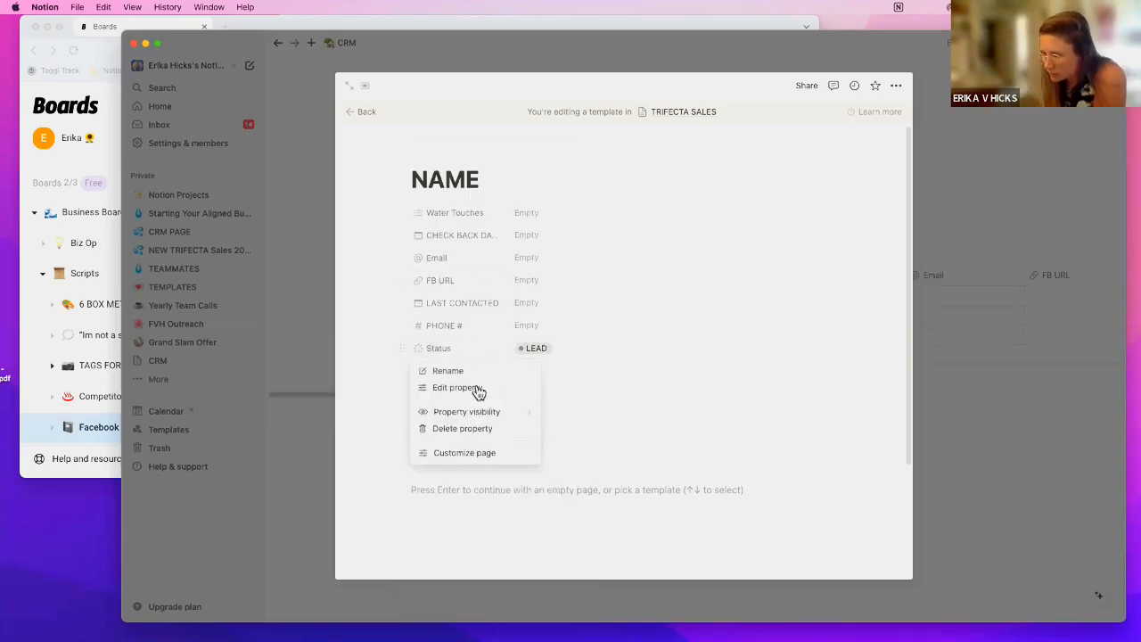
key(Escape)
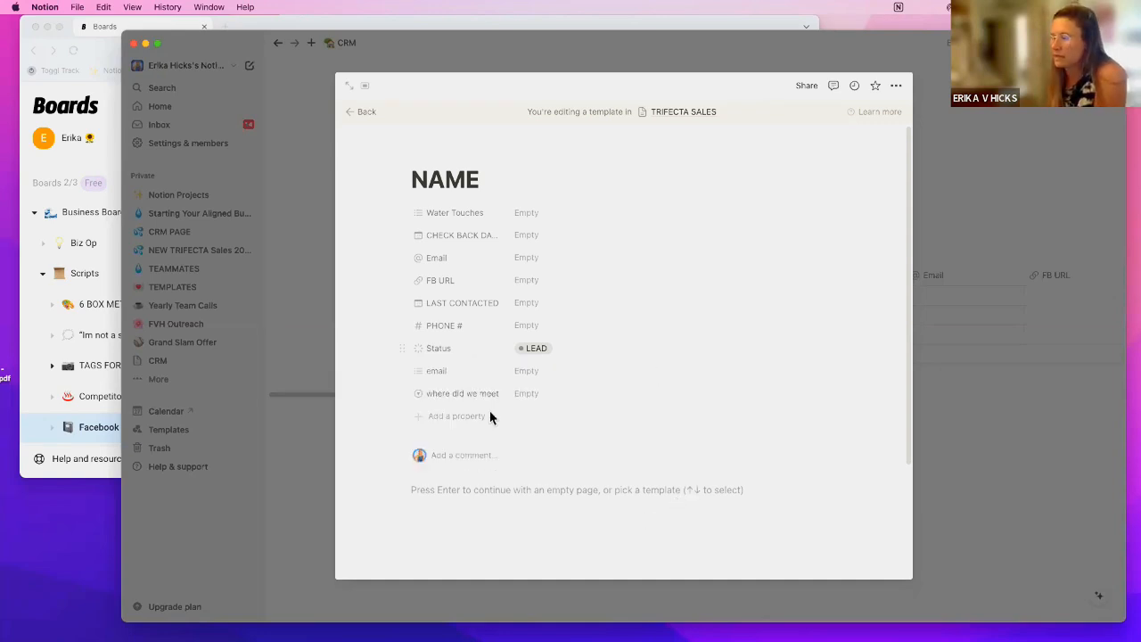
click(445, 352)
click(451, 386)
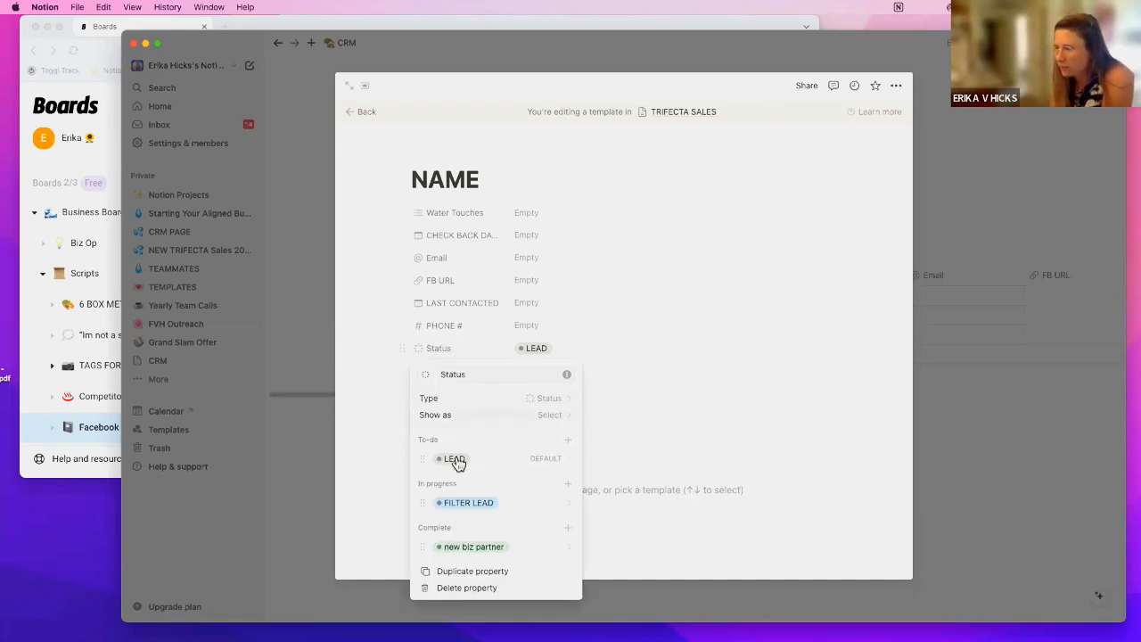
click(567, 441)
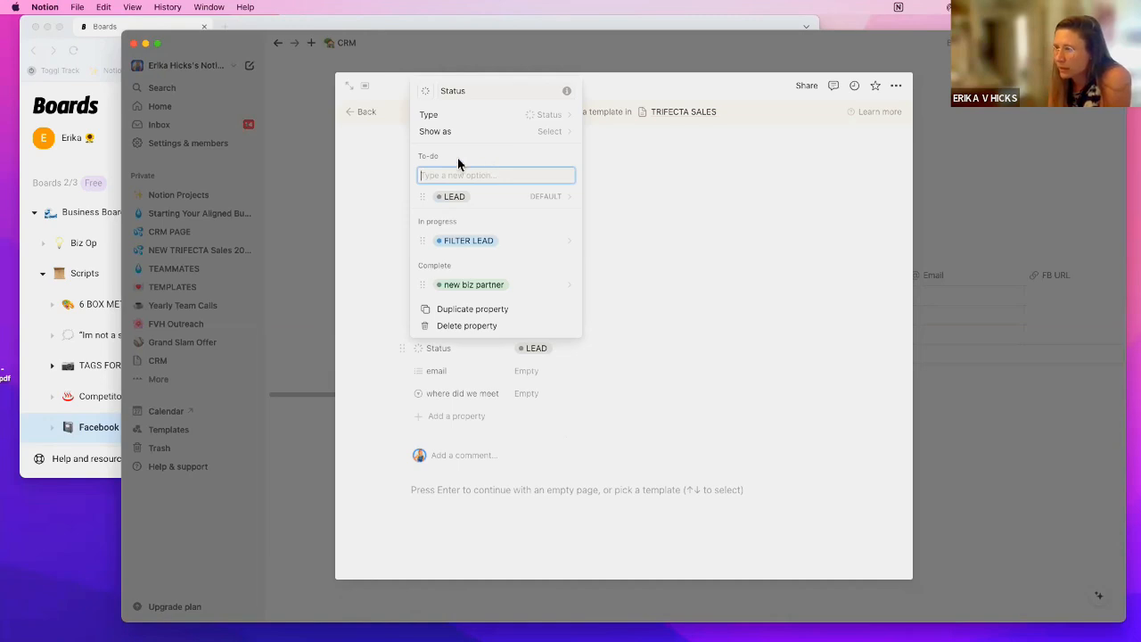
key(Escape)
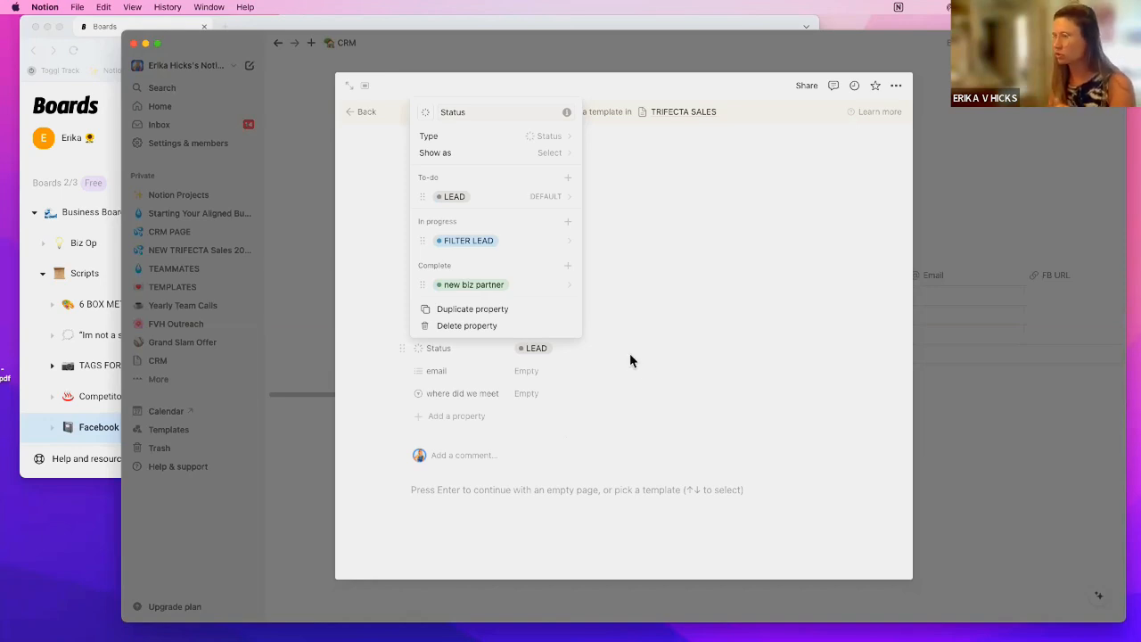
key(Escape)
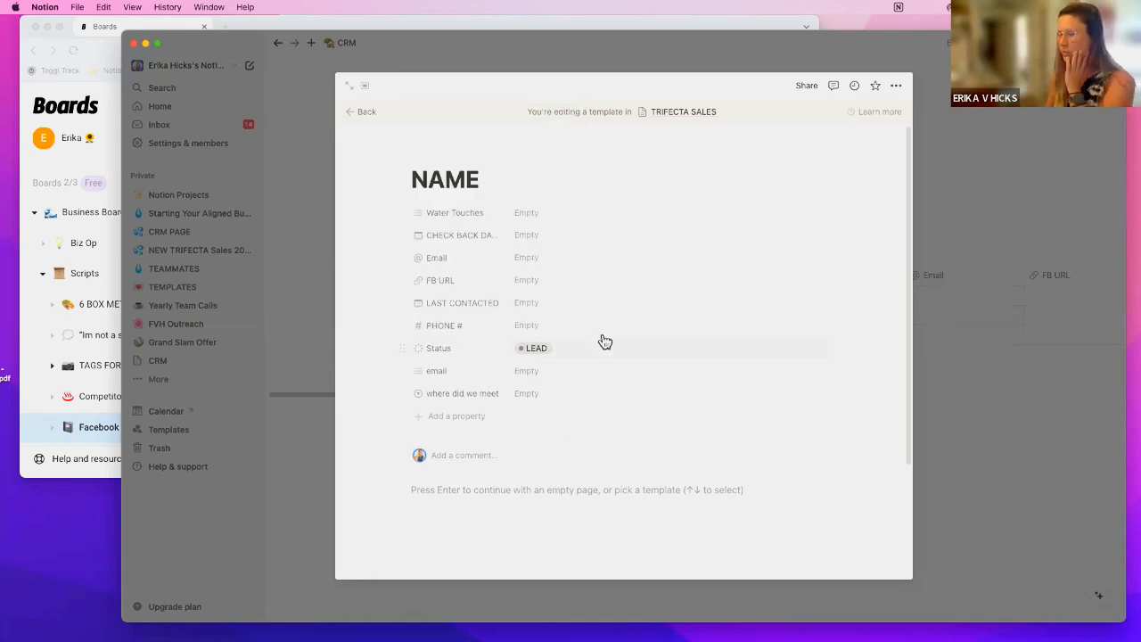
- Review the options offered for the Status value in the template
click(562, 350)
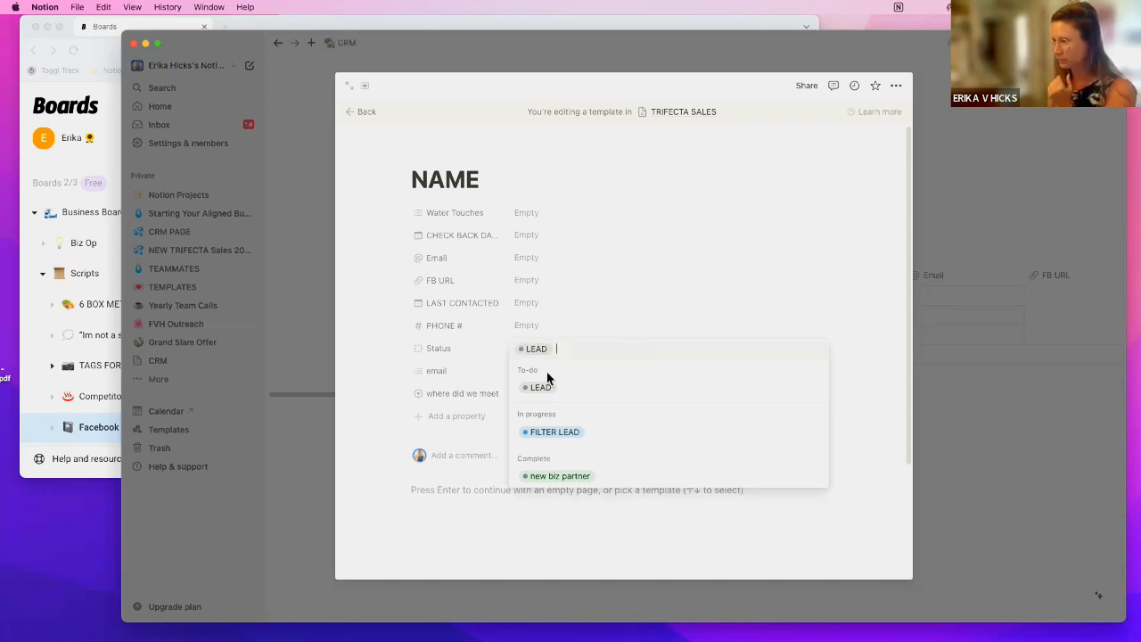
click(585, 303)
click(553, 348)
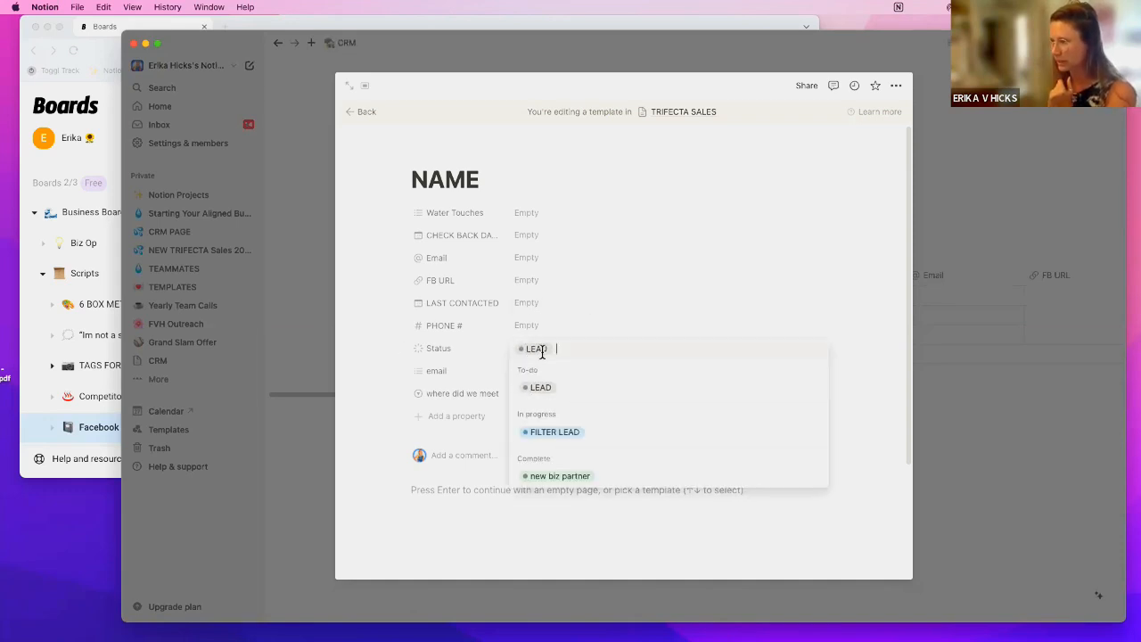
click(628, 321)
scroll(637, 396, down, 3)
scroll(608, 395, up, 3)
click(458, 421)
scroll(484, 377, down, 3)
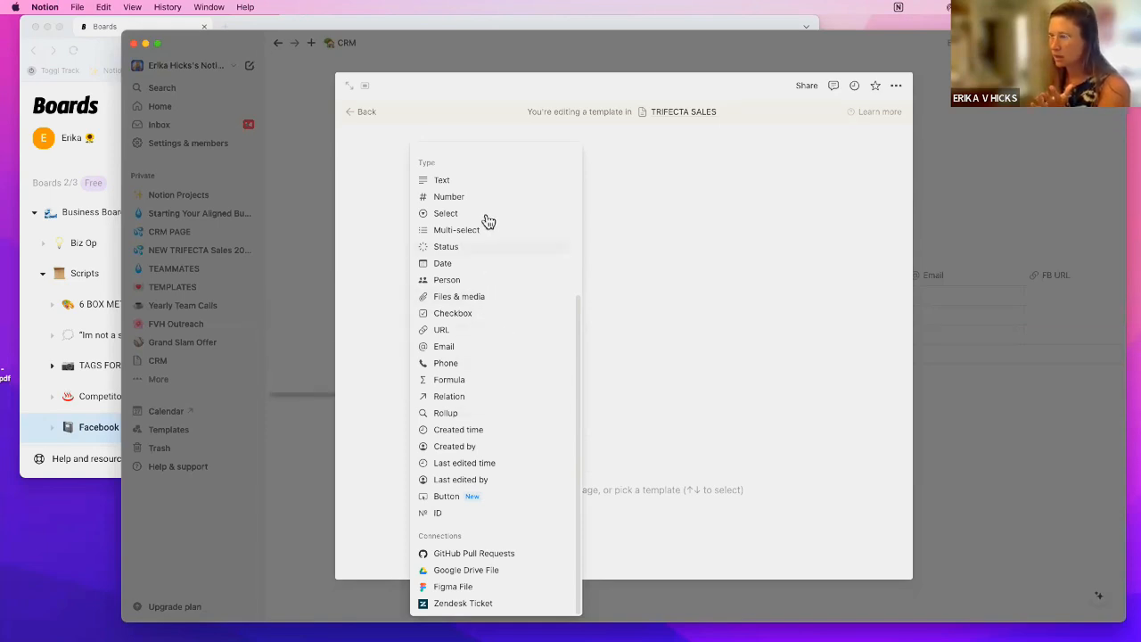
scroll(527, 351, up, 1)
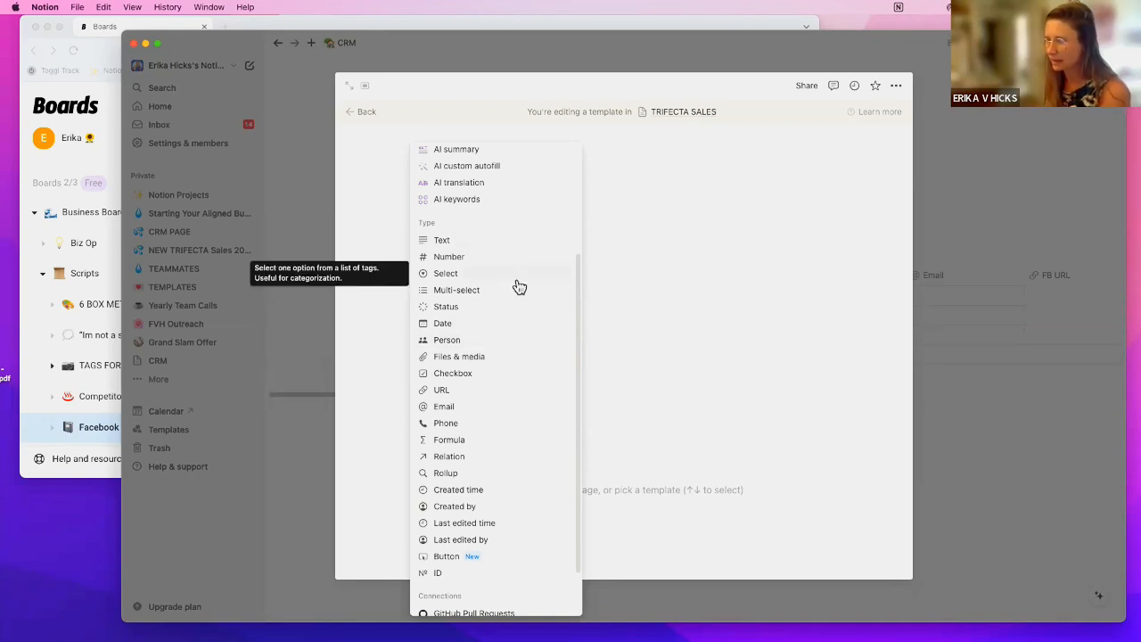
click(695, 537)
- Write the lines "About:" and "Follow Up:" in the template's page body, separated by an empty line
scroll(558, 463, down, 1)
scroll(558, 471, down, 3)
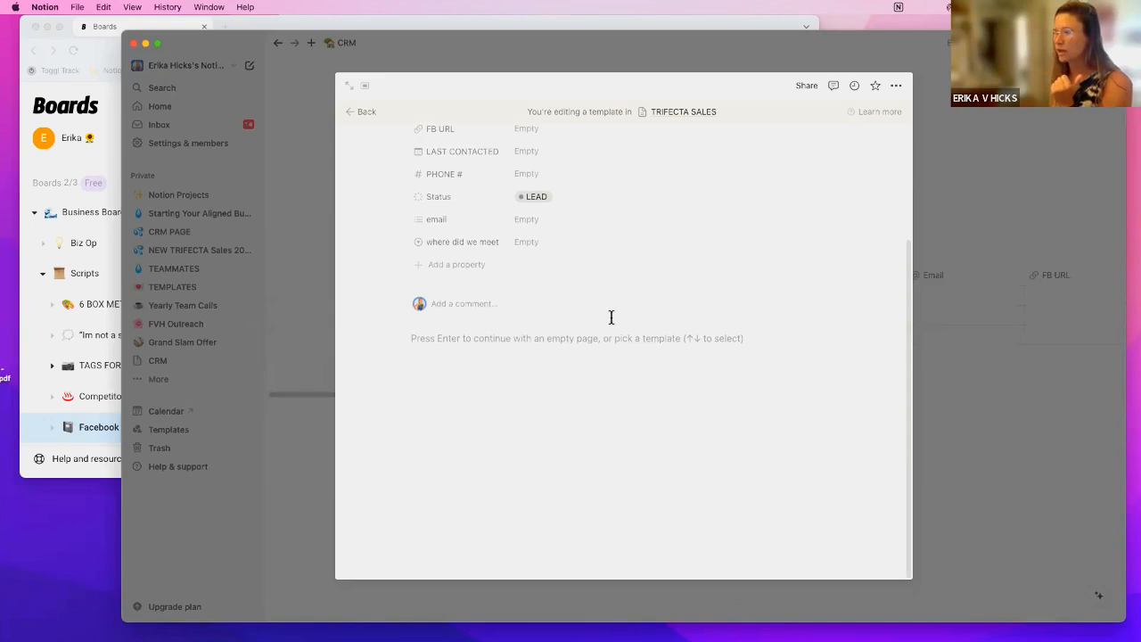
click(441, 338)
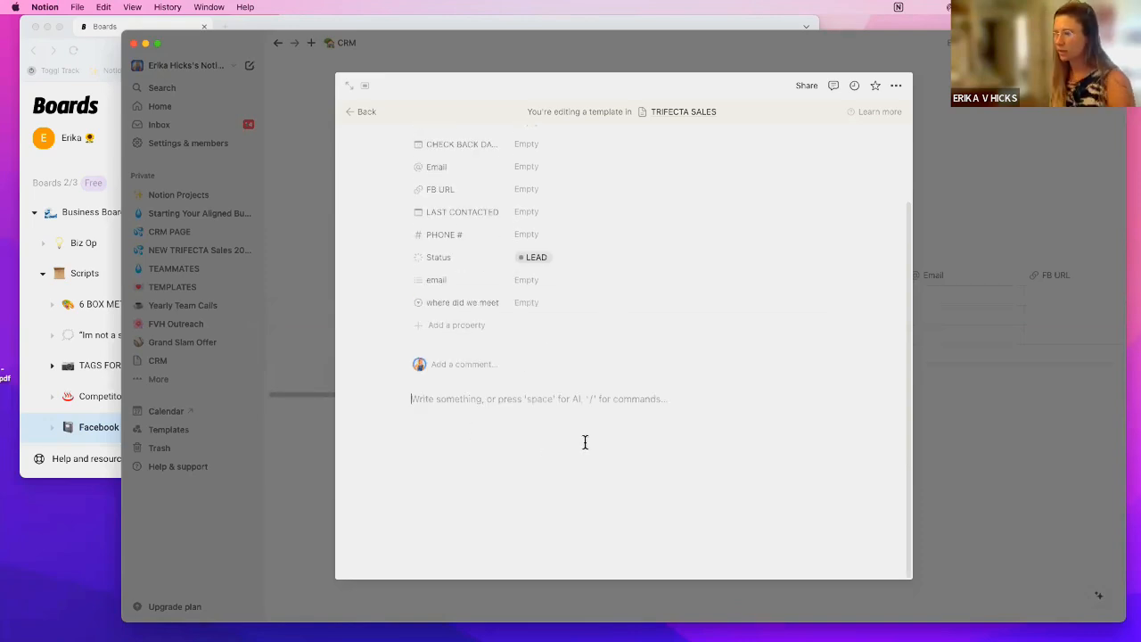
text(A)
key(BackSpace)
text(AB)
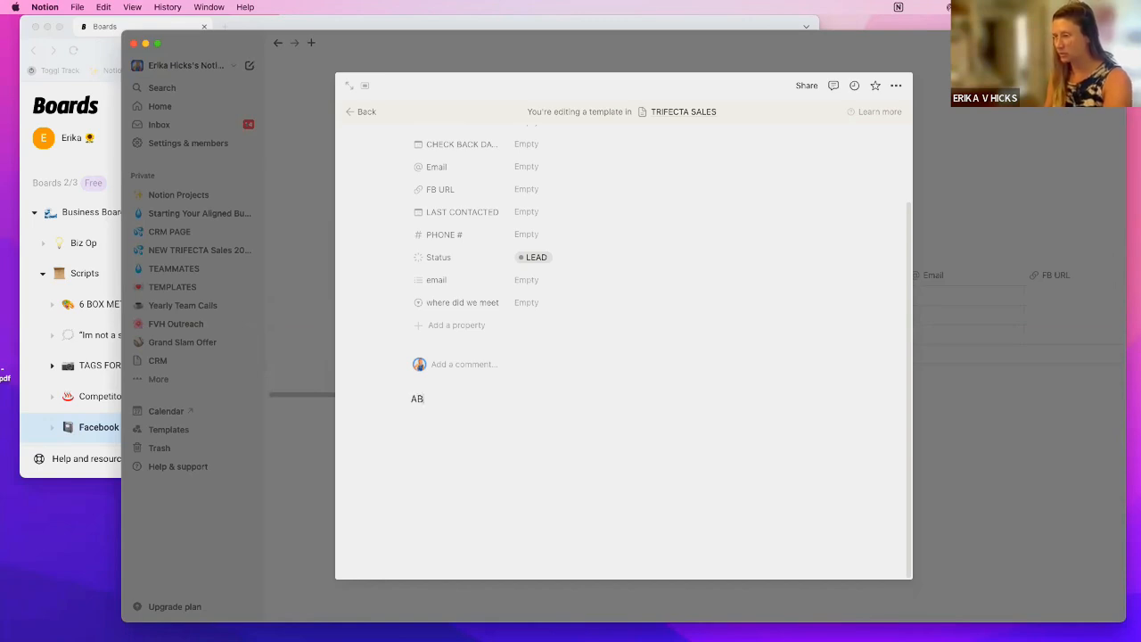
text(out:)
key(Return)
key(Return)
text(Follow Up:)
key(Return)
- Insert a new line below "About:" and turn it into a bulleted list
click(449, 401)
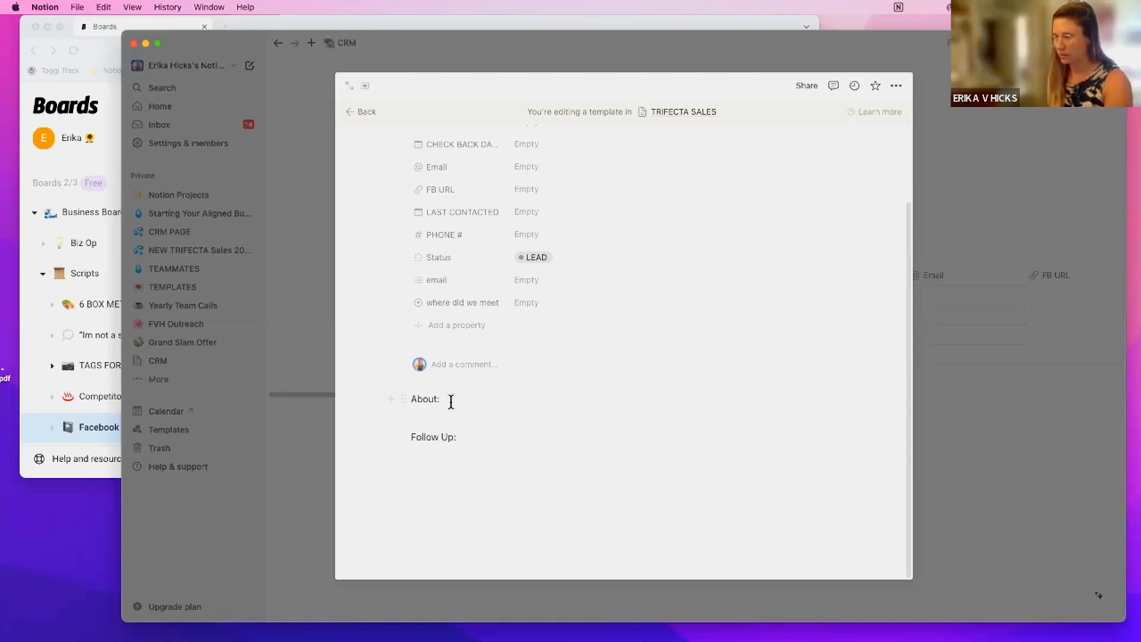
key(Return)
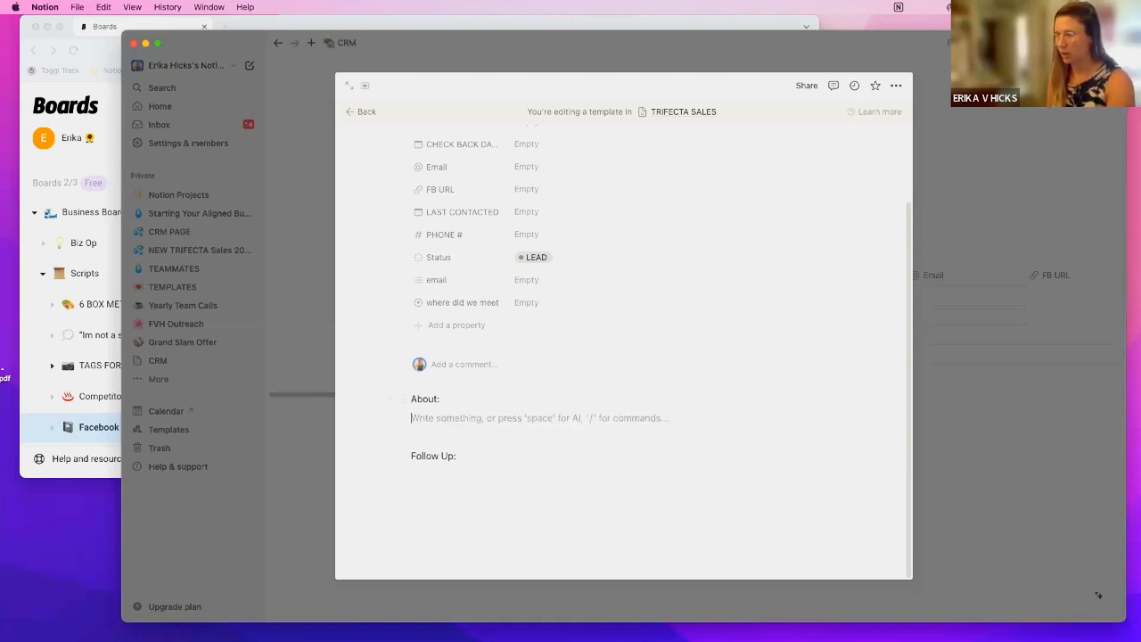
click(404, 420)
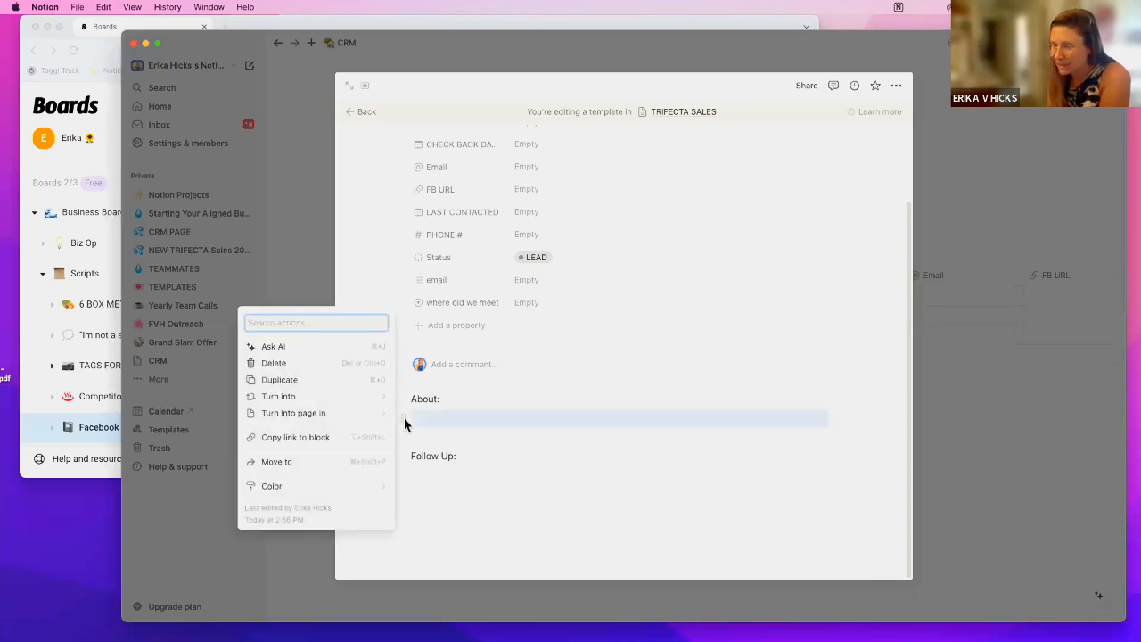
mouse_move(309, 398)
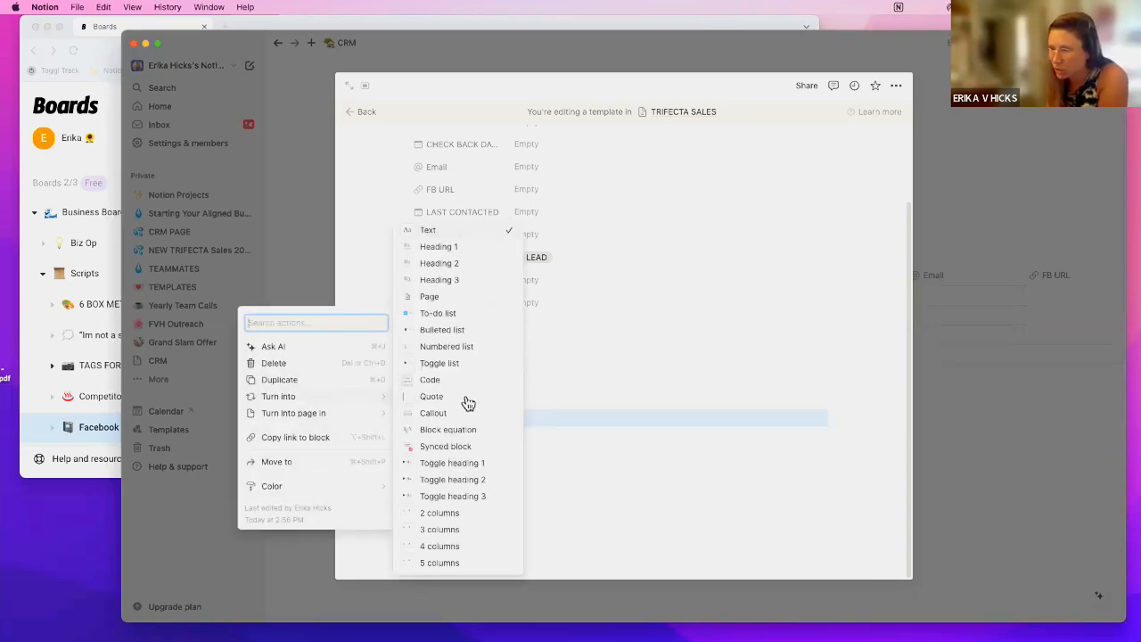
click(464, 330)
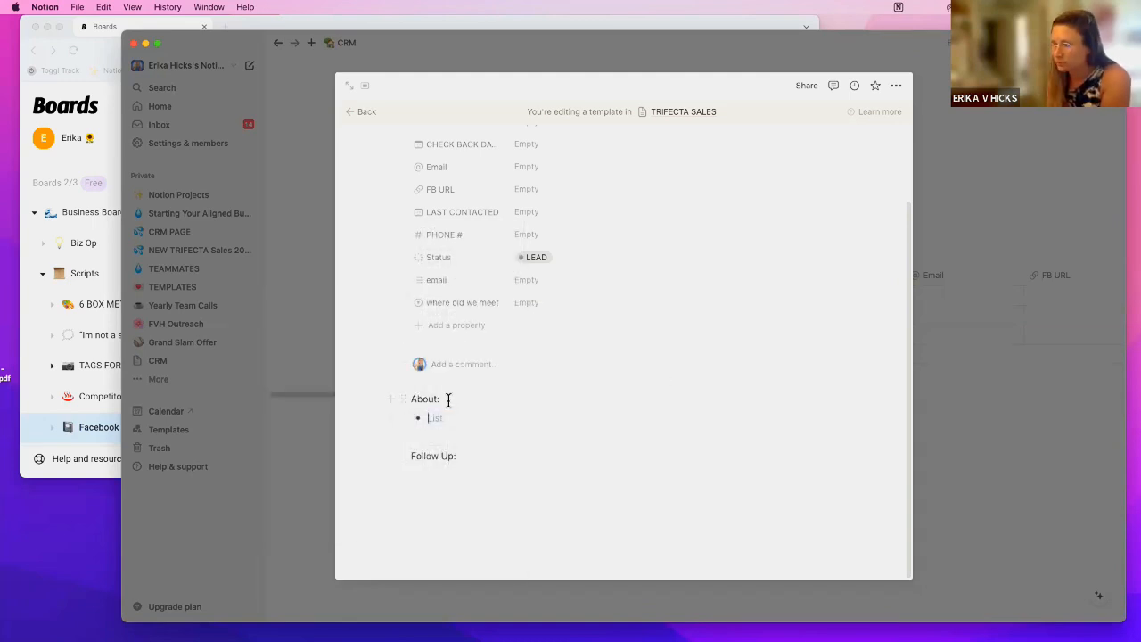
- Turn the "About:" line into a Heading 1
drag(451, 398, 401, 395)
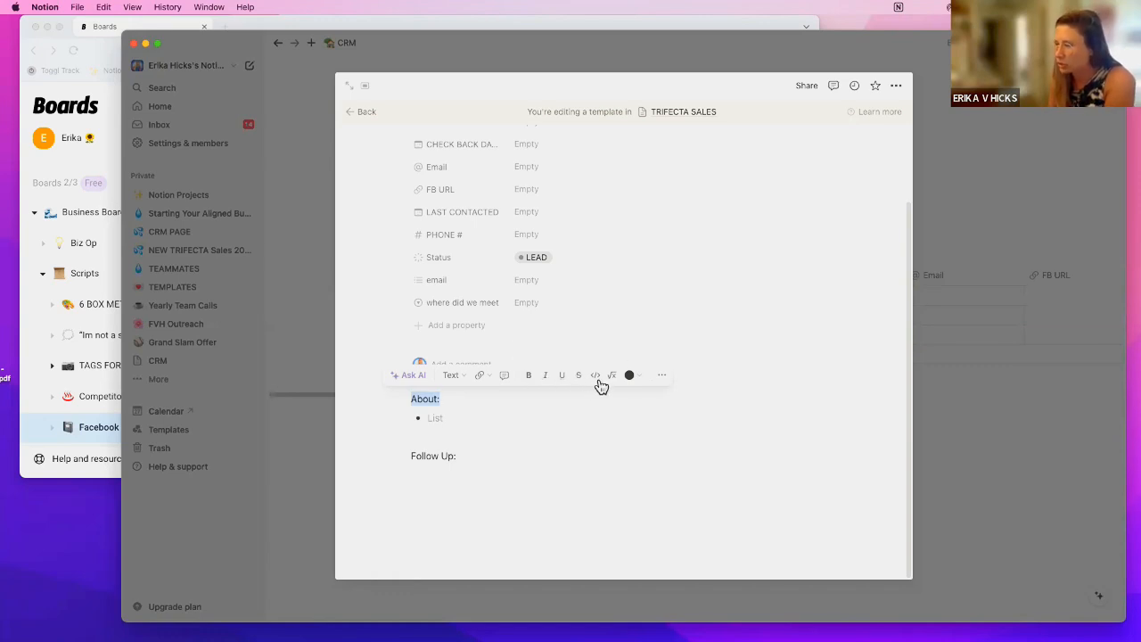
click(639, 378)
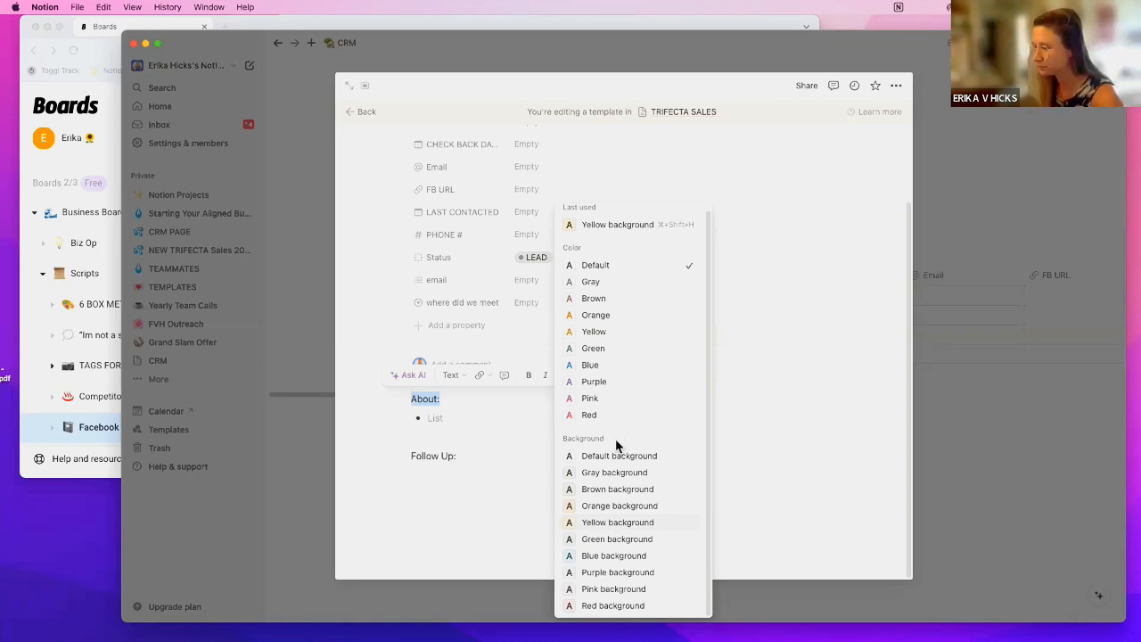
click(461, 374)
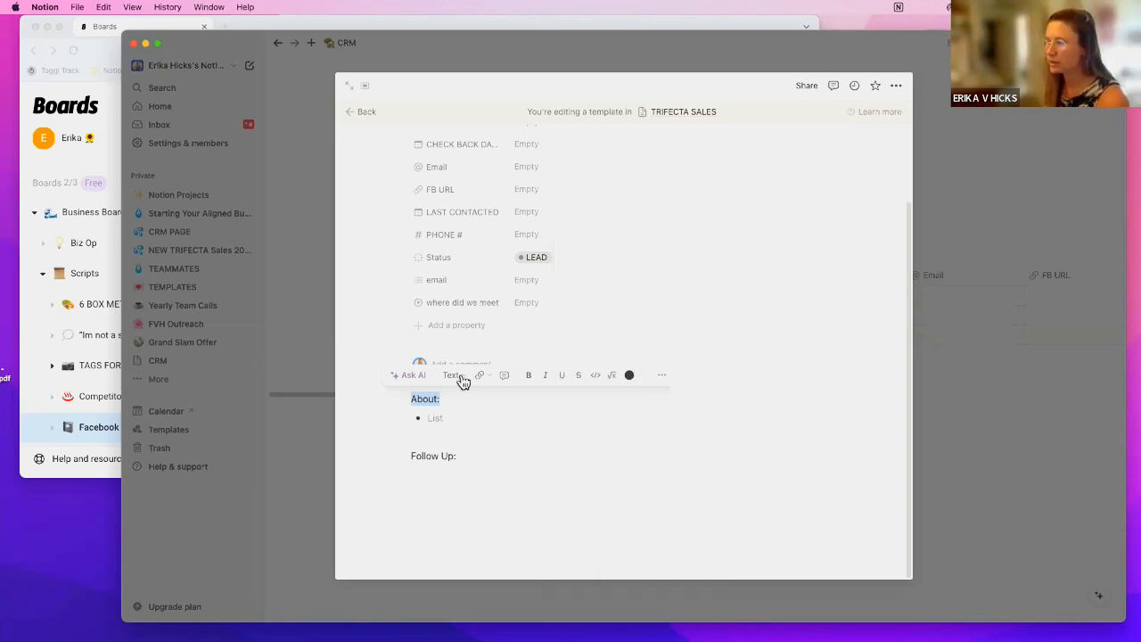
click(461, 376)
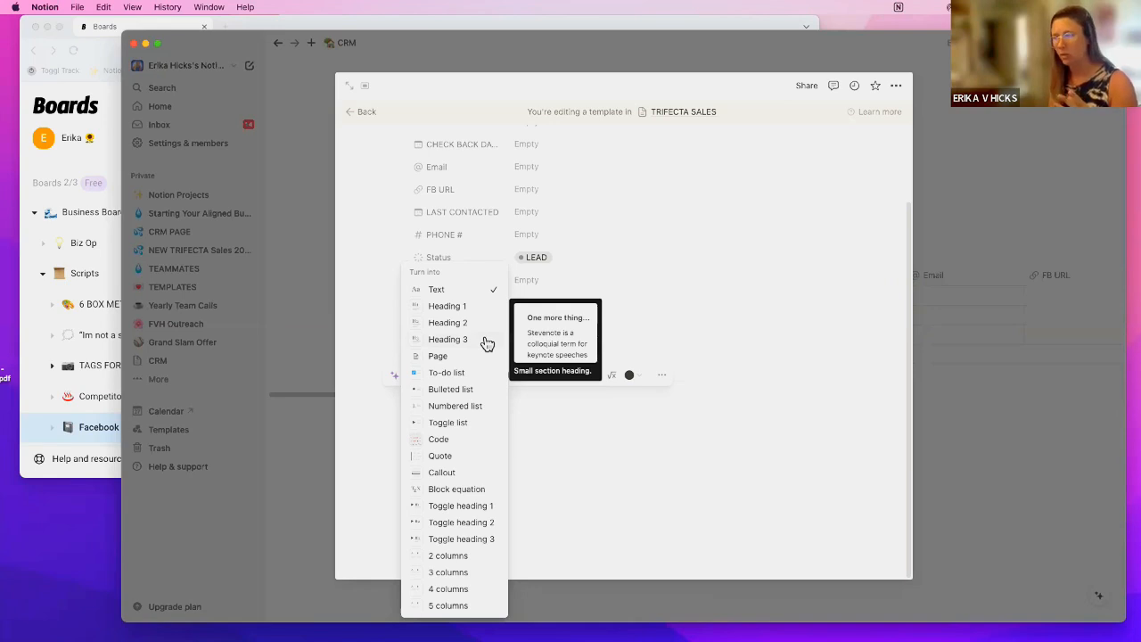
click(476, 308)
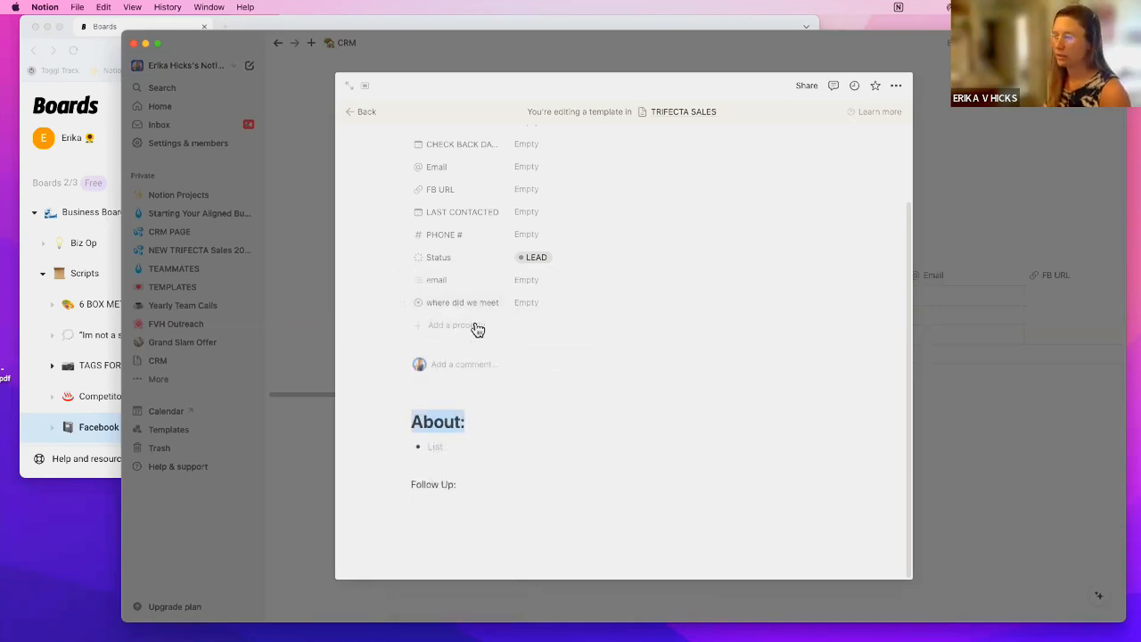
click(505, 443)
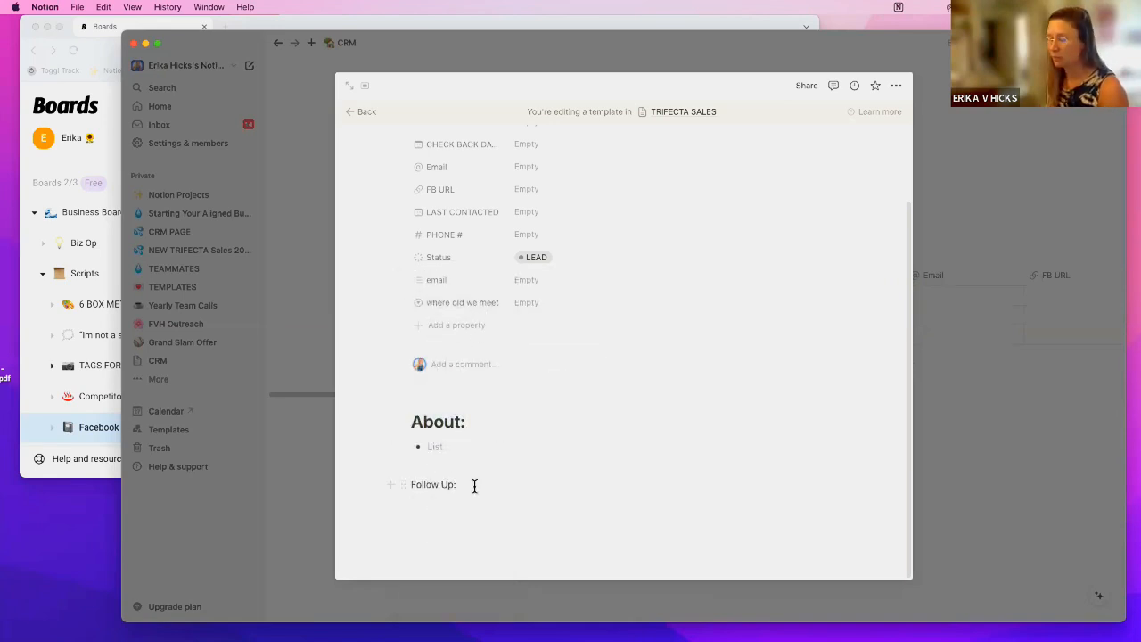
- Insert a new line below "Follow Up:" and turn it into a bulleted list
text(:)
key(Return)
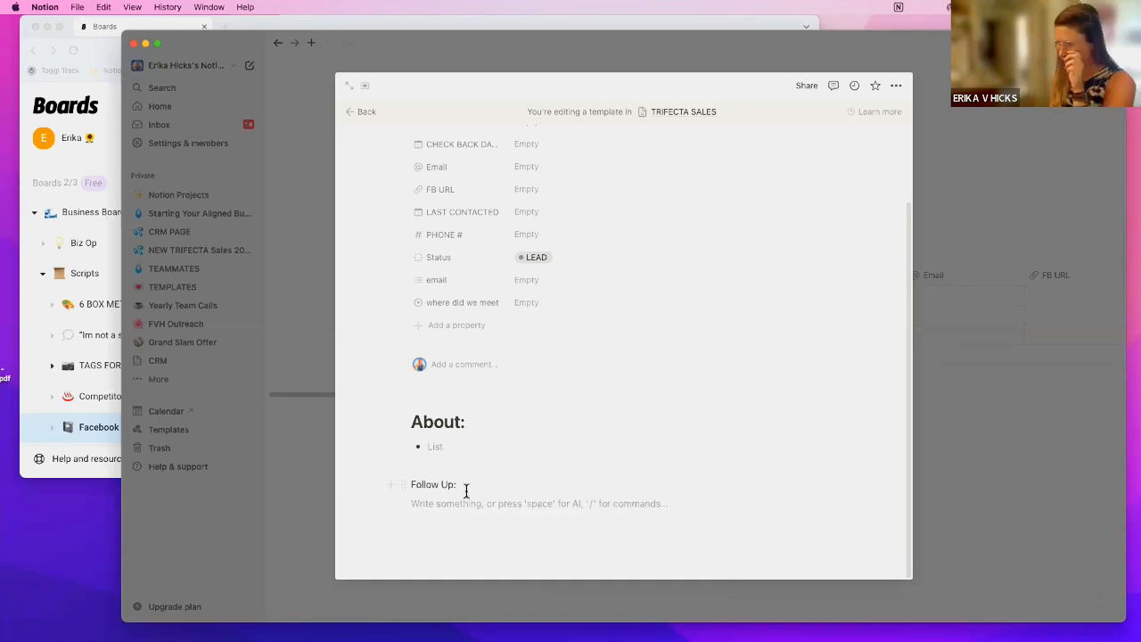
click(403, 503)
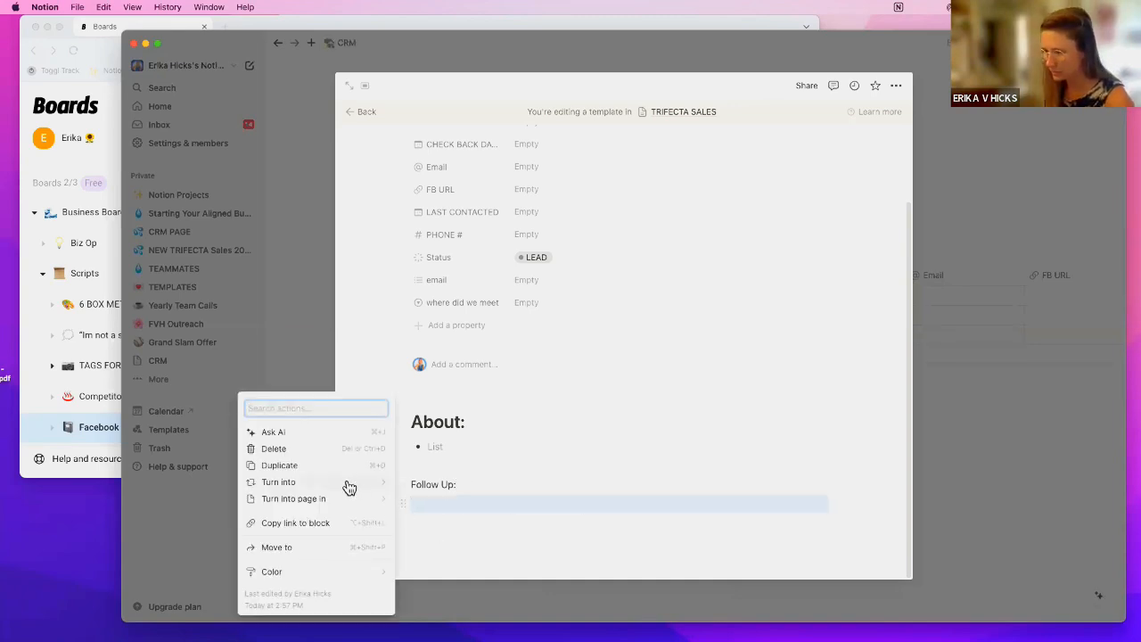
mouse_move(348, 488)
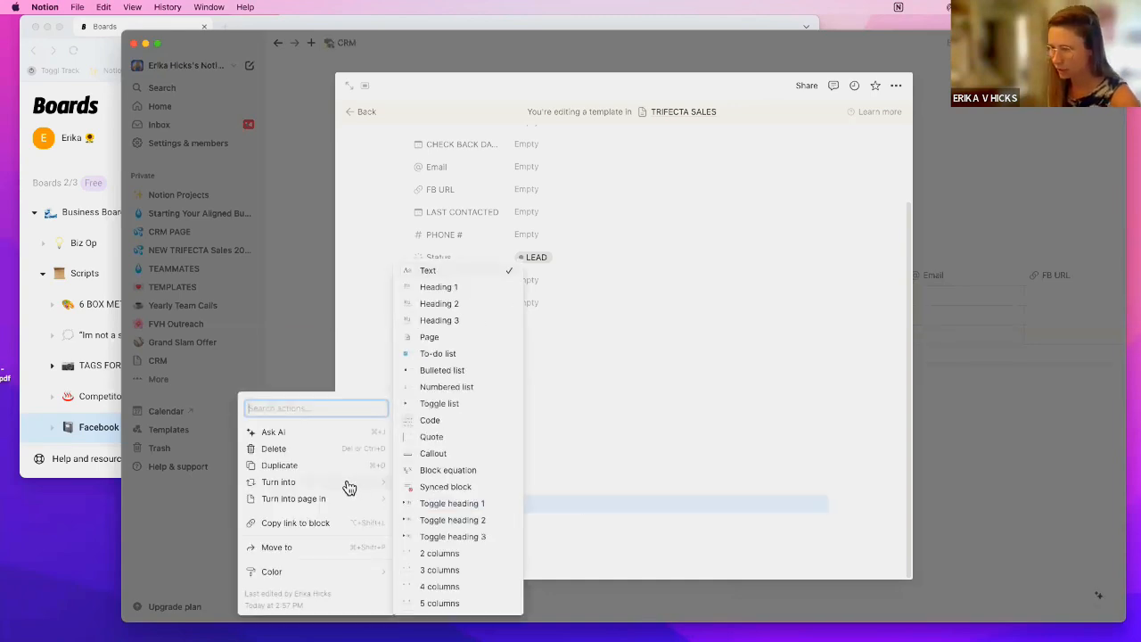
click(434, 370)
- Turn the "Follow Up:" line into a Heading 1
drag(476, 483, 378, 481)
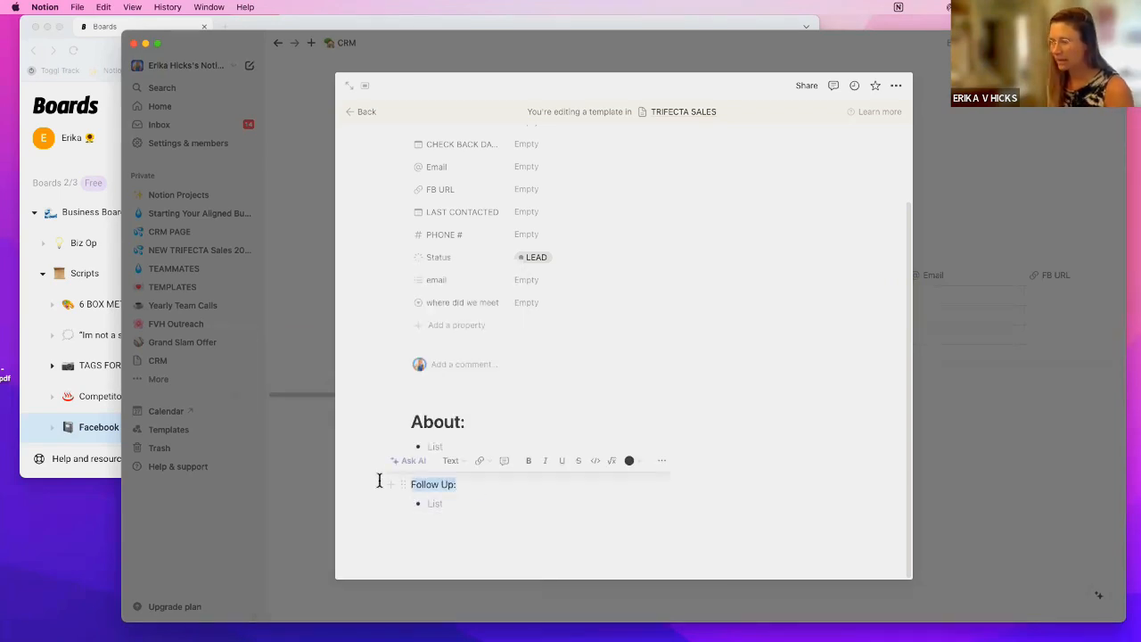
click(459, 460)
click(456, 141)
click(624, 509)
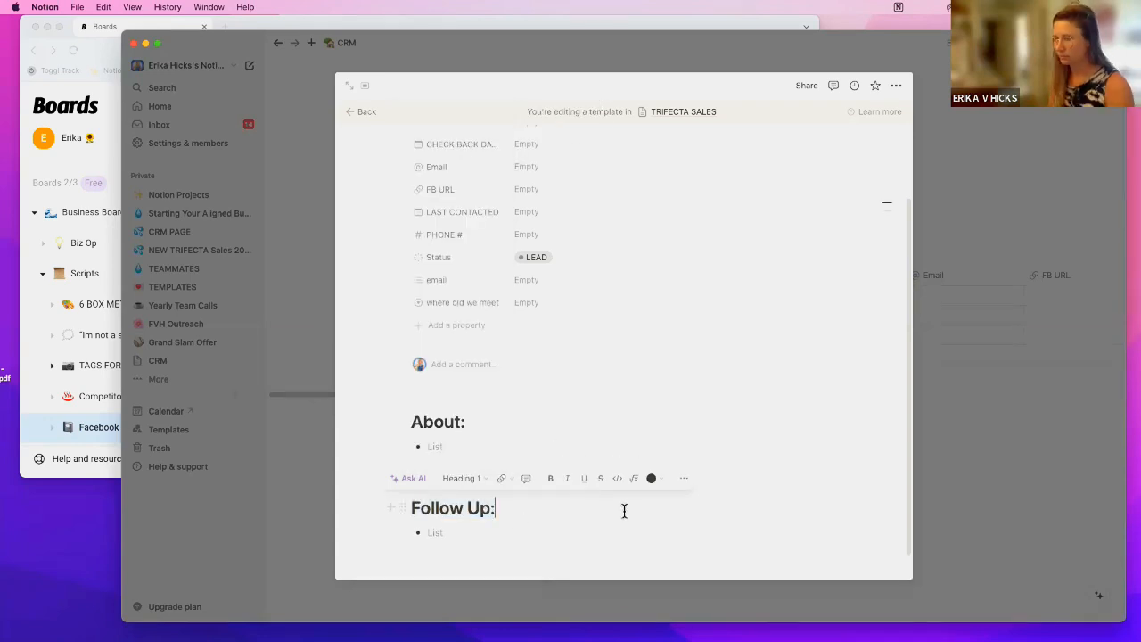
- Write "Found in:" in the empty bullet under the About heading
scroll(470, 422, down, 1)
click(453, 439)
key(BackSpace)
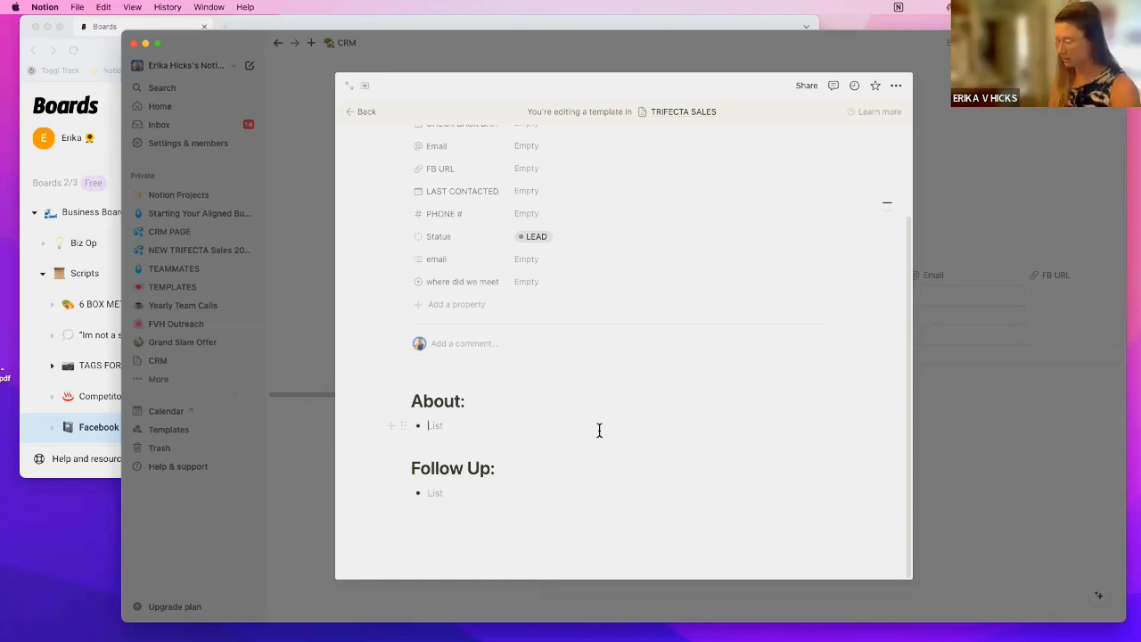
text(Found in:)
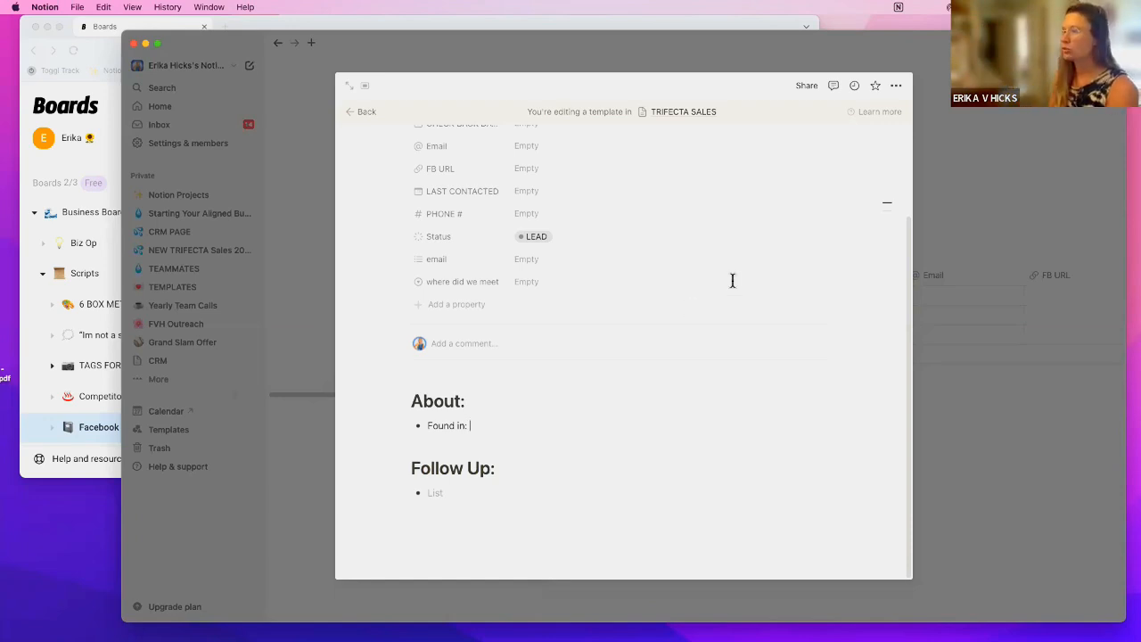
- Review the finished template, leave the template editor, and apply the NAME template to the open untitled record
scroll(660, 323, up, 3)
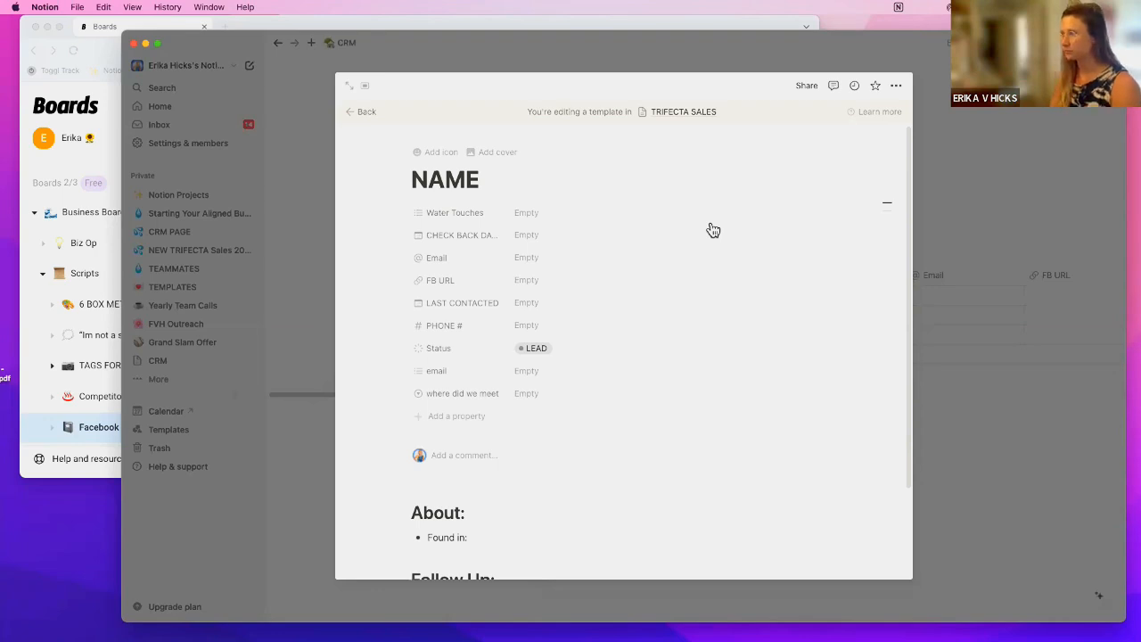
scroll(475, 451, down, 3)
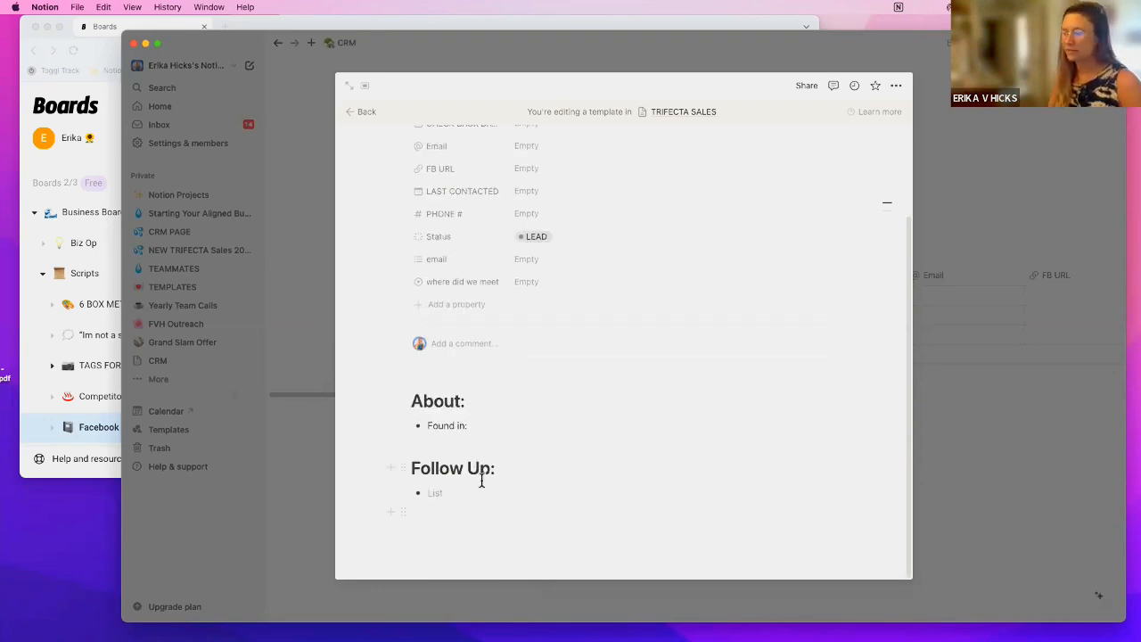
scroll(624, 357, up, 3)
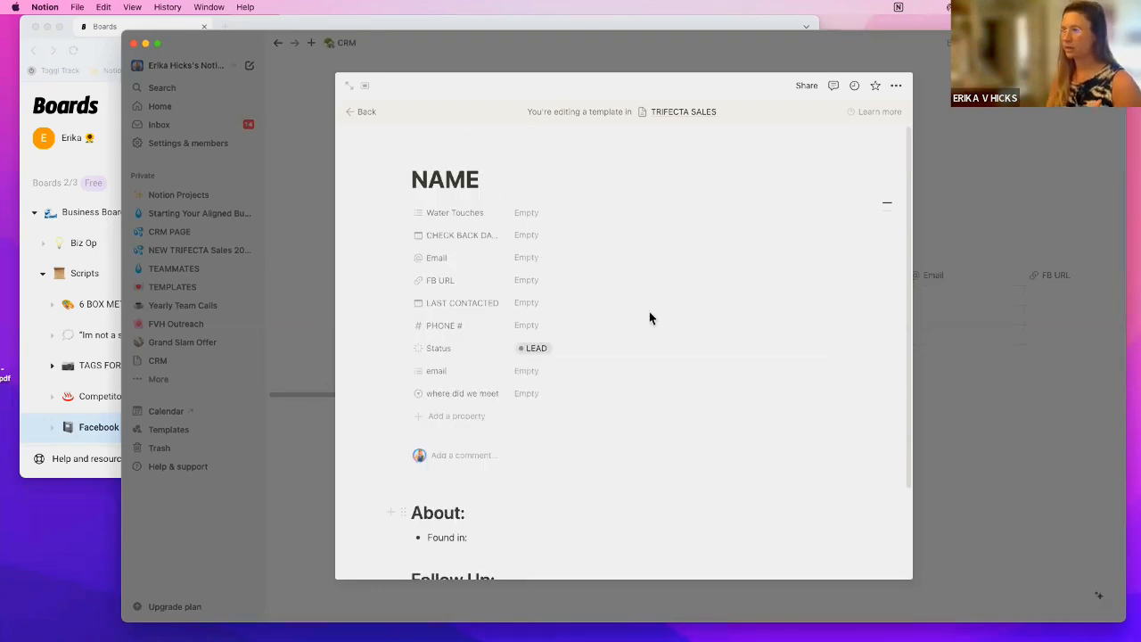
click(355, 119)
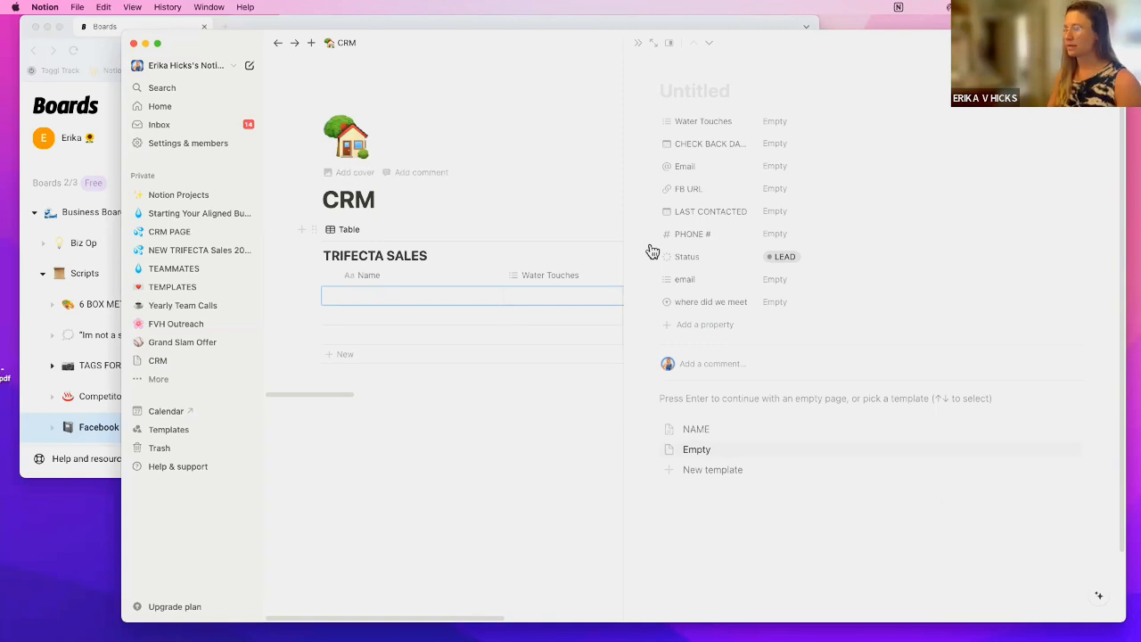
click(733, 437)
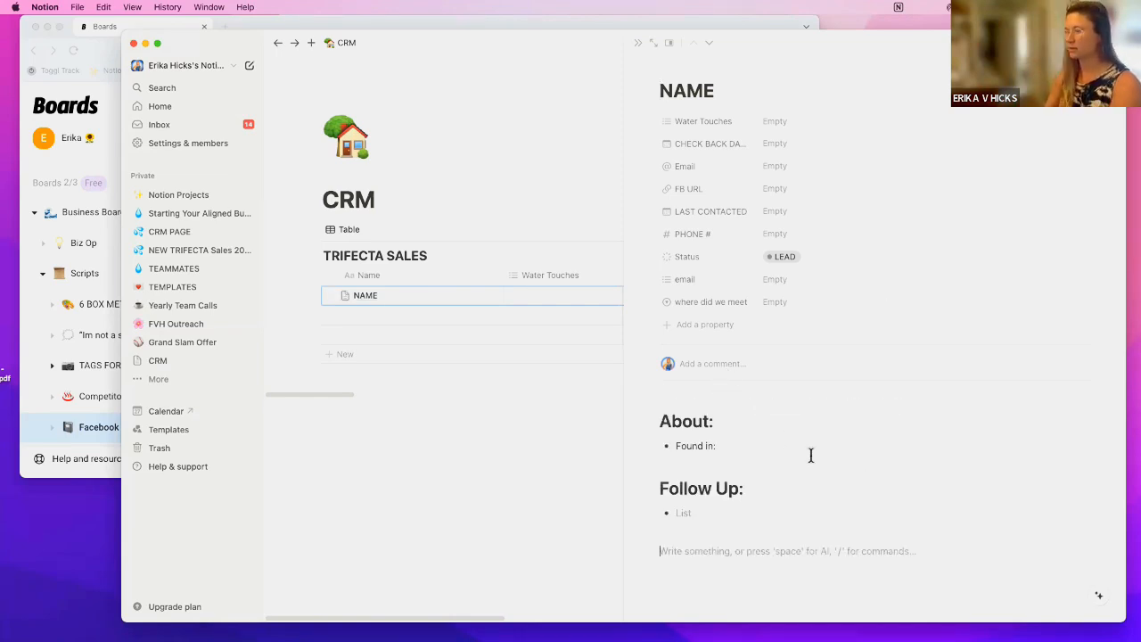
- Log "6/27/2024 TEXT" and "6/27/2024 FB MESSAGE" as Follow Up bullets, with the nested bullet "AKLJERGHLKEAGHRSERHGLSE" under the second
click(691, 513)
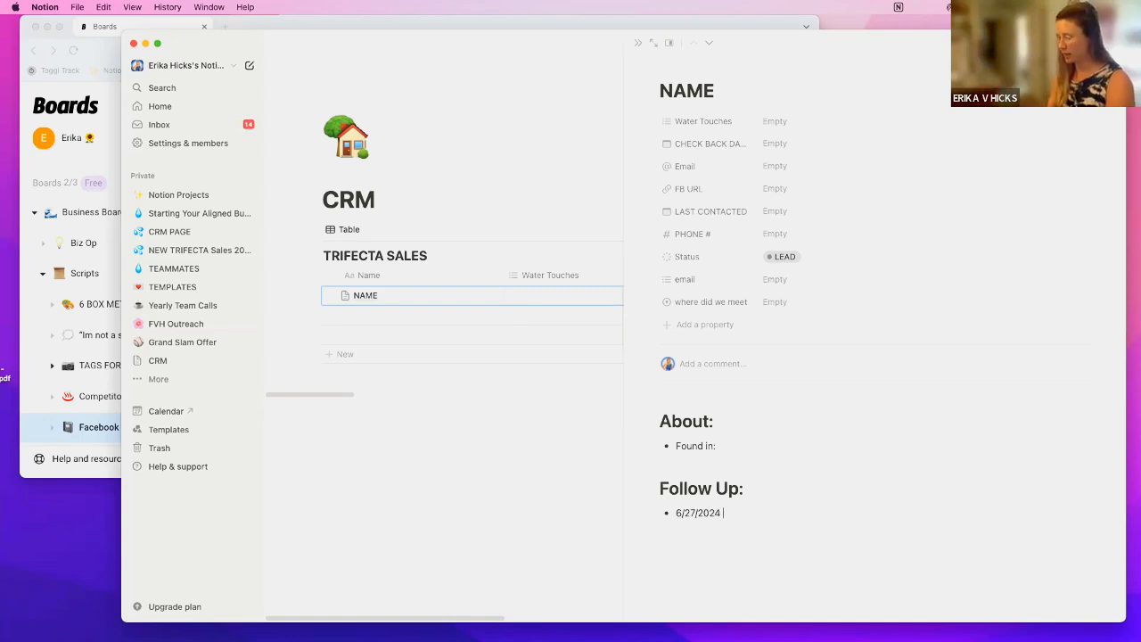
key(Return)
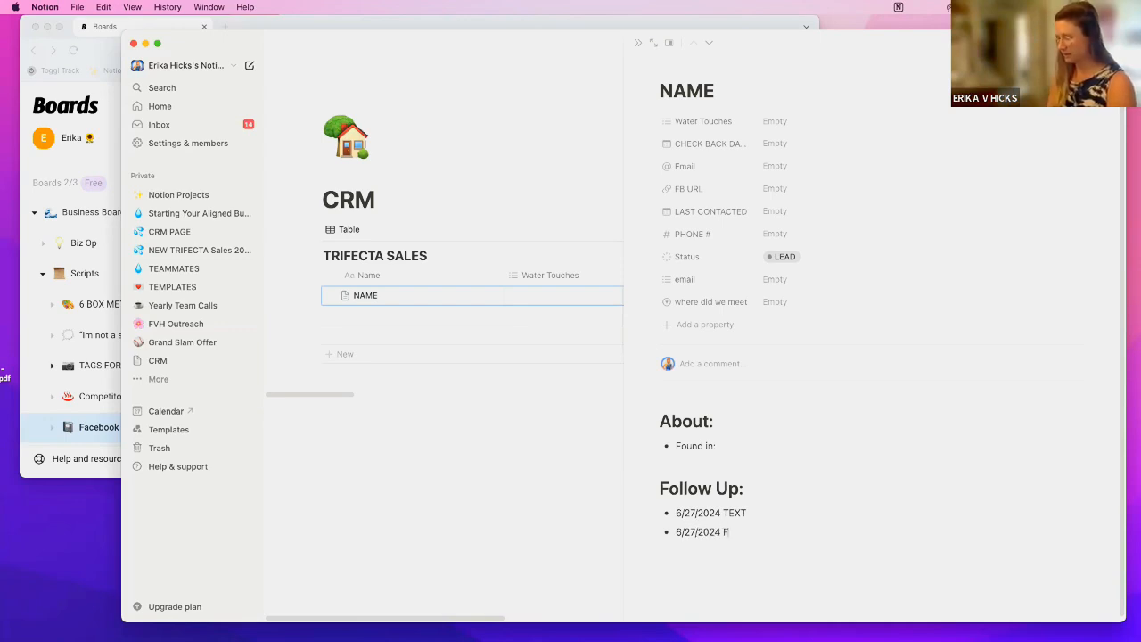
key(Return)
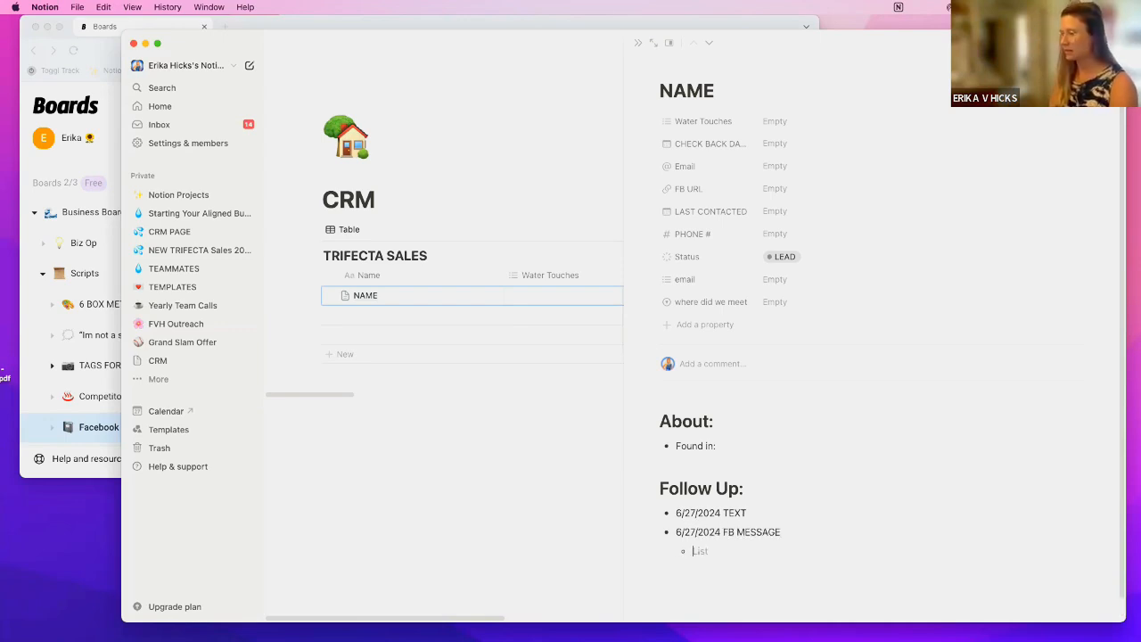
text(AKLJERGHLKEAGHRSERHGLSE)
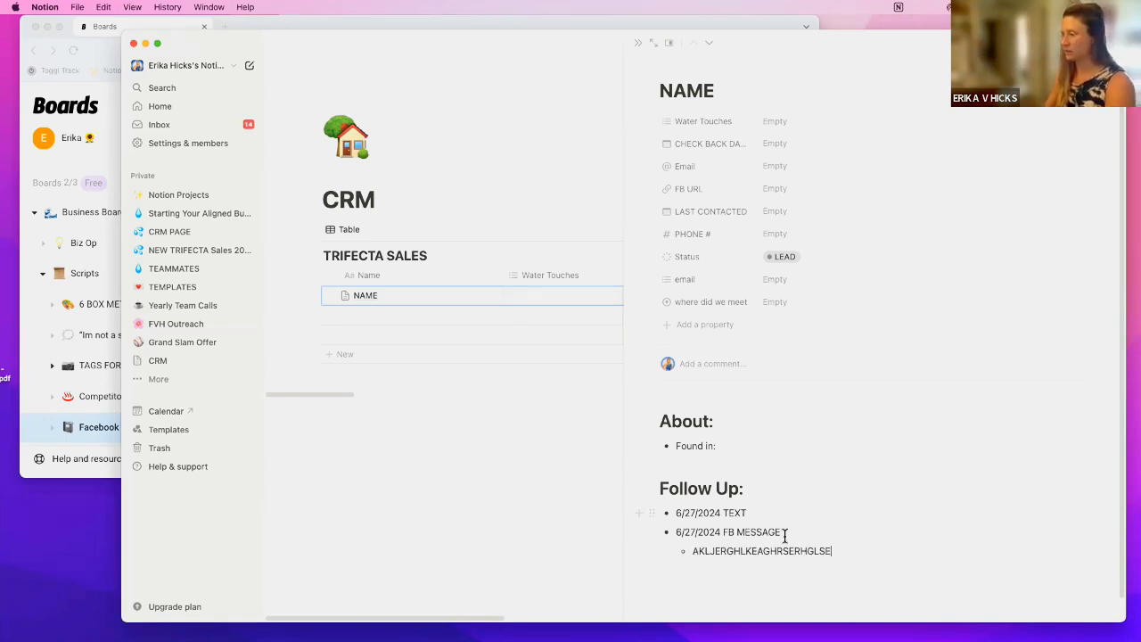
- Bold and underline the "6/27/2024 FB MESSAGE" line and add an empty line above it
drag(784, 532, 674, 532)
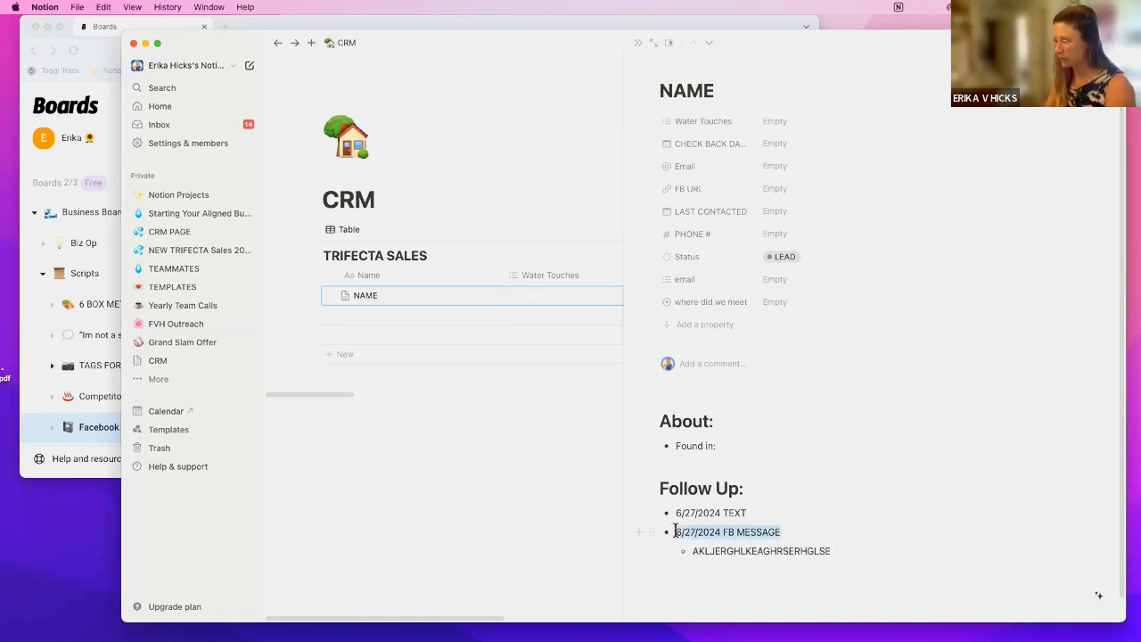
key(Right)
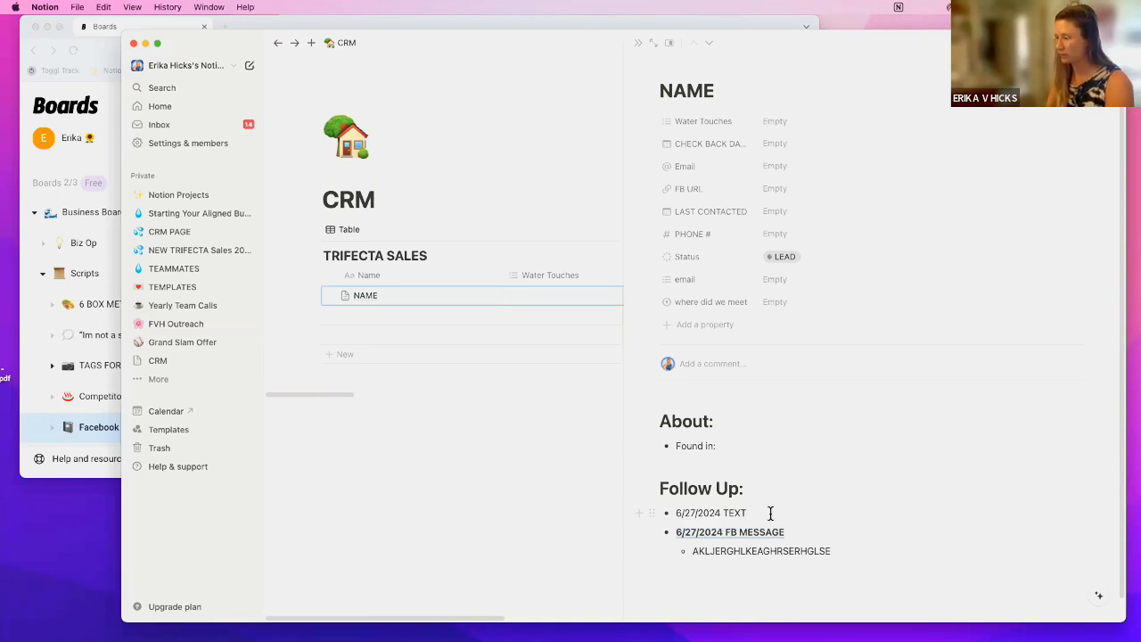
key(Return)
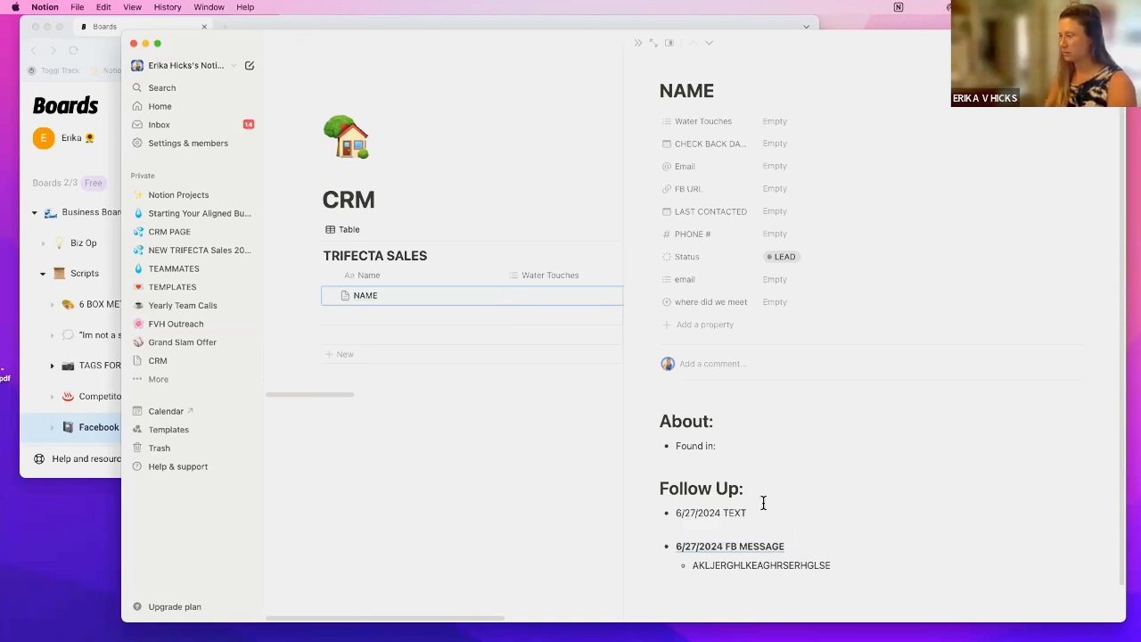
- Add the bullet "6/28/2024 text" at the start of the Follow Up list, with "ksjdhfakghjskdjrgh" nested under it
key(Return)
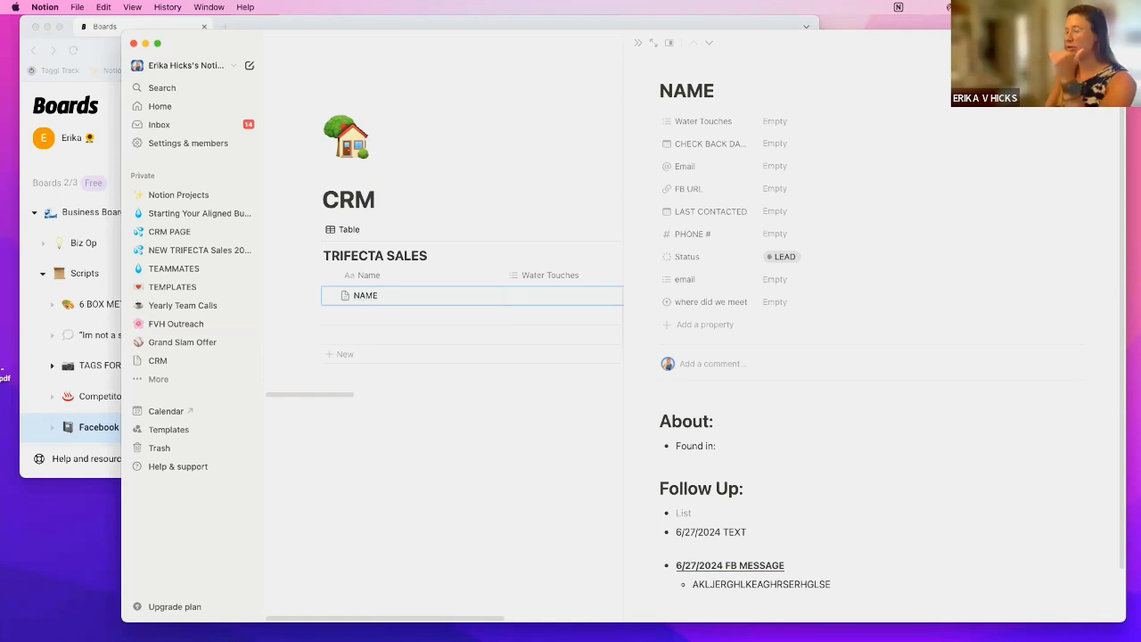
text(6/28/2024)
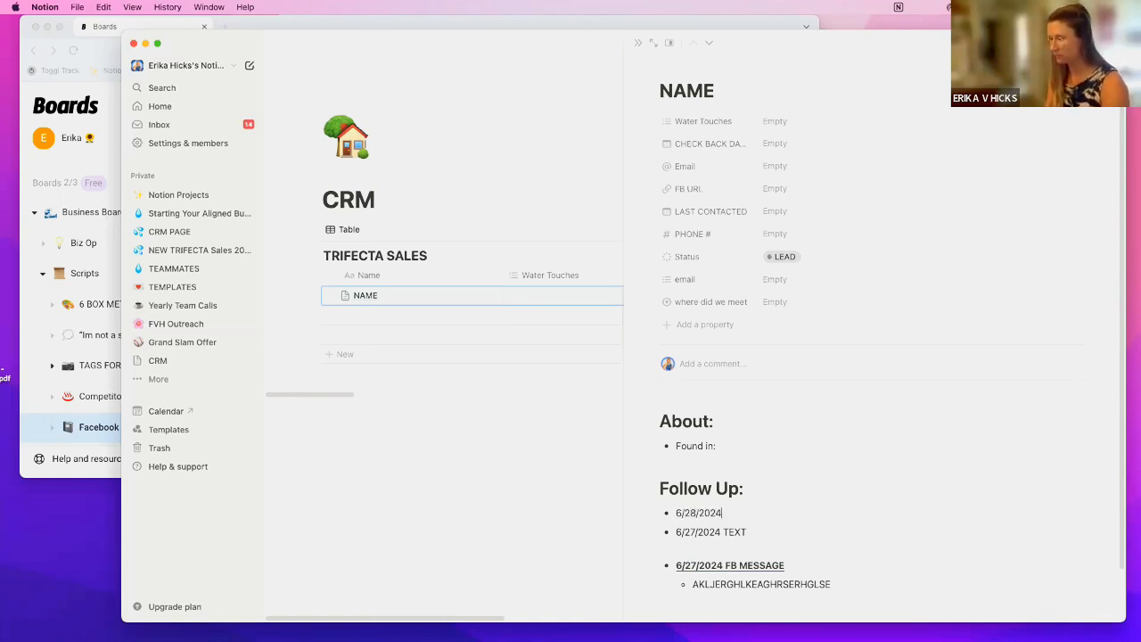
text( text)
key(Return)
key(Tab)
text(ksjdhfakghjskdjrgh)
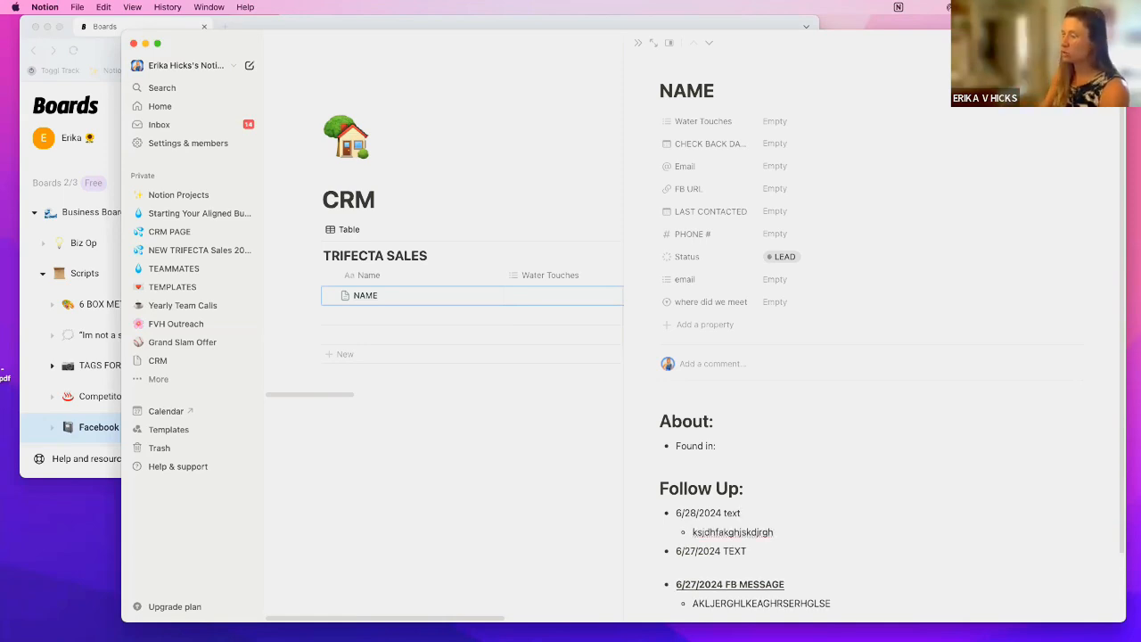
- Bold and underline the "6/28/2024 text" line
scroll(813, 603, down, 2)
drag(676, 434, 766, 438)
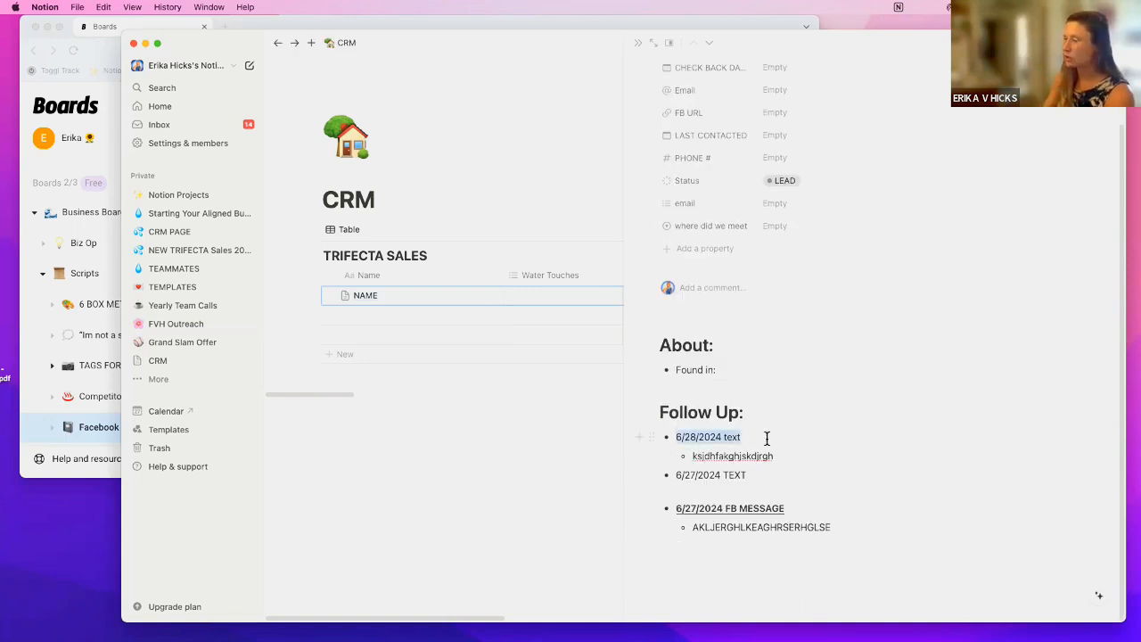
key(super+b)
click(786, 455)
scroll(788, 454, up, 2)
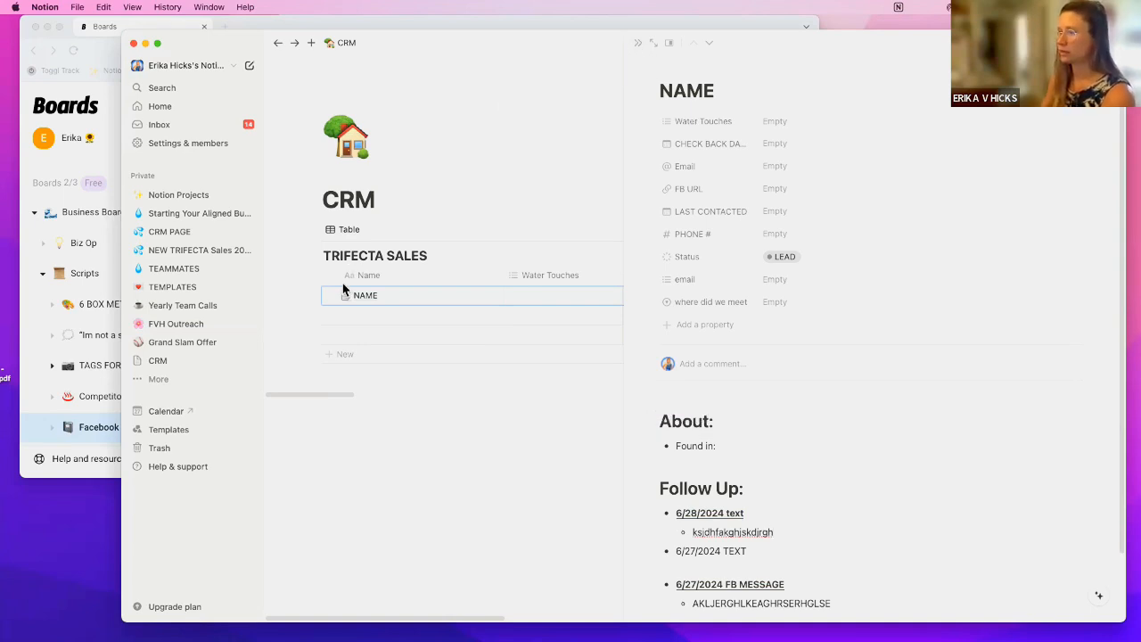
- Close the record, open the next empty row of TRIFECTA SALES, and open the NAME template for editing from there
click(376, 346)
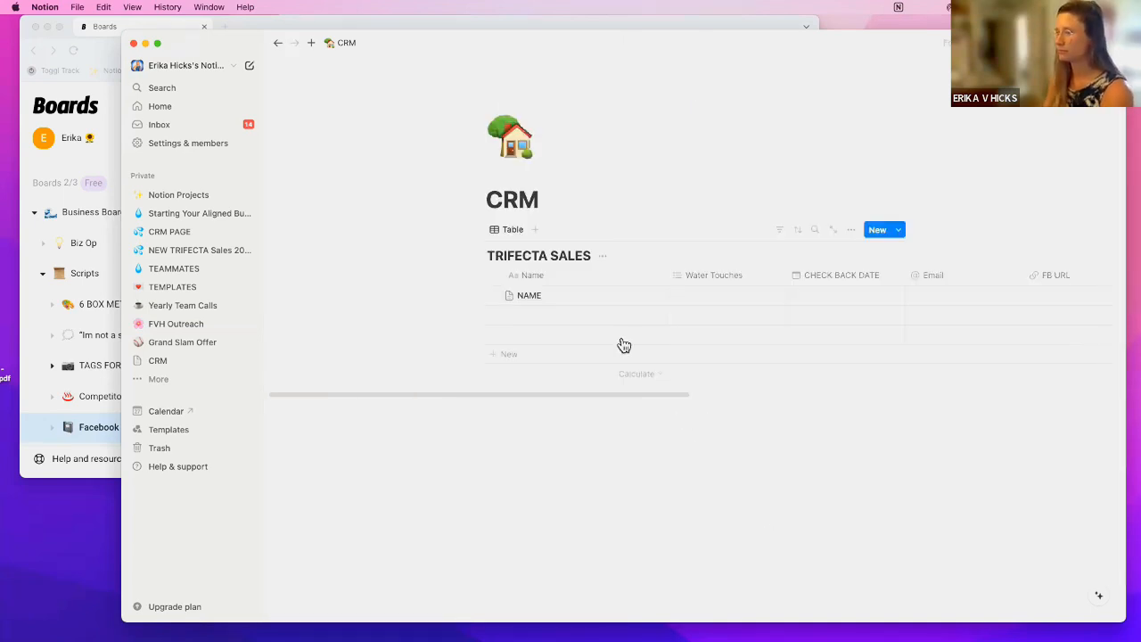
click(649, 320)
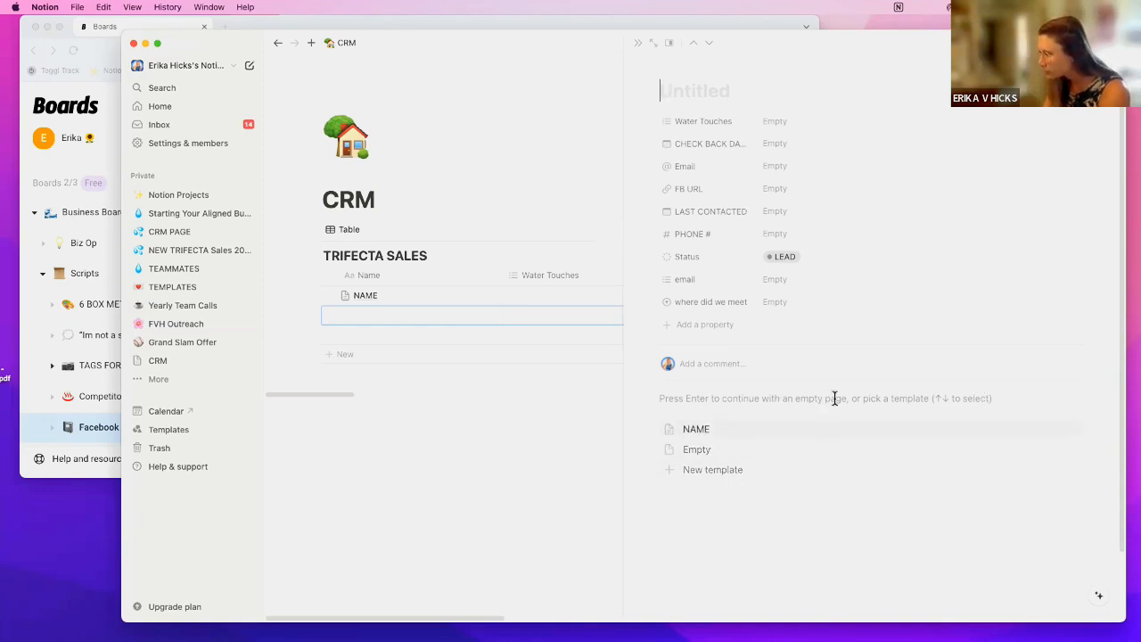
mouse_move(1070, 441)
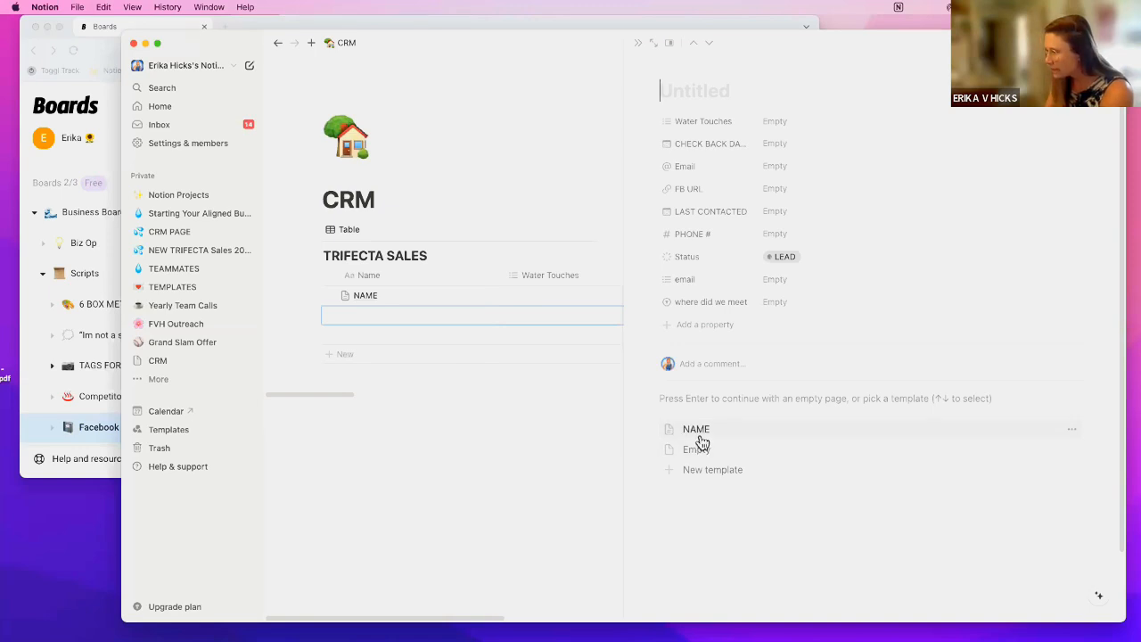
click(1072, 436)
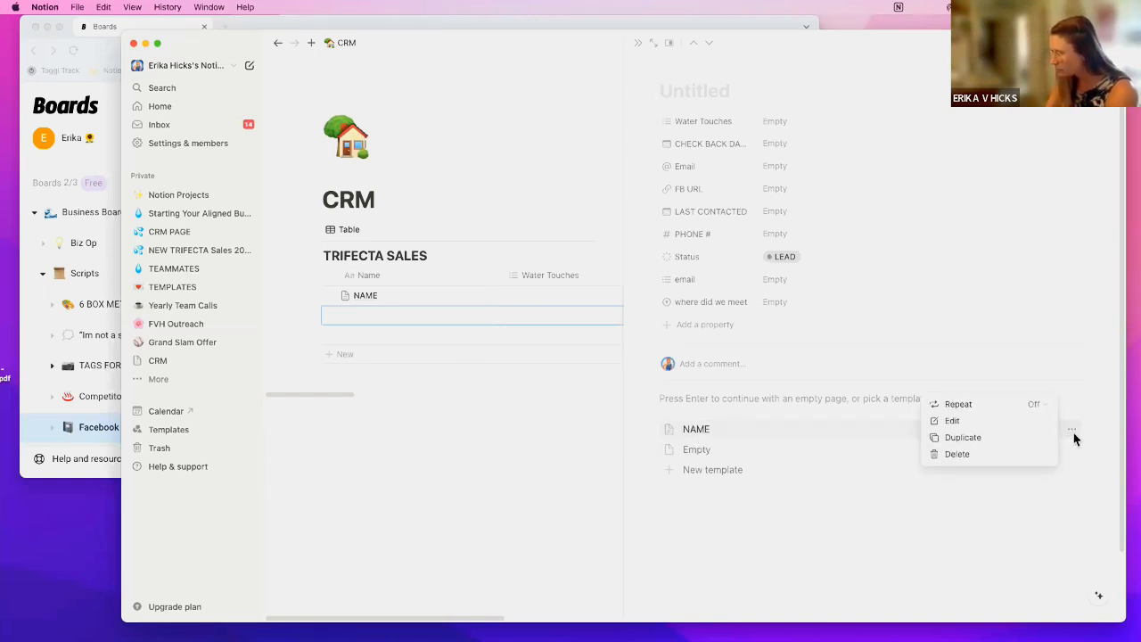
click(988, 426)
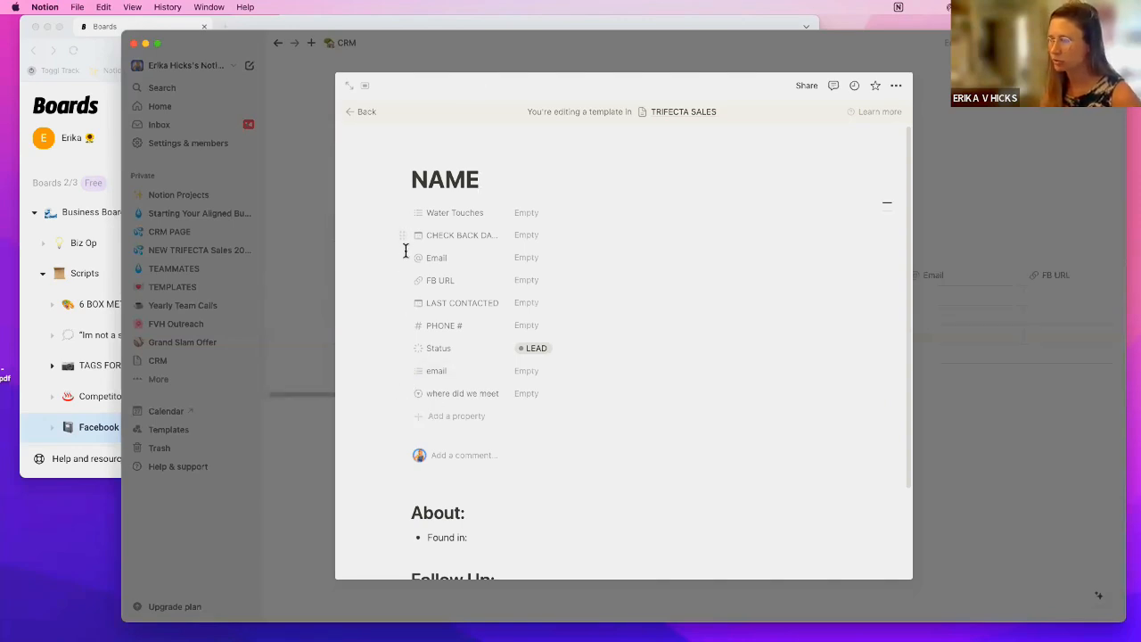
- Reorder the template's properties as Status, Email, email, PHONE #, CHECK BACK DATE, where did we meet, LAST CONTACTED, Water Touches, FB URL
drag(403, 215, 402, 212)
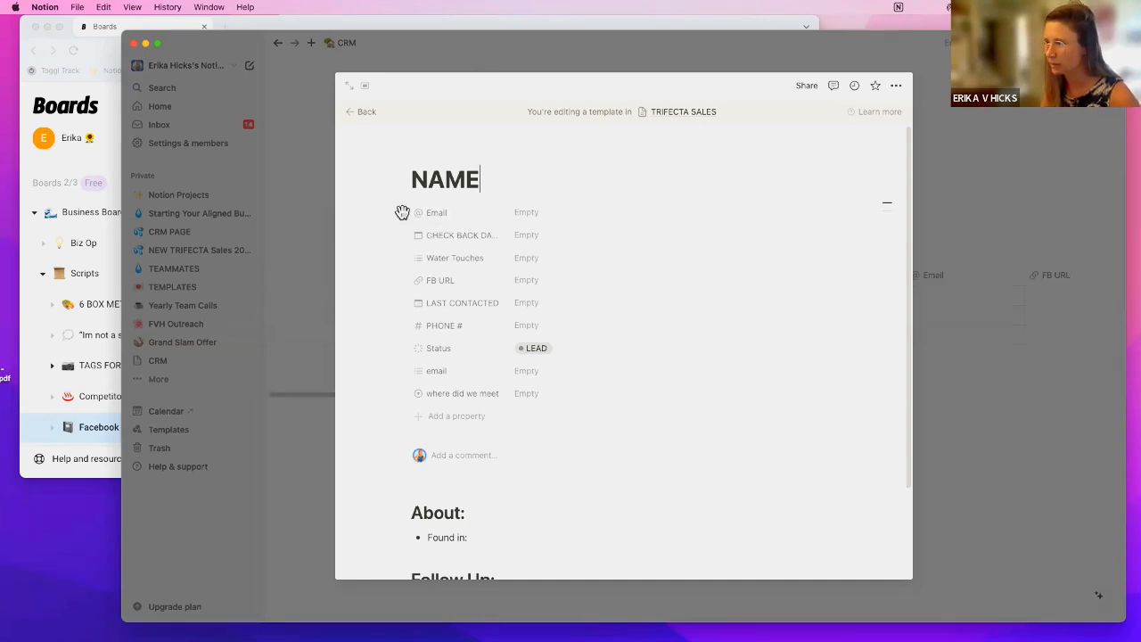
drag(405, 258, 402, 233)
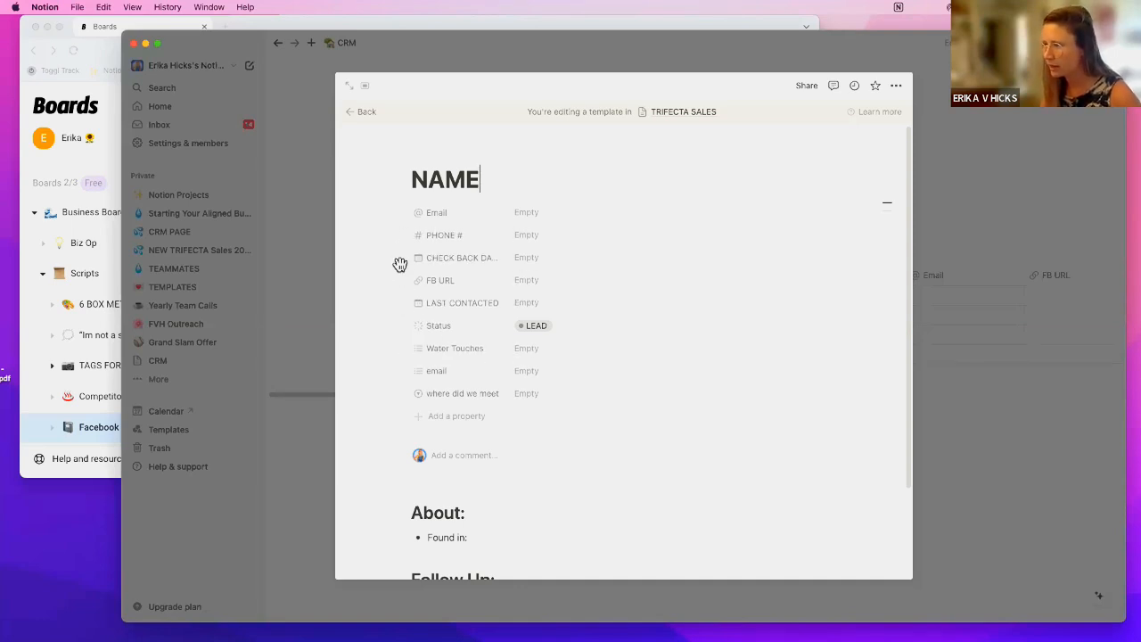
mouse_move(402, 393)
mouse_down()
mouse_move(400, 283)
mouse_move(401, 389)
mouse_up()
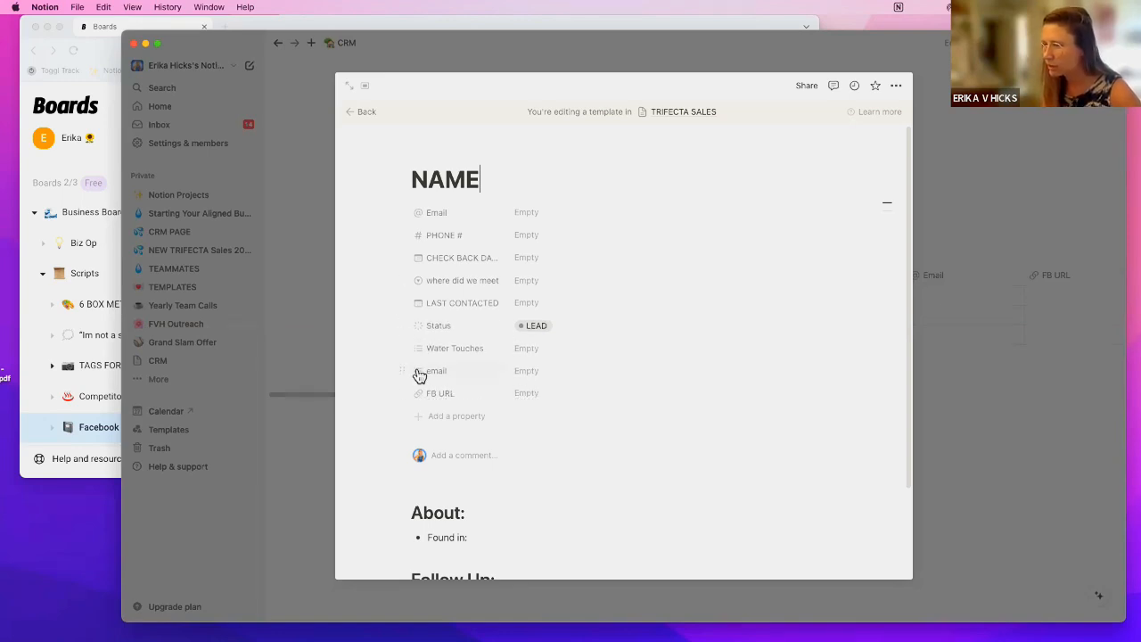
drag(407, 329, 414, 241)
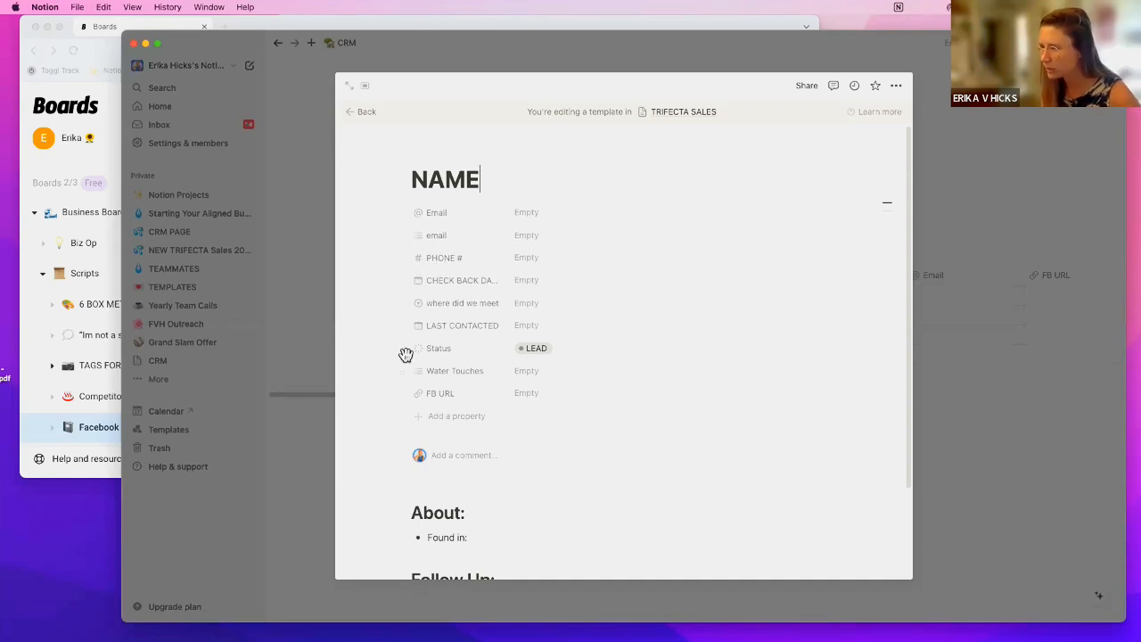
drag(401, 349, 402, 211)
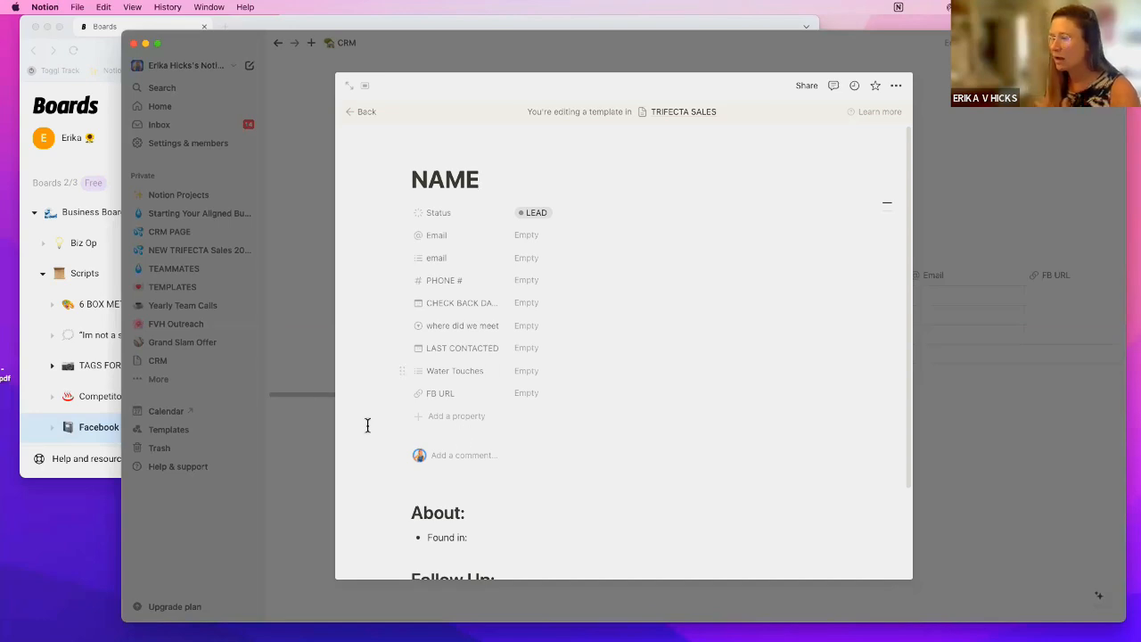
mouse_move(403, 395)
mouse_down()
mouse_move(412, 318)
mouse_move(405, 404)
mouse_up()
scroll(672, 476, down, 3)
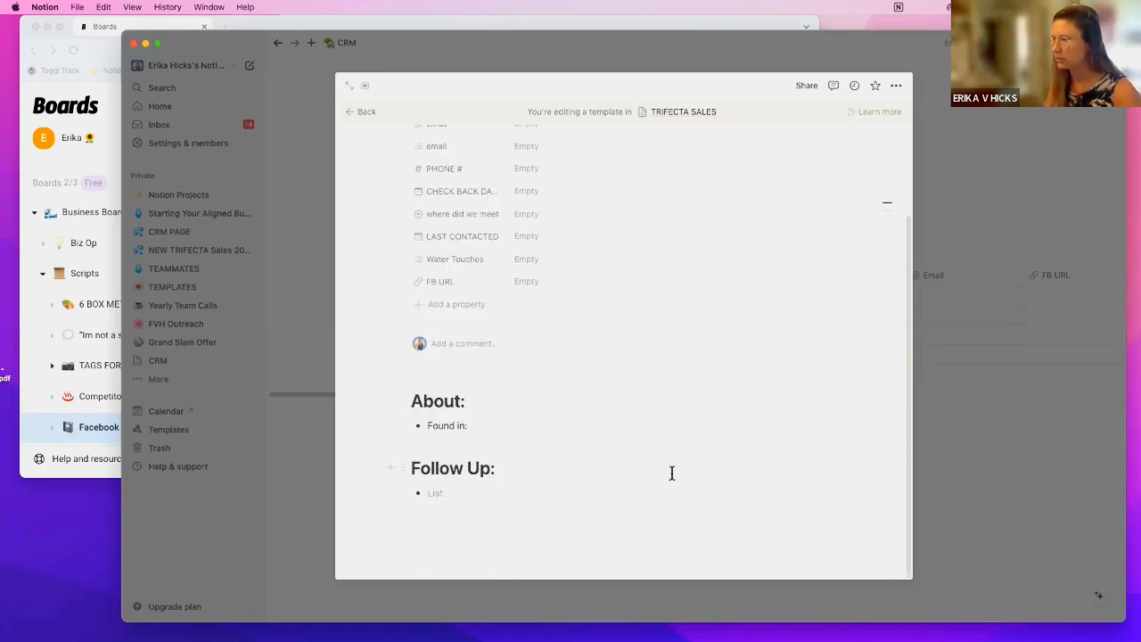
- Leave the template editor and title the new TRIFECTA SALES record with the contact's full name
scroll(673, 474, up, 3)
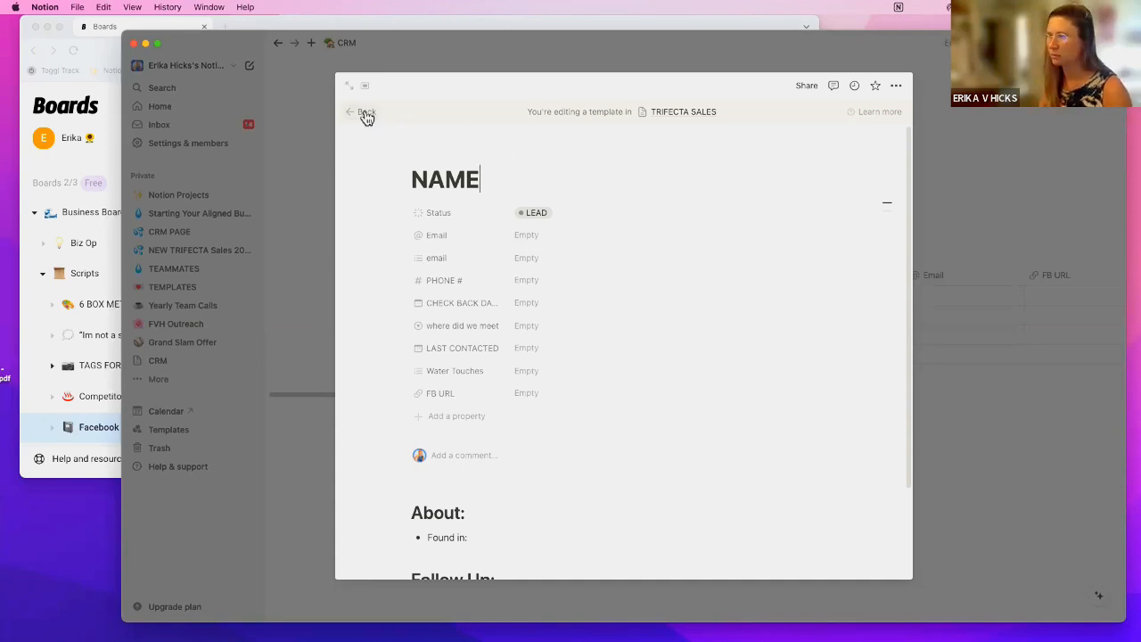
key(Escape)
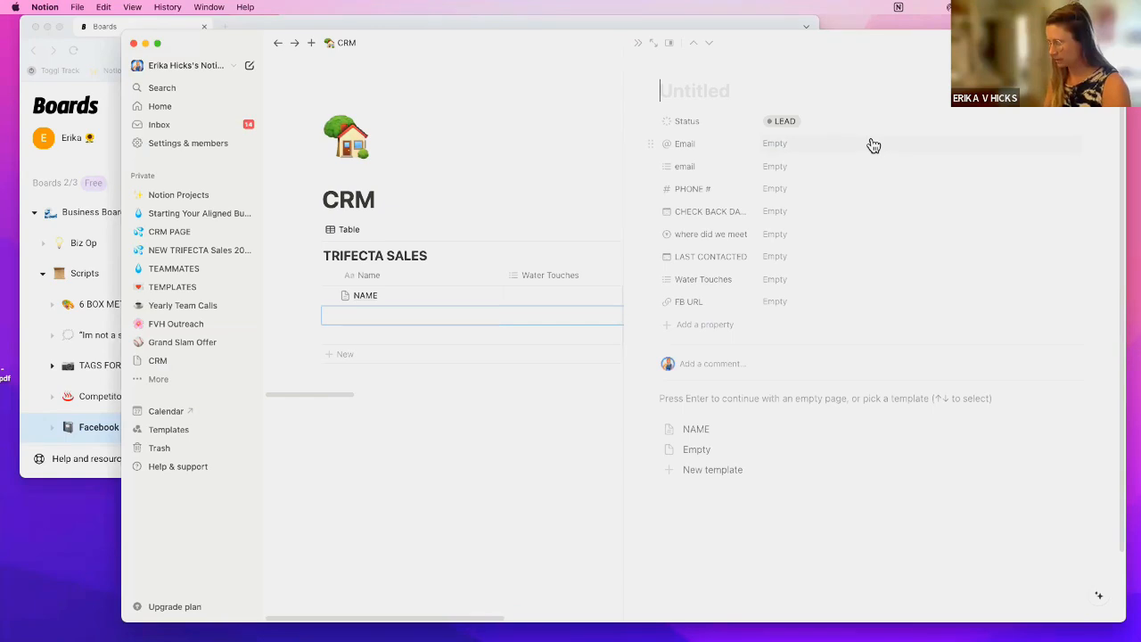
text(JOhnny Apple Seed)
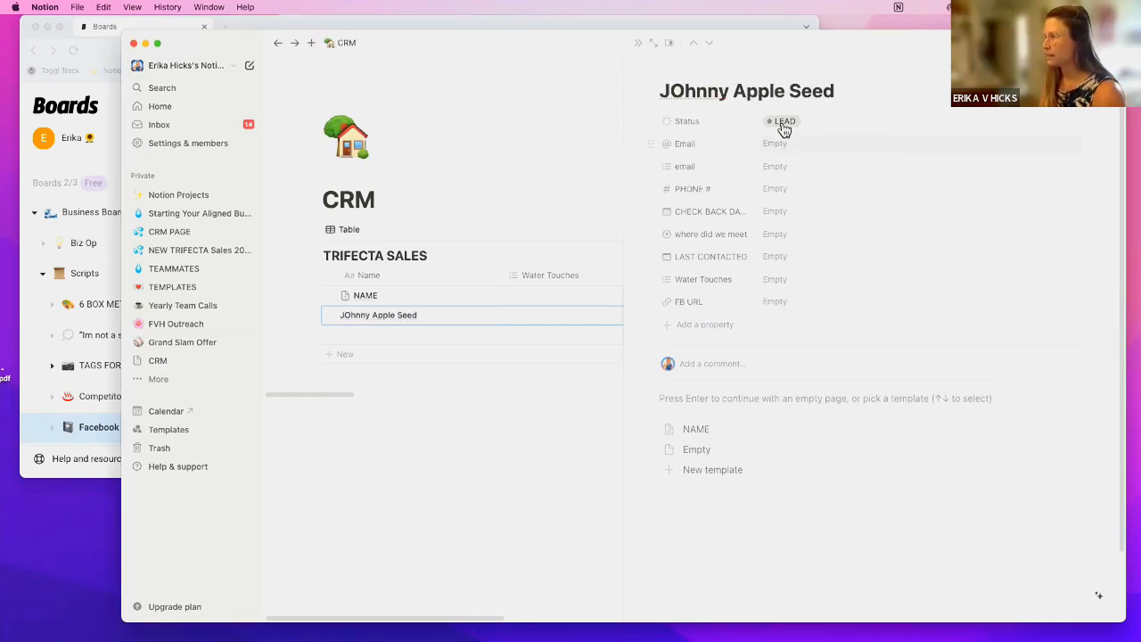
- Set the record's CHECK BACK DATE to July 9, 2024 with a reminder on the day of the event at 9:00 AM
click(786, 194)
click(781, 211)
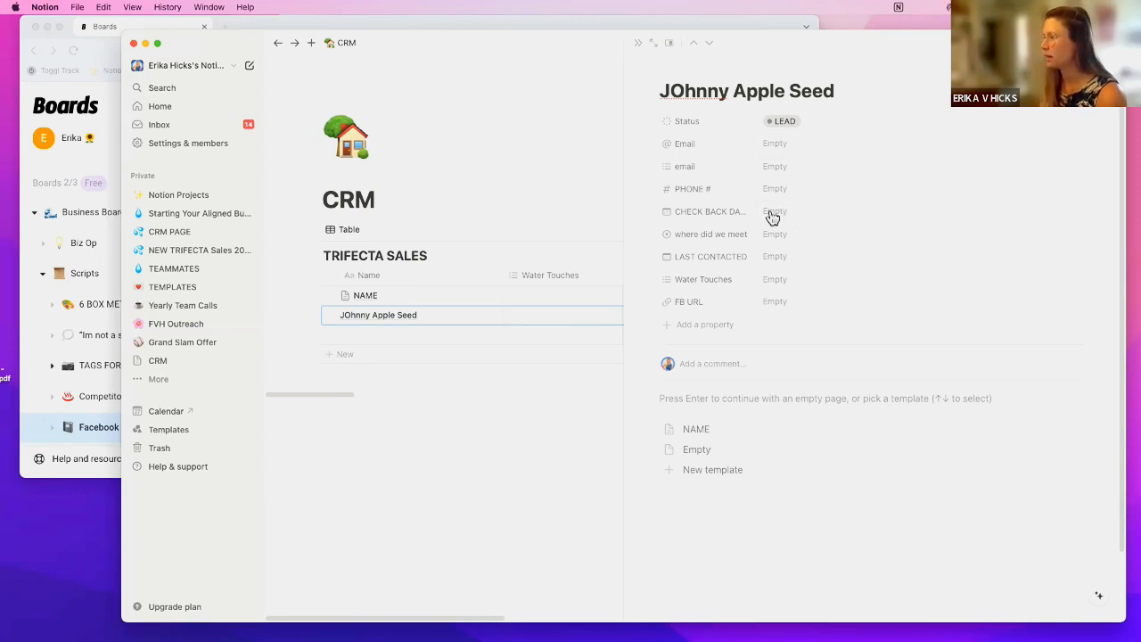
click(774, 214)
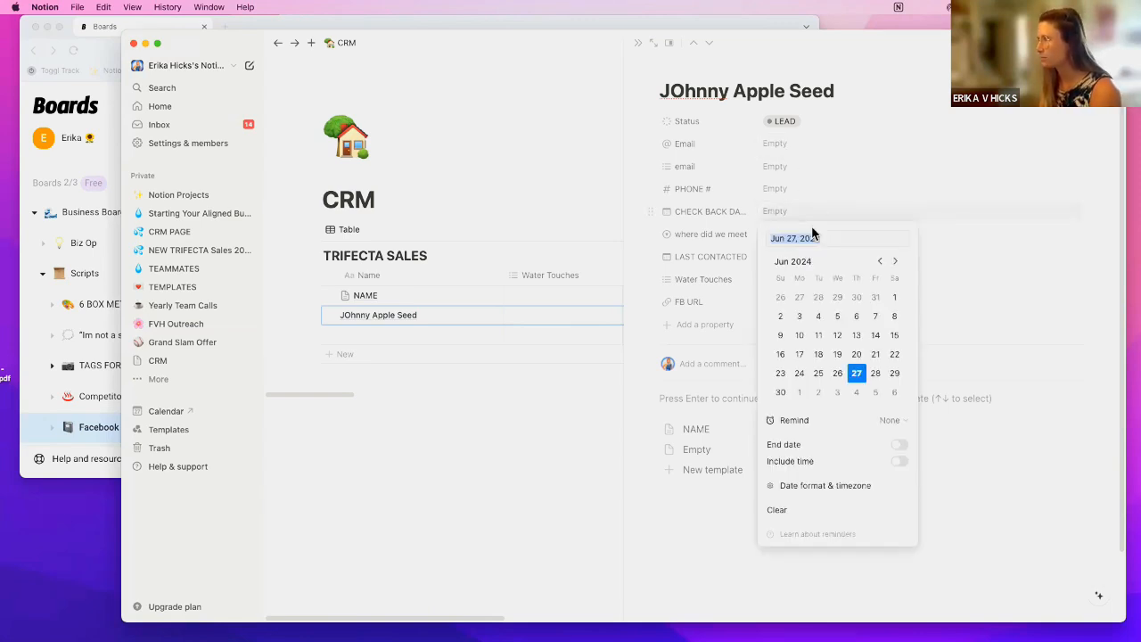
click(895, 262)
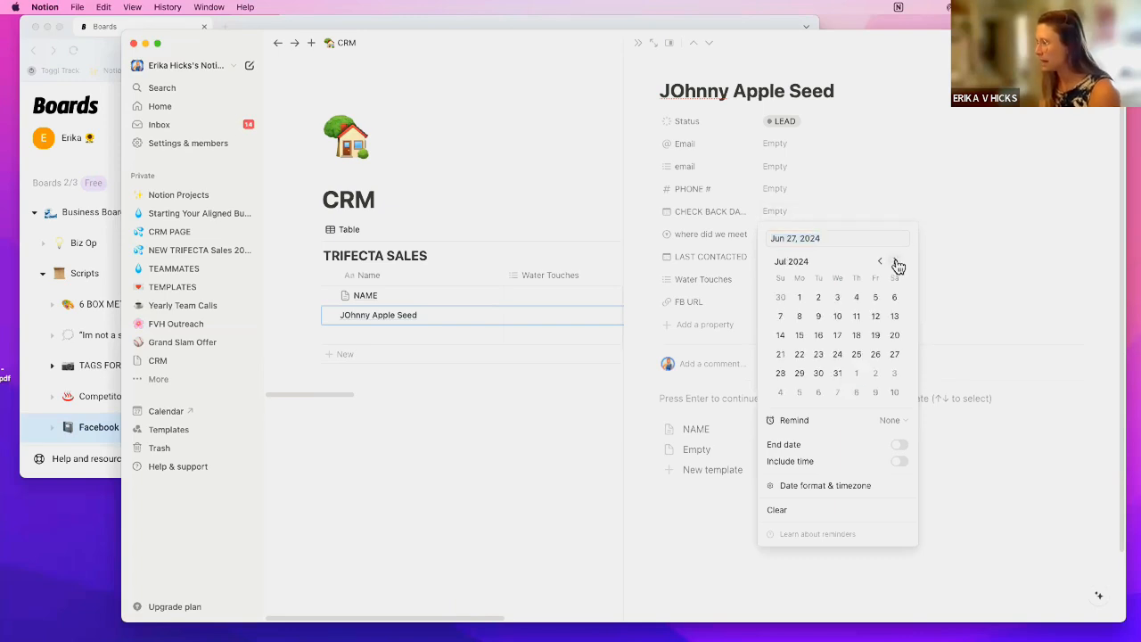
click(819, 320)
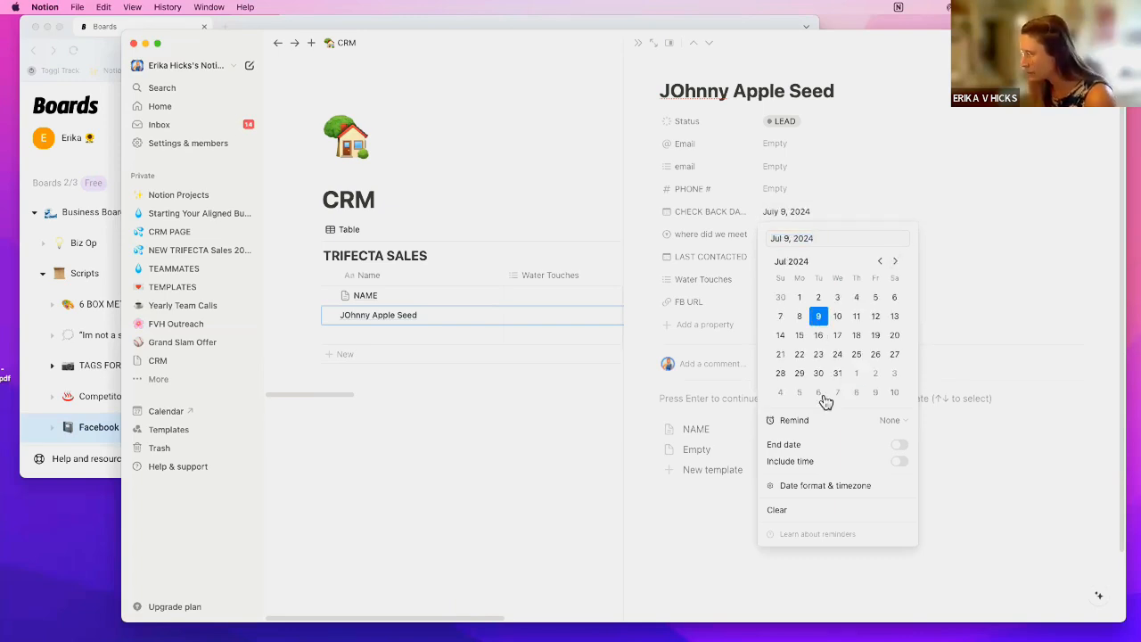
click(909, 421)
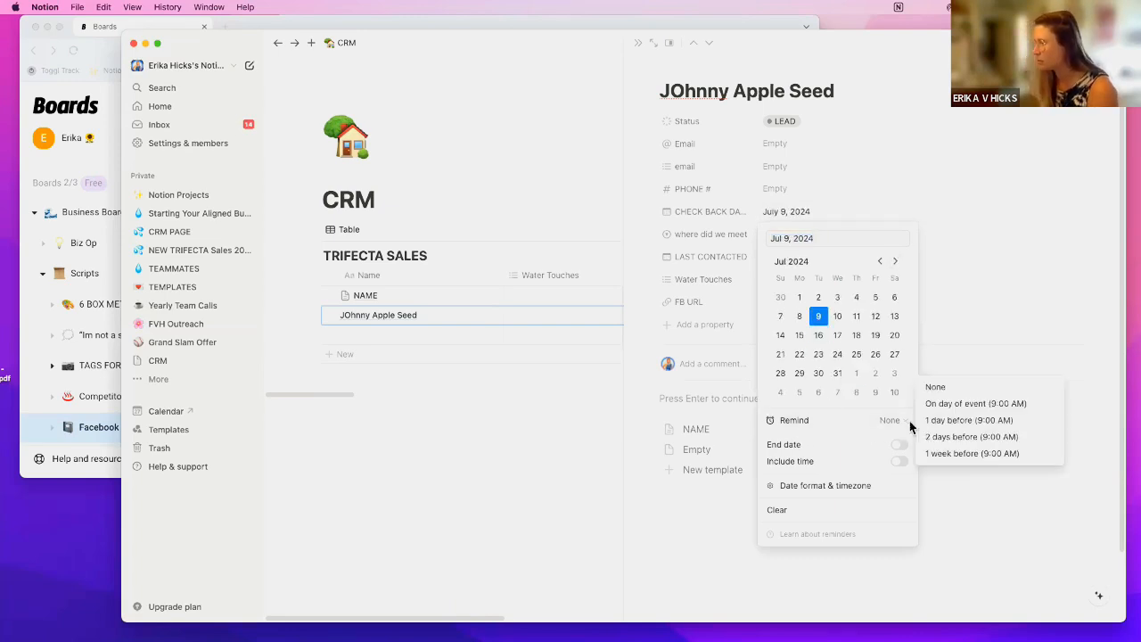
click(1023, 406)
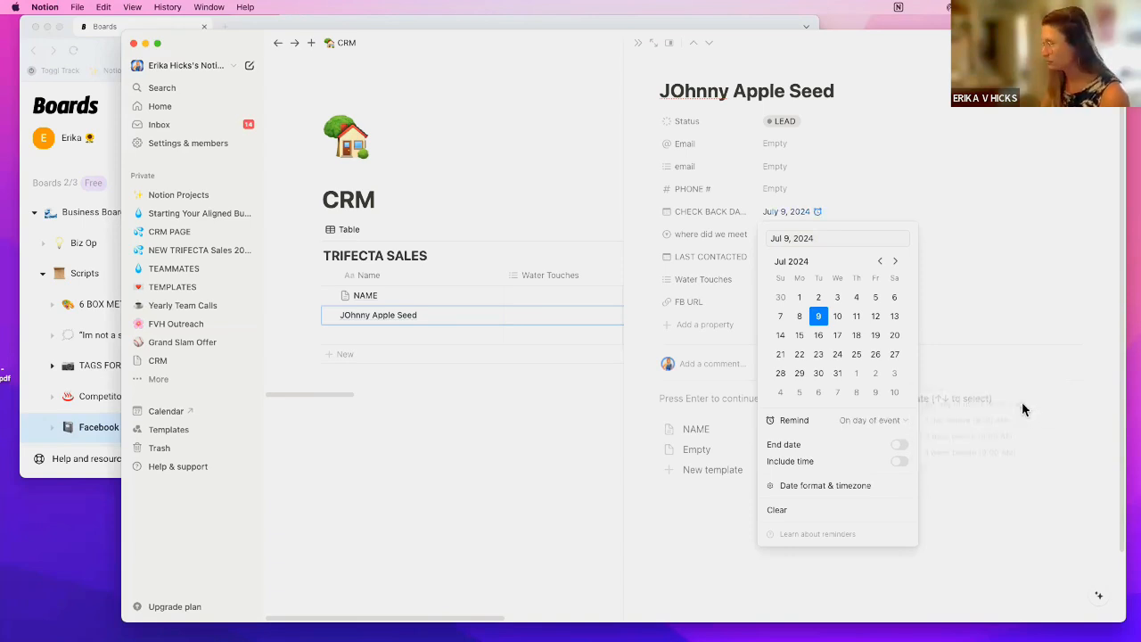
click(828, 212)
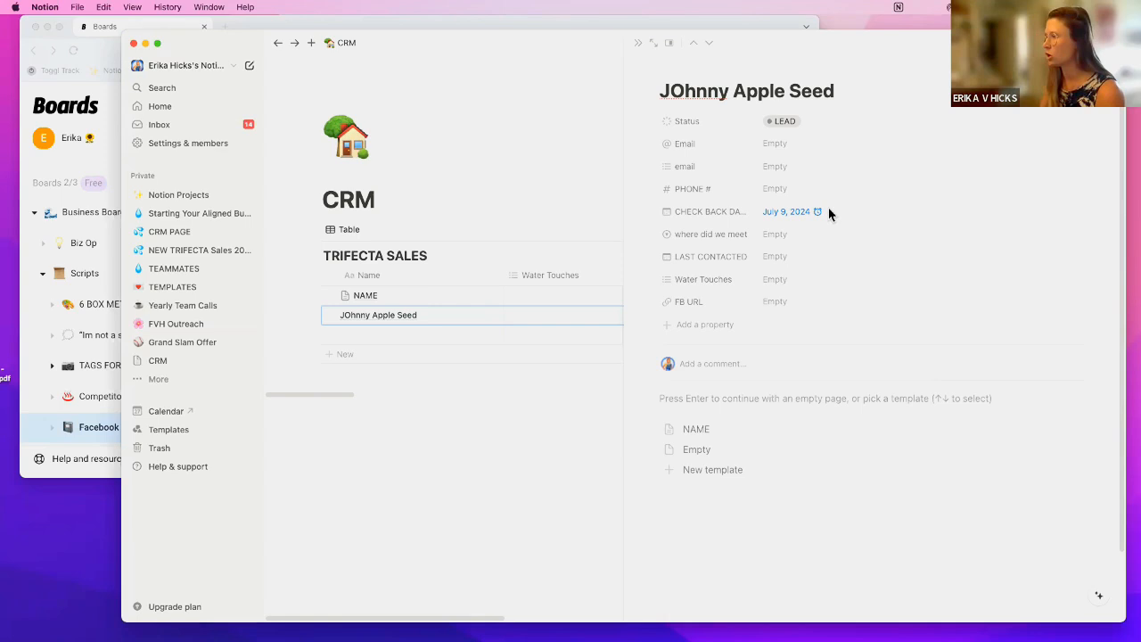
- Set where did we meet to Facebook and LAST CONTACTED to June 27, 2024
click(788, 237)
click(833, 288)
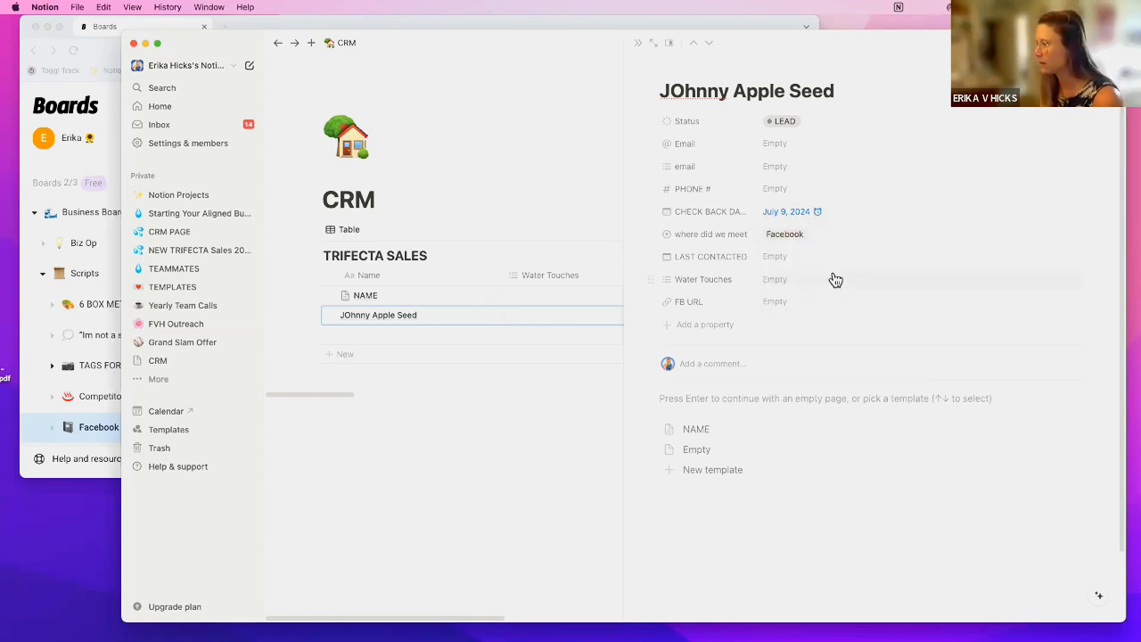
click(812, 260)
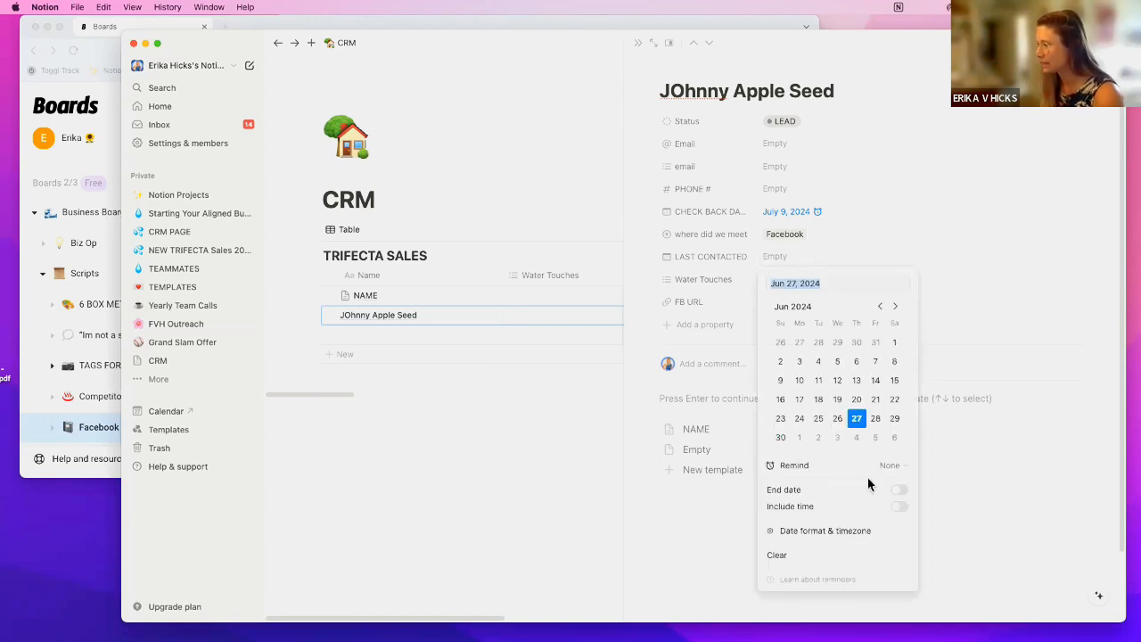
click(857, 419)
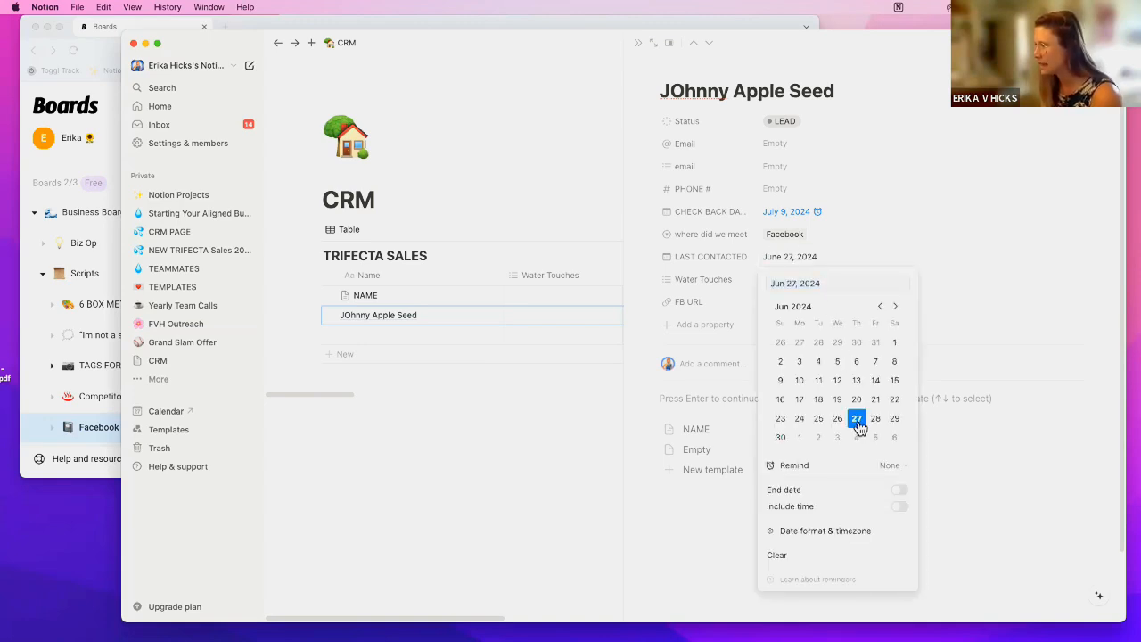
click(1025, 164)
- Add Comp Plan to Water Touches, apply the NAME template to the record, and close it
click(792, 283)
click(833, 319)
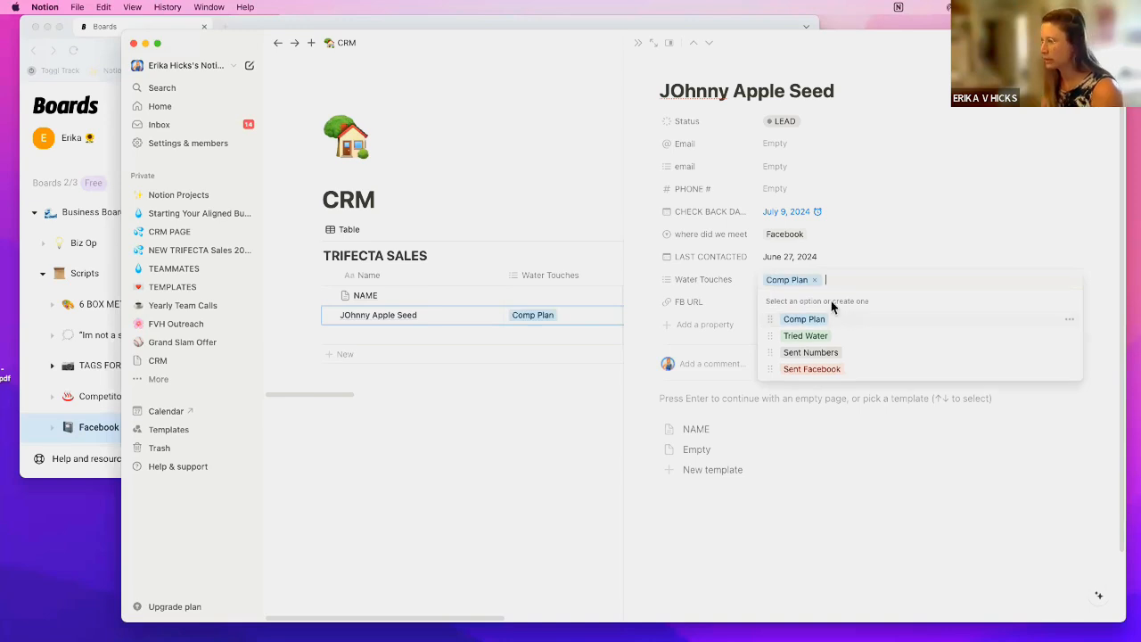
click(724, 327)
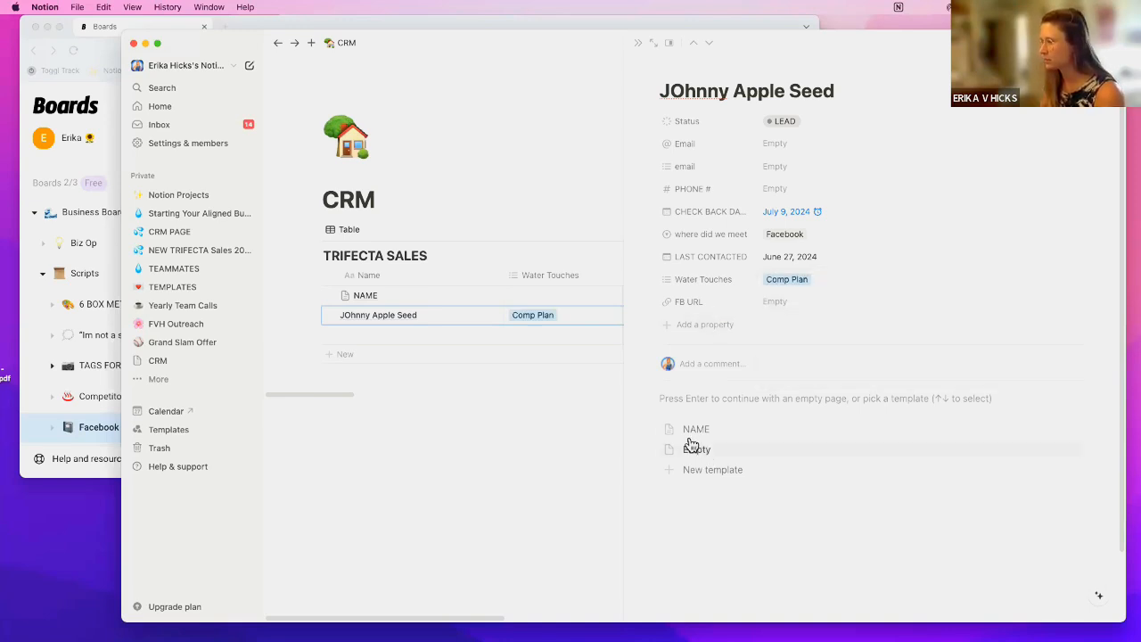
click(694, 432)
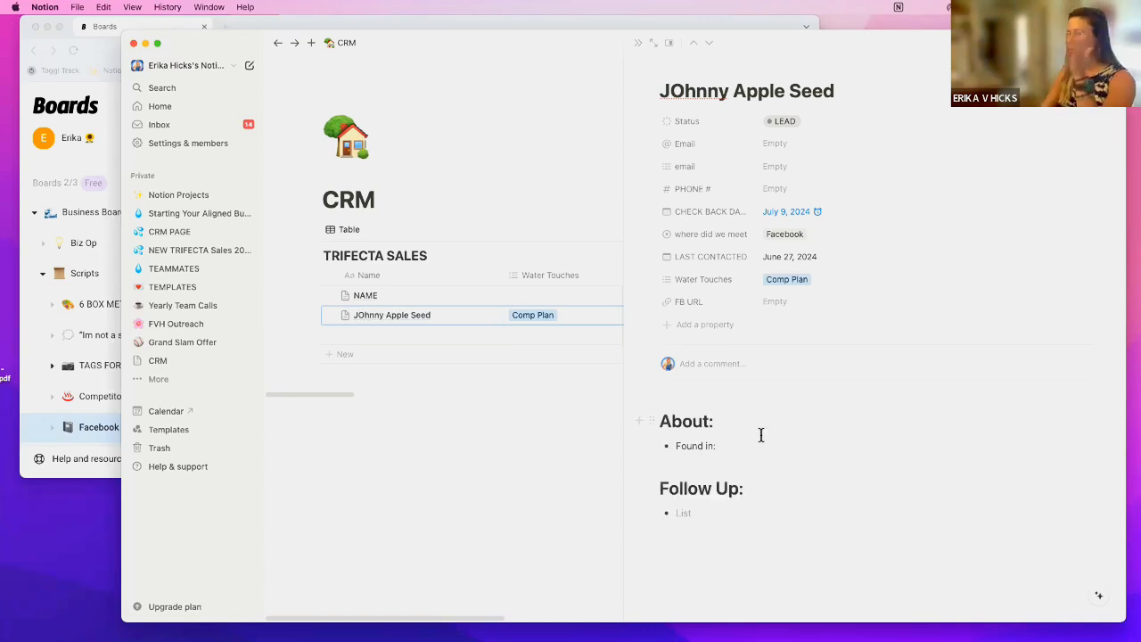
click(637, 48)
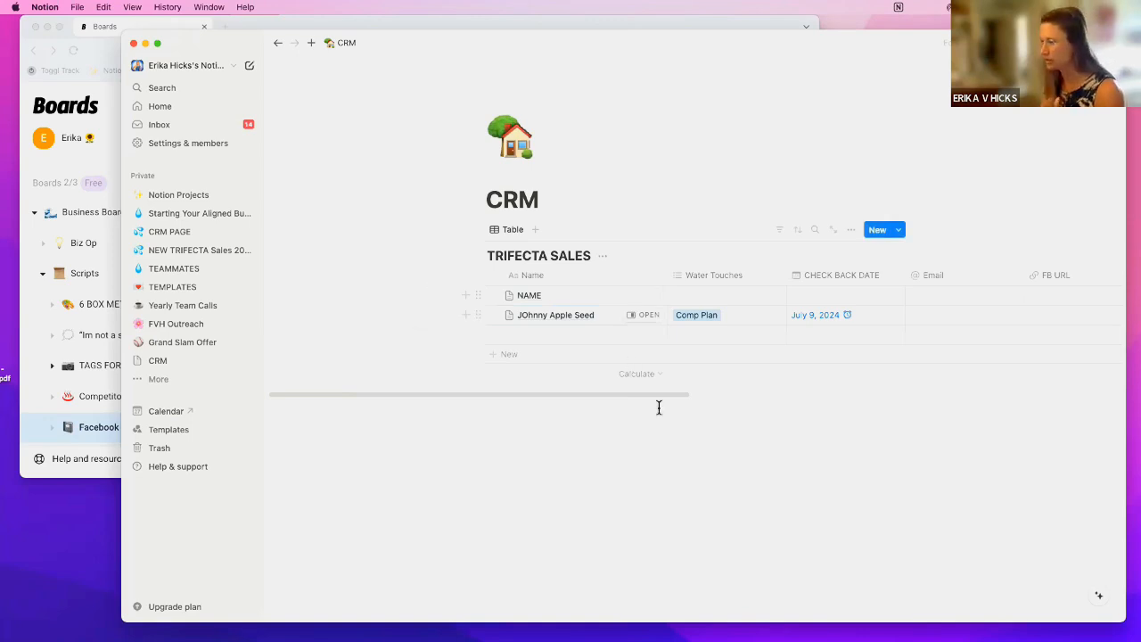
scroll(591, 389, right, 2)
scroll(531, 386, left, 2)
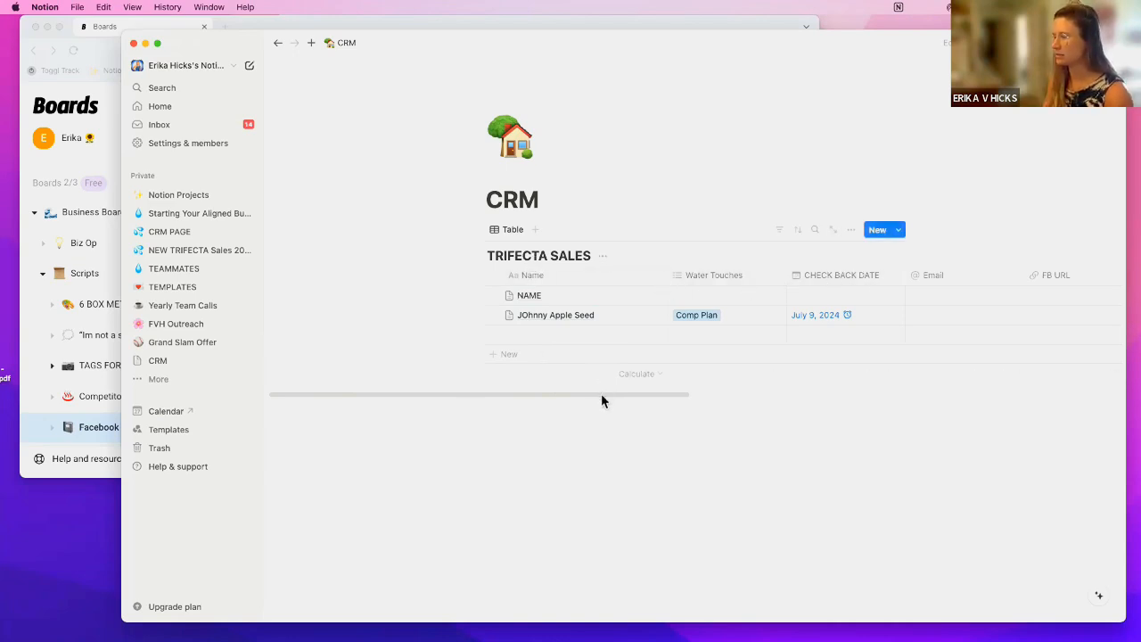
scroll(601, 394, right, 2)
scroll(660, 394, right, 3)
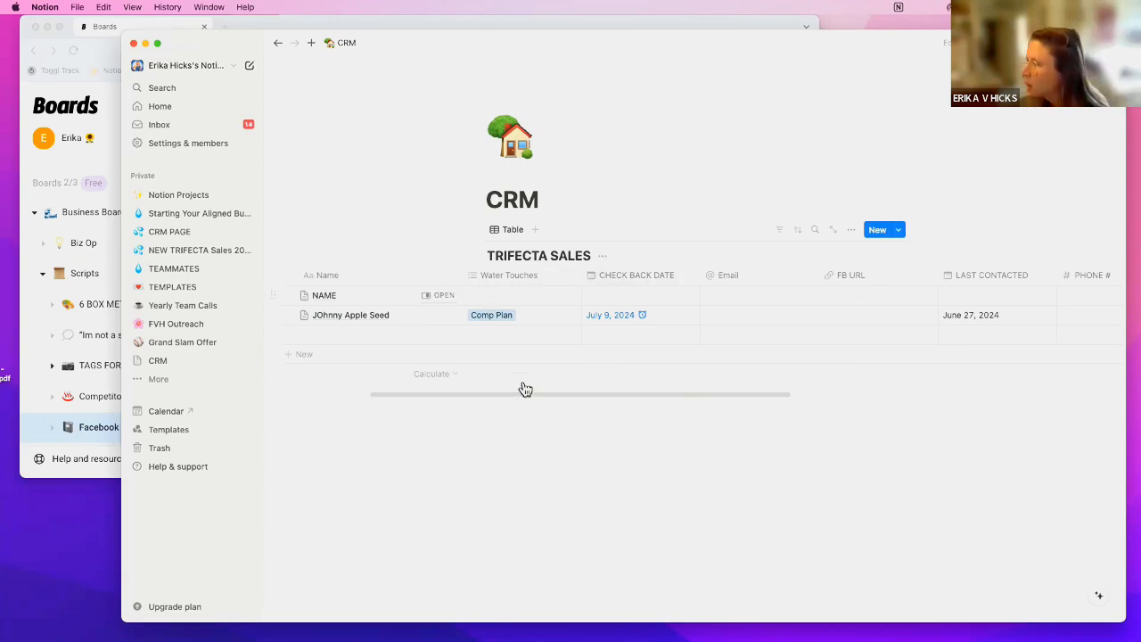
click(479, 232)
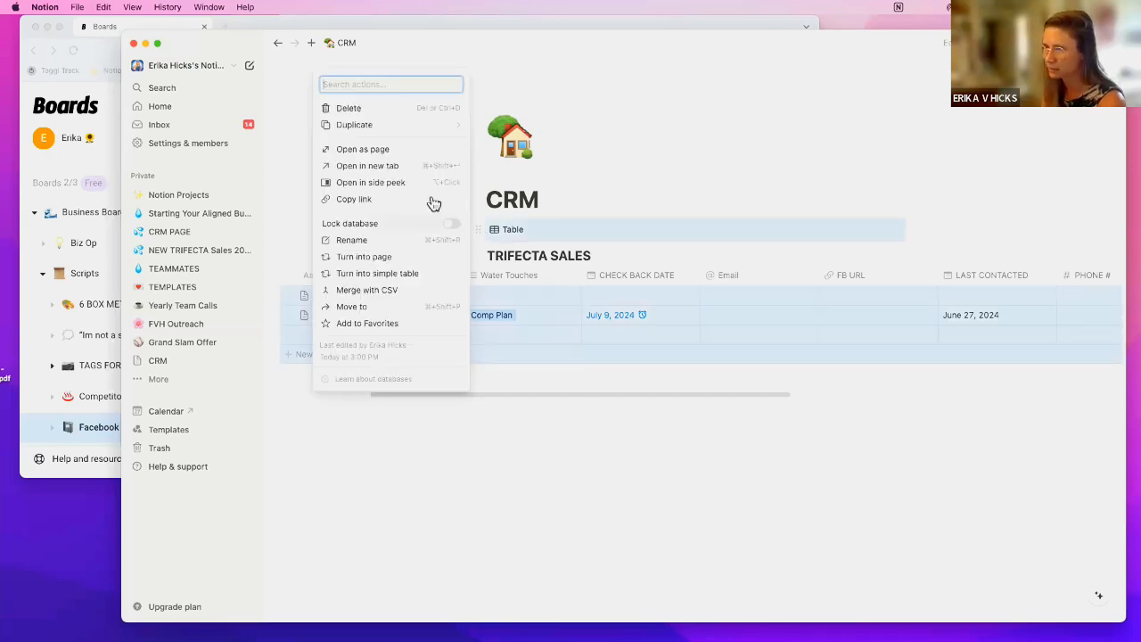
click(391, 241)
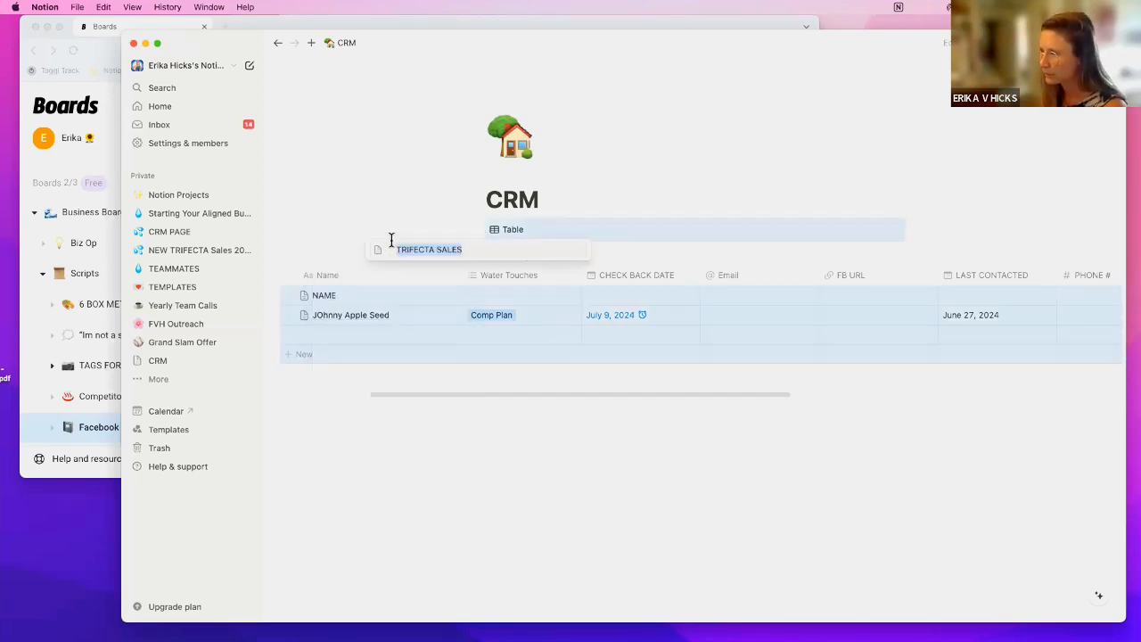
click(565, 195)
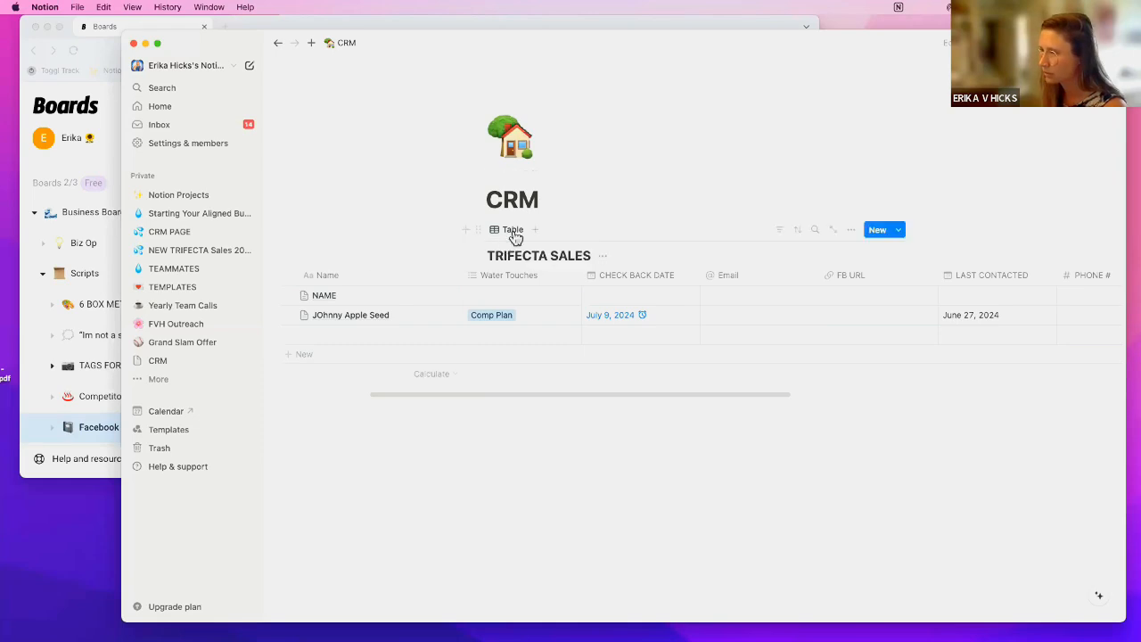
- Rename the database's Table view as "Check Back"
click(515, 233)
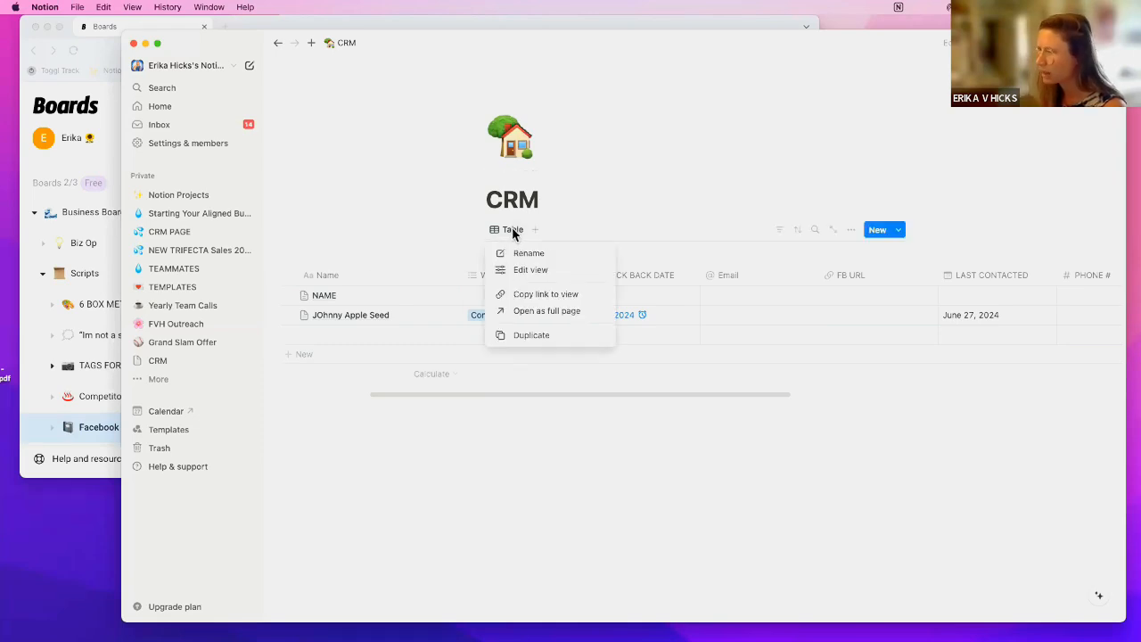
click(511, 234)
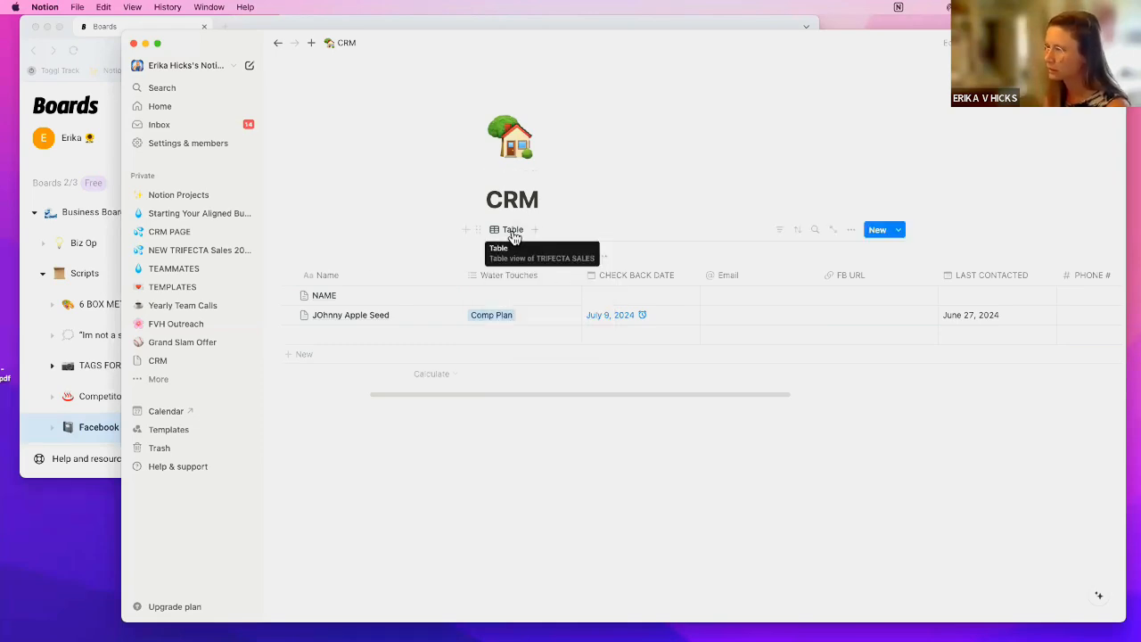
click(513, 234)
click(526, 253)
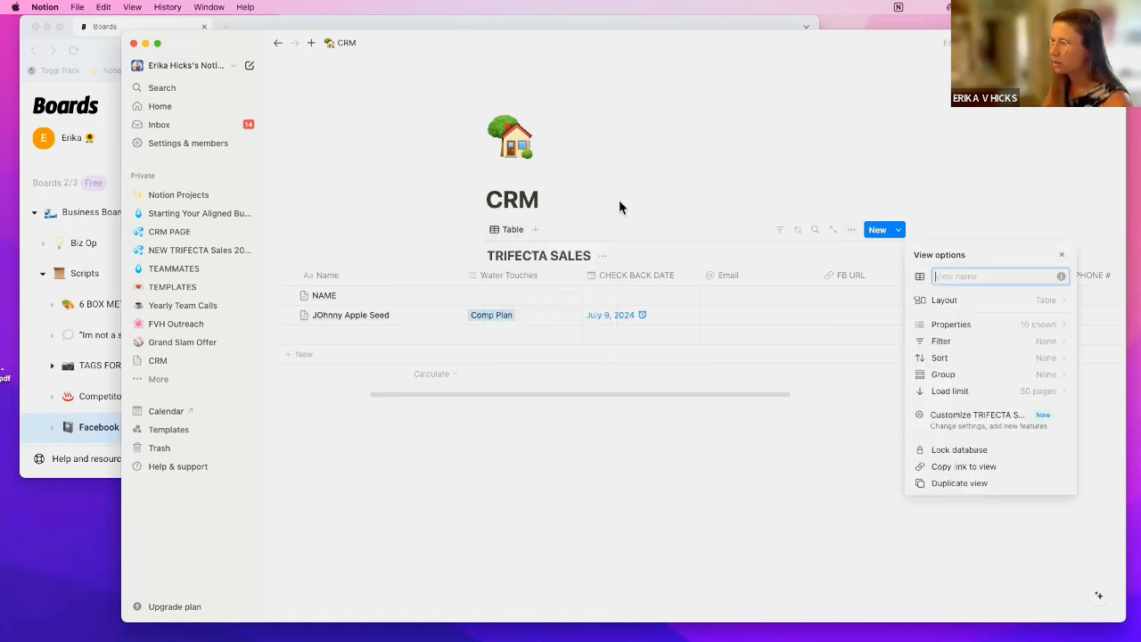
text(Check Back)
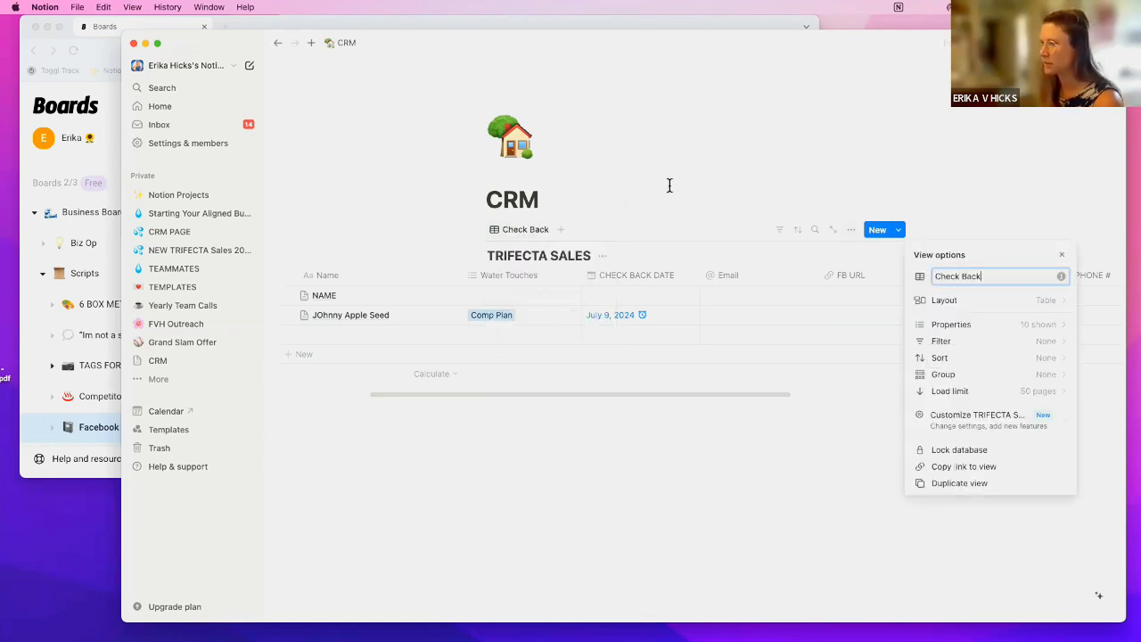
click(669, 187)
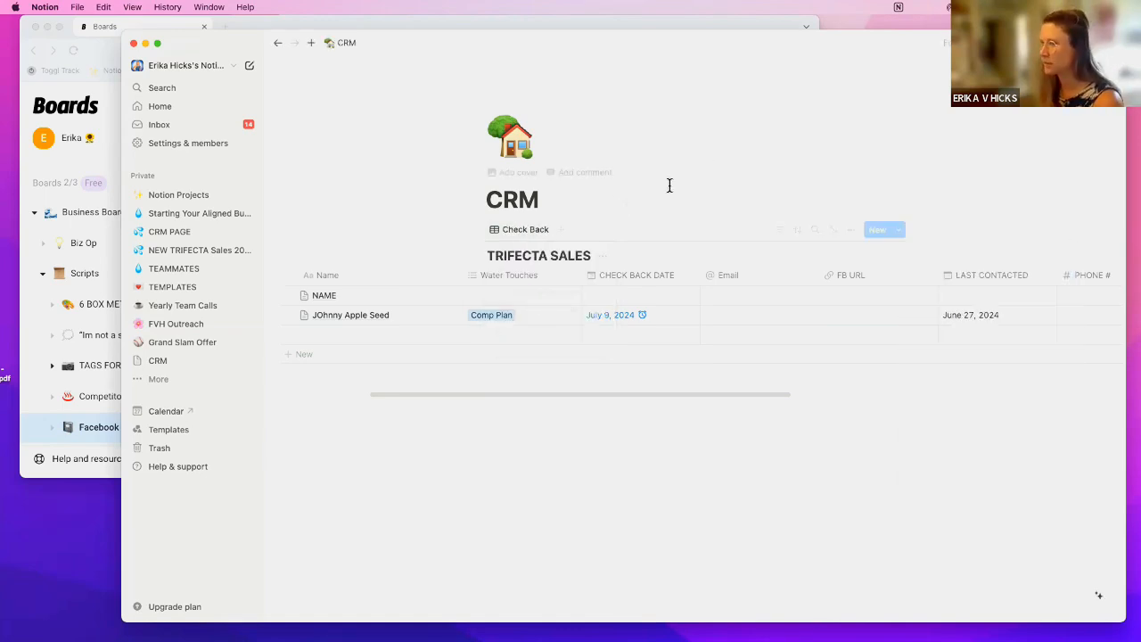
- Reorder the table columns so CHECK BACK DATE, Email, FB URL and LAST CONTACTED come directly after Name, ahead of Water Touches
drag(659, 280, 529, 280)
drag(782, 280, 677, 277)
drag(905, 281, 776, 280)
drag(1019, 280, 893, 284)
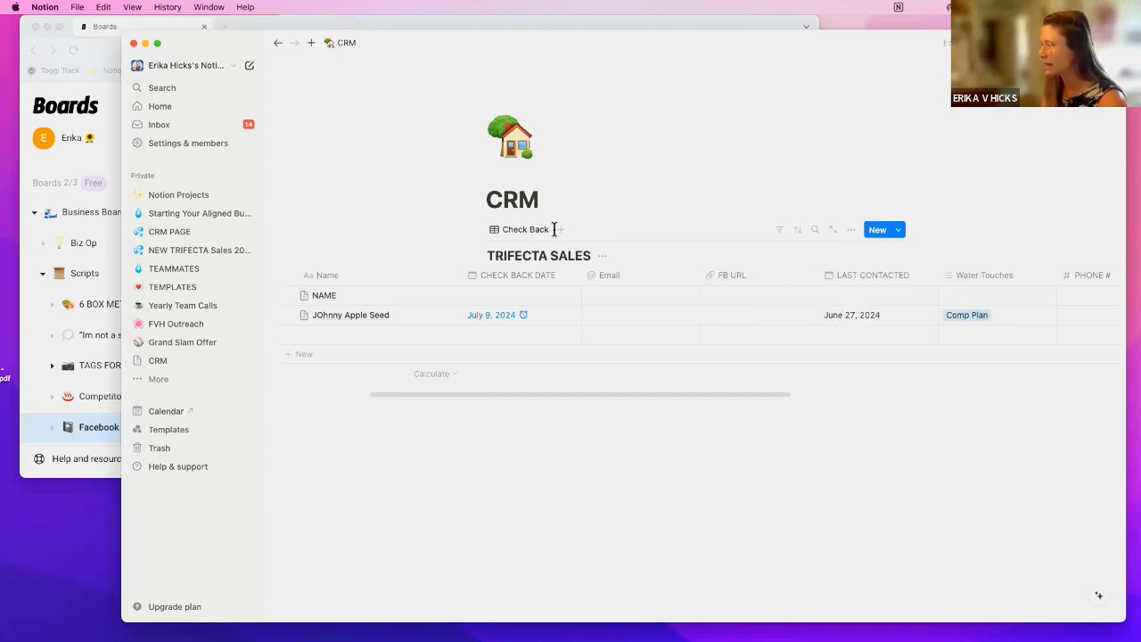
- Narrow the FB URL and LAST CONTACTED columns and move the Status column in front of Name
drag(818, 278, 764, 277)
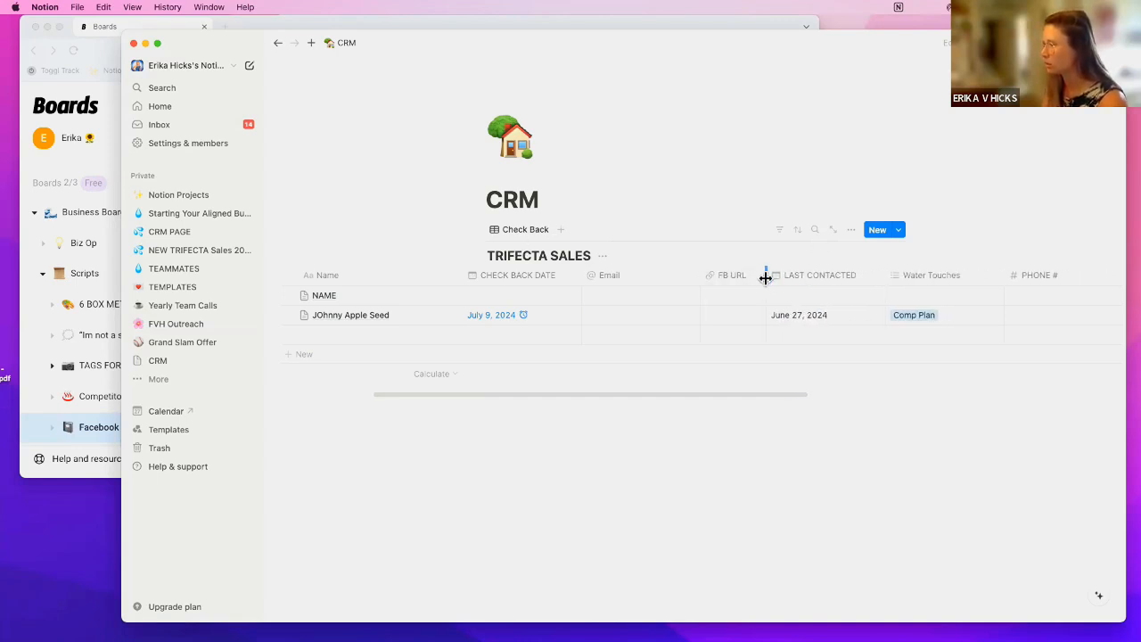
drag(885, 274, 863, 283)
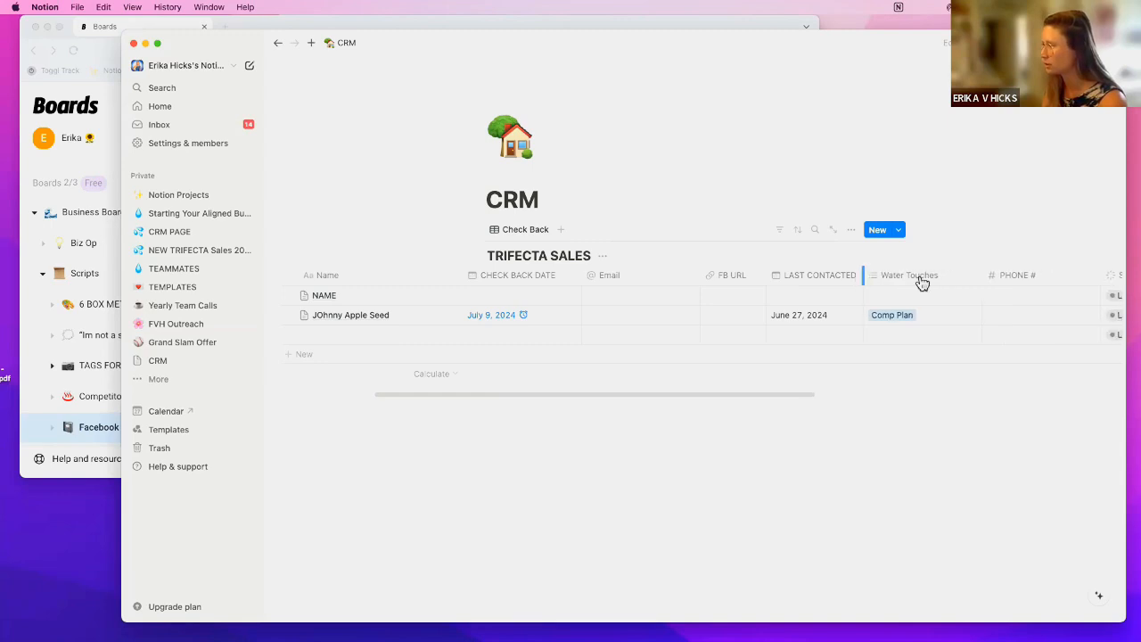
drag(945, 285, 945, 285)
drag(1067, 283, 312, 280)
- Open the NAME record and set its CHECK BACK DATE to July 2, 2024 with a reminder on the day of the event
drag(481, 395, 403, 389)
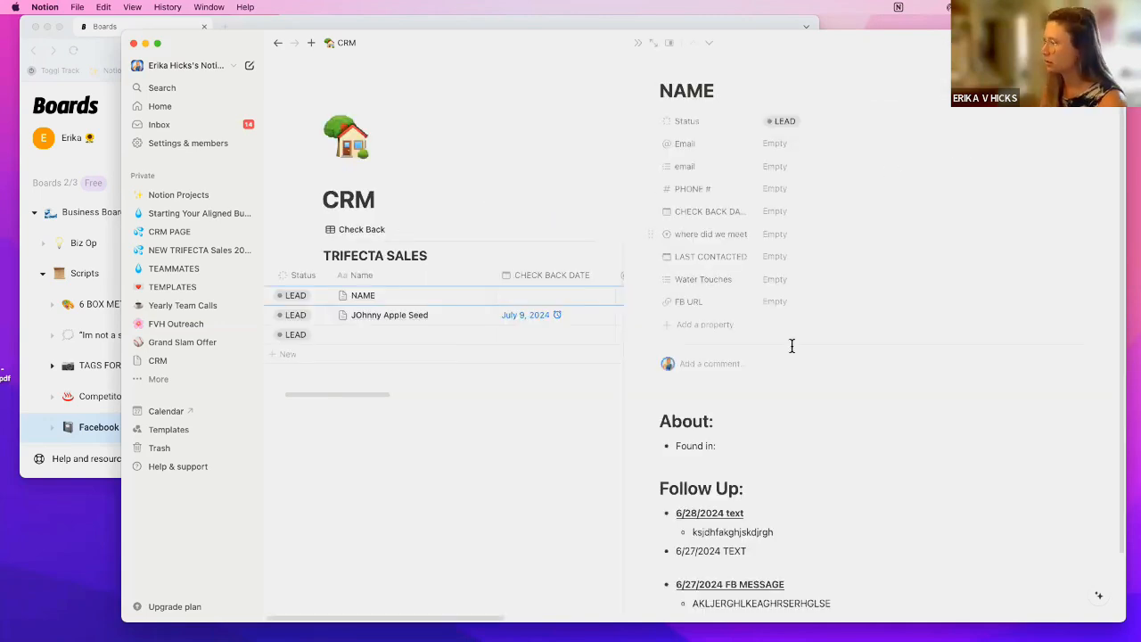
click(799, 211)
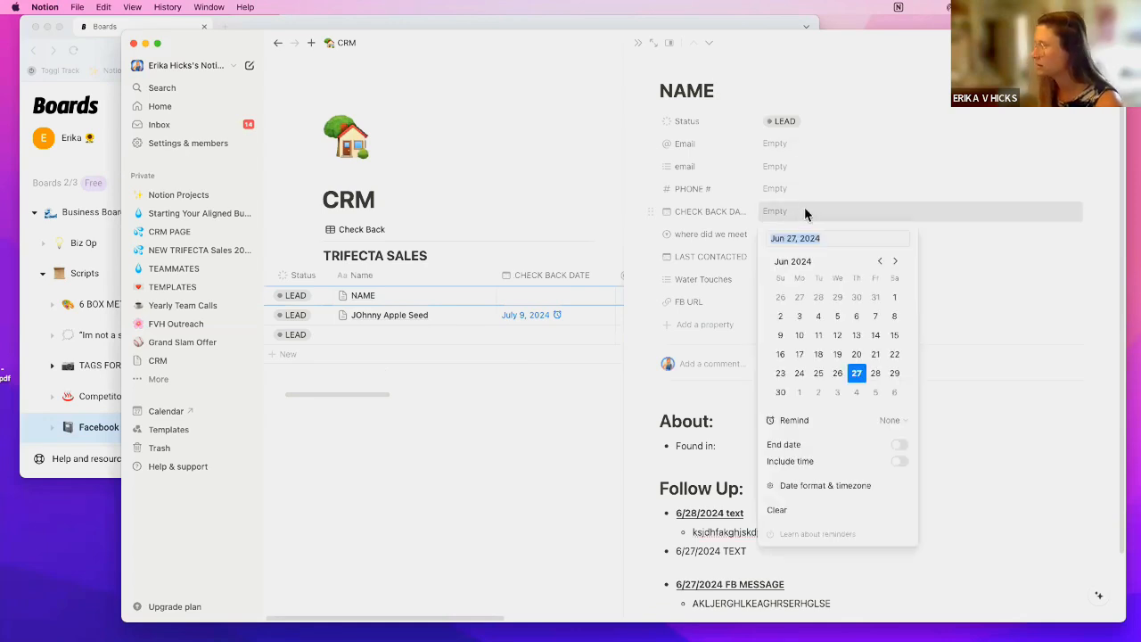
click(819, 392)
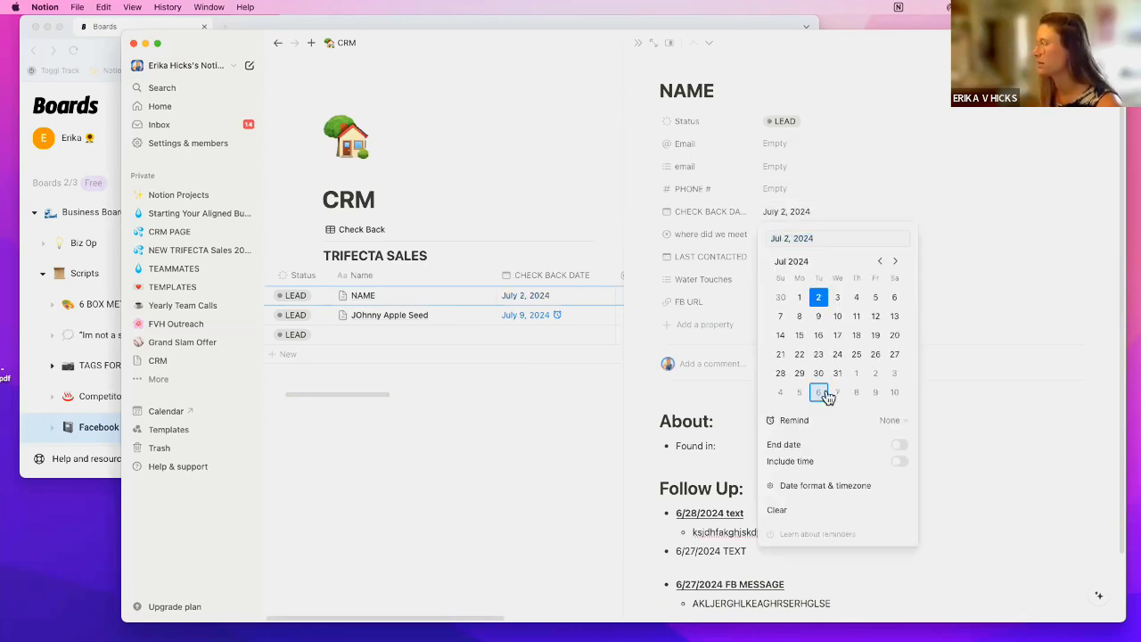
click(899, 421)
click(966, 403)
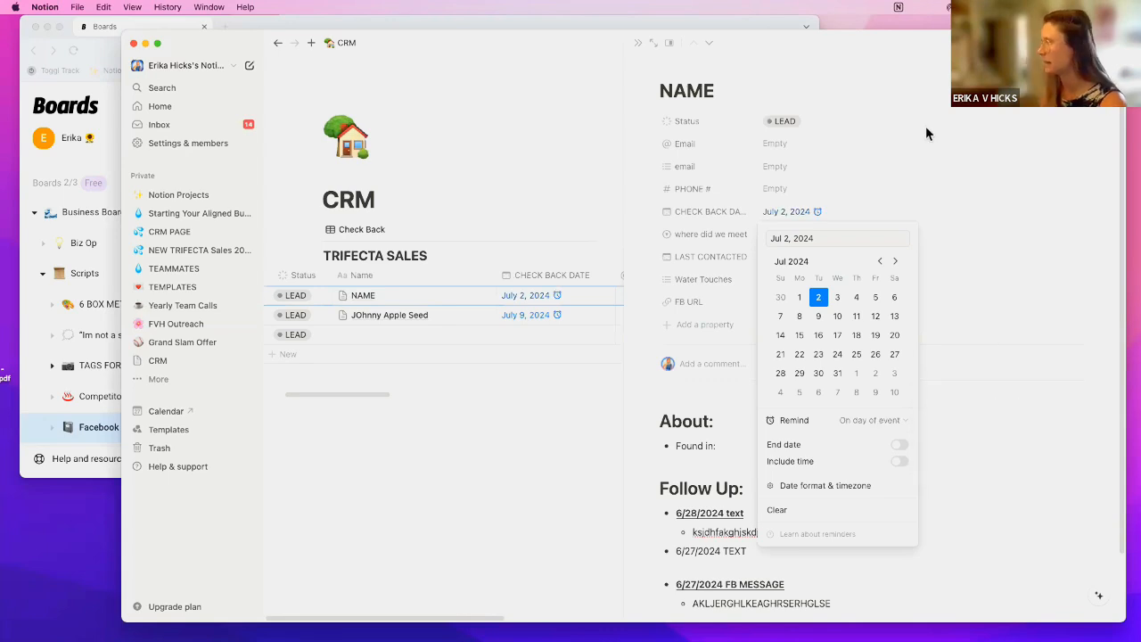
click(619, 54)
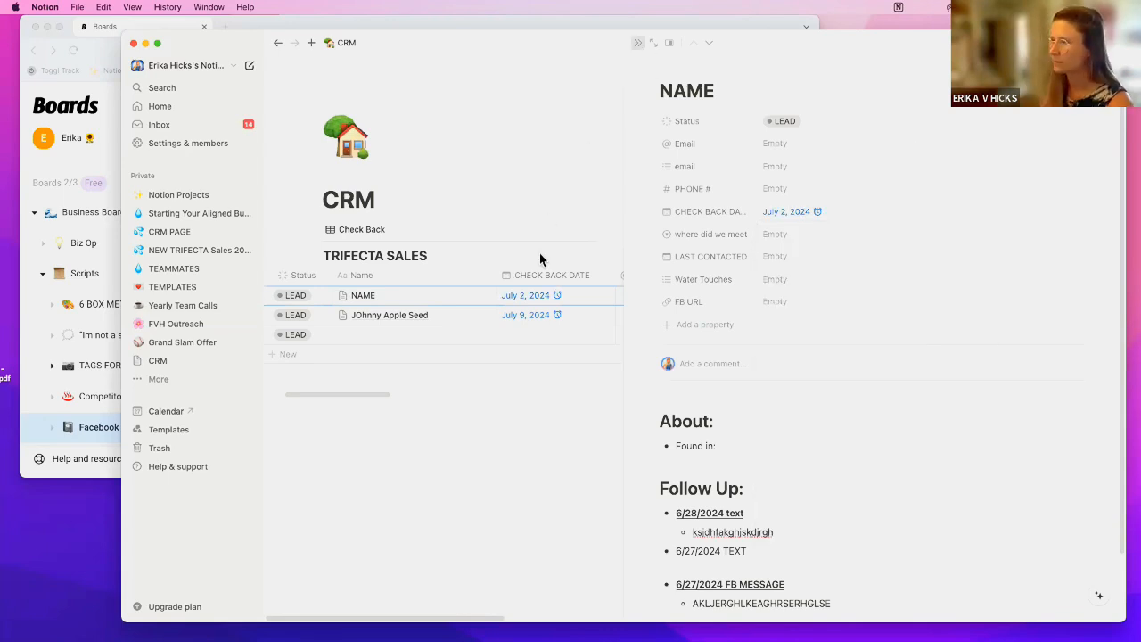
- Close the open record and sort the Check Back view by CHECK BACK DATE in ascending order
key(Escape)
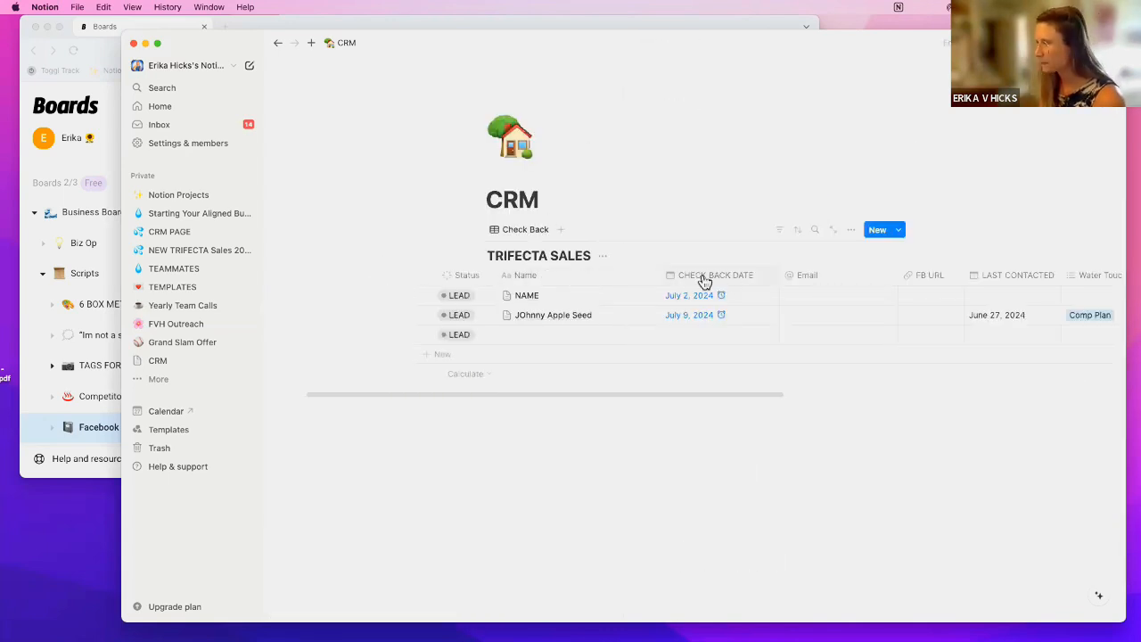
click(749, 282)
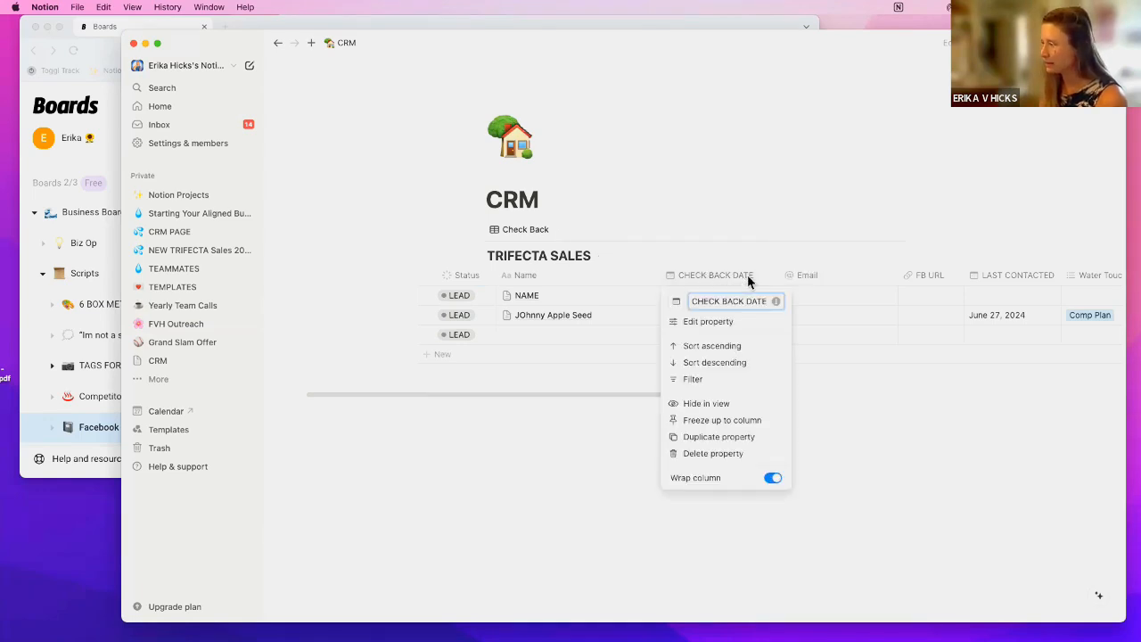
click(759, 347)
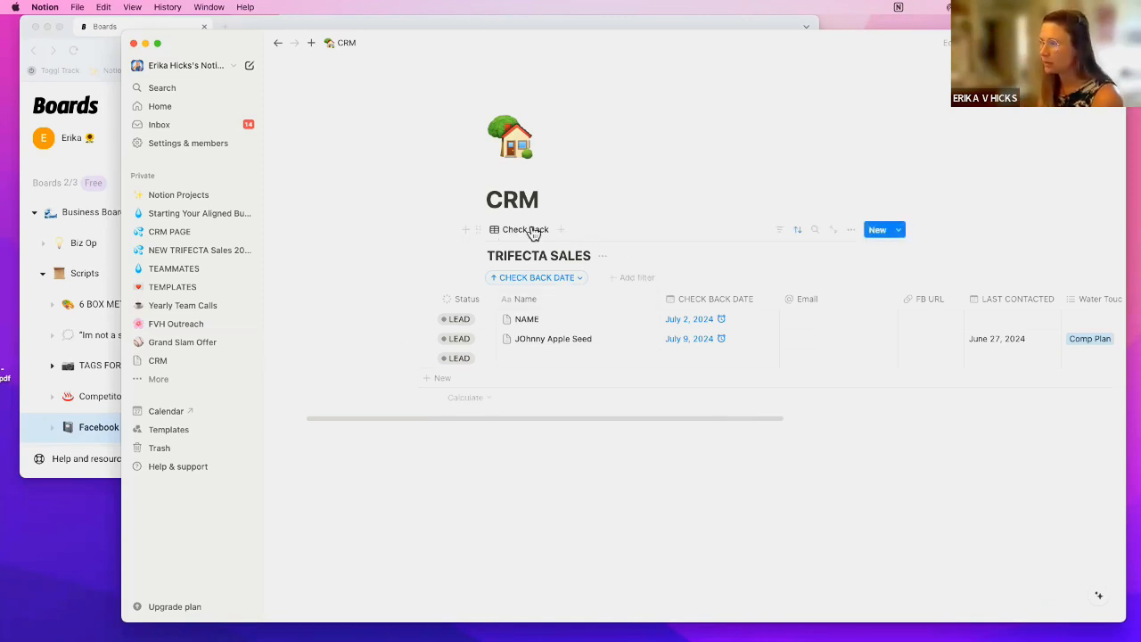
- Add a Calendar view to the TRIFECTA SALES database and advance it to July 2024
click(562, 231)
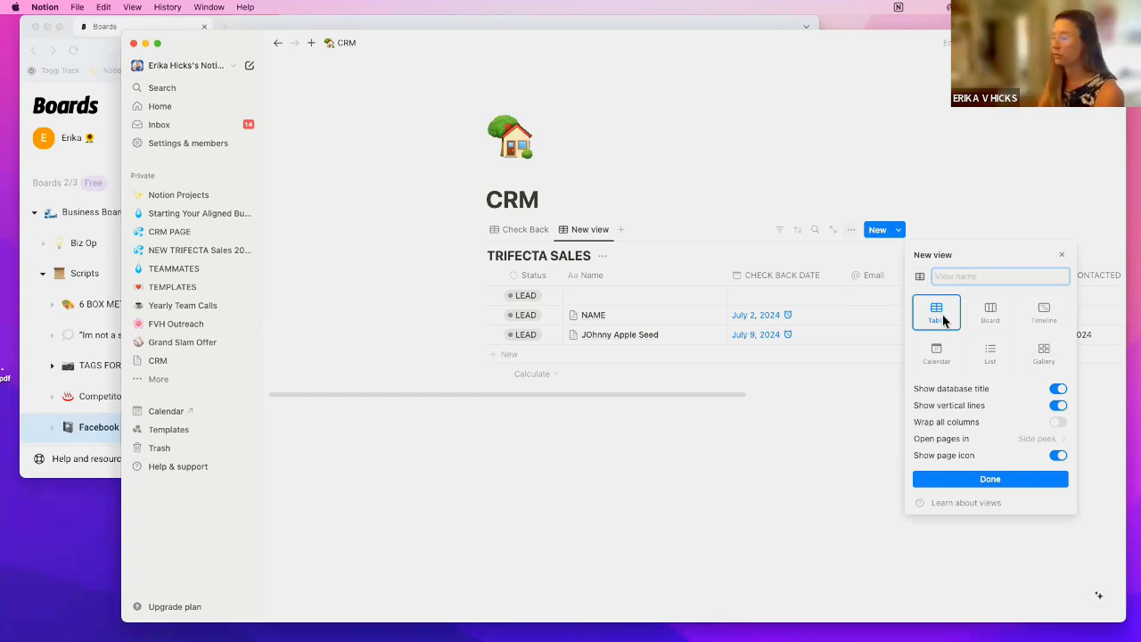
click(944, 354)
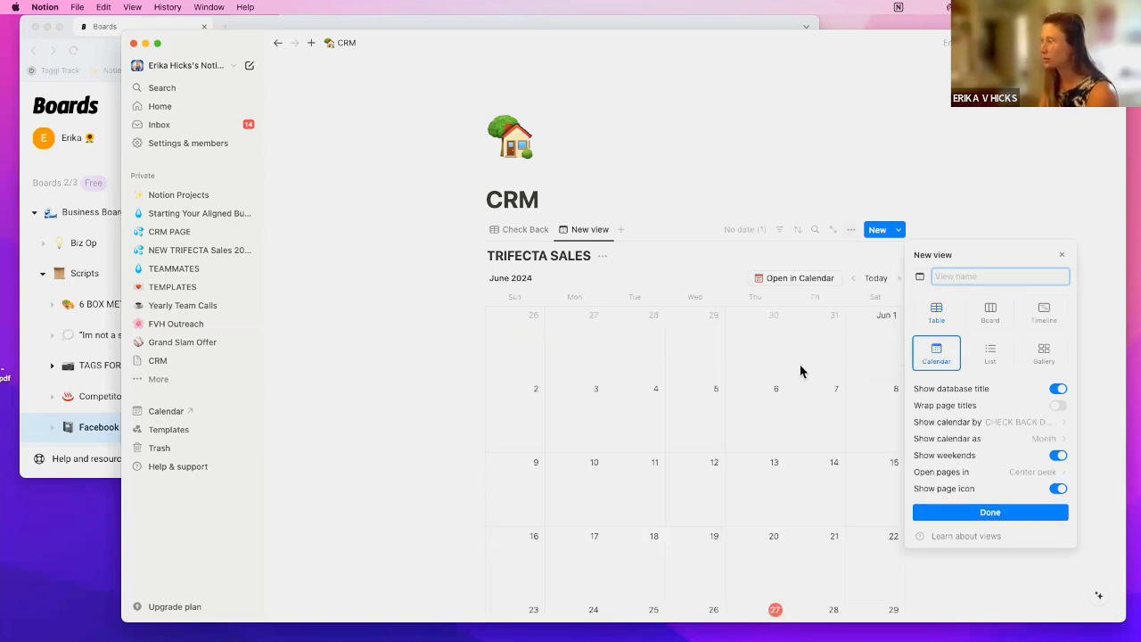
click(750, 386)
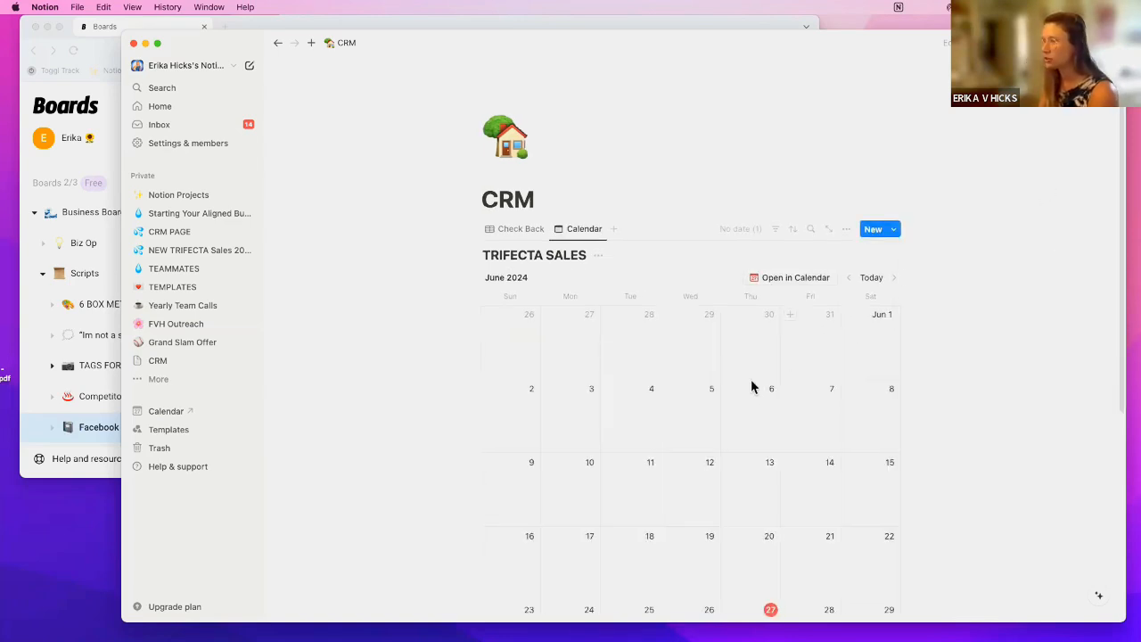
scroll(751, 379, down, 5)
scroll(861, 234, up, 3)
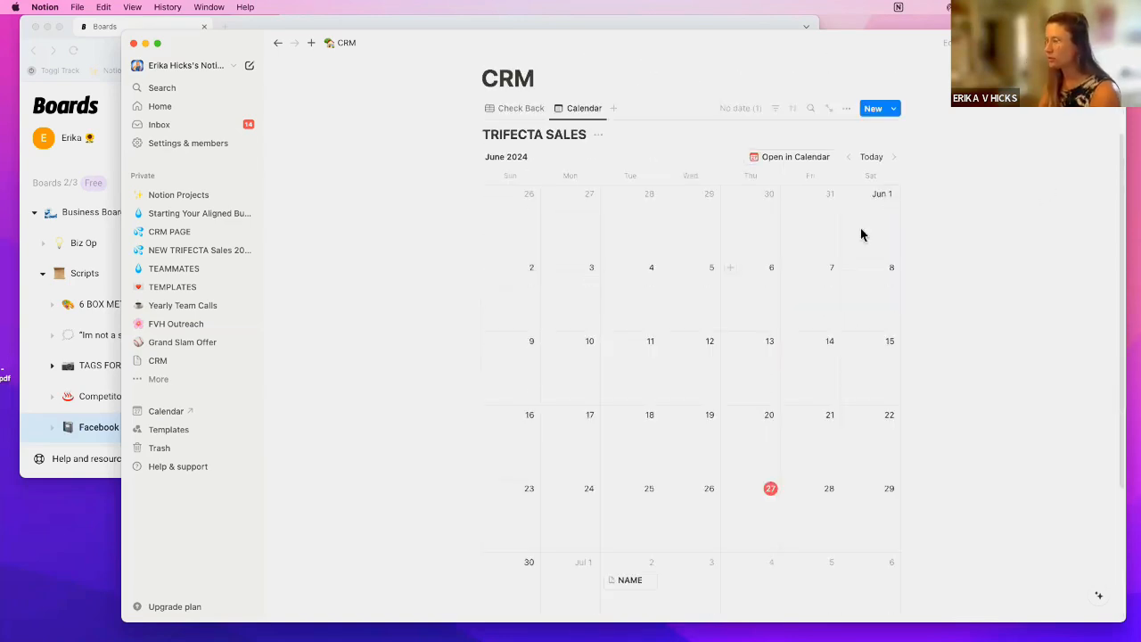
click(894, 157)
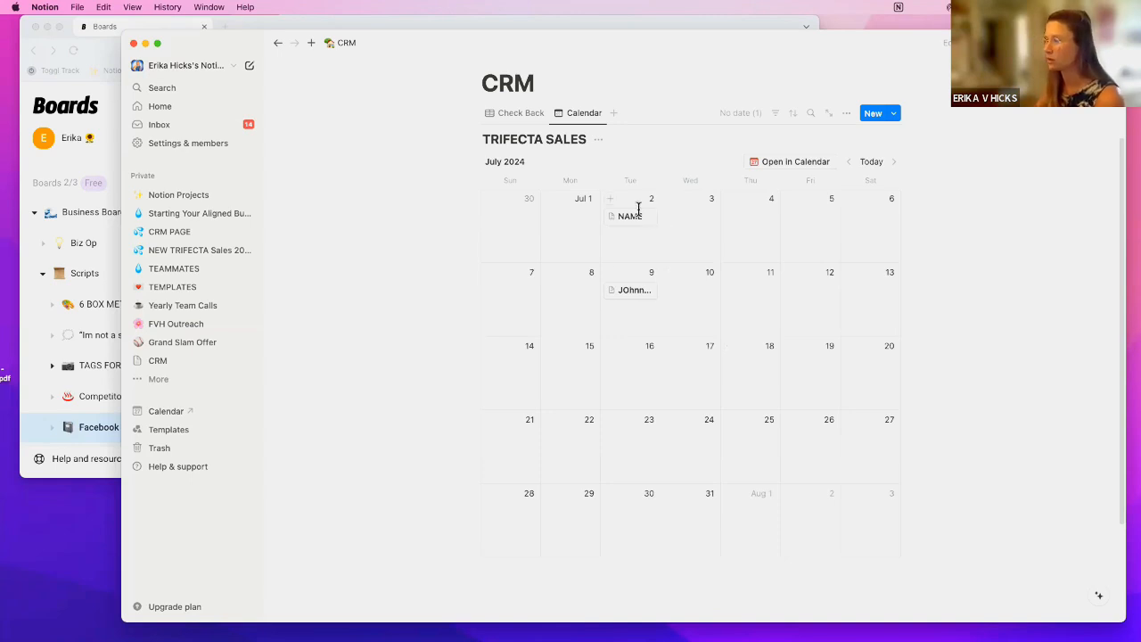
scroll(642, 377, up, 3)
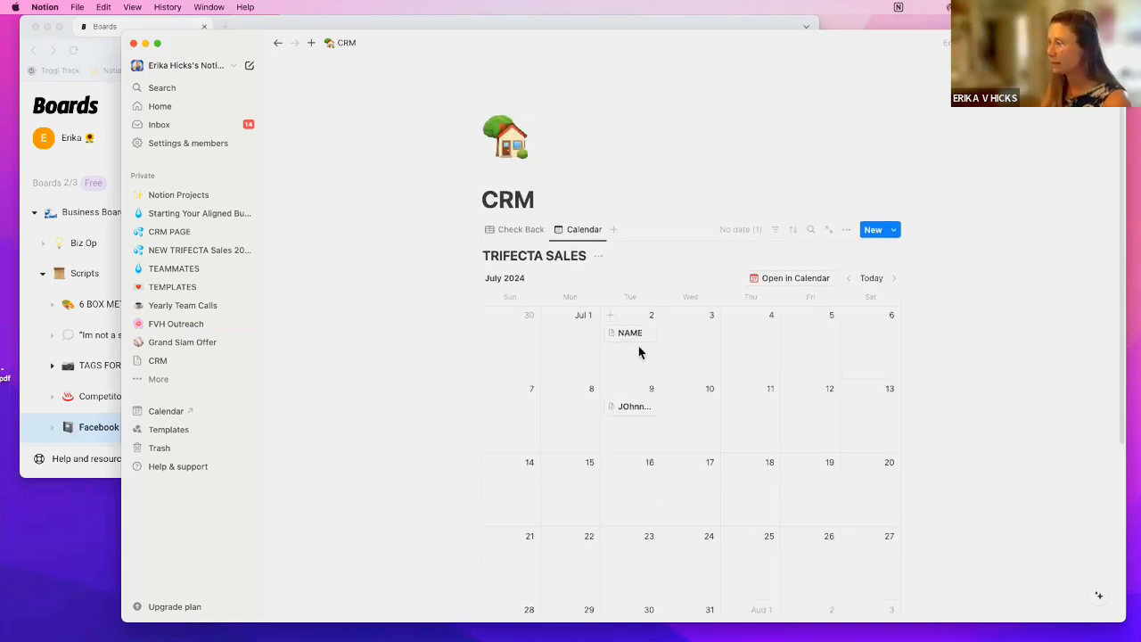
- Examine the Calendar view's options, including its shown and hidden properties and its layout settings
click(600, 259)
click(597, 234)
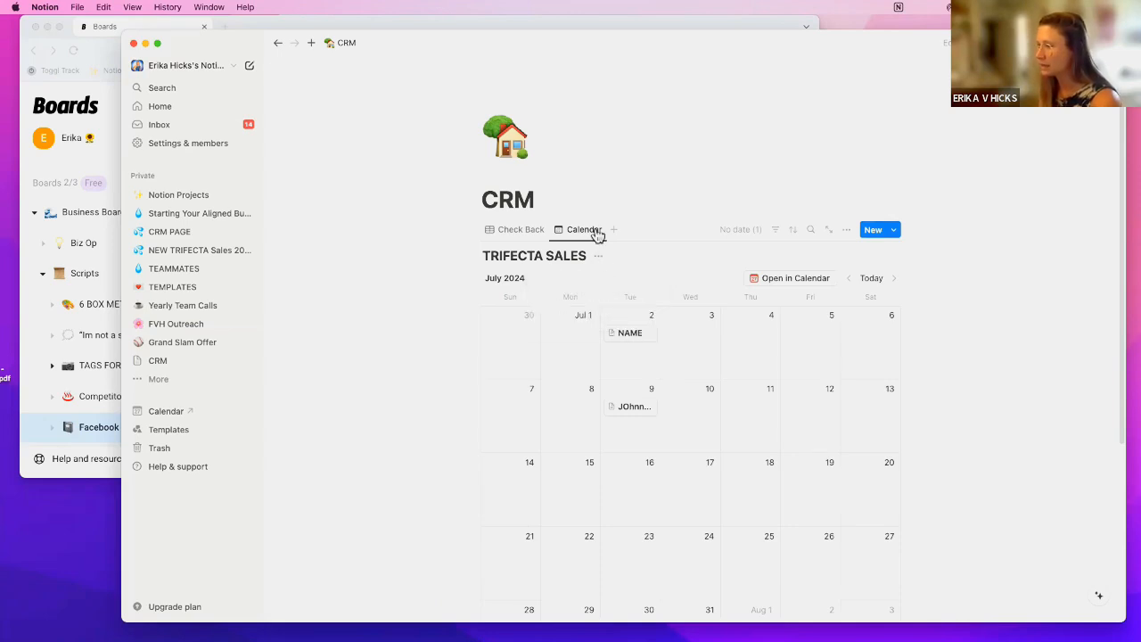
click(596, 235)
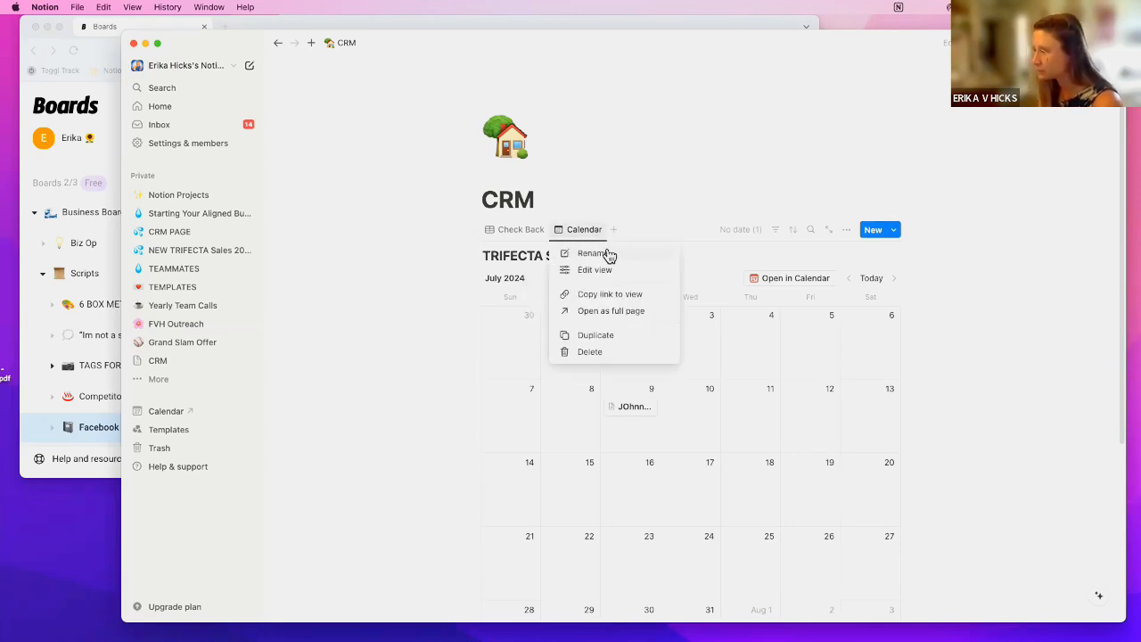
click(612, 256)
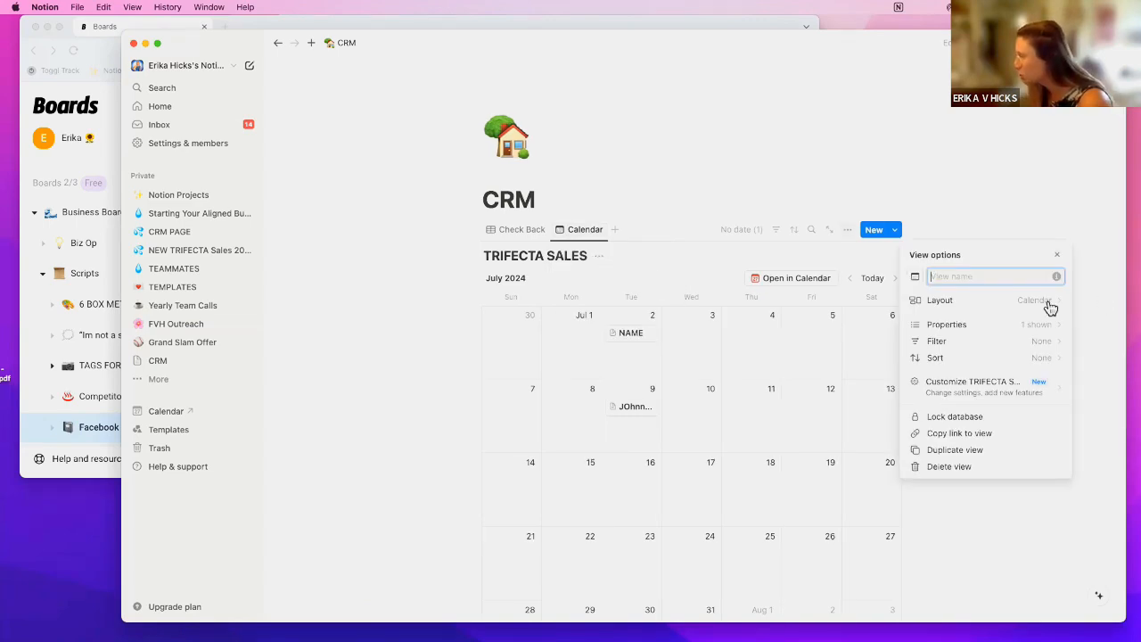
click(1032, 326)
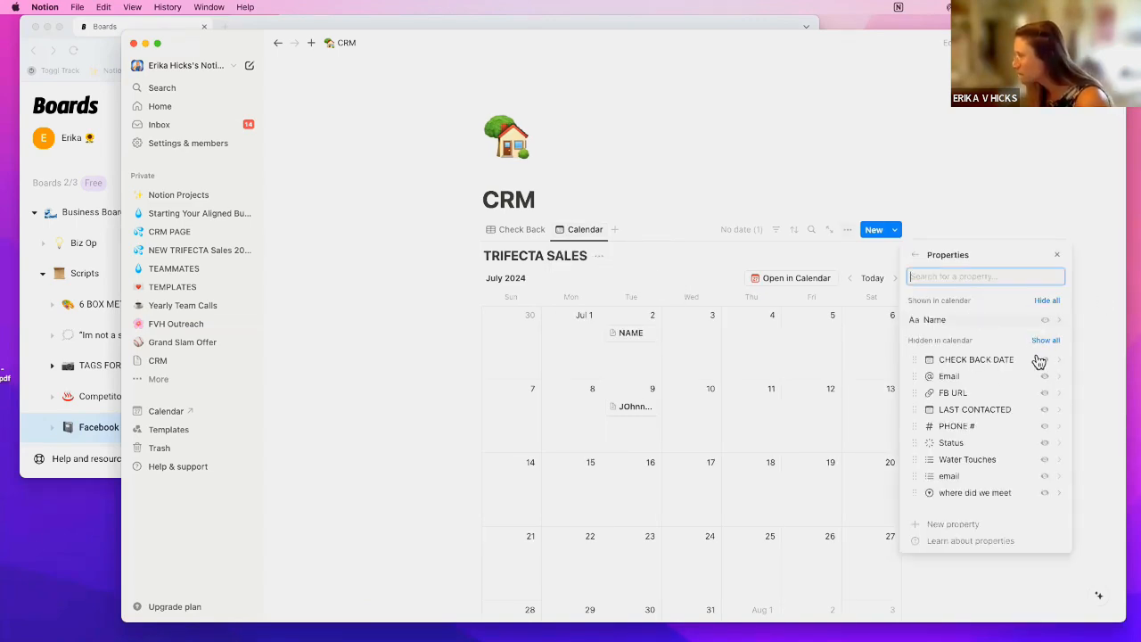
click(914, 255)
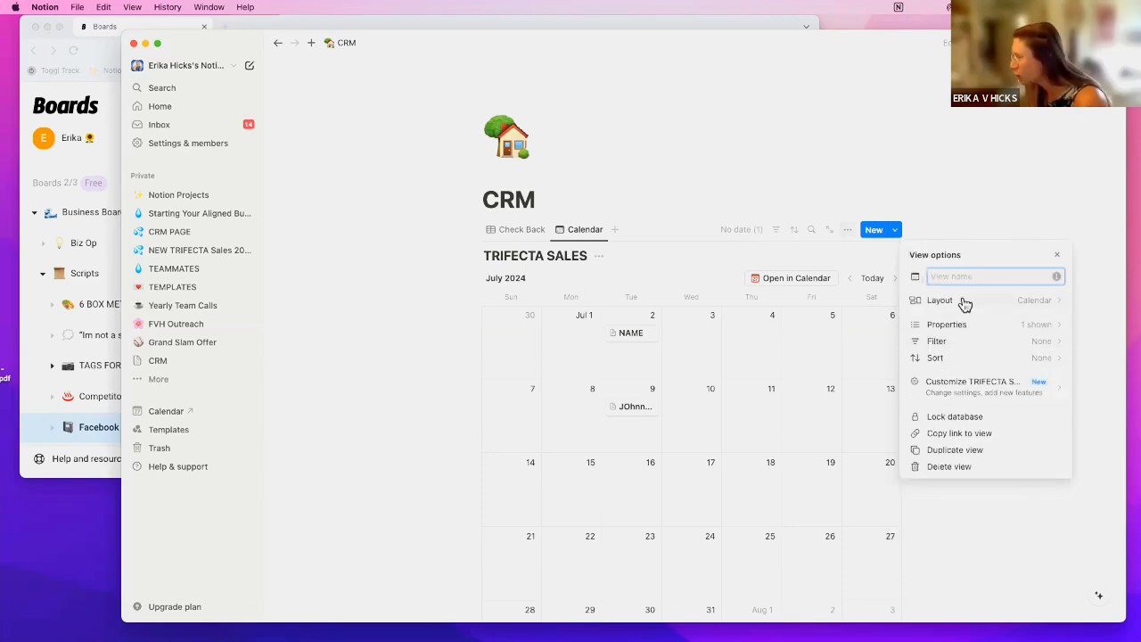
click(965, 304)
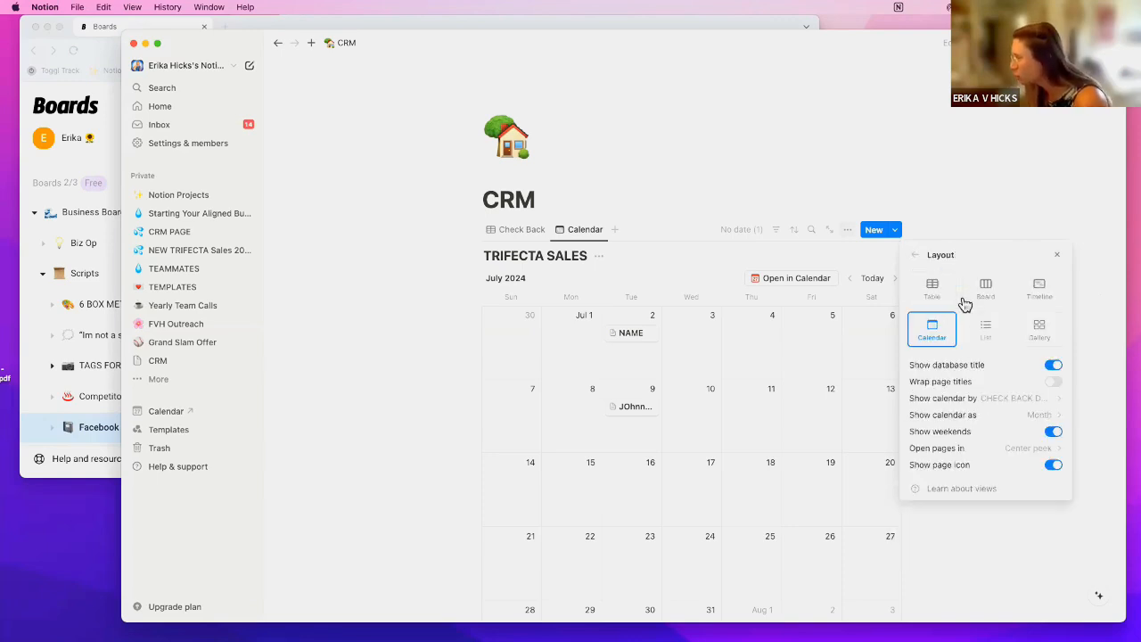
click(915, 255)
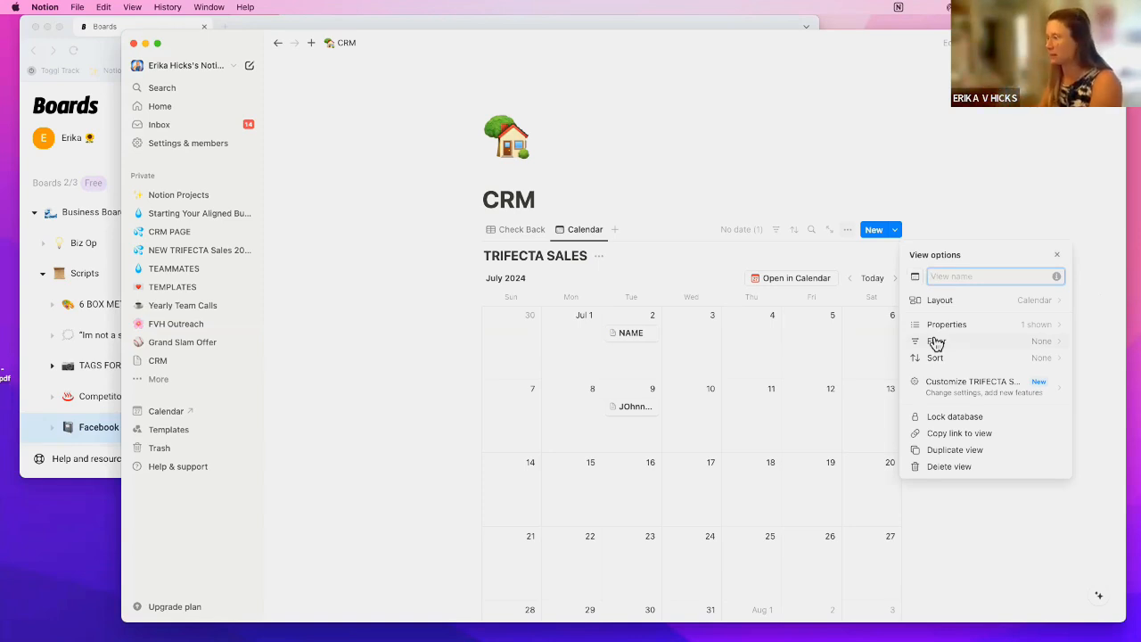
click(722, 172)
click(577, 233)
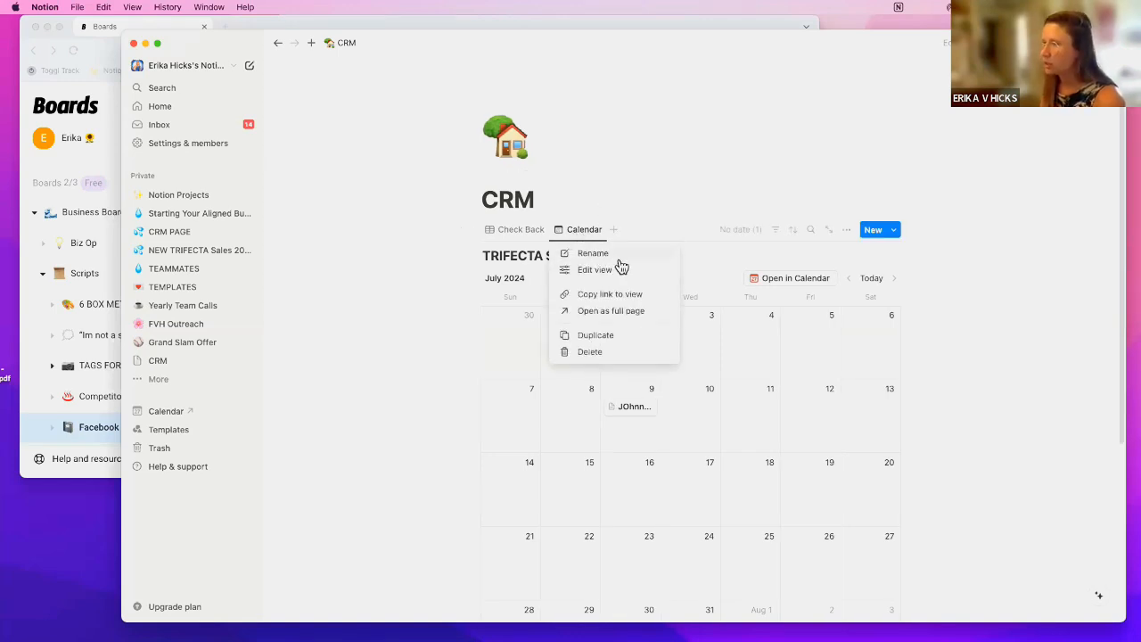
click(581, 272)
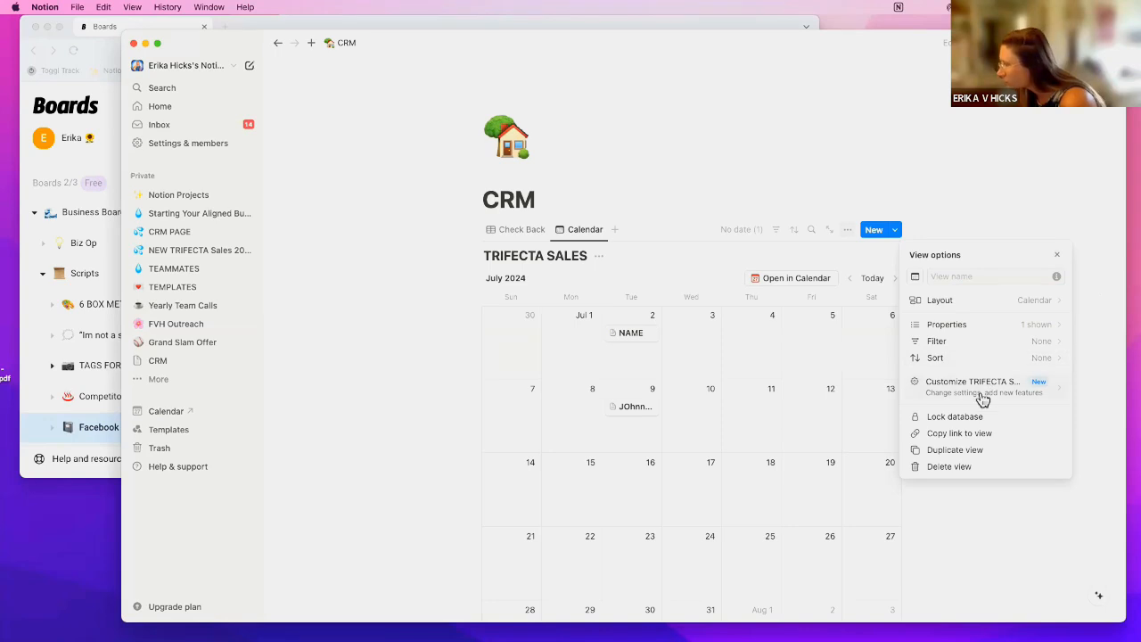
click(569, 234)
click(570, 233)
click(601, 255)
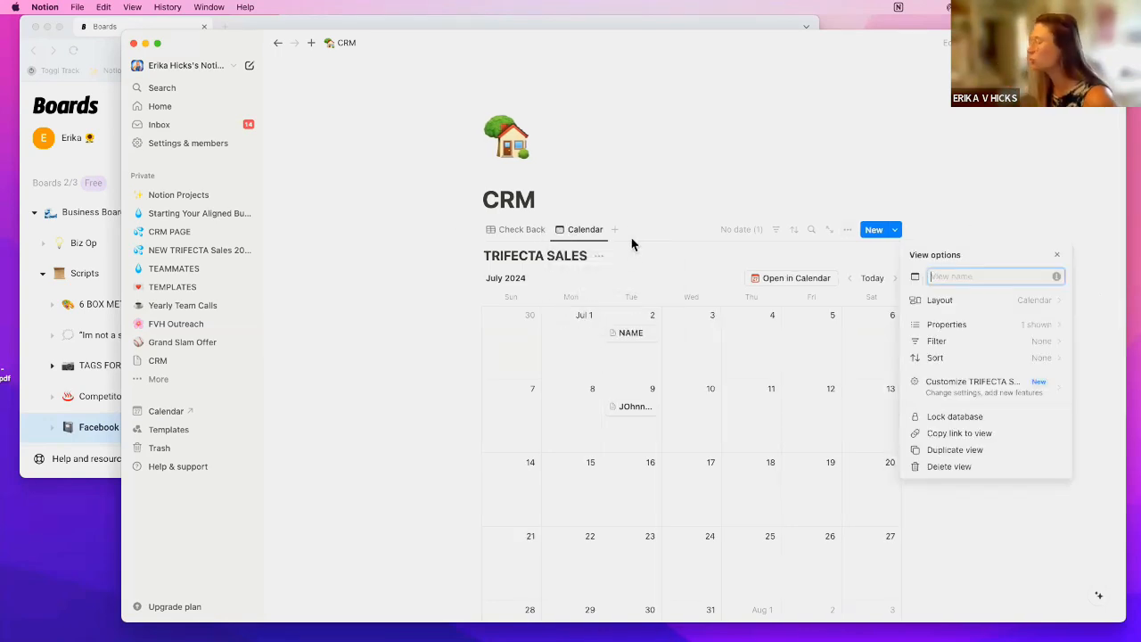
click(954, 301)
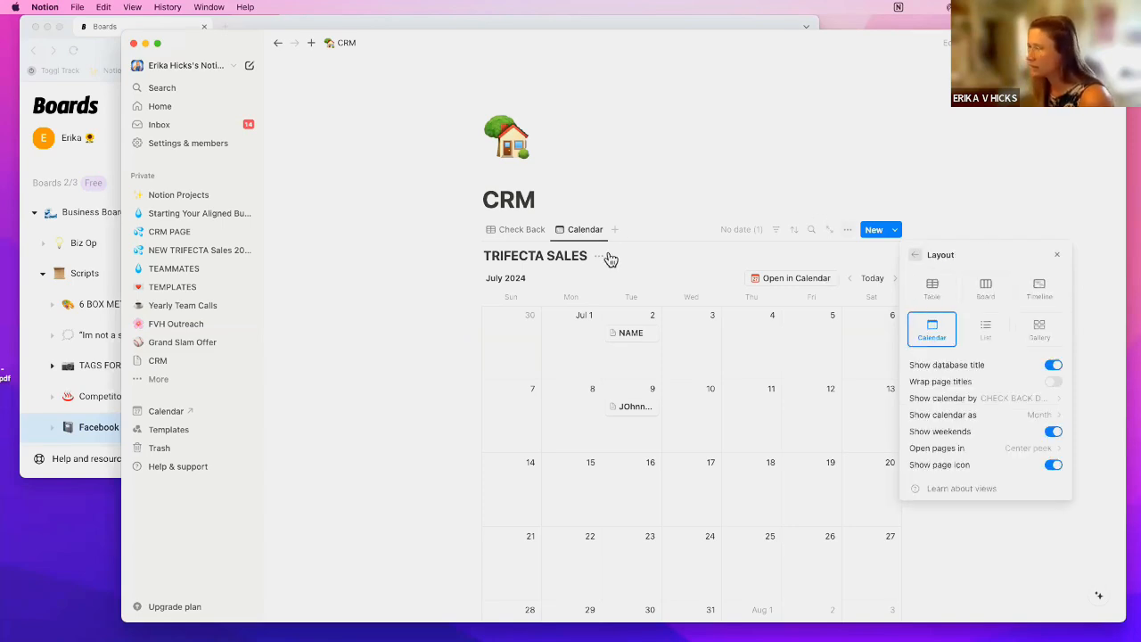
key(Escape)
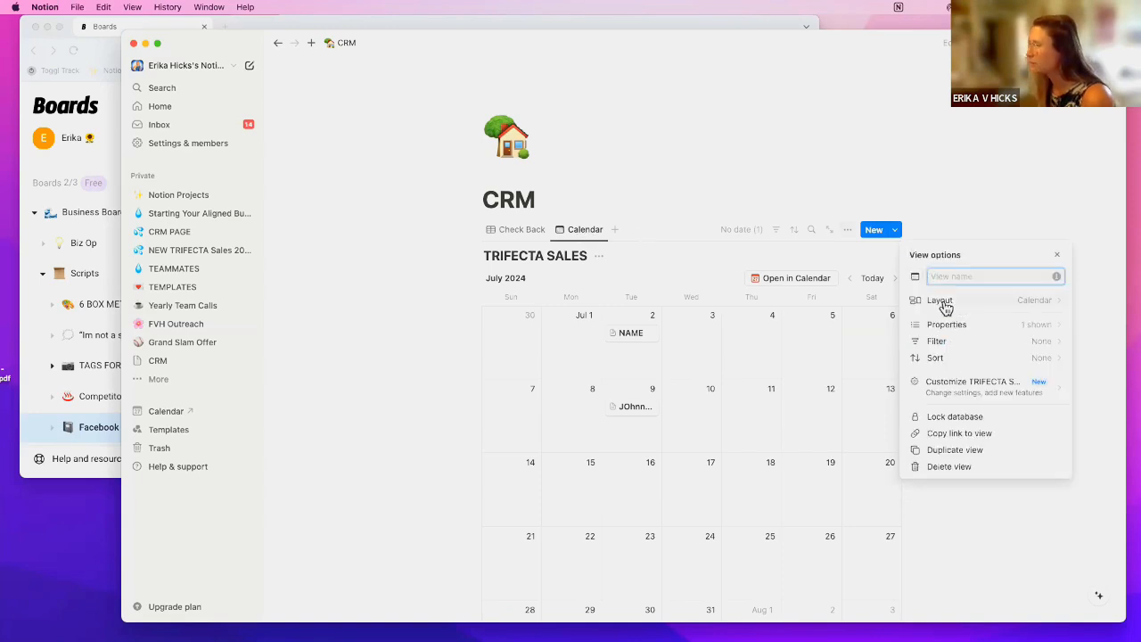
- Try showing the calendar by LAST CONTACTED and set it back to CHECK BACK DATE
click(1003, 306)
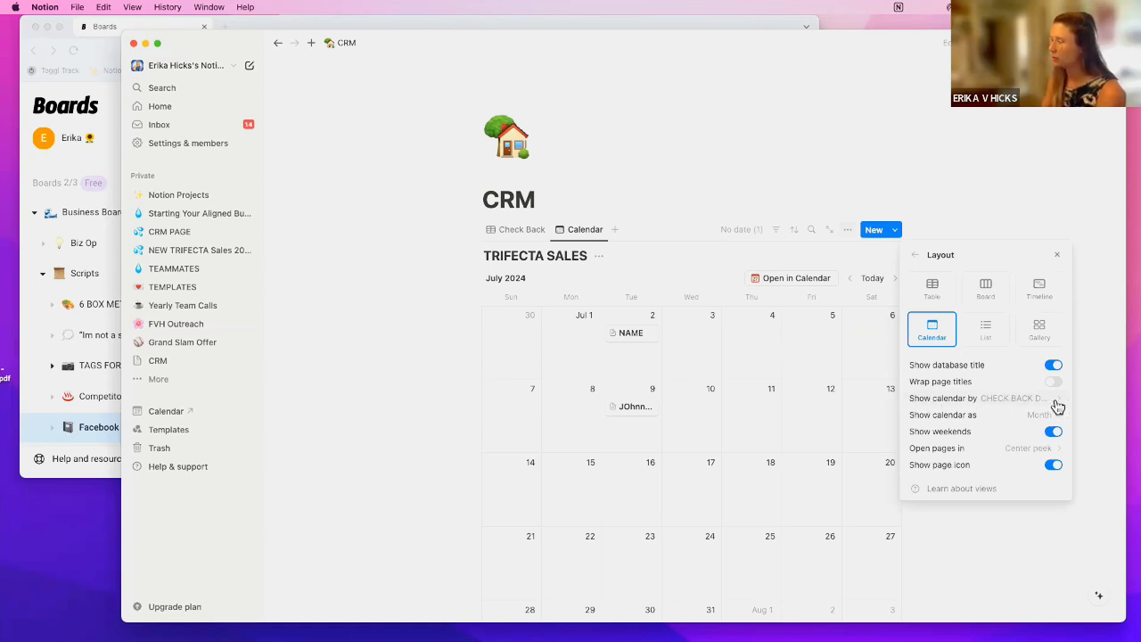
click(1018, 399)
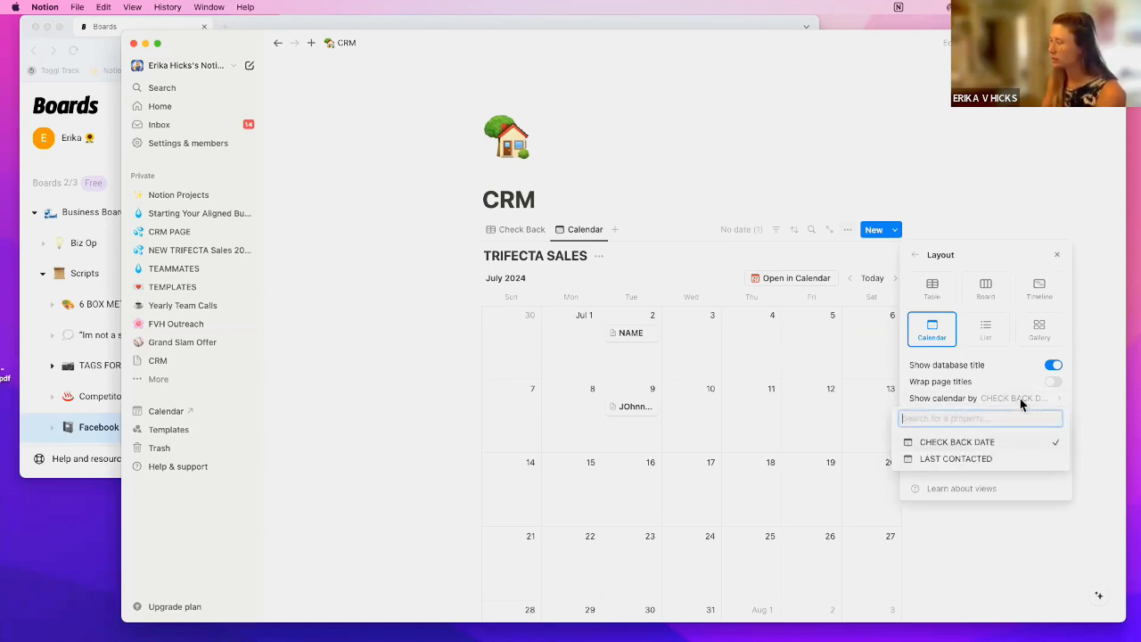
click(1016, 465)
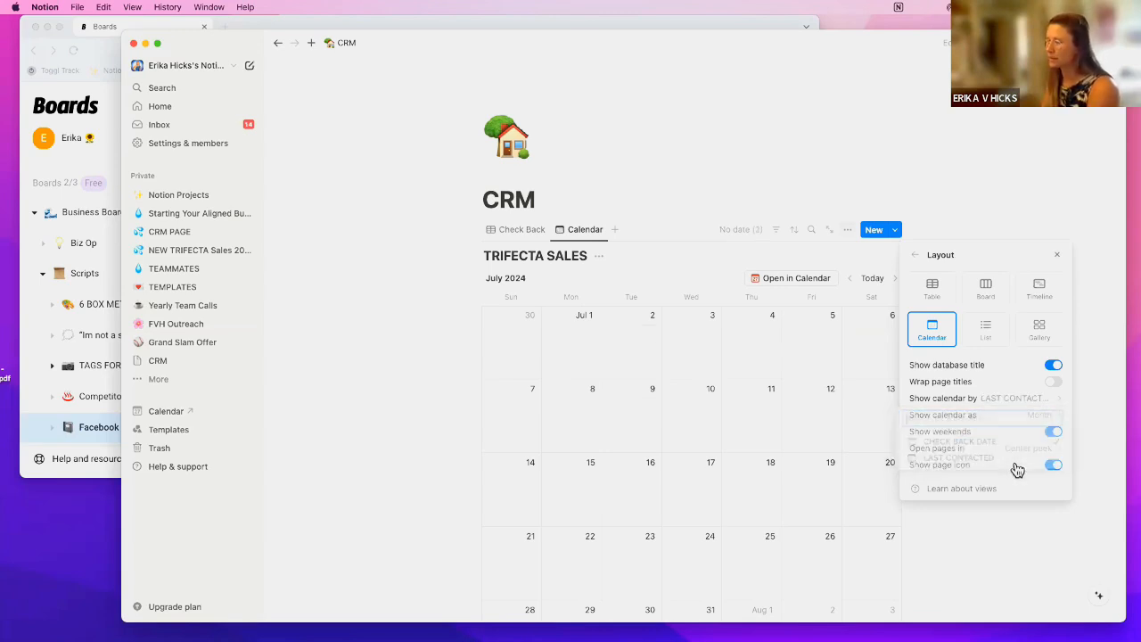
click(1004, 401)
click(966, 444)
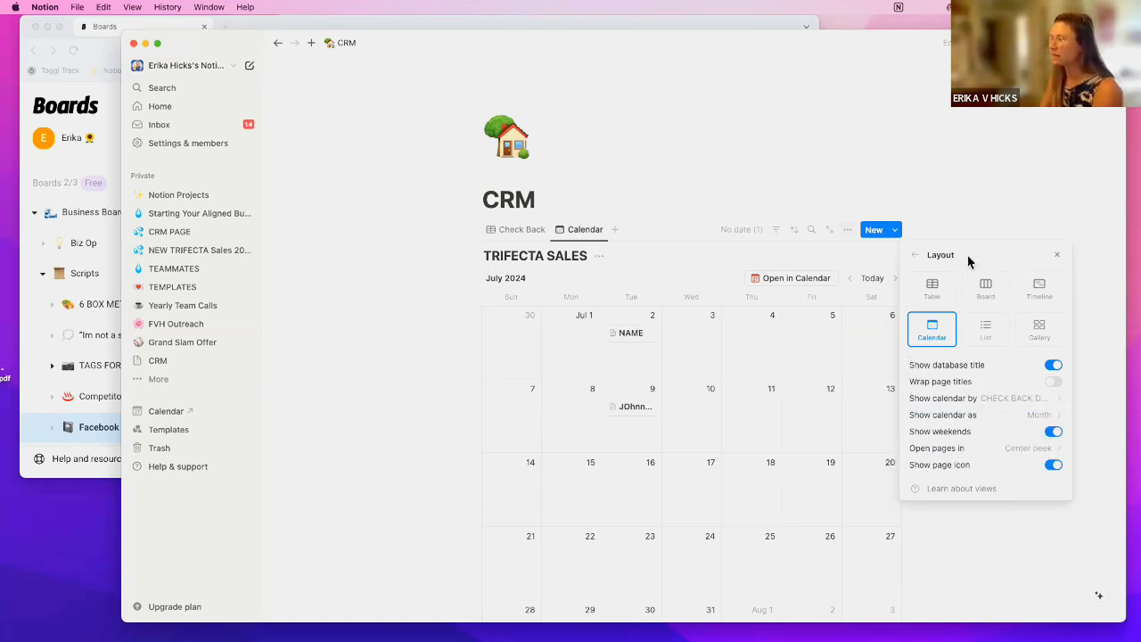
- Try showing Status and all other properties on the calendar entries, and hide them all again
click(916, 255)
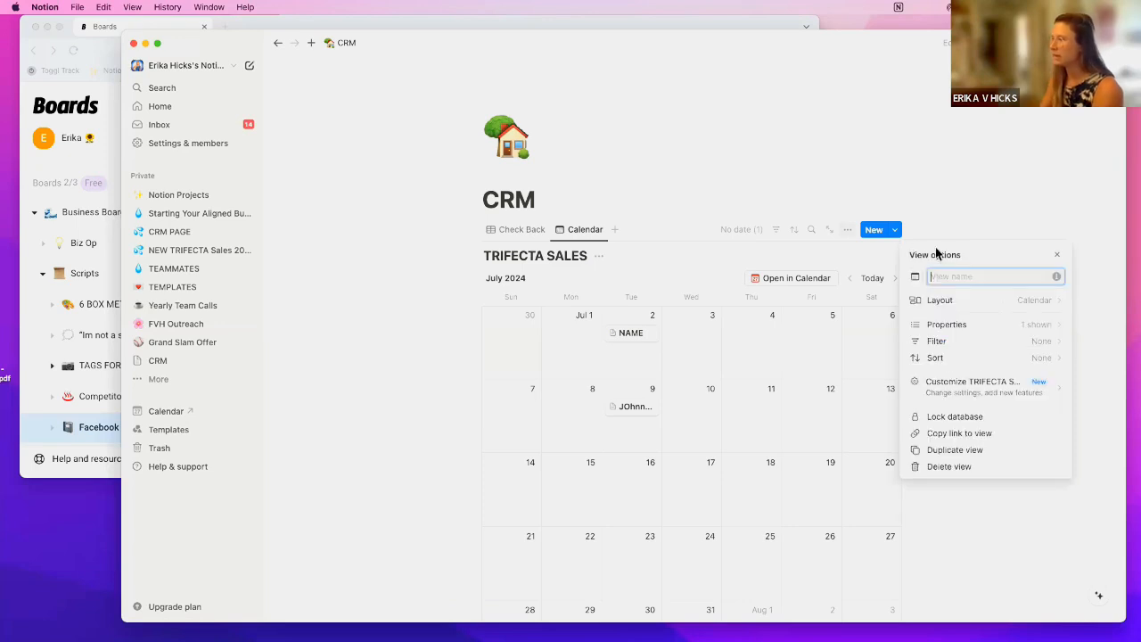
click(969, 326)
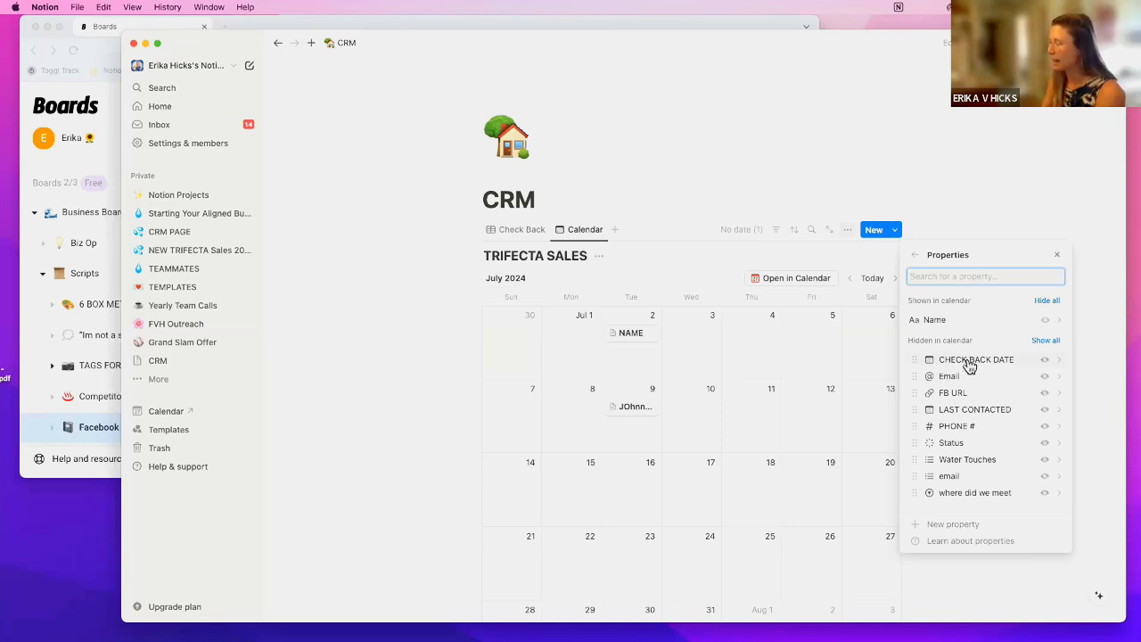
click(953, 443)
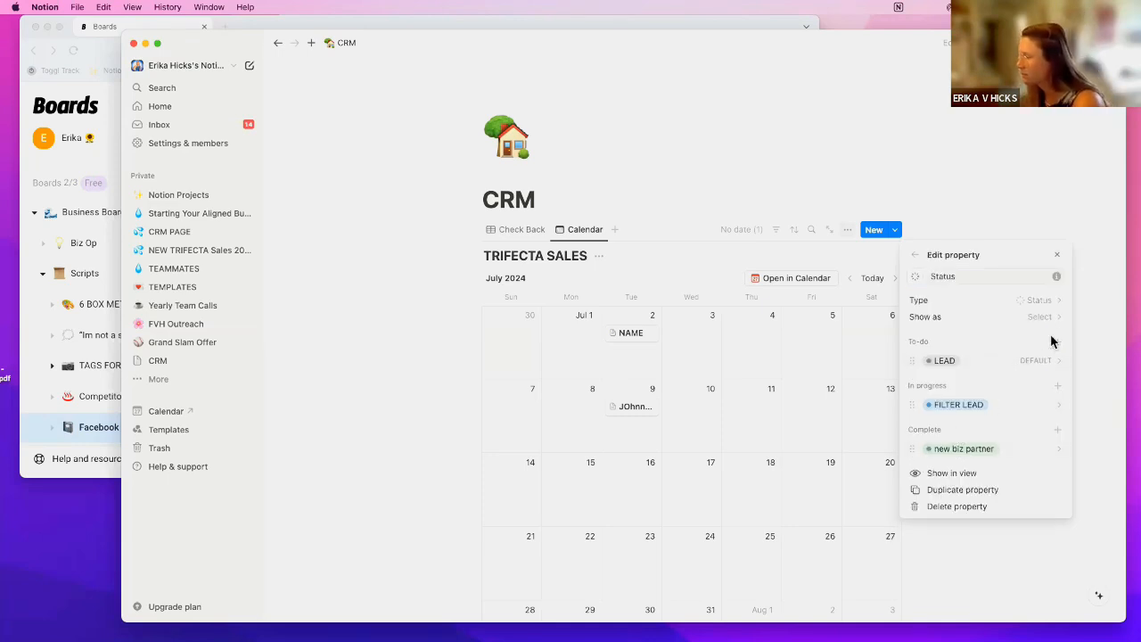
click(914, 255)
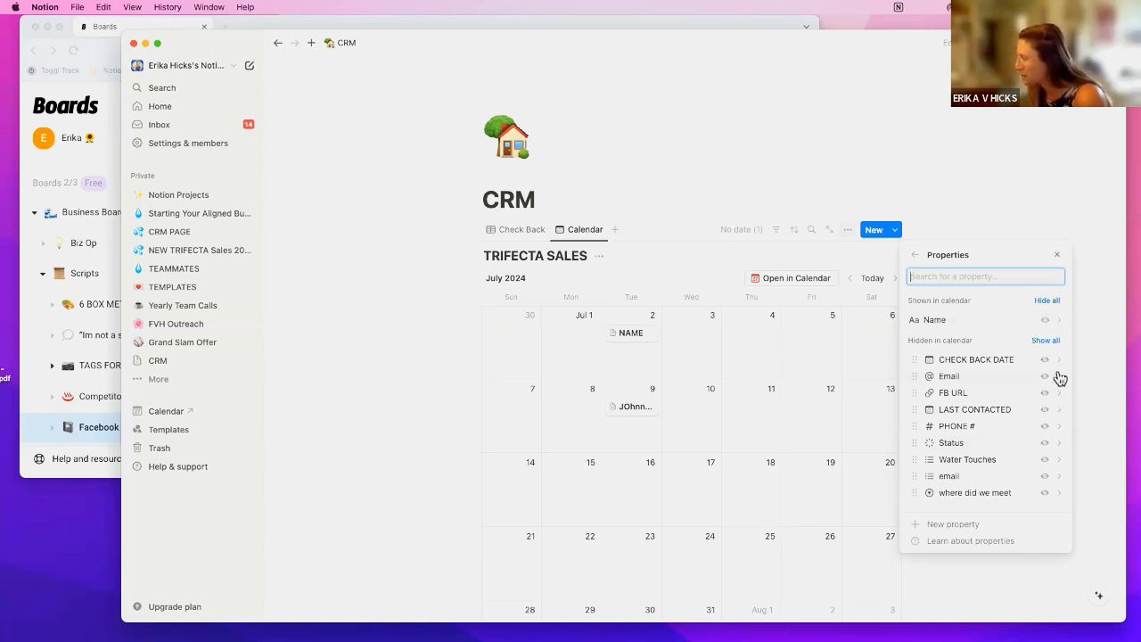
click(1046, 444)
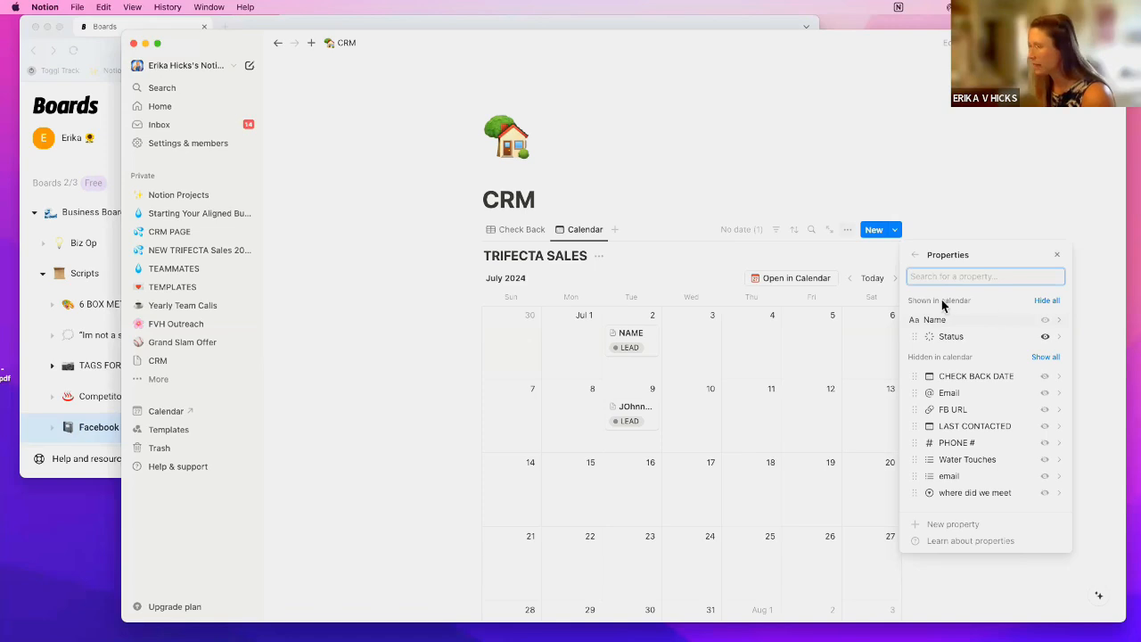
click(1045, 357)
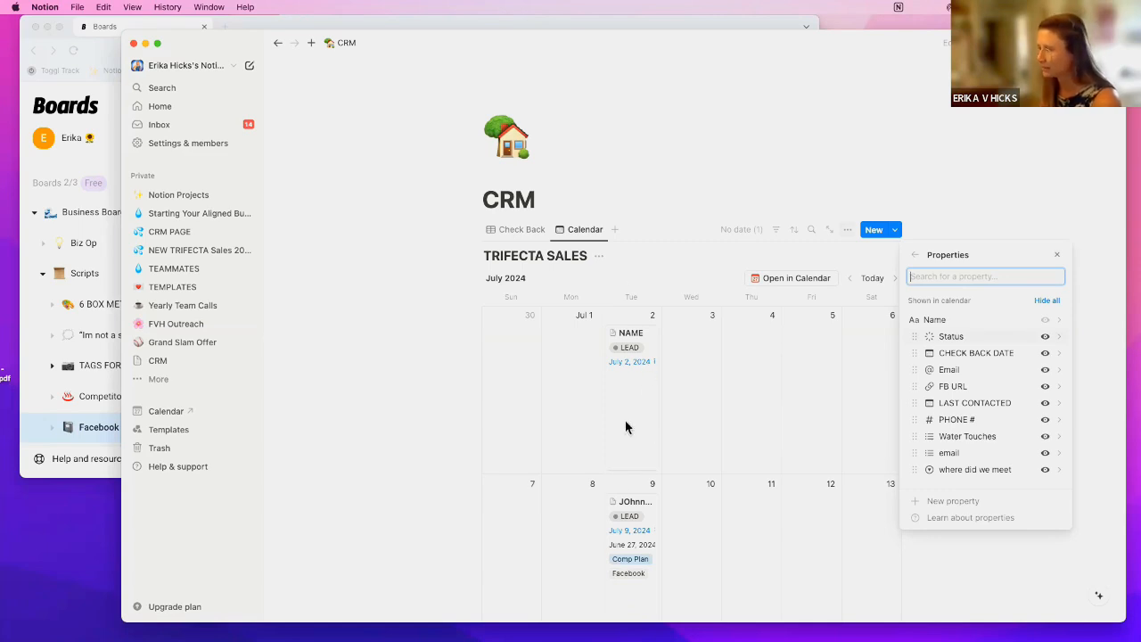
click(1046, 301)
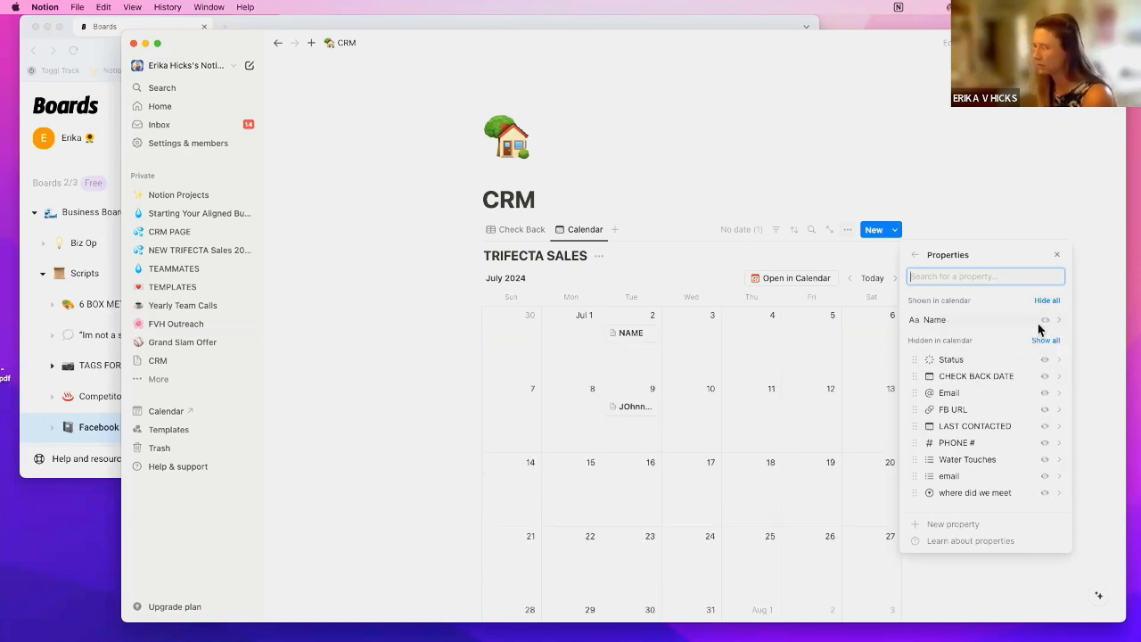
click(655, 183)
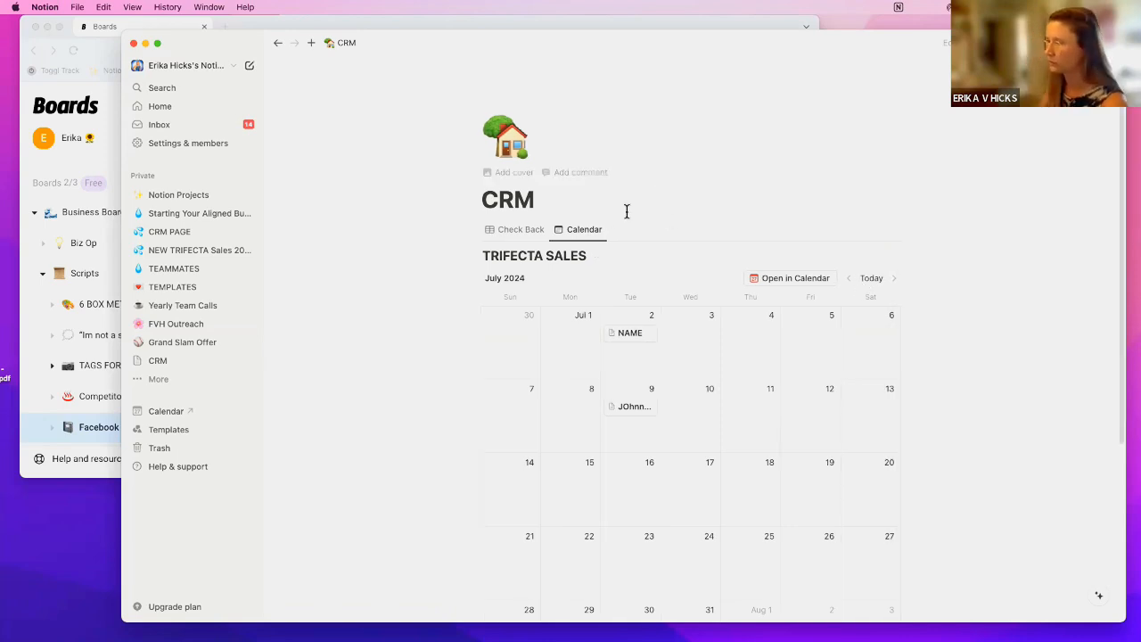
- Add a Board view to the TRIFECTA SALES database and look over its LEAD group's options
click(614, 231)
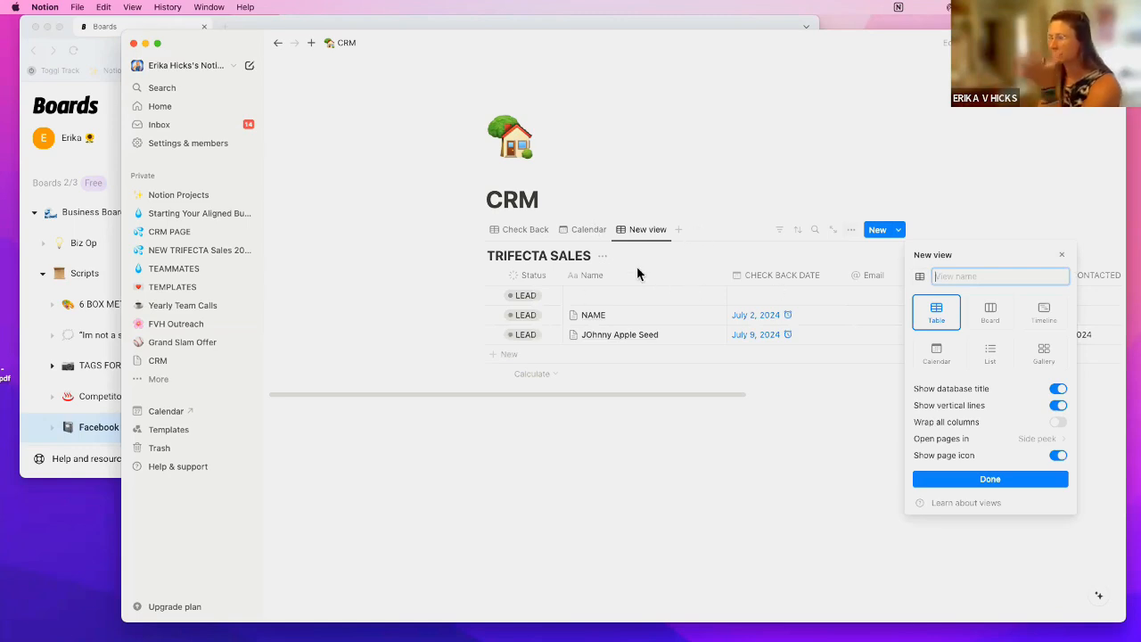
click(994, 322)
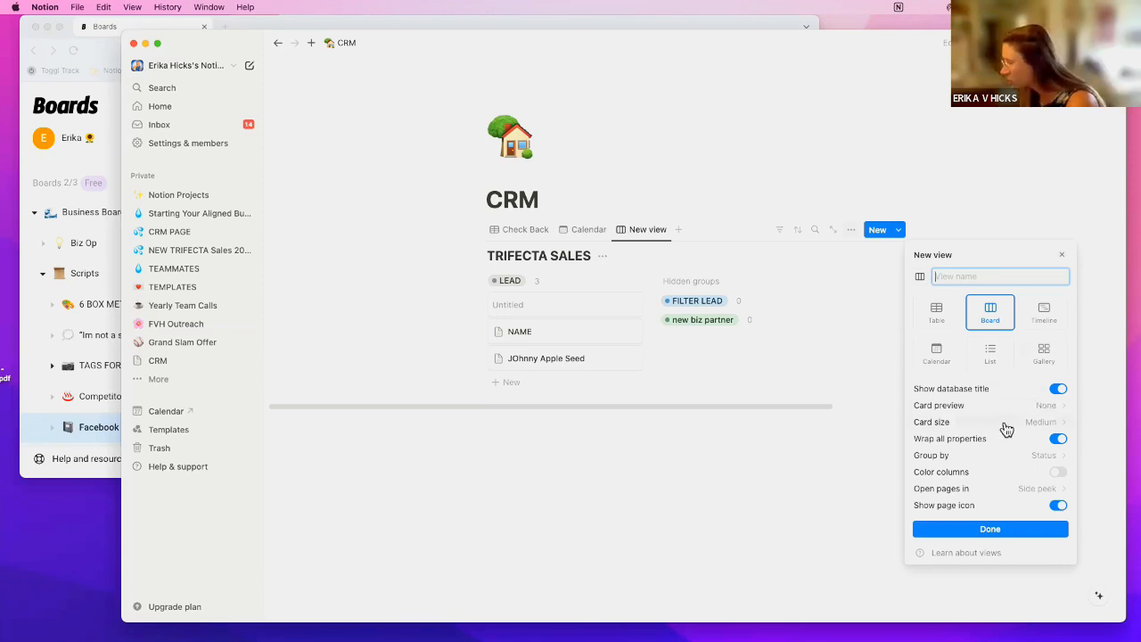
click(618, 261)
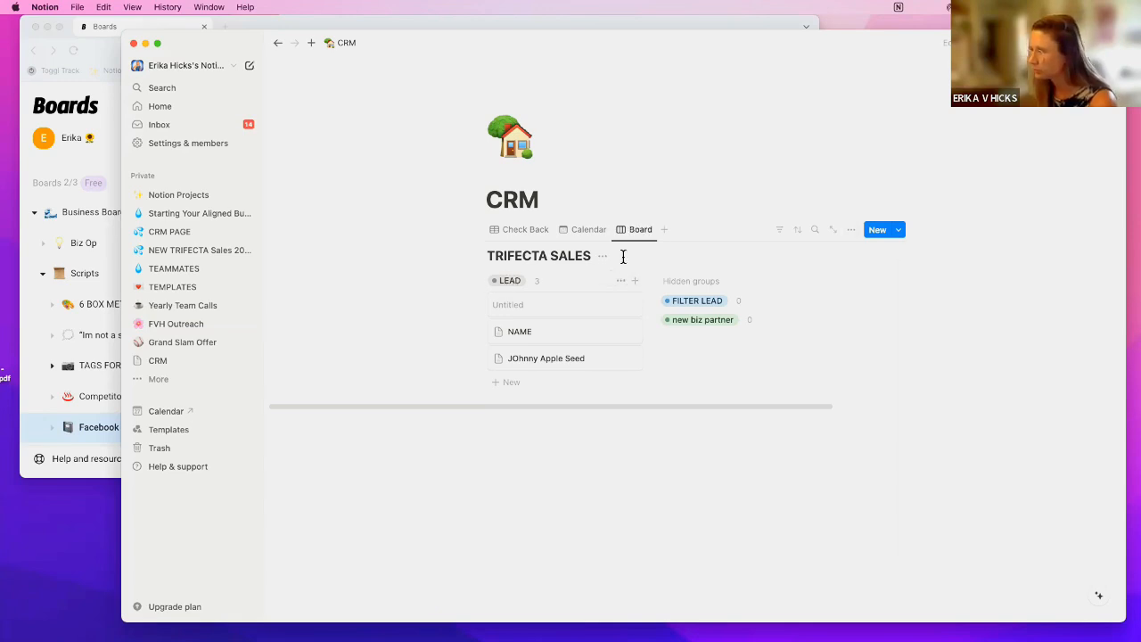
click(620, 281)
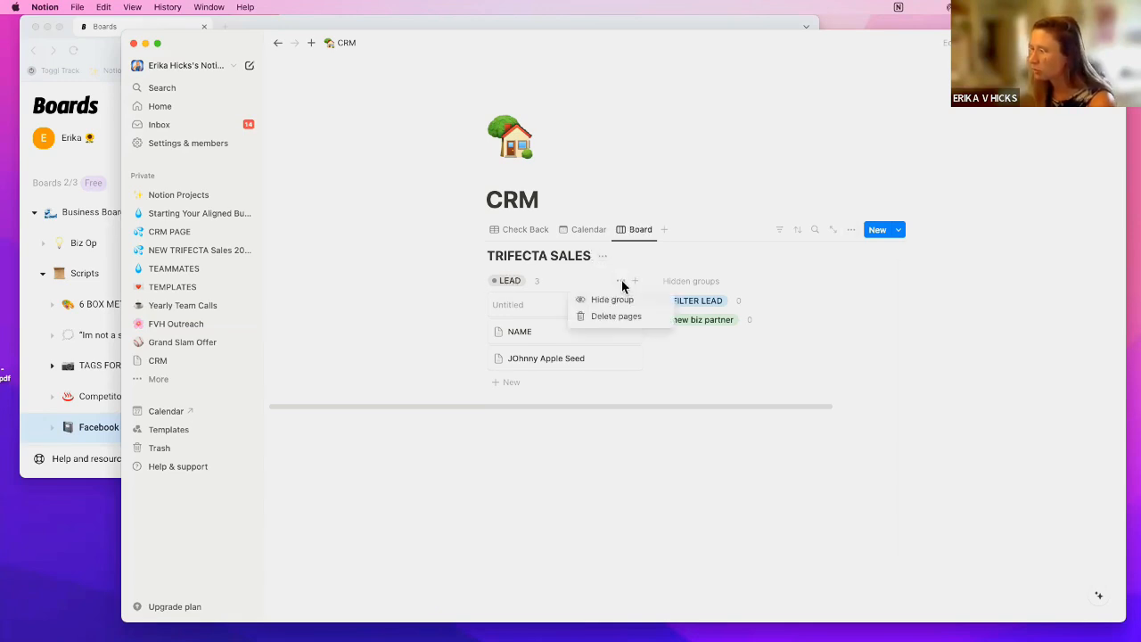
click(713, 371)
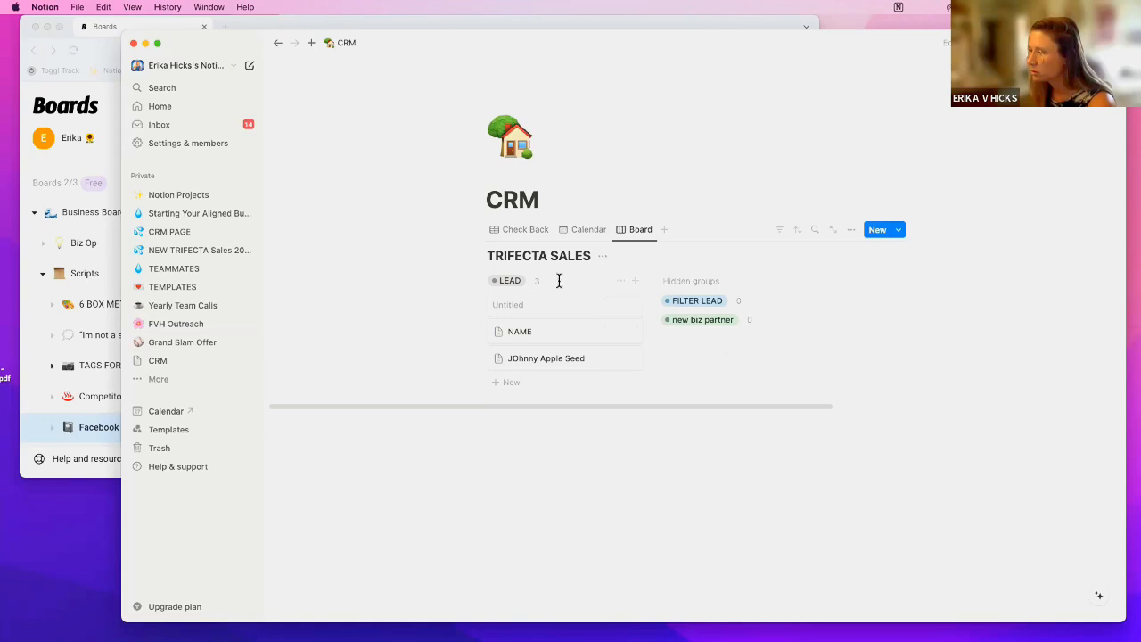
drag(624, 406, 825, 408)
scroll(420, 400, right, 3)
scroll(478, 284, left, 5)
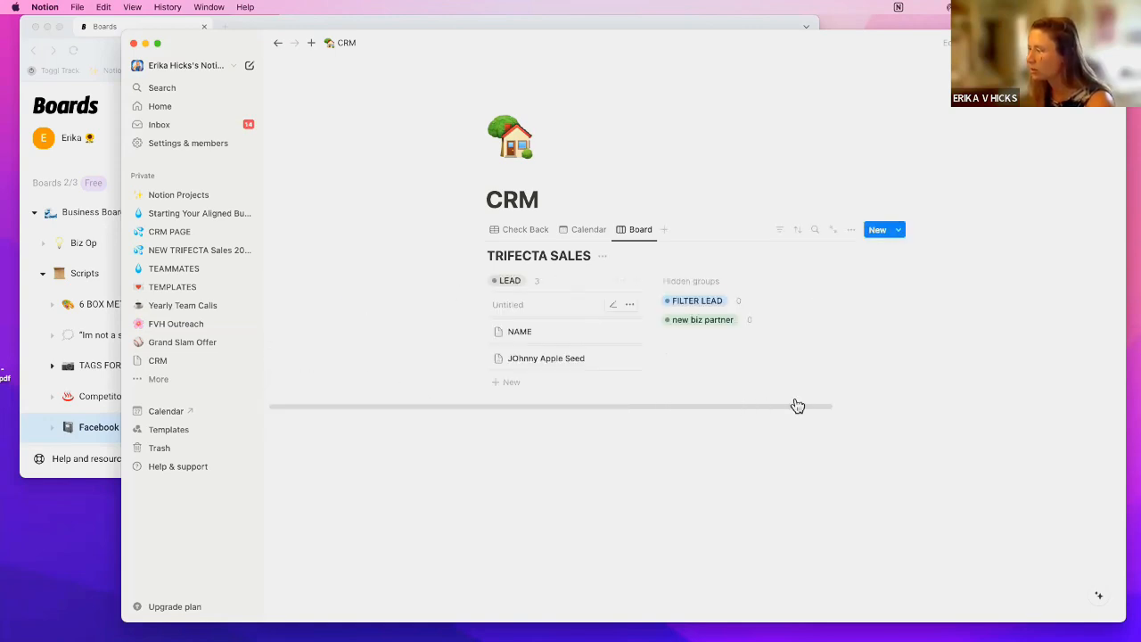
- Start another view of TRIFECTA SALES and try out the List, Gallery, Timeline, Board, Table and Calendar layouts
click(665, 230)
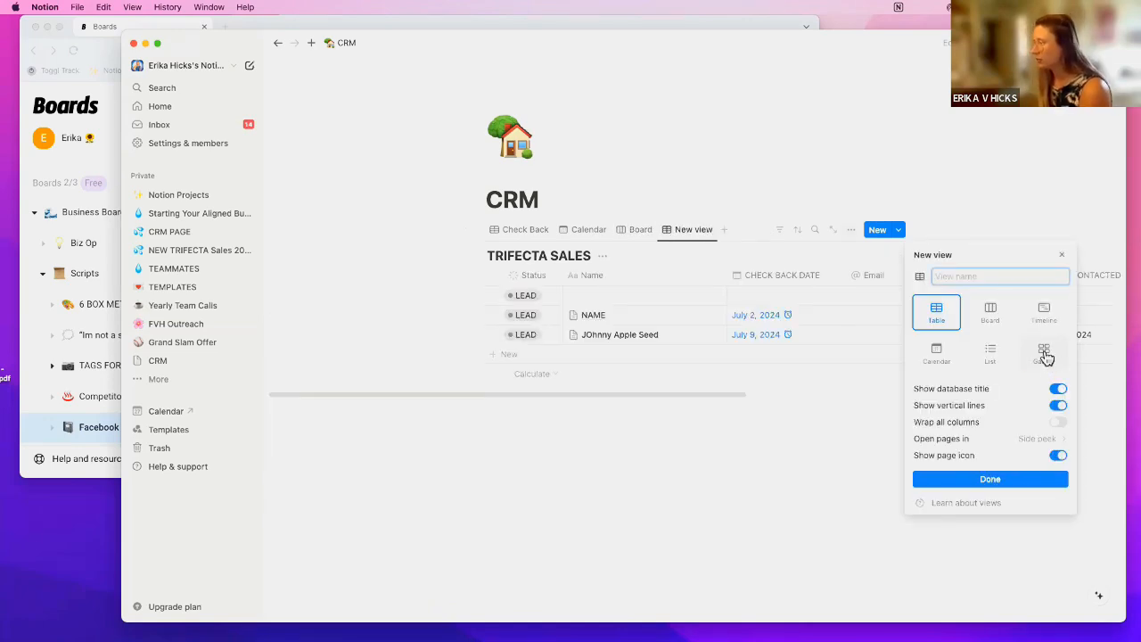
click(990, 359)
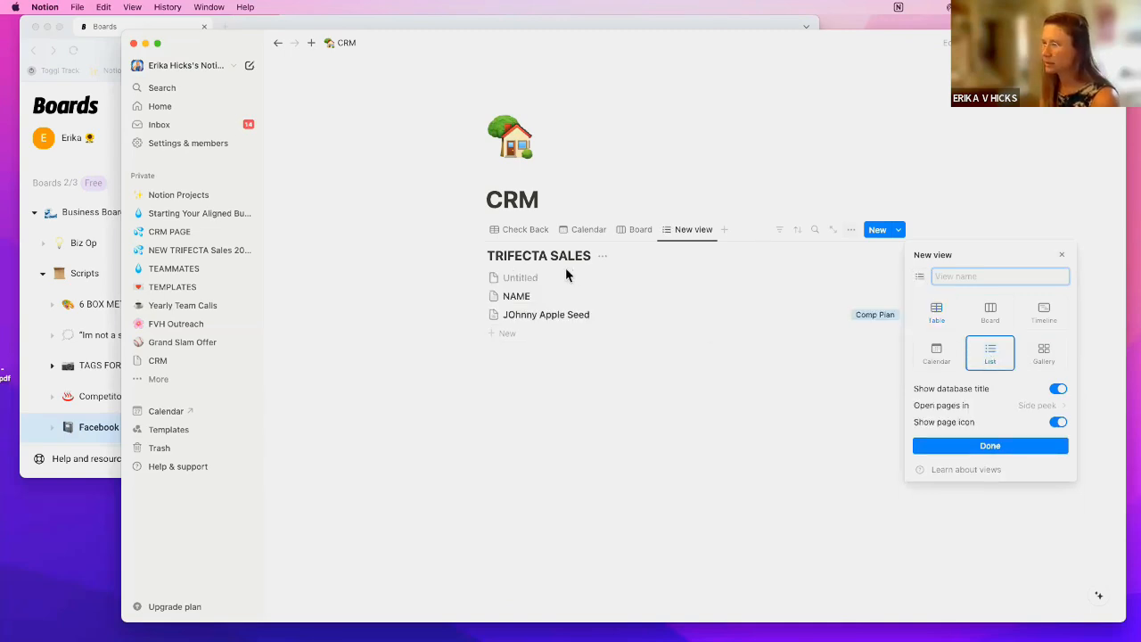
click(1043, 351)
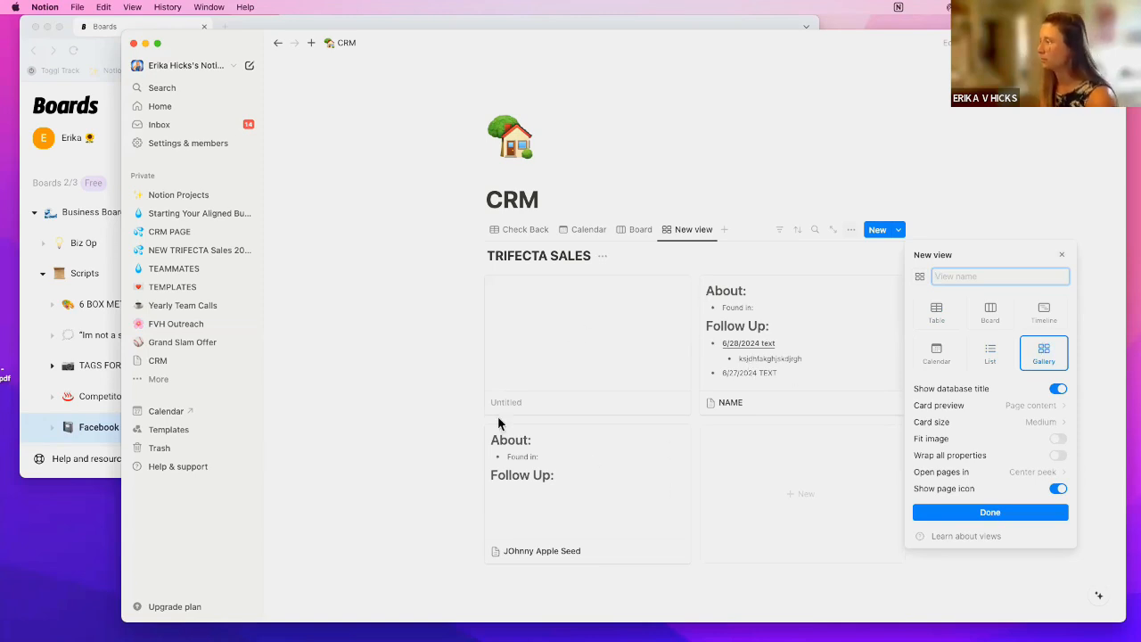
click(1038, 323)
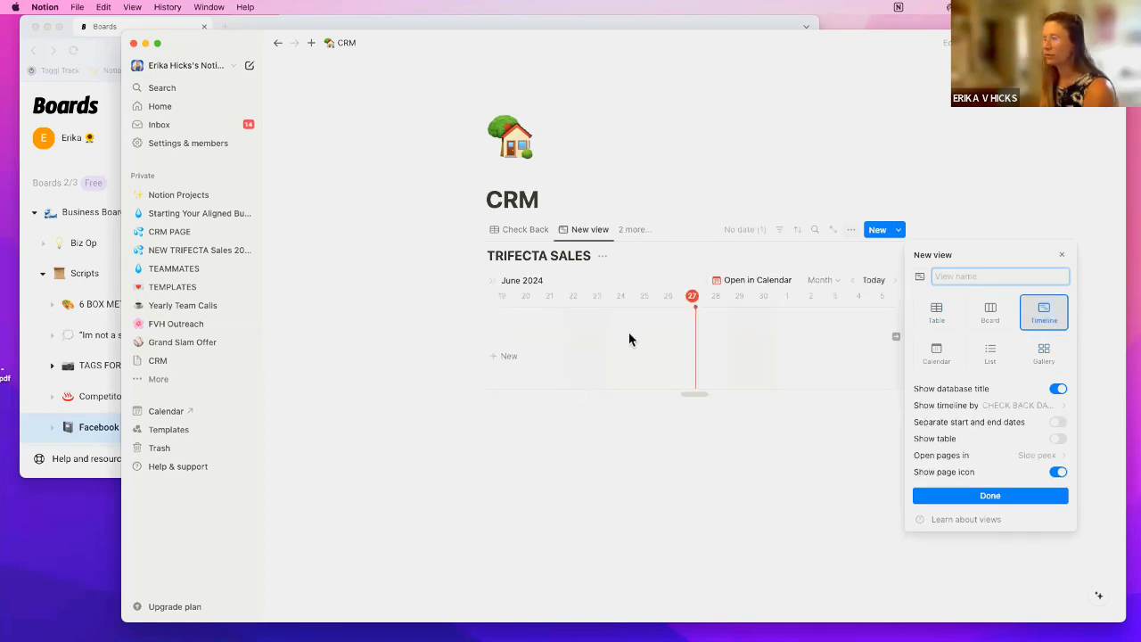
click(990, 314)
click(942, 321)
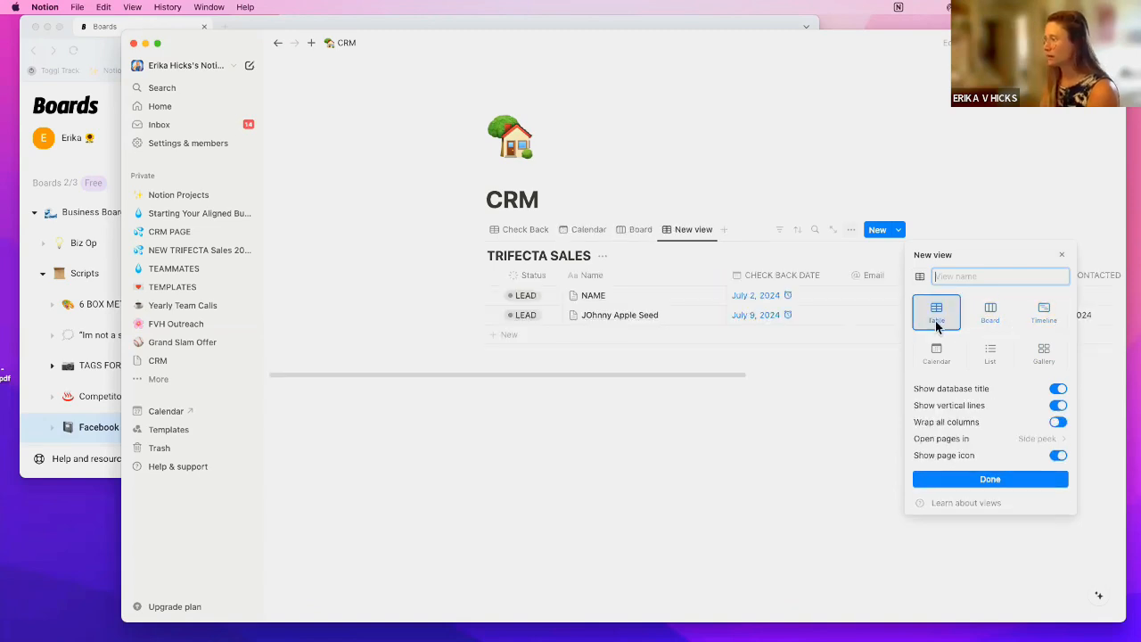
click(938, 353)
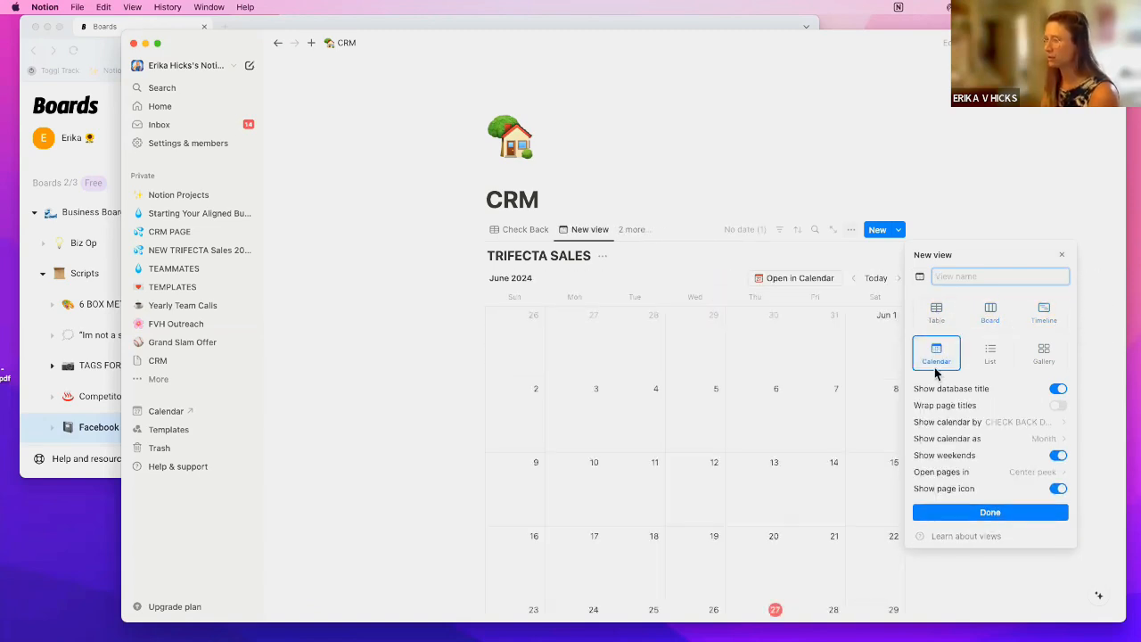
- Set the new view's layout to Table and name the view Name
click(936, 314)
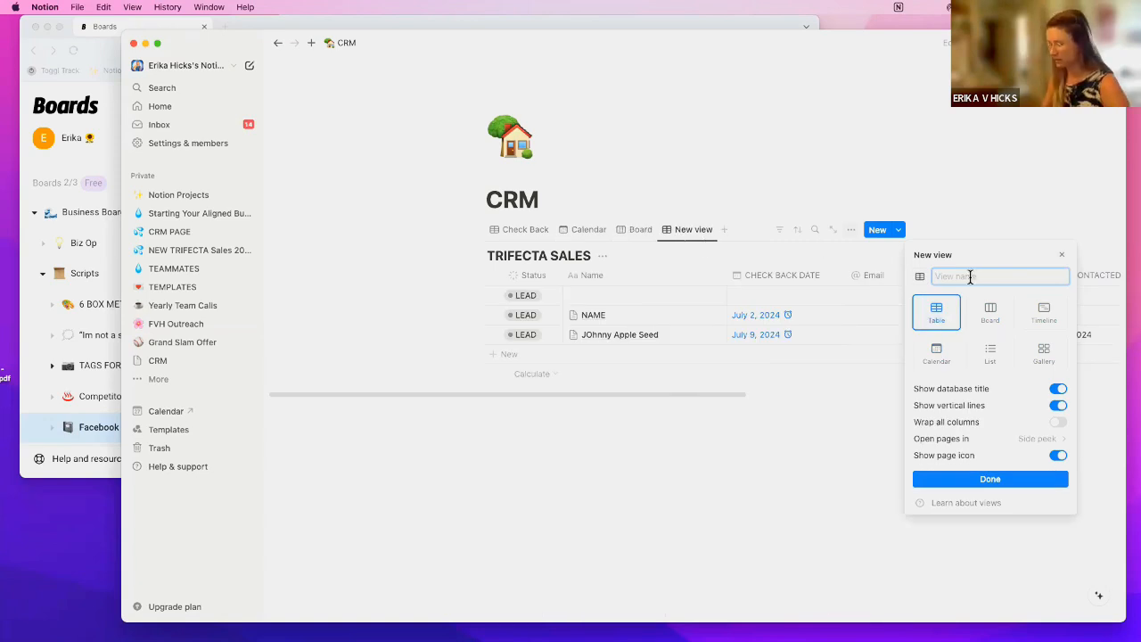
text(Name)
key(Return)
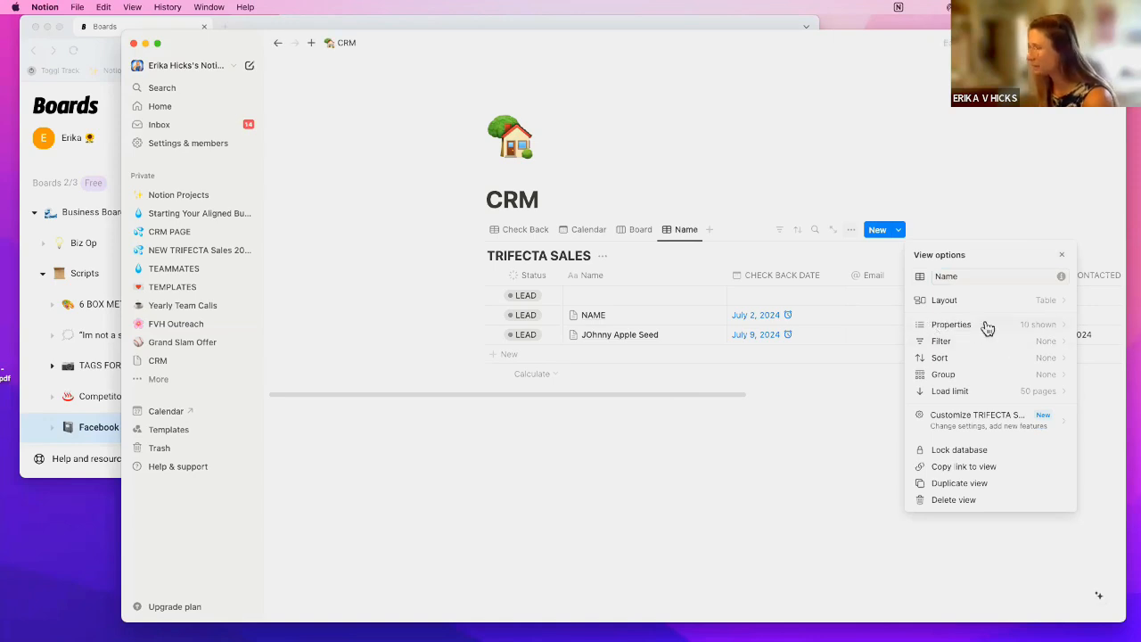
- Hide the email, PHONE #, FB URL and Email properties in the Name view
click(1061, 329)
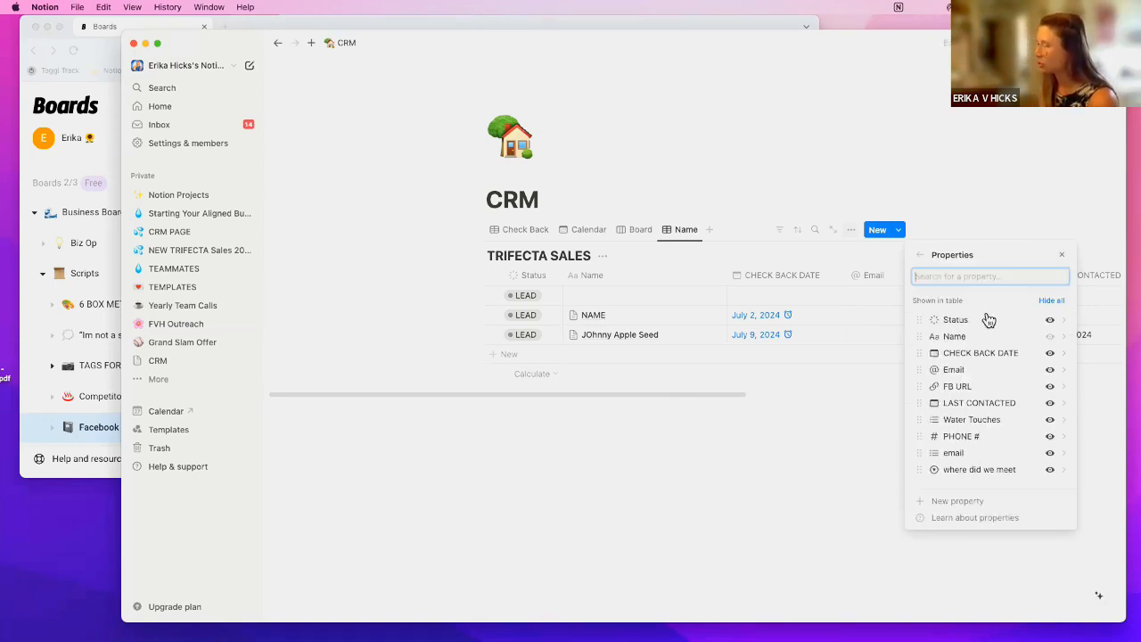
click(1050, 453)
click(1050, 436)
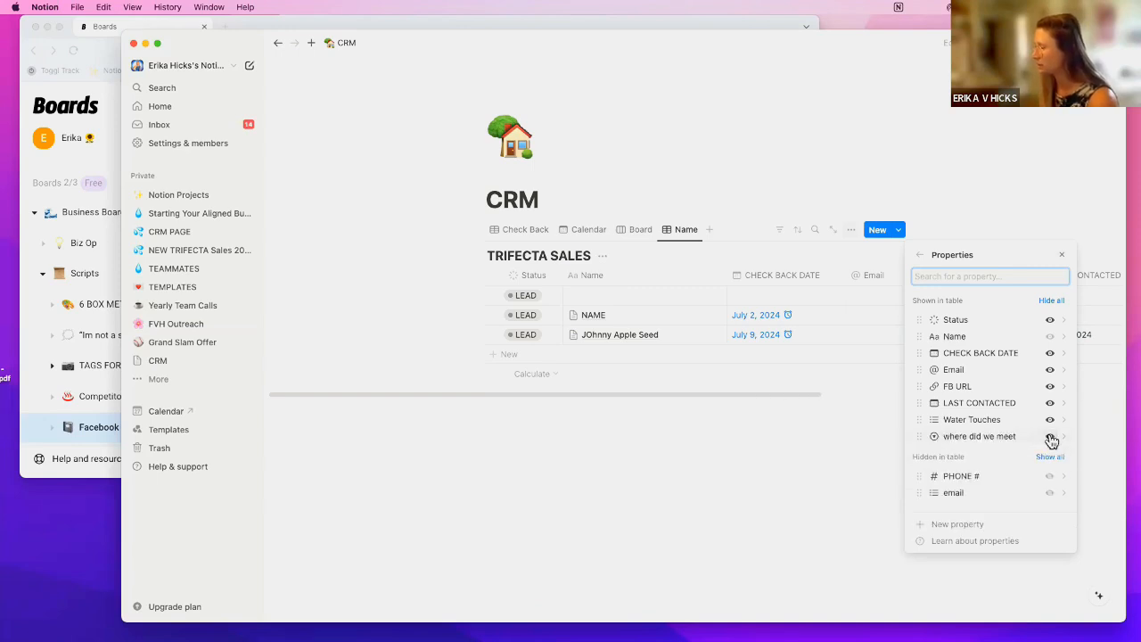
click(1050, 386)
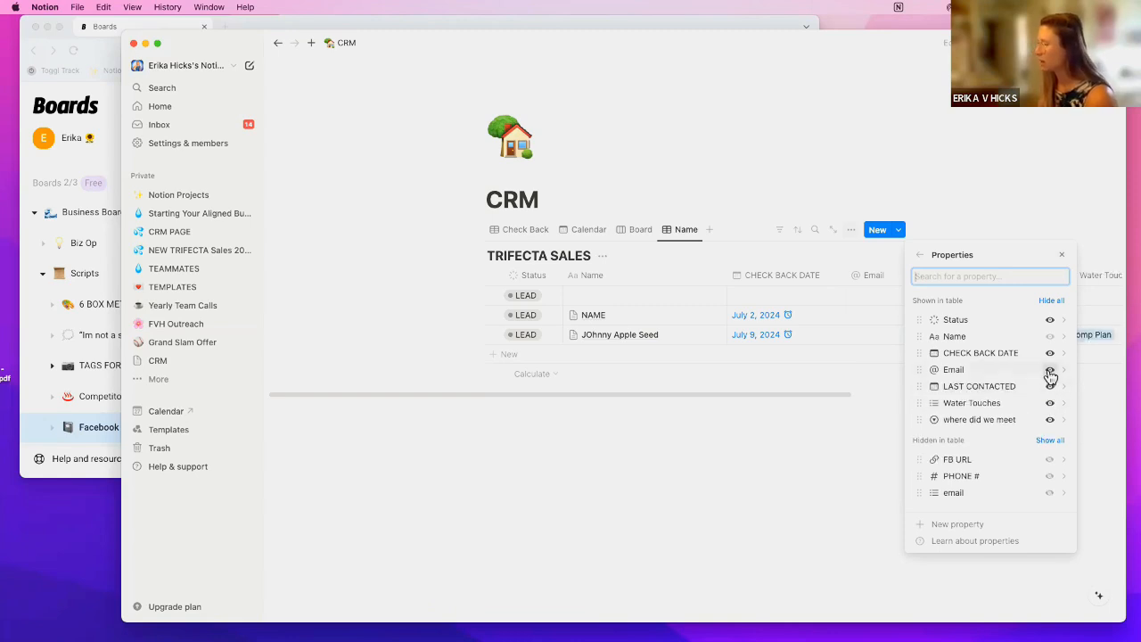
click(1050, 369)
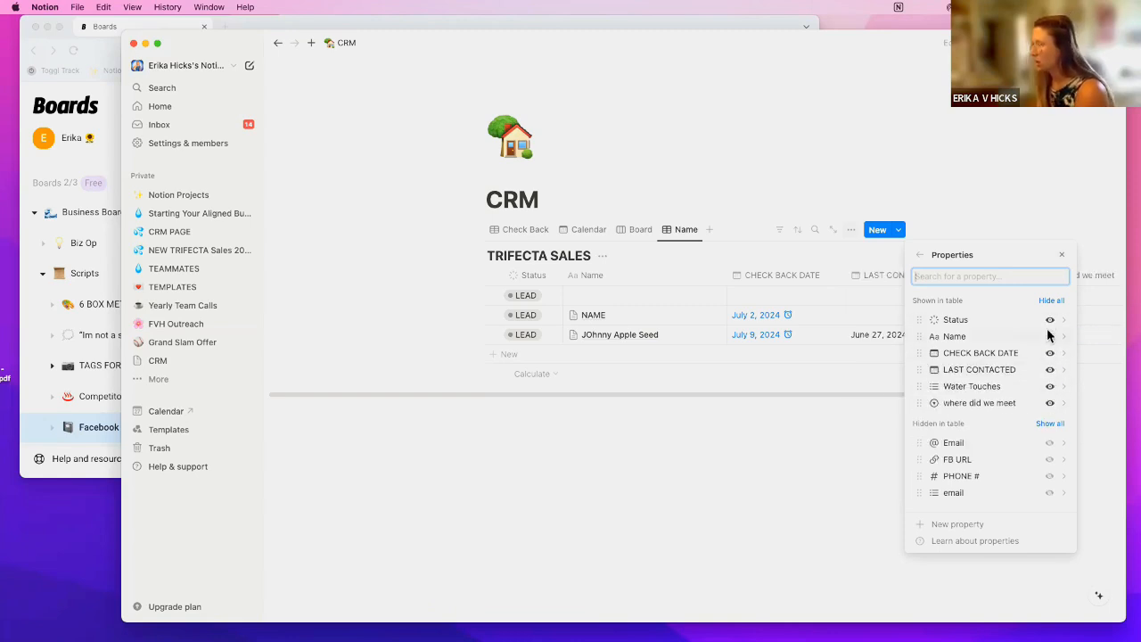
click(805, 460)
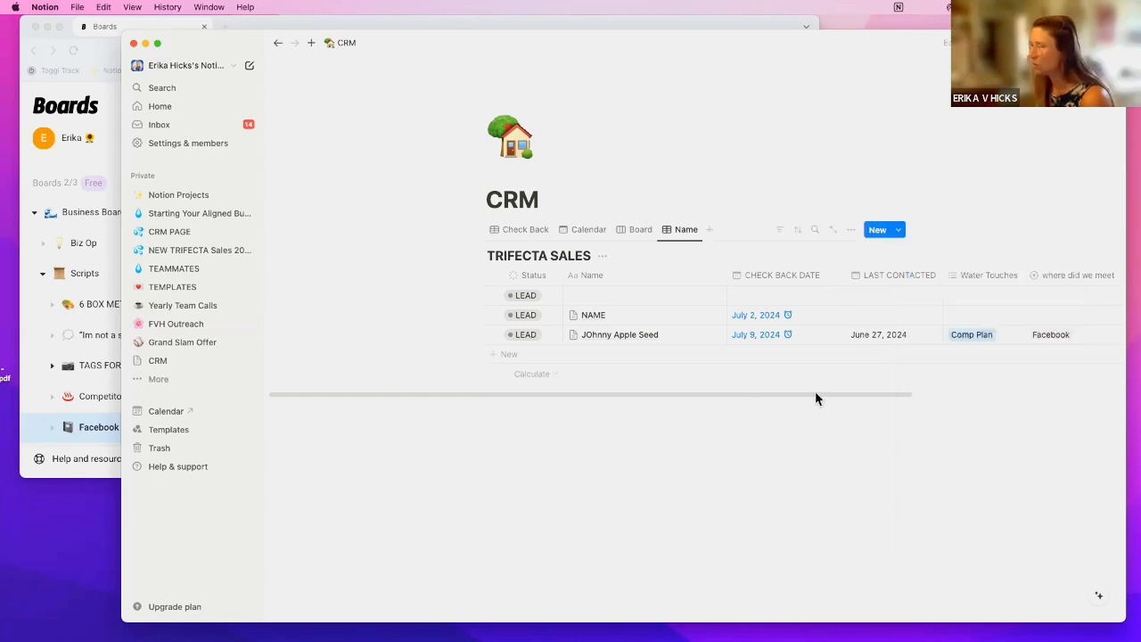
- Sort the Name view by Name in ascending order and move the Status column between LAST CONTACTED and Water Touches
scroll(974, 401, right, 3)
scroll(892, 392, right, 3)
scroll(803, 389, left, 4)
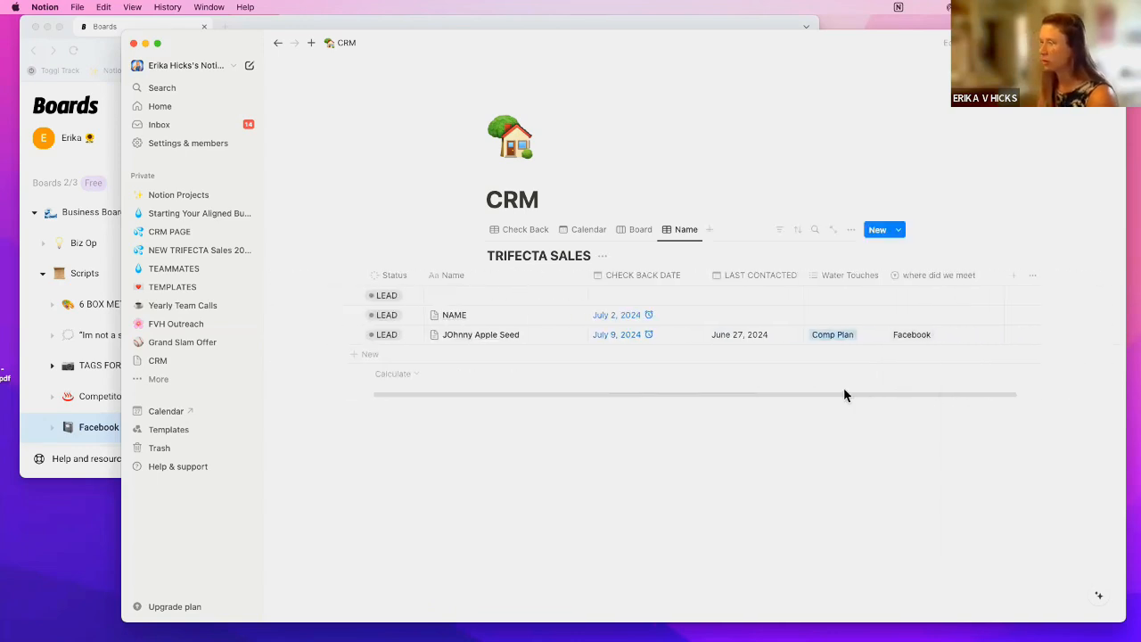
scroll(826, 390, right, 1)
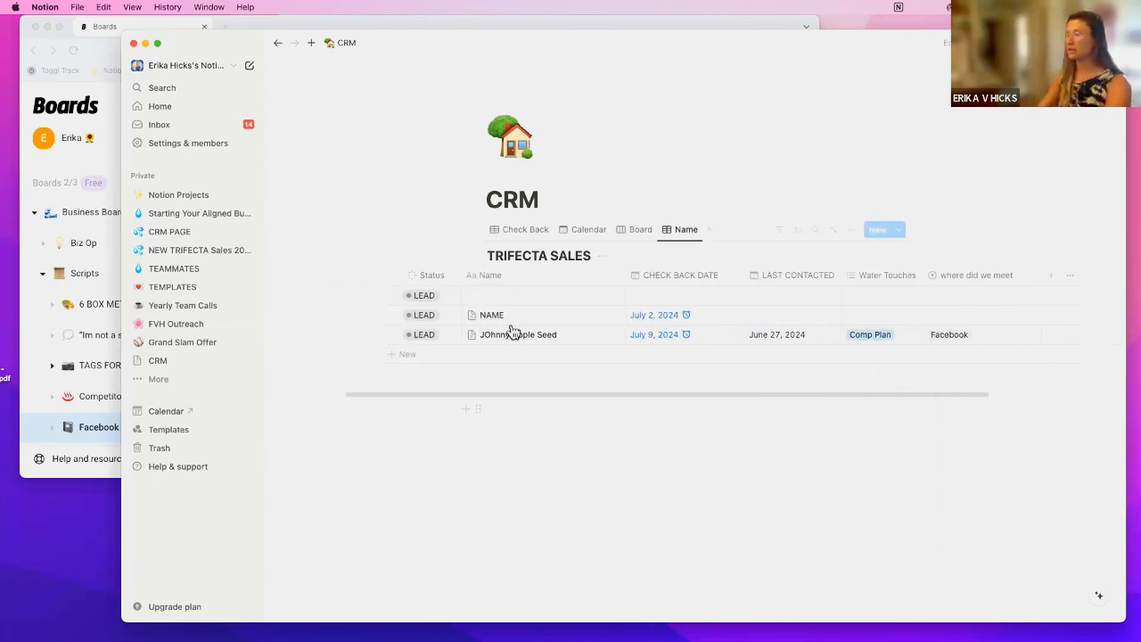
click(516, 279)
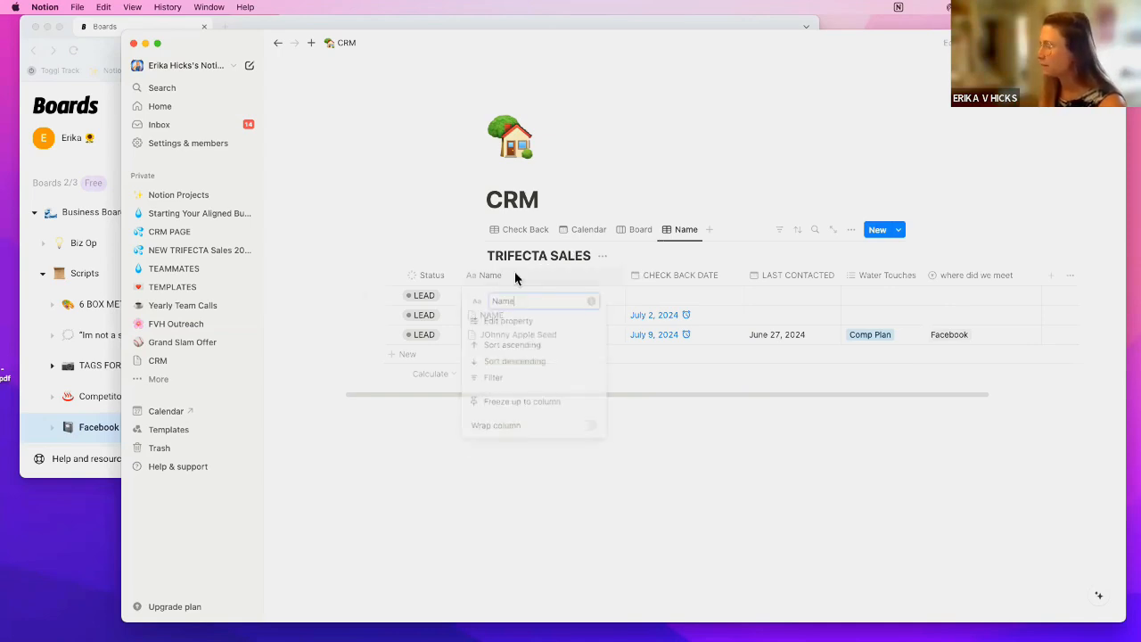
click(544, 349)
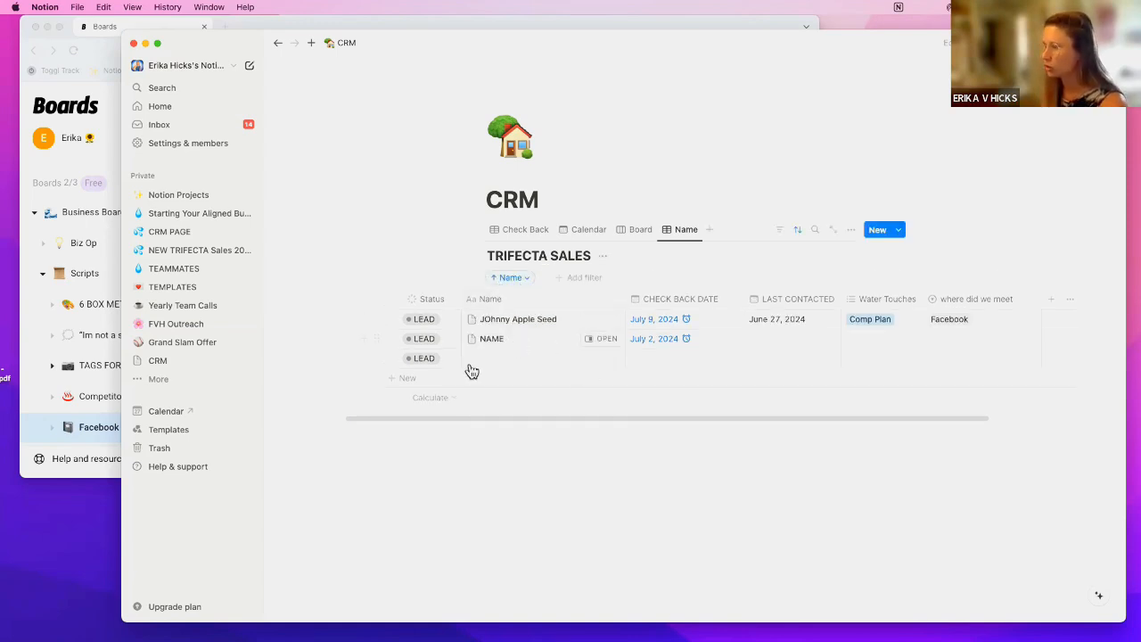
drag(625, 308, 731, 306)
drag(606, 304, 805, 306)
- Compare the Check Back view with the Name view, and reorder the Name view between Check Back and Calendar
click(511, 232)
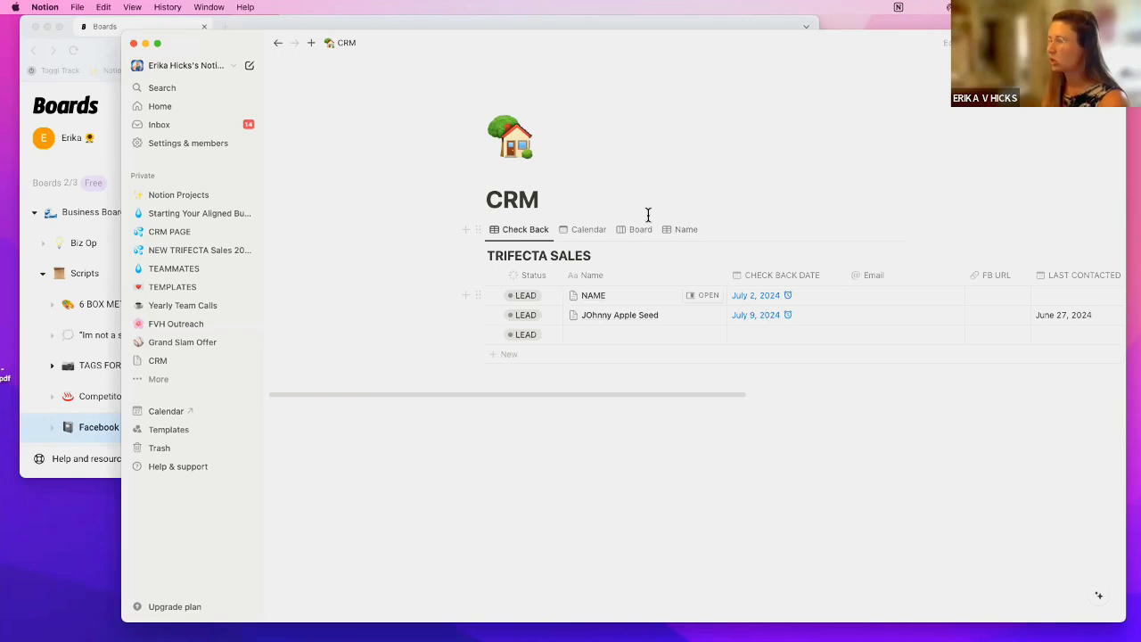
click(672, 231)
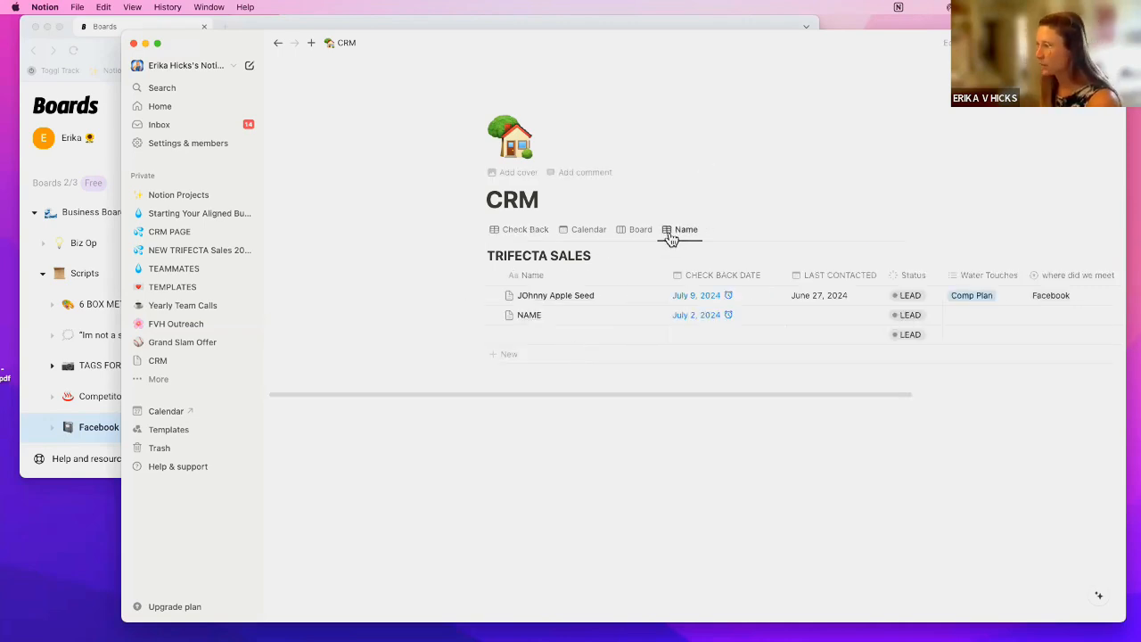
drag(665, 231, 565, 219)
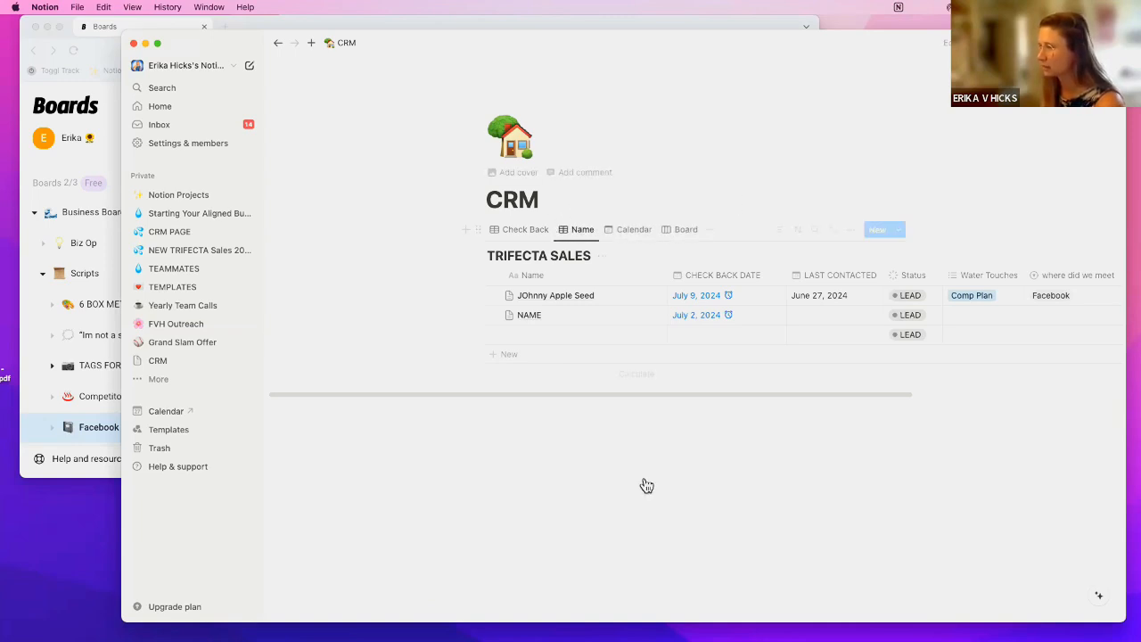
- Insert several blank lines between the CRM title and the database, and write the line "TO DO:" there
click(542, 200)
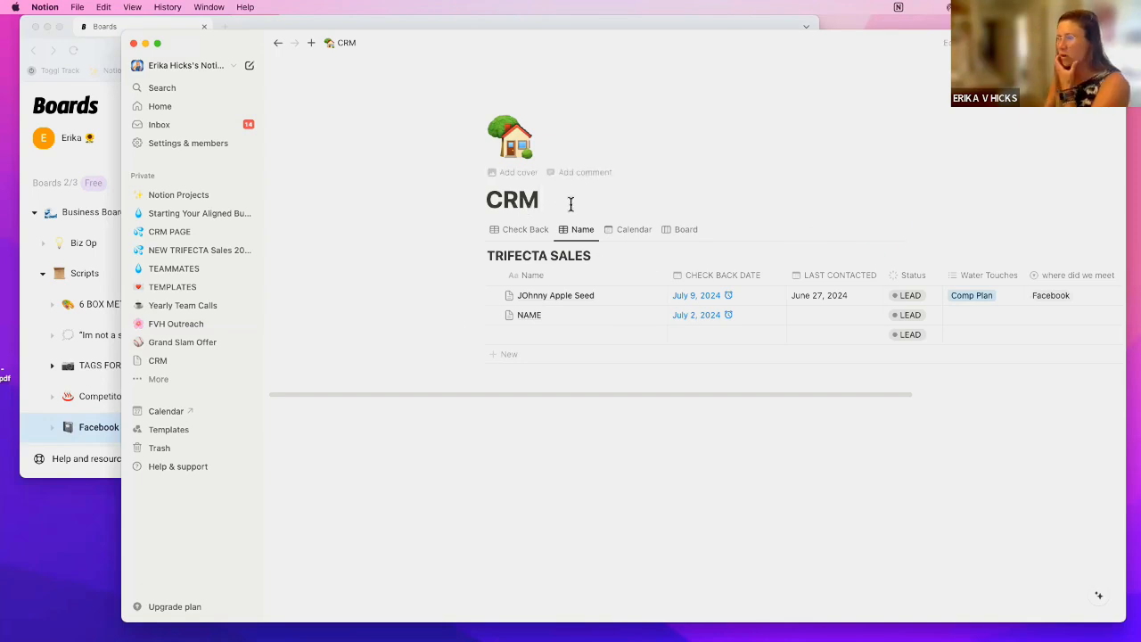
key(Return)
key(Return)
key(Return)
key(Return)
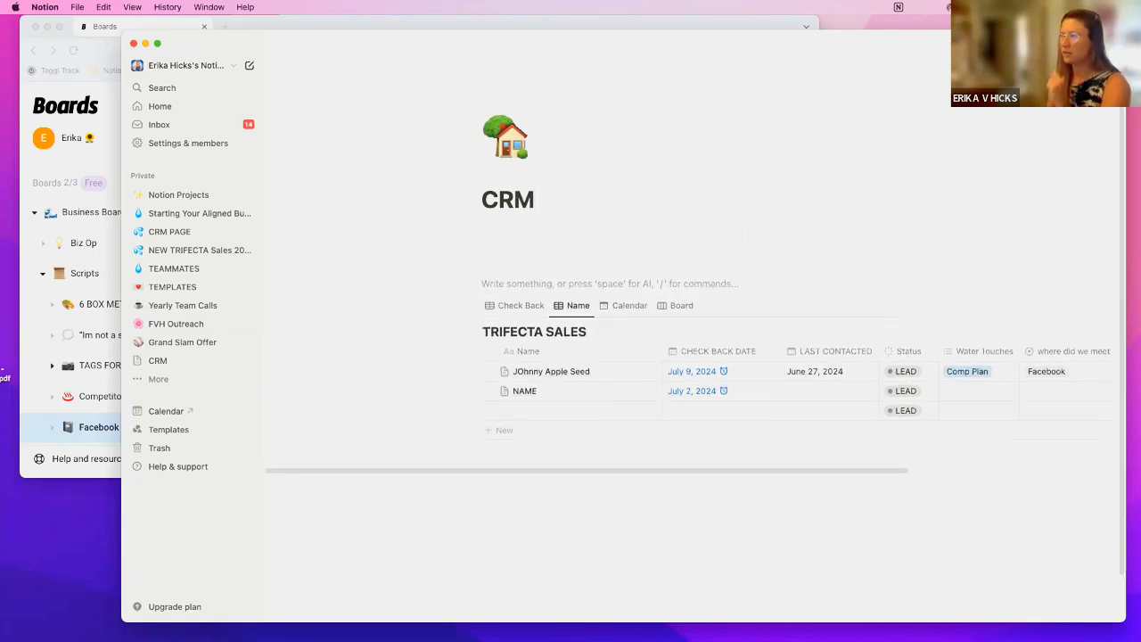
key(Return)
key(Return)
key(Return)
key(Up)
key(Up)
text(TO)
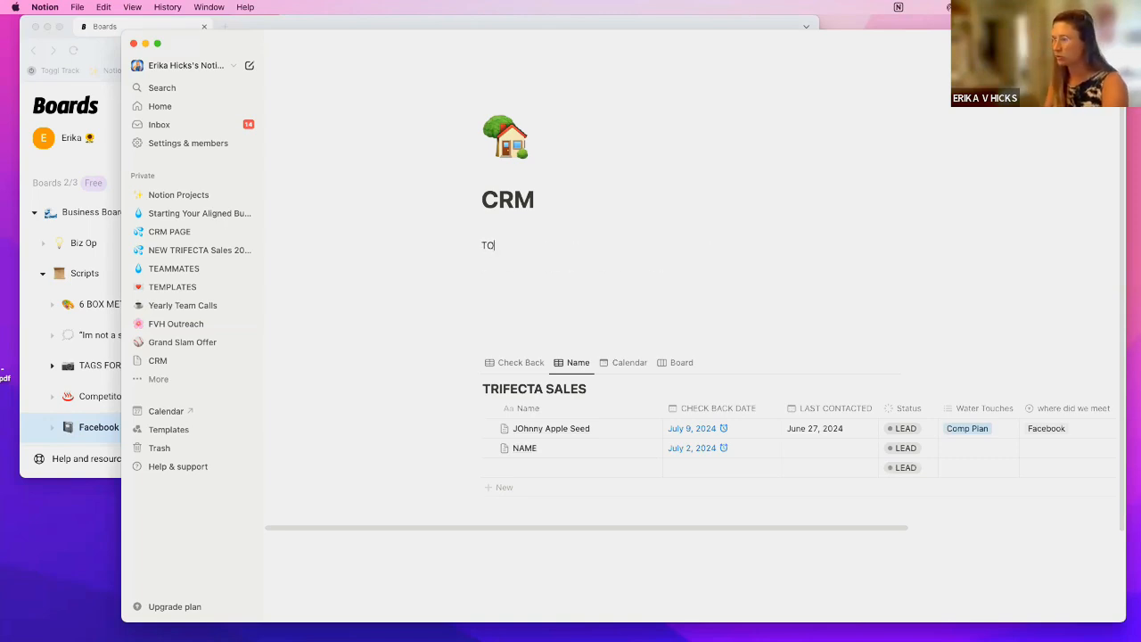
text( DO:)
key(Return)
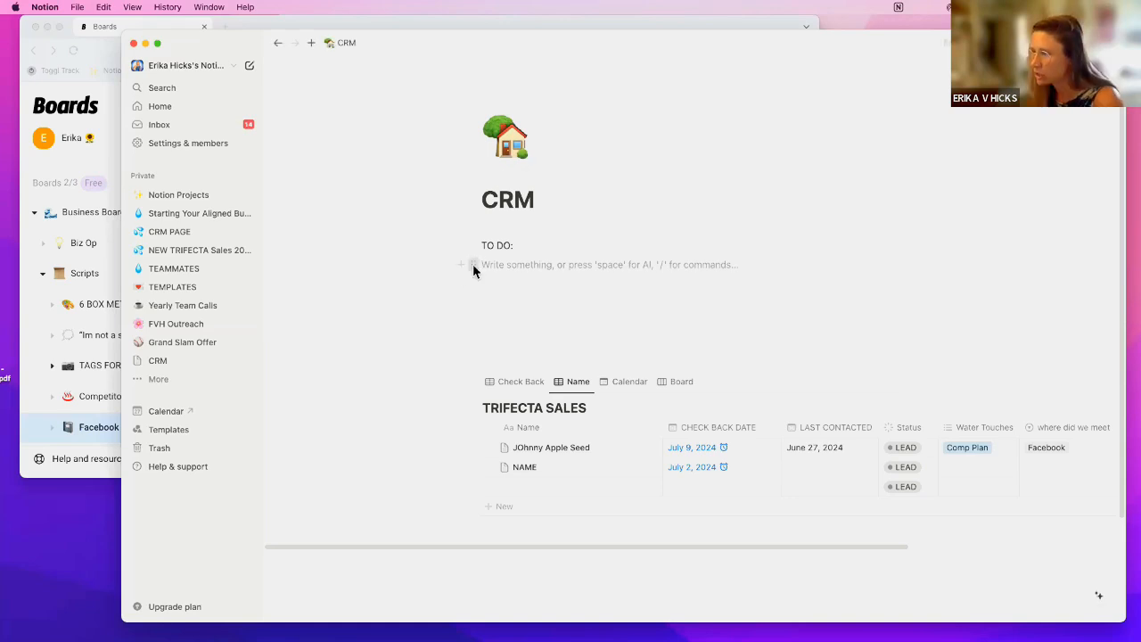
- Add the to-do items "Follow up with 10 people" and "USe my system" under TO DO: and check both off
click(473, 266)
mouse_move(418, 245)
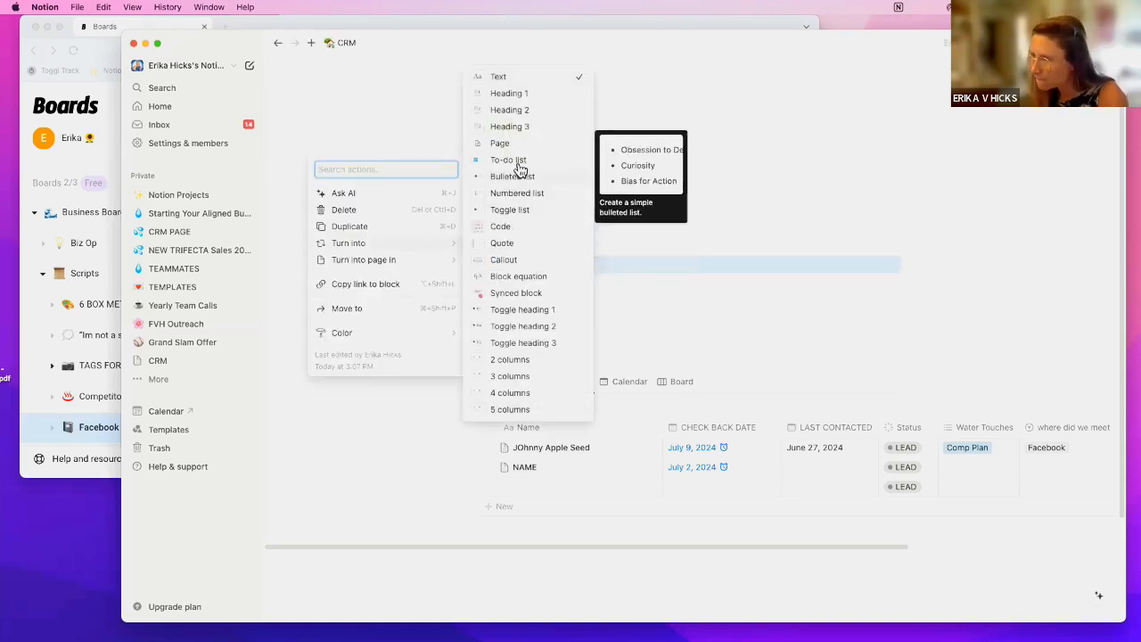
click(520, 161)
click(589, 267)
text(Follow u)
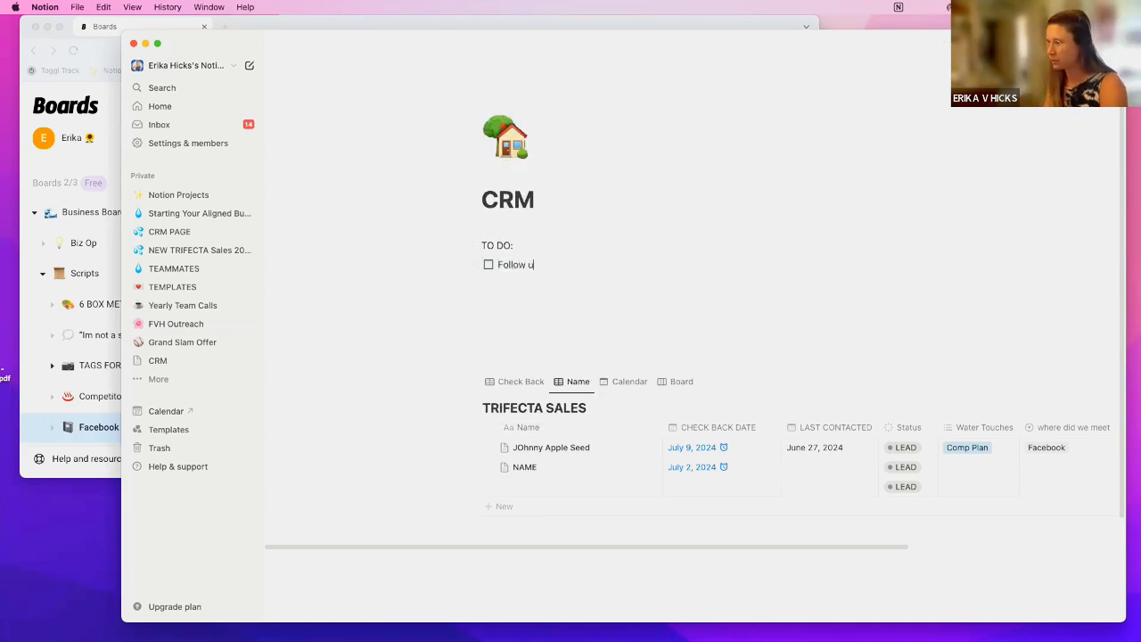
text(p with 10 people)
key(Return)
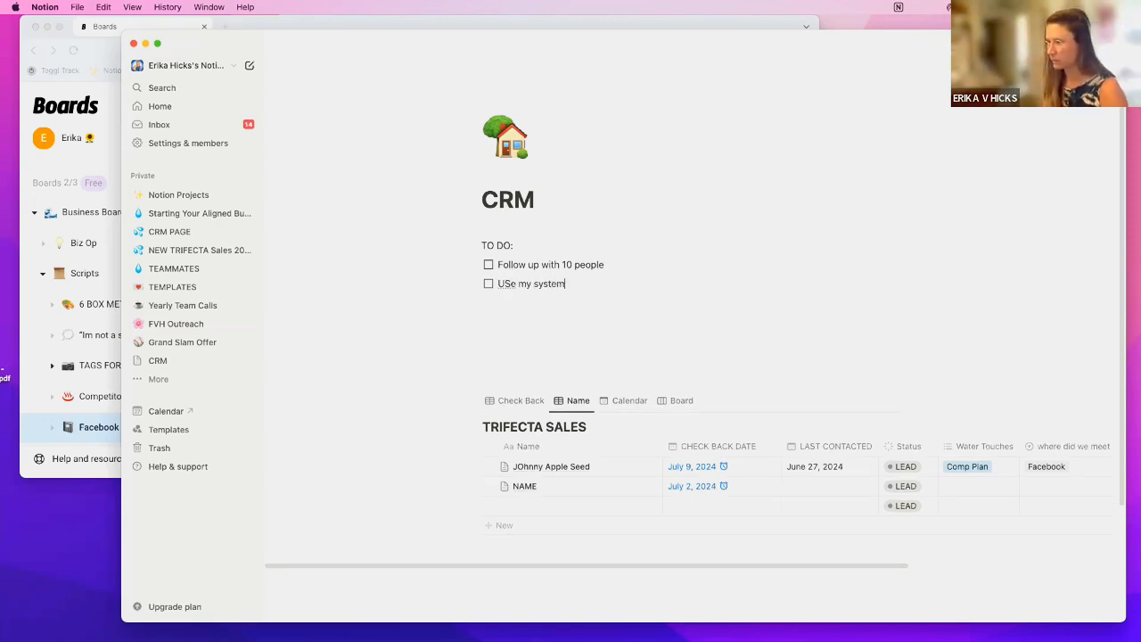
click(490, 266)
click(489, 285)
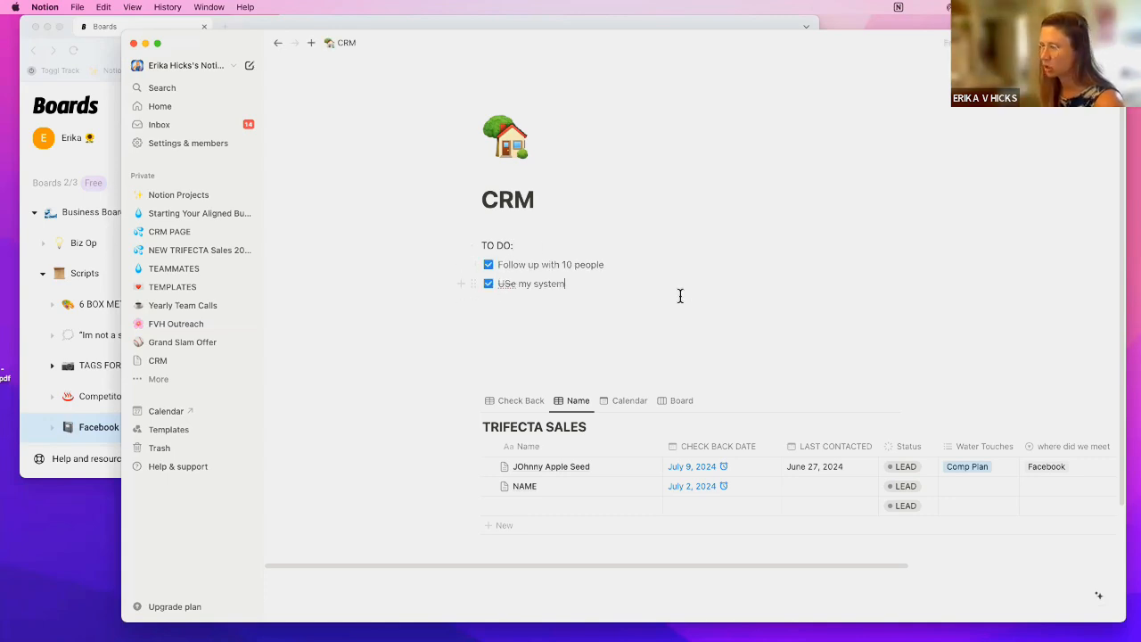
- Make the "TO DO:" line above the checklist bold and underlined, and place the cursor on the empty line below the items
drag(528, 245, 463, 244)
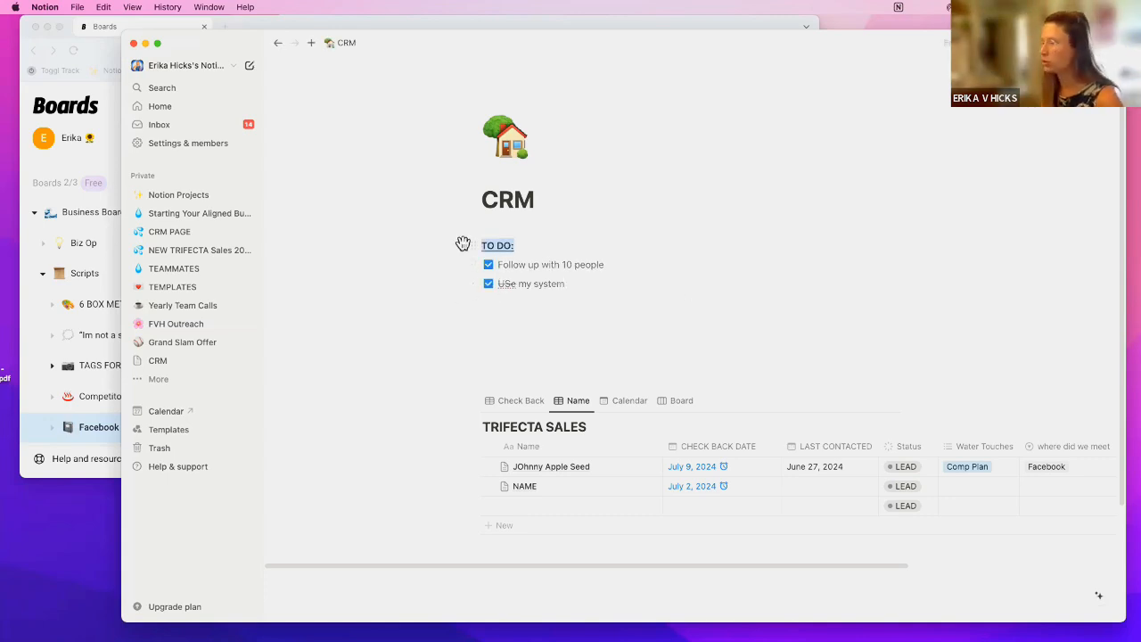
click(619, 303)
scroll(607, 317, down, 1)
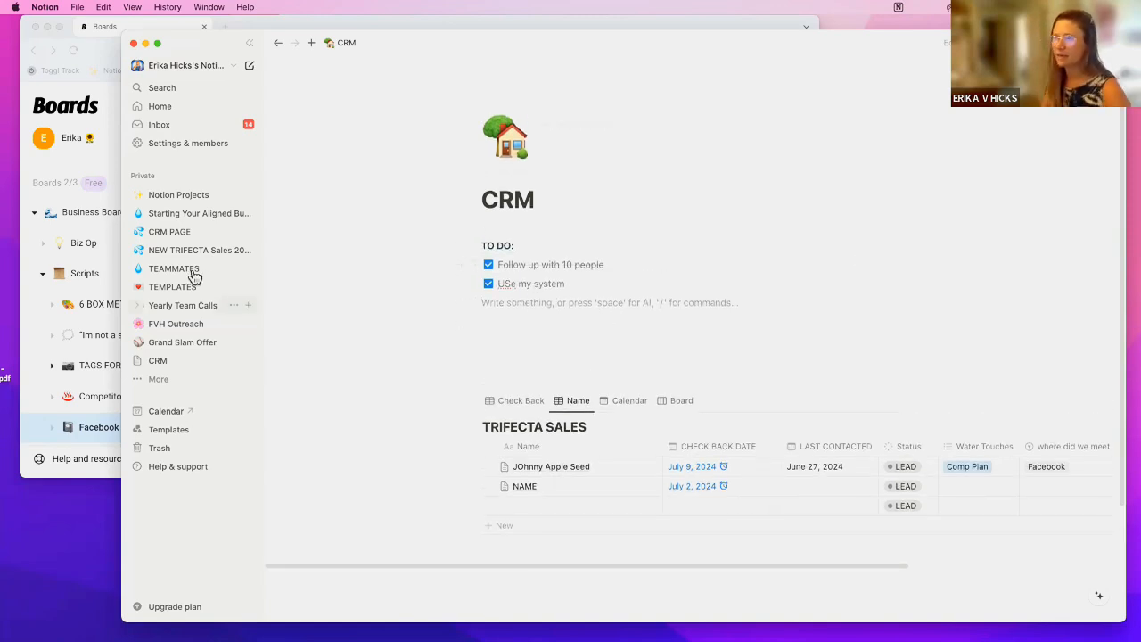
- Open CRM PAGE and expand the "List of Peeps in the EE FB Group by Me:" toggle to review its entries
click(169, 232)
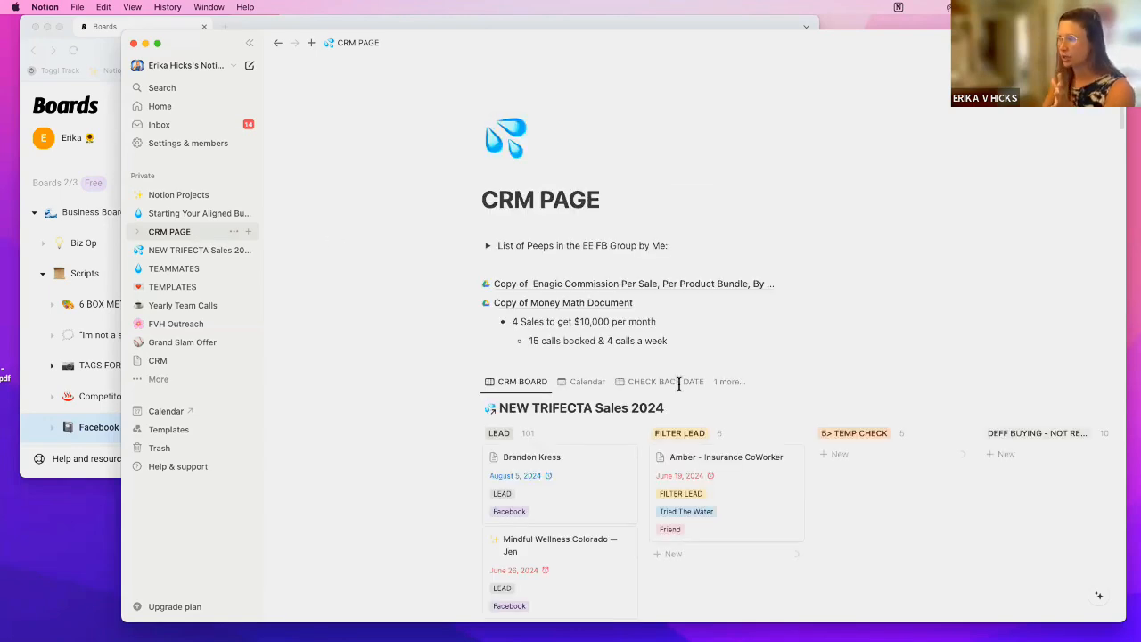
drag(668, 245, 554, 245)
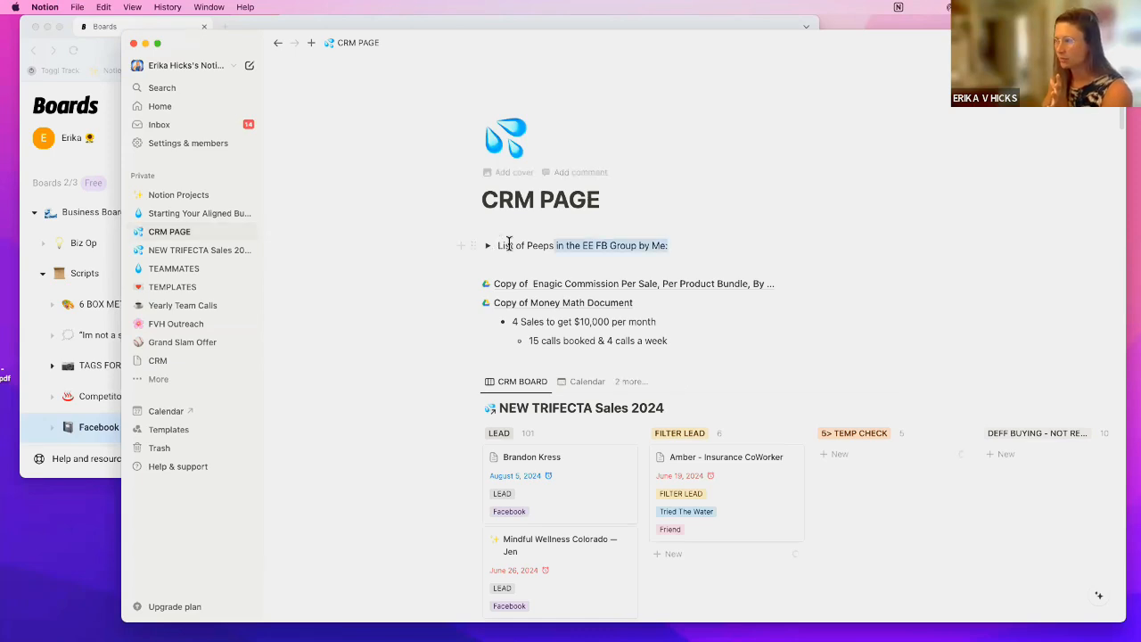
click(511, 245)
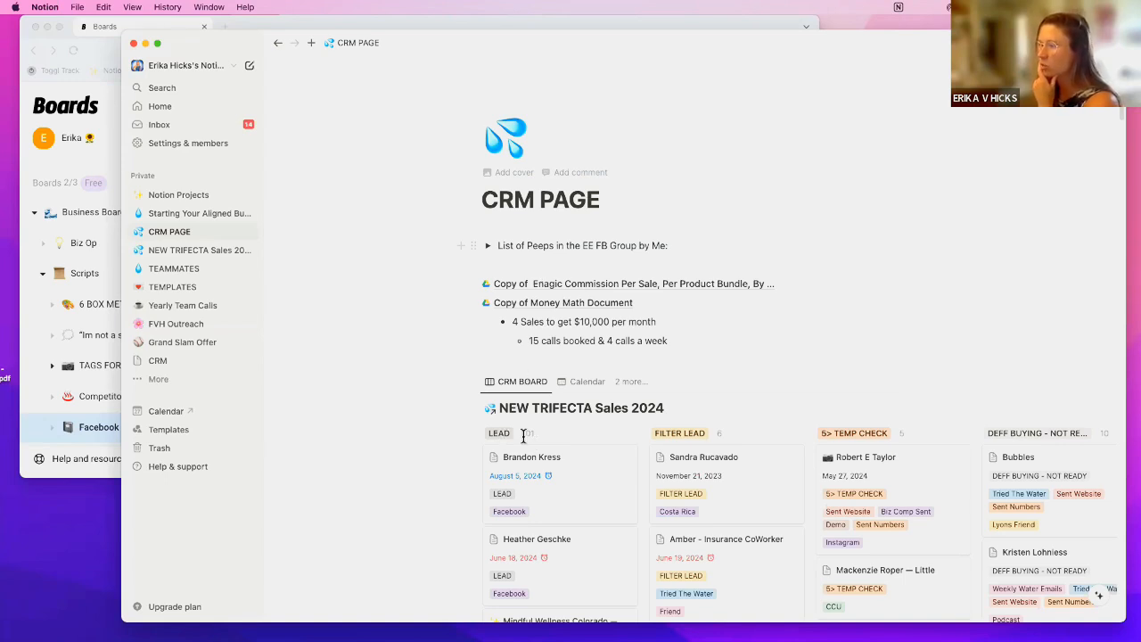
key(super+alt+t)
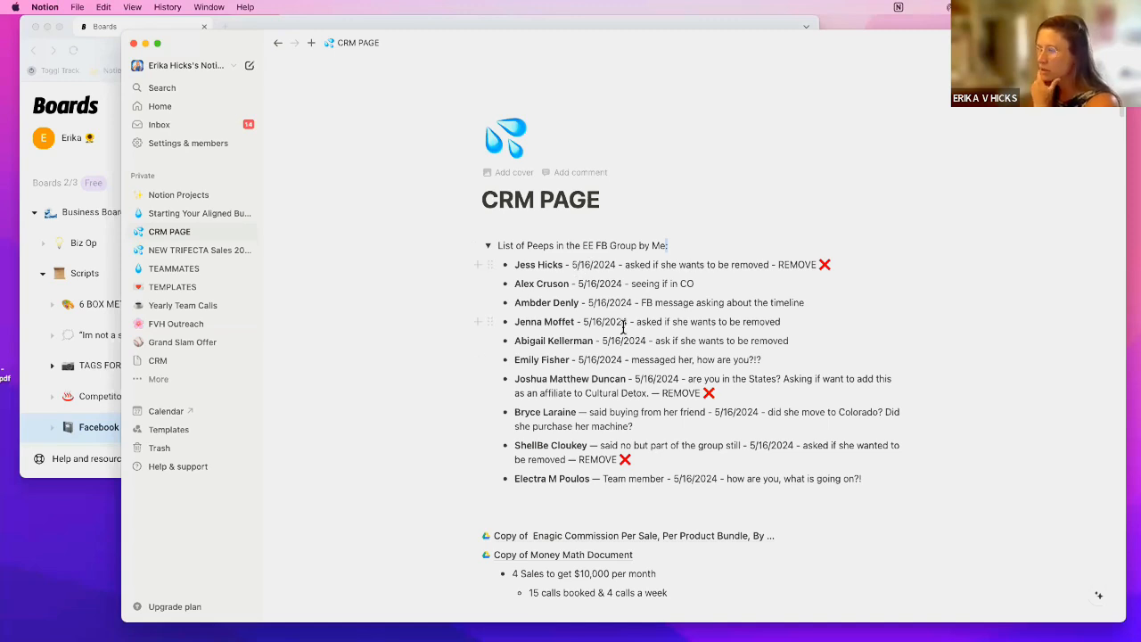
scroll(598, 473, down, 1)
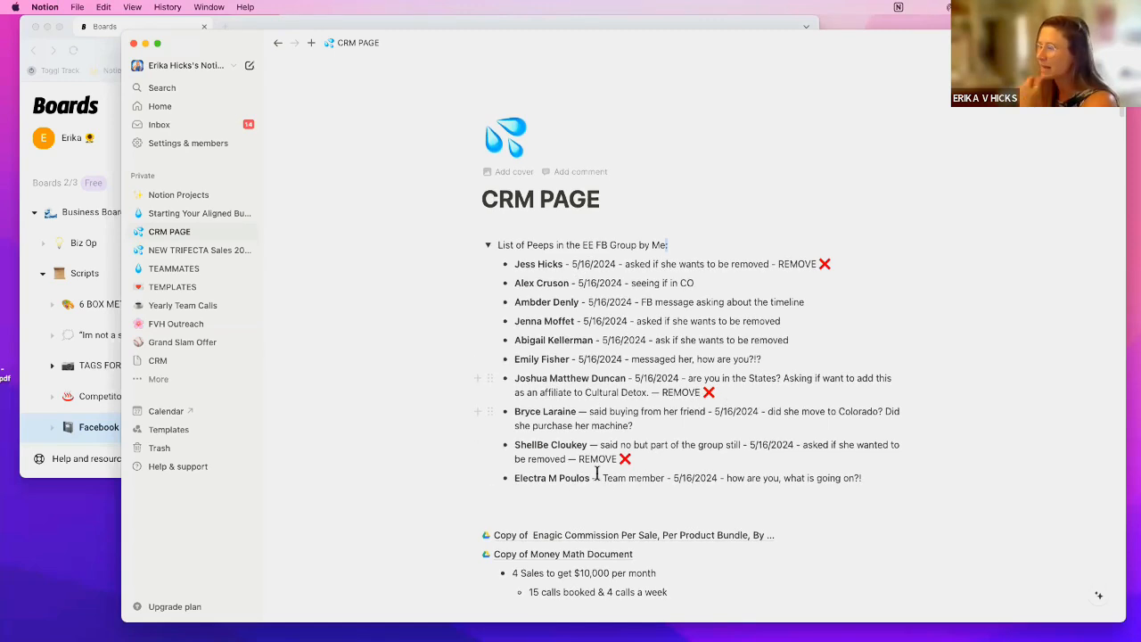
scroll(589, 472, down, 5)
scroll(589, 470, up, 5)
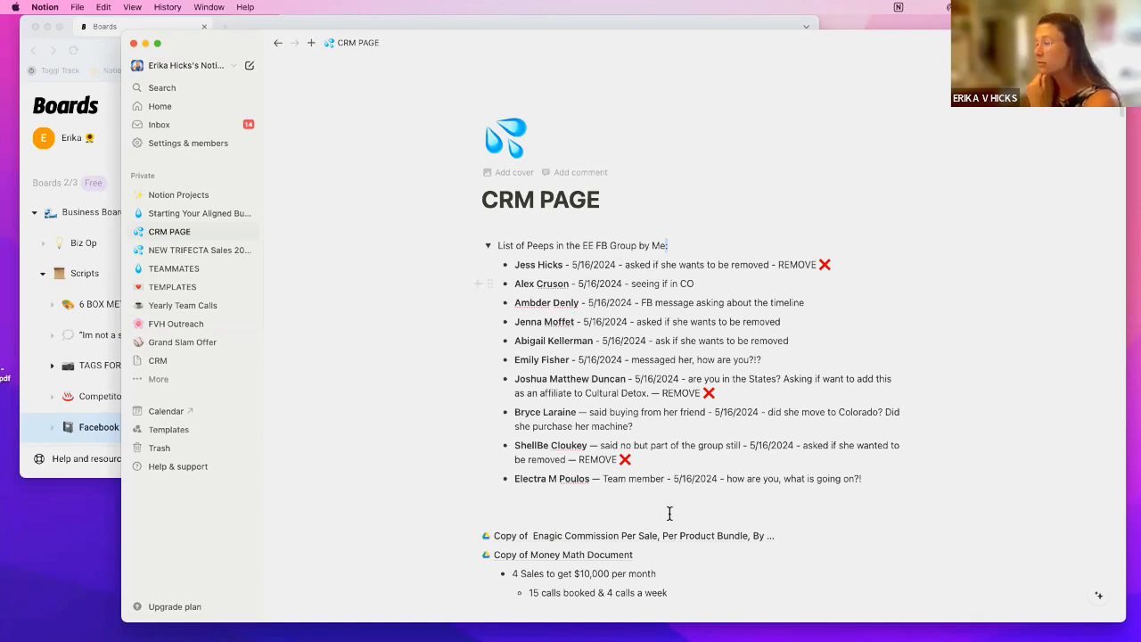
- Examine a contact entry marked REMOVE, and demonstrate collapsing and expanding the toggle list, leaving it collapsed
drag(522, 458, 631, 459)
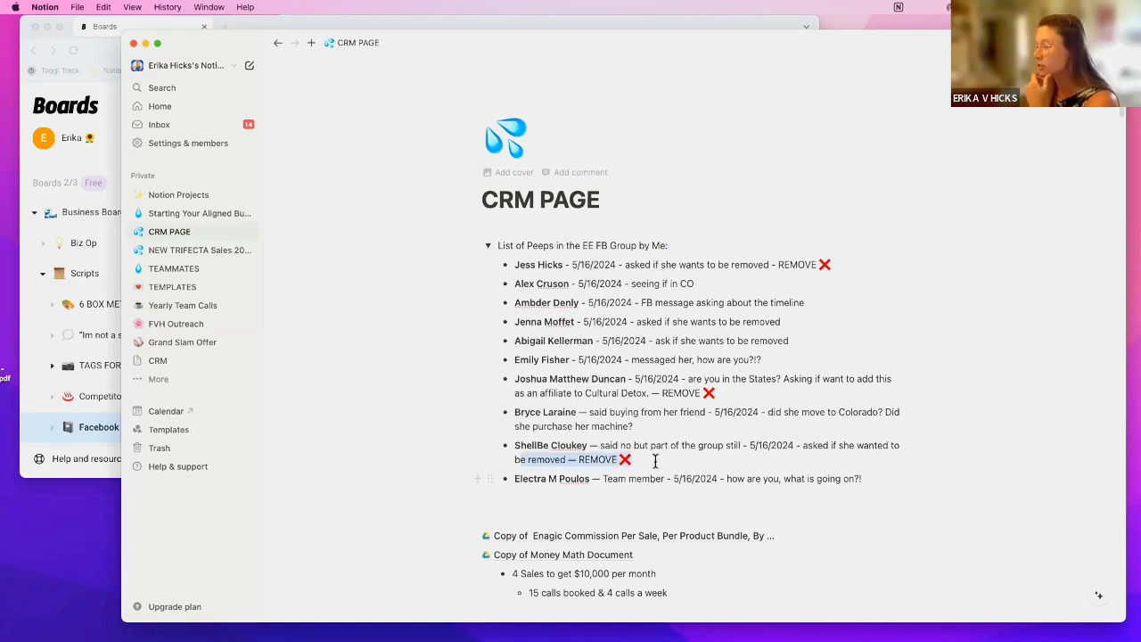
key(Right)
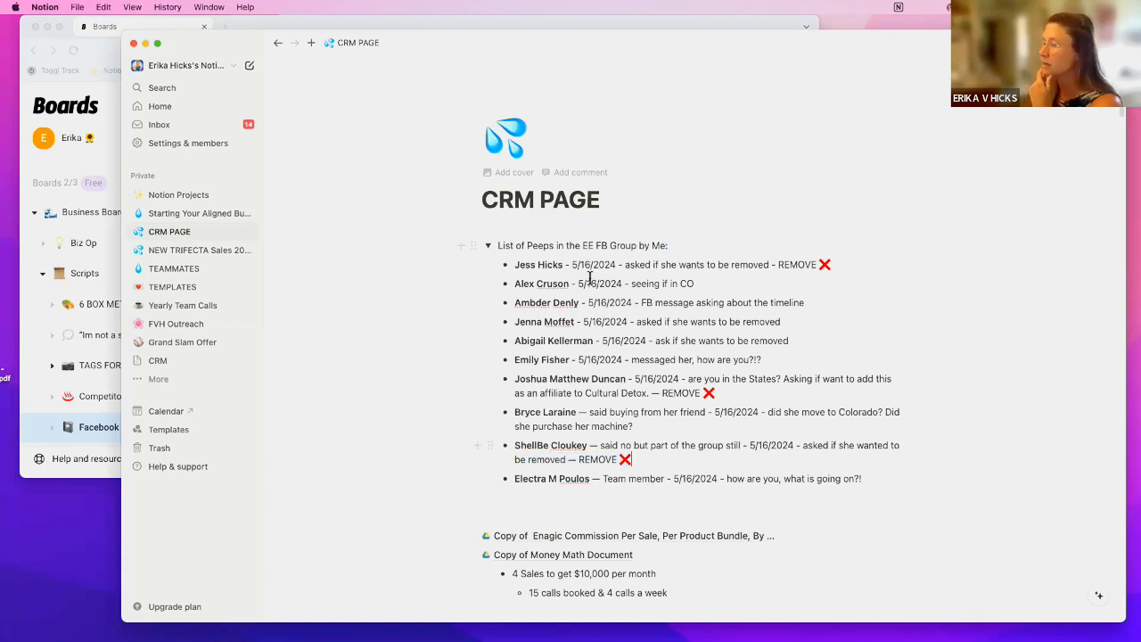
click(489, 247)
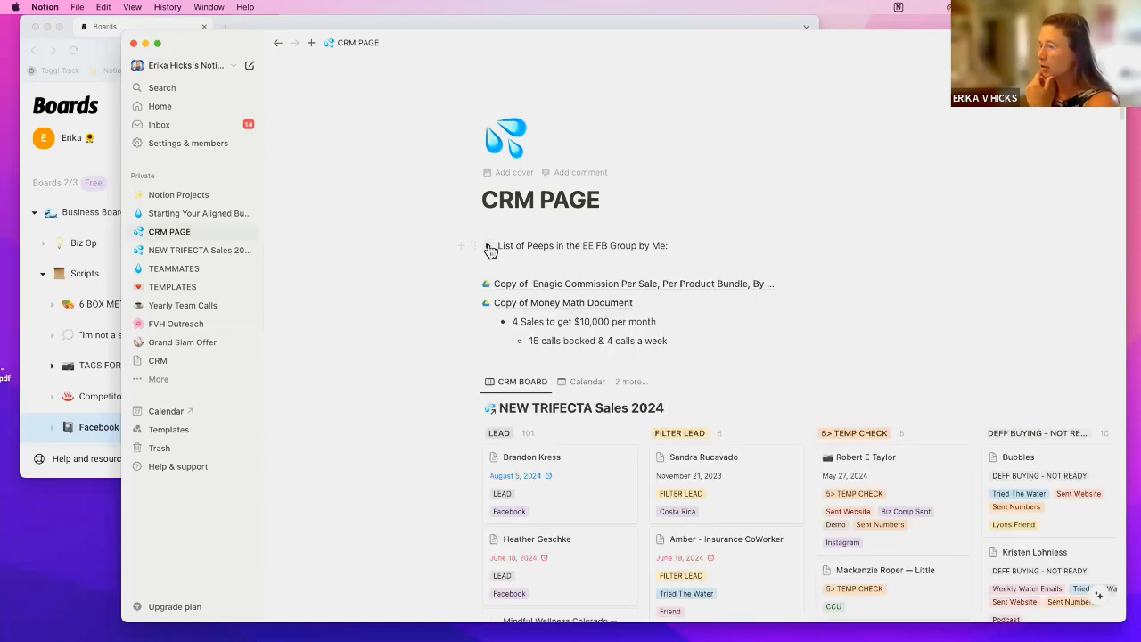
click(489, 247)
click(489, 247)
click(489, 247)
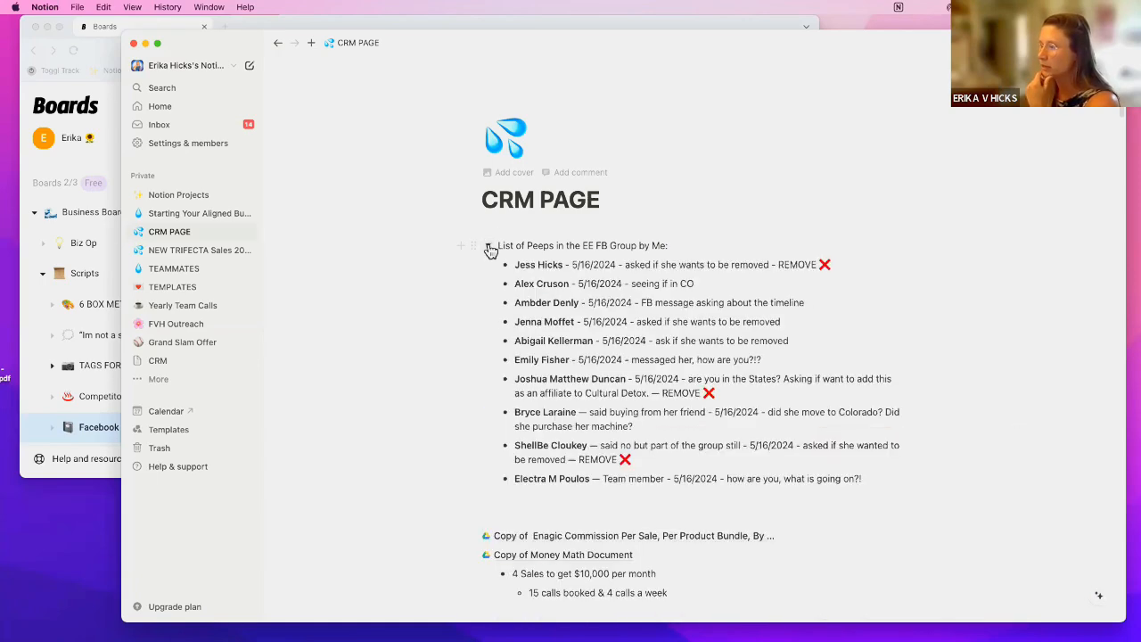
click(488, 247)
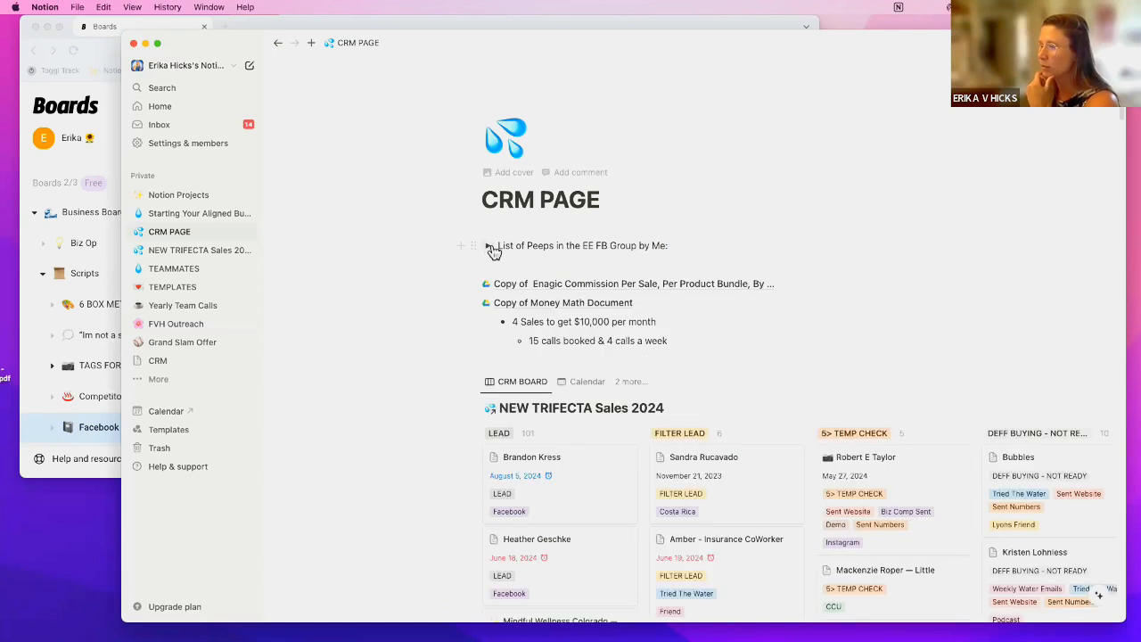
- Open NEW TRIFECTA Sales 2024, preview the sparkles-marked lead's record, and look through the Check Back list
click(192, 250)
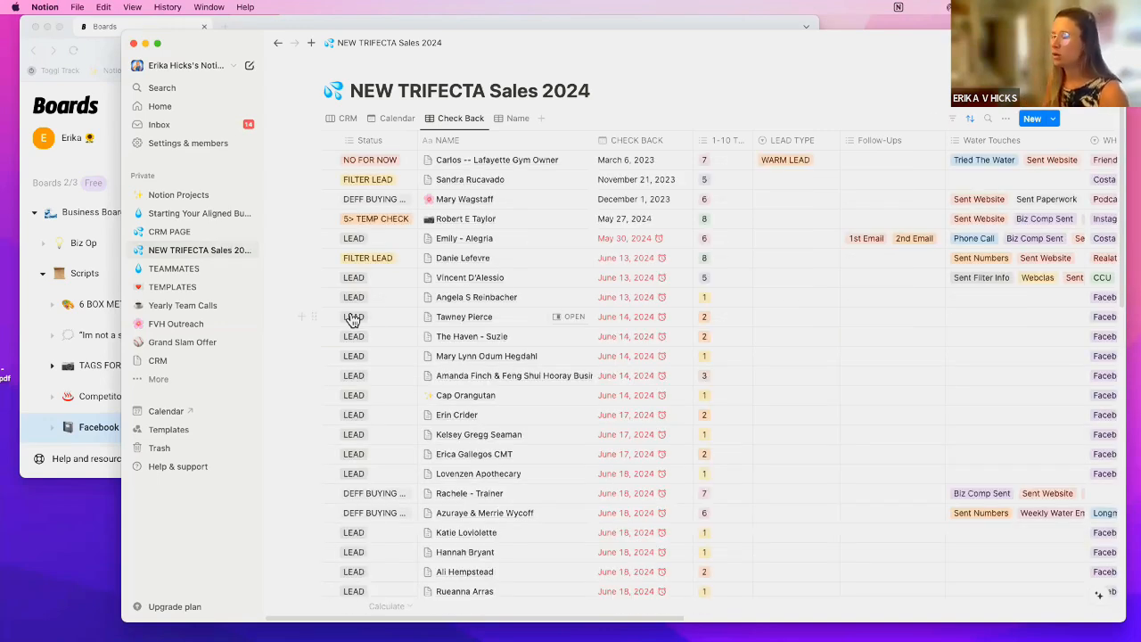
click(569, 395)
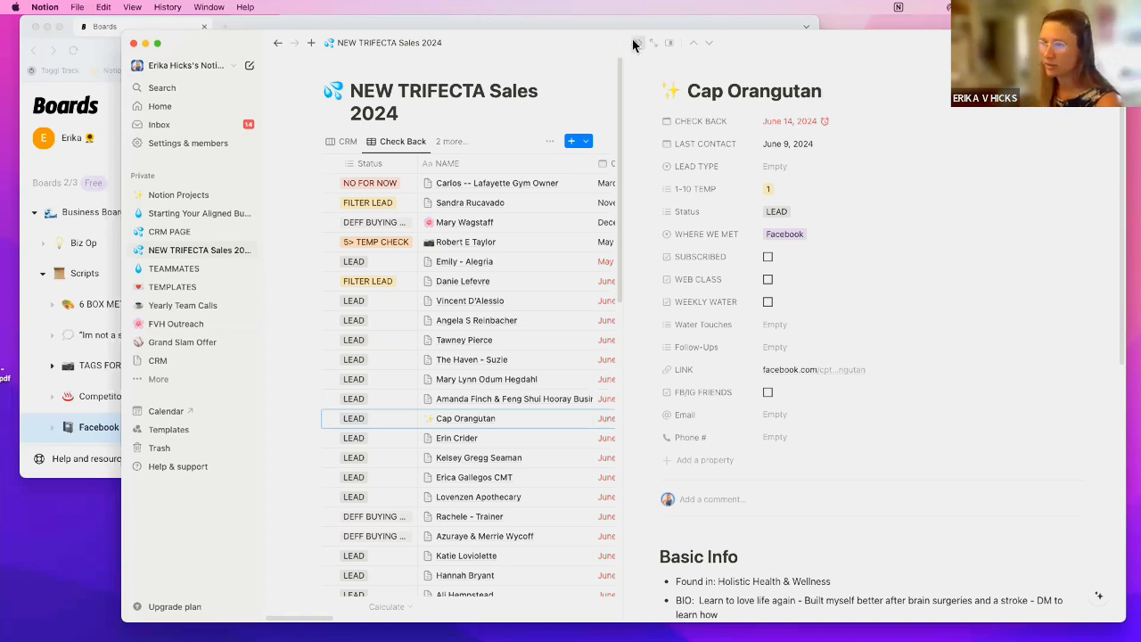
click(642, 53)
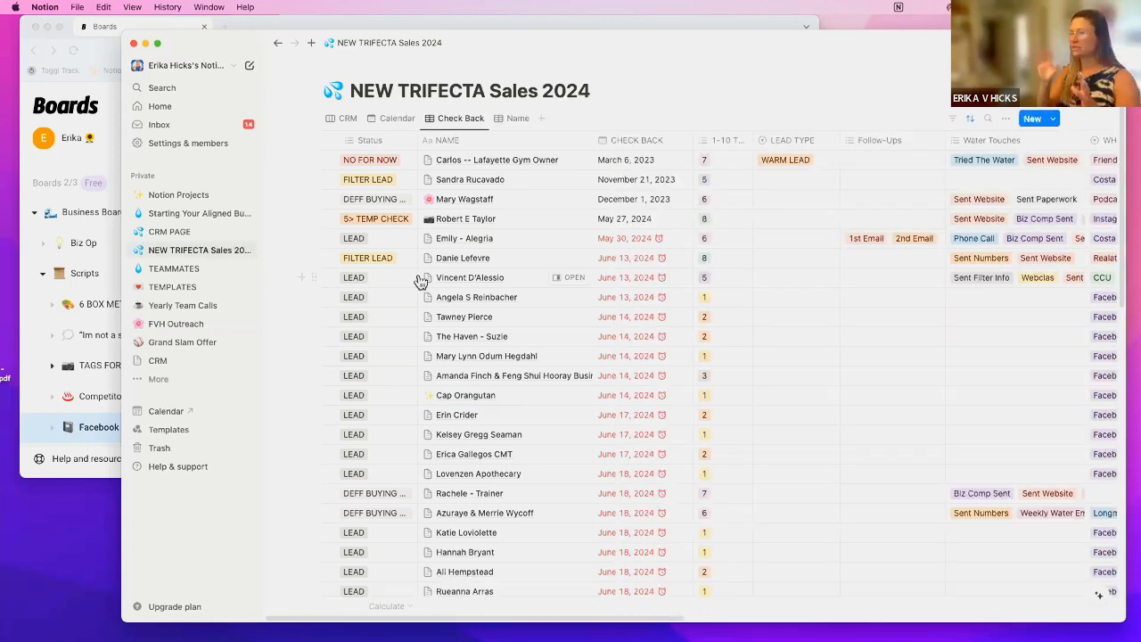
scroll(535, 317, down, 5)
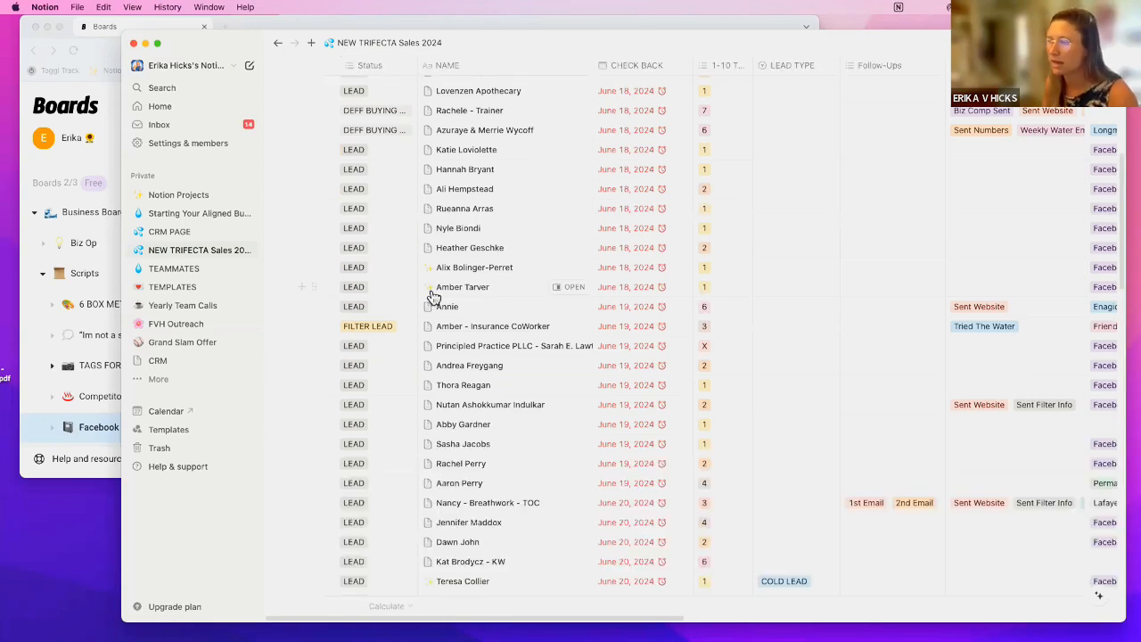
scroll(430, 299, up, 5)
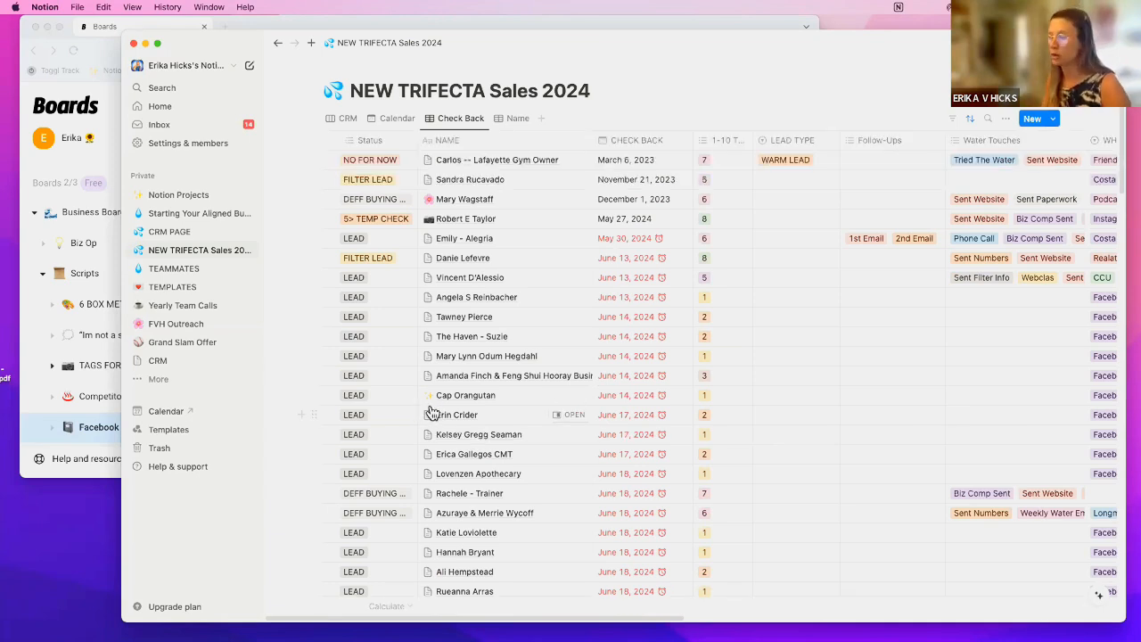
- Reopen the sparkles-marked lead's record and view the emoji choices for its icon without changing it
click(566, 397)
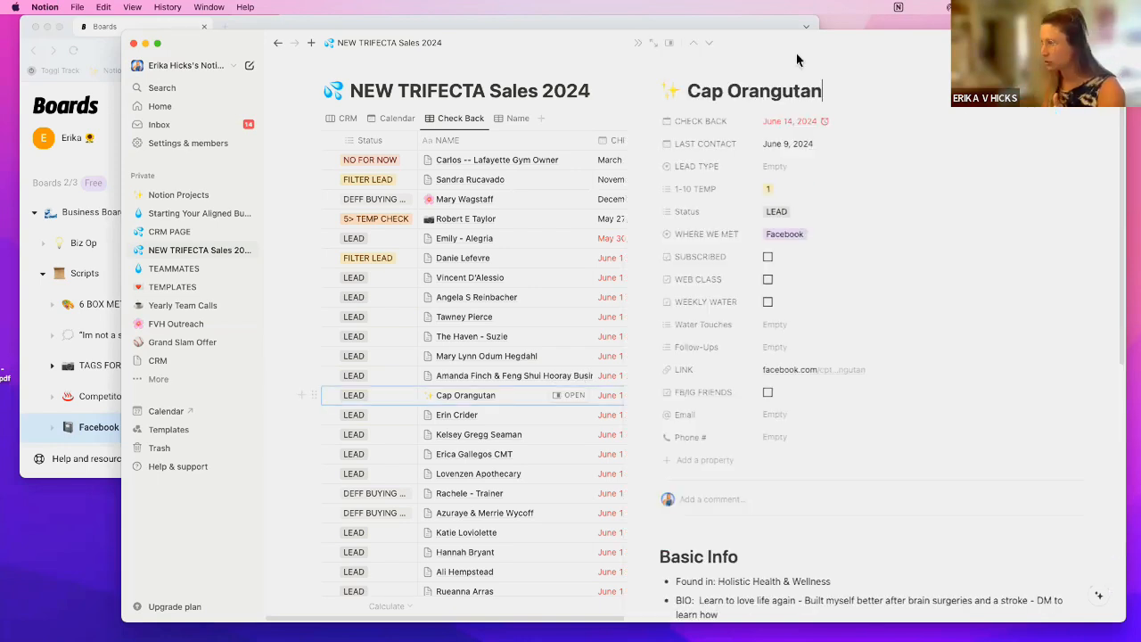
click(671, 93)
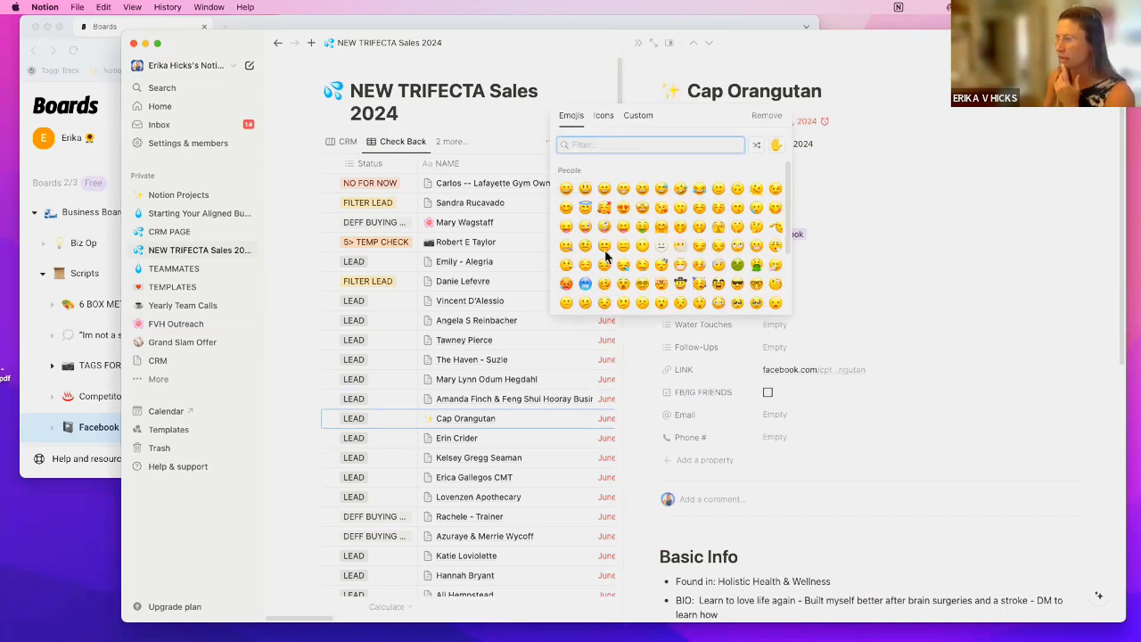
click(834, 91)
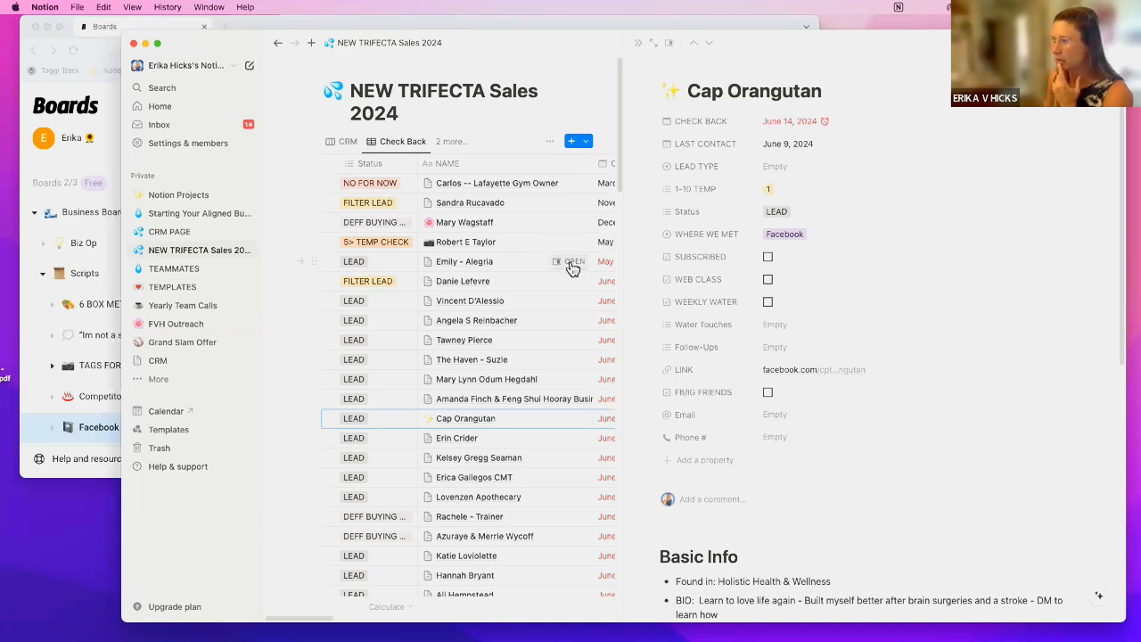
- Review the properties and Follow-Ups notes of the Costa Rica lead with 1st Email and 2nd Email tags, and close the record
click(572, 263)
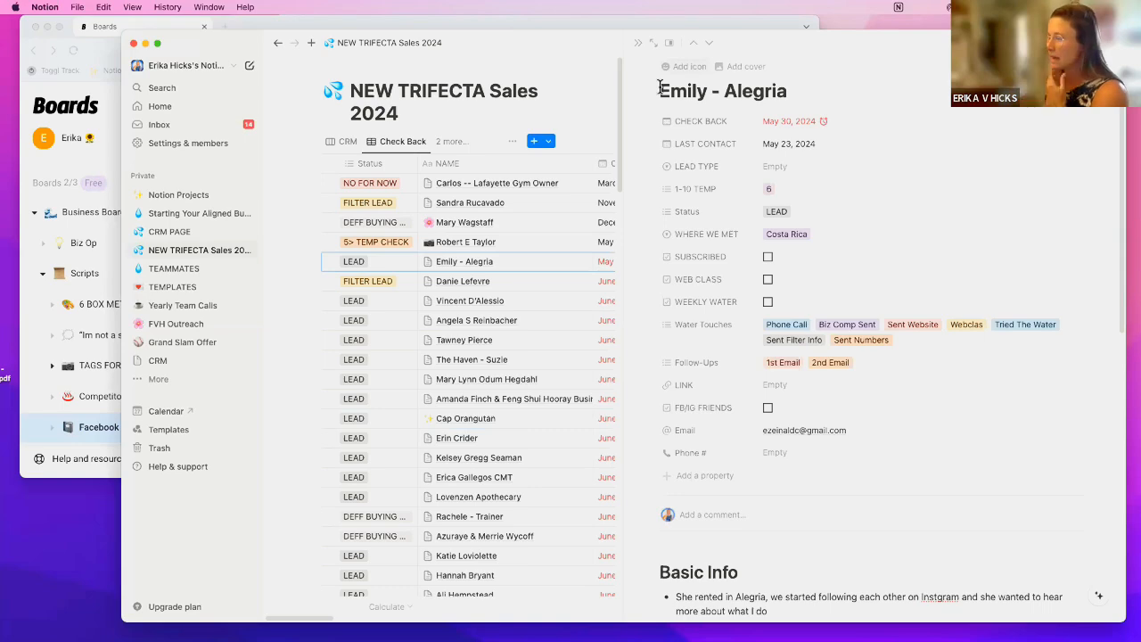
scroll(724, 273, down, 10)
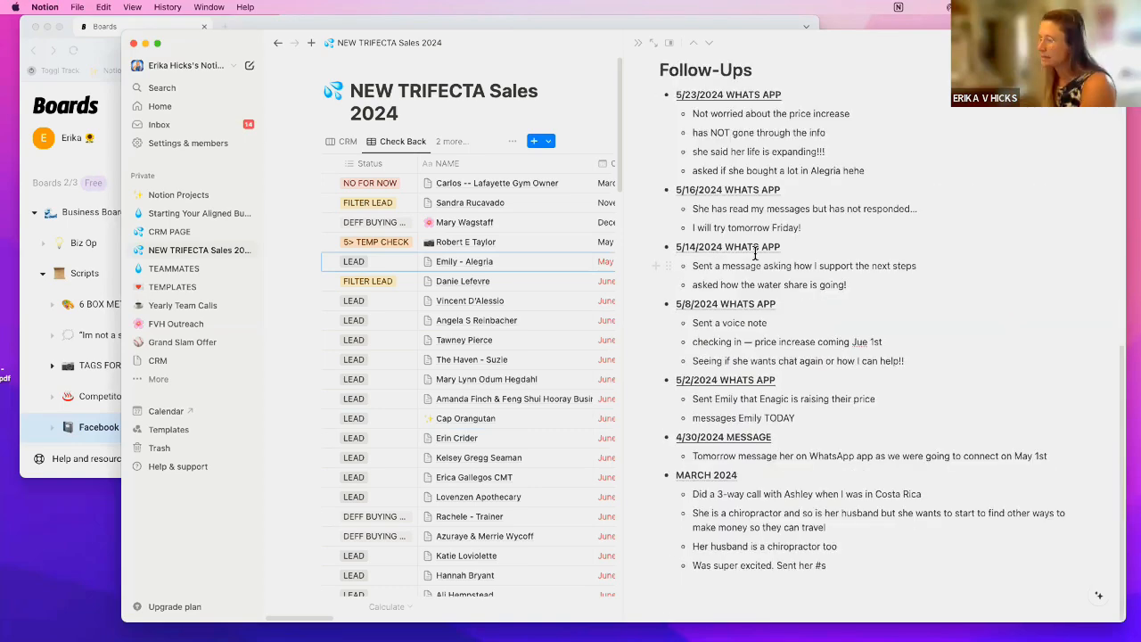
scroll(856, 390, up, 10)
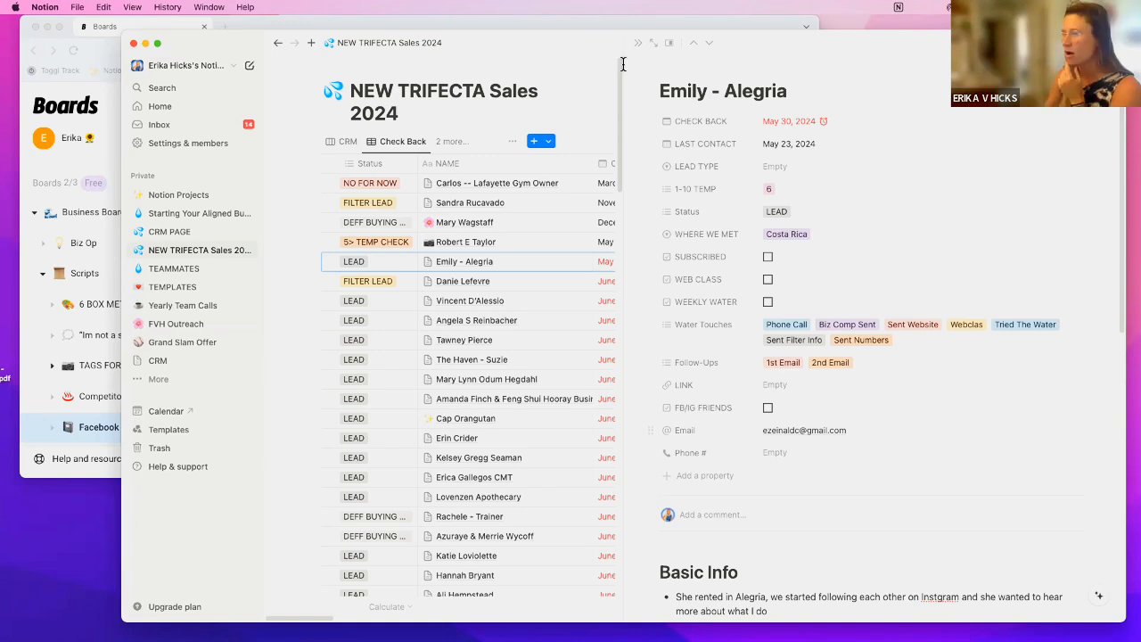
click(641, 43)
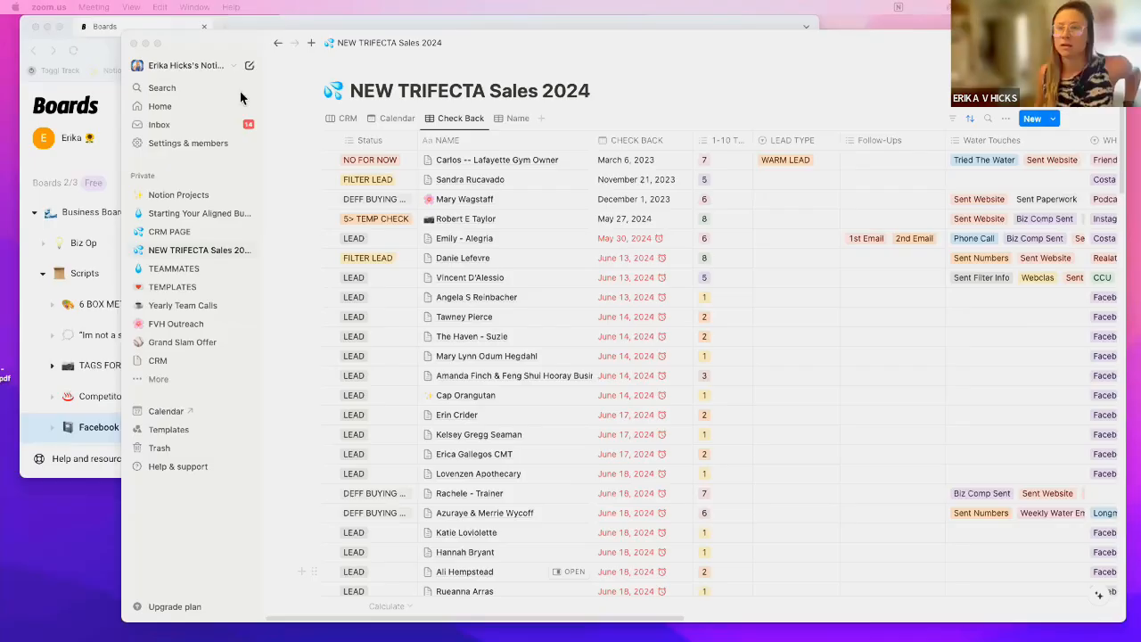
- Review the check-back reminders in the Inbox and mark all of them as read
click(277, 100)
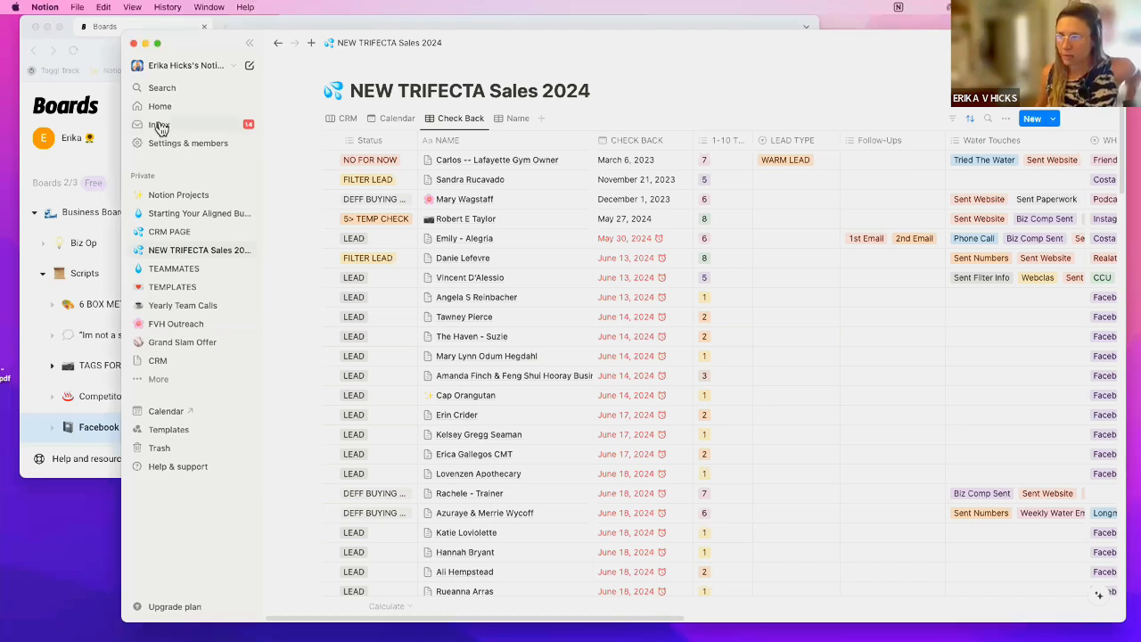
click(224, 131)
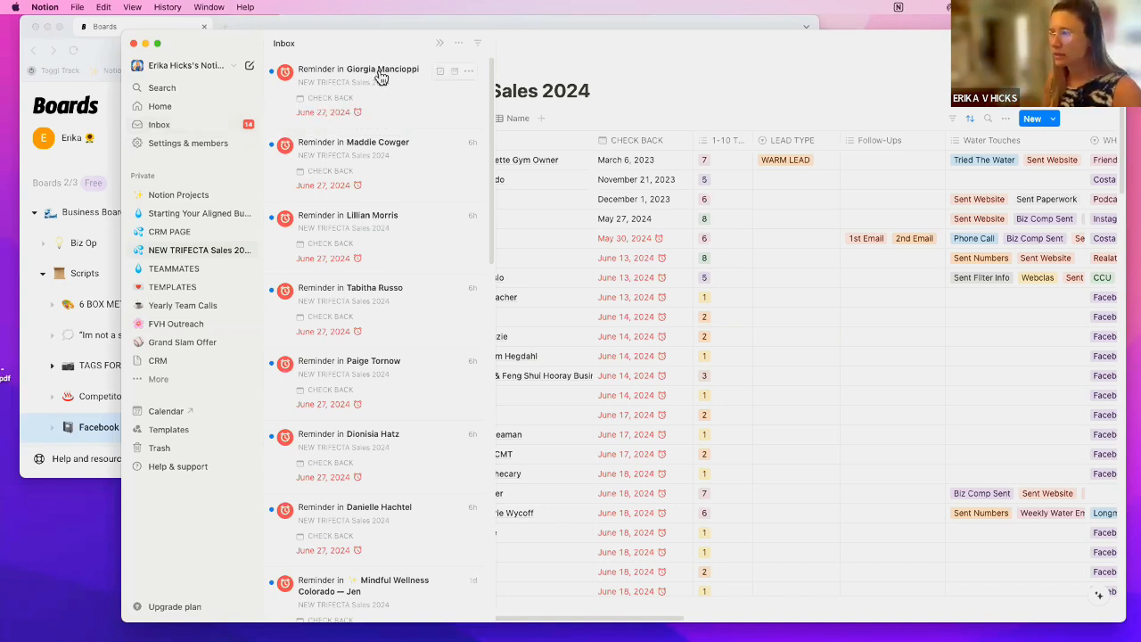
scroll(402, 420, down, 10)
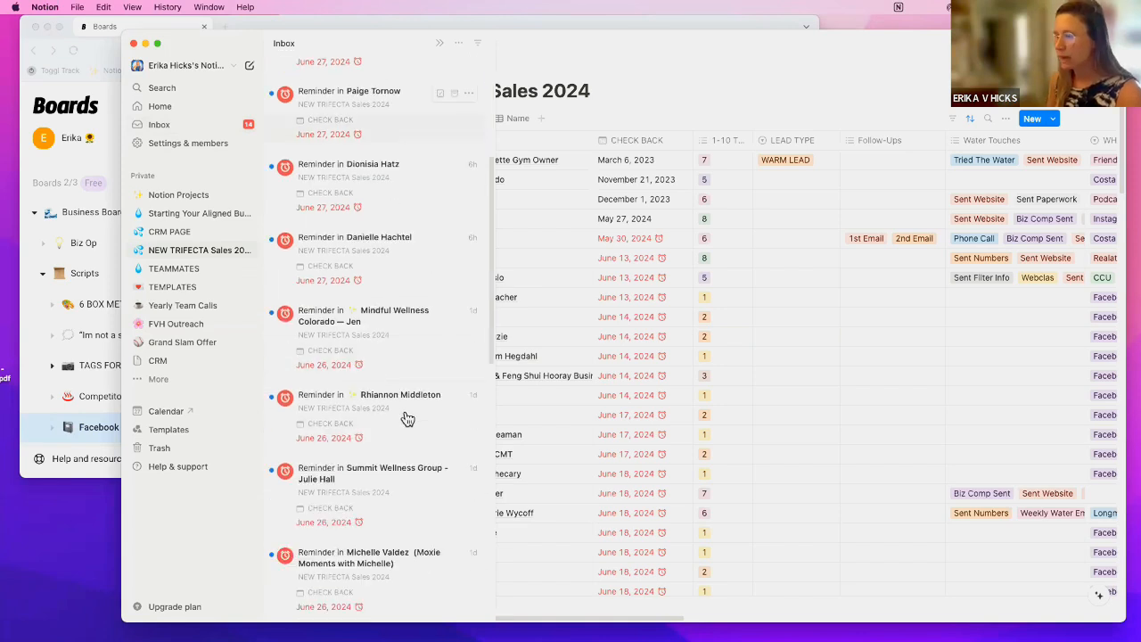
scroll(406, 419, down, 3)
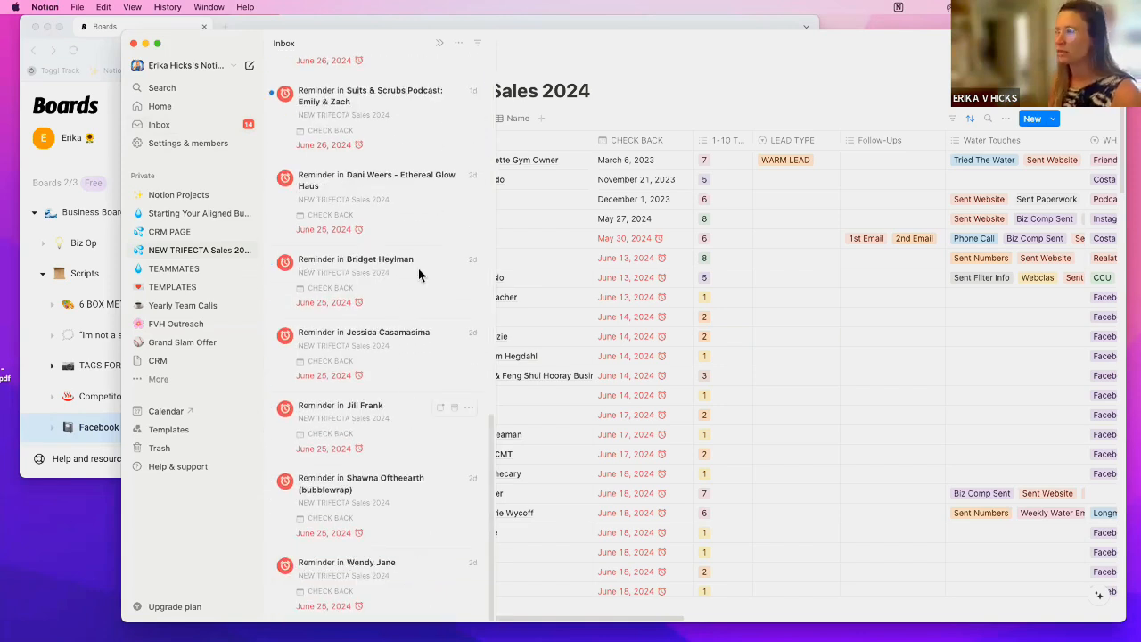
scroll(422, 134, up, 15)
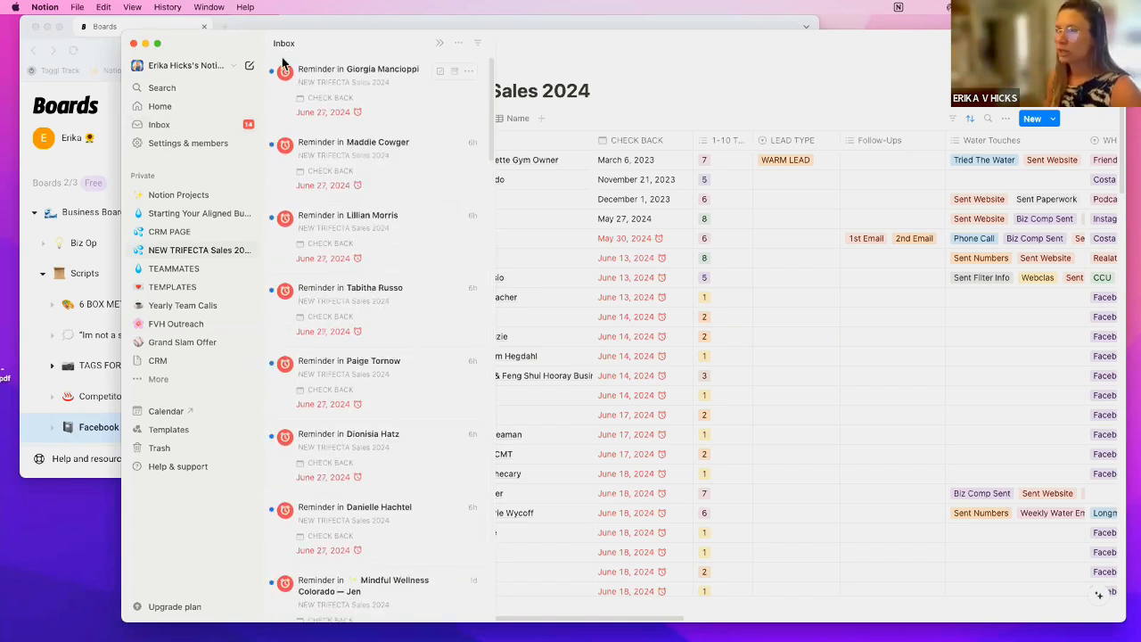
click(457, 45)
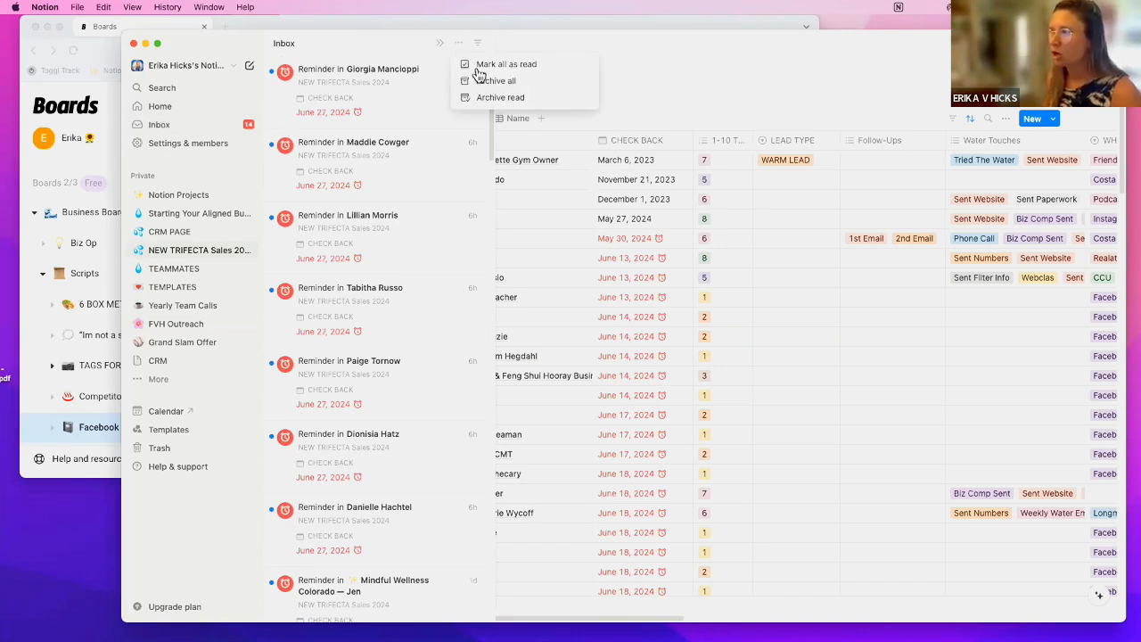
click(506, 65)
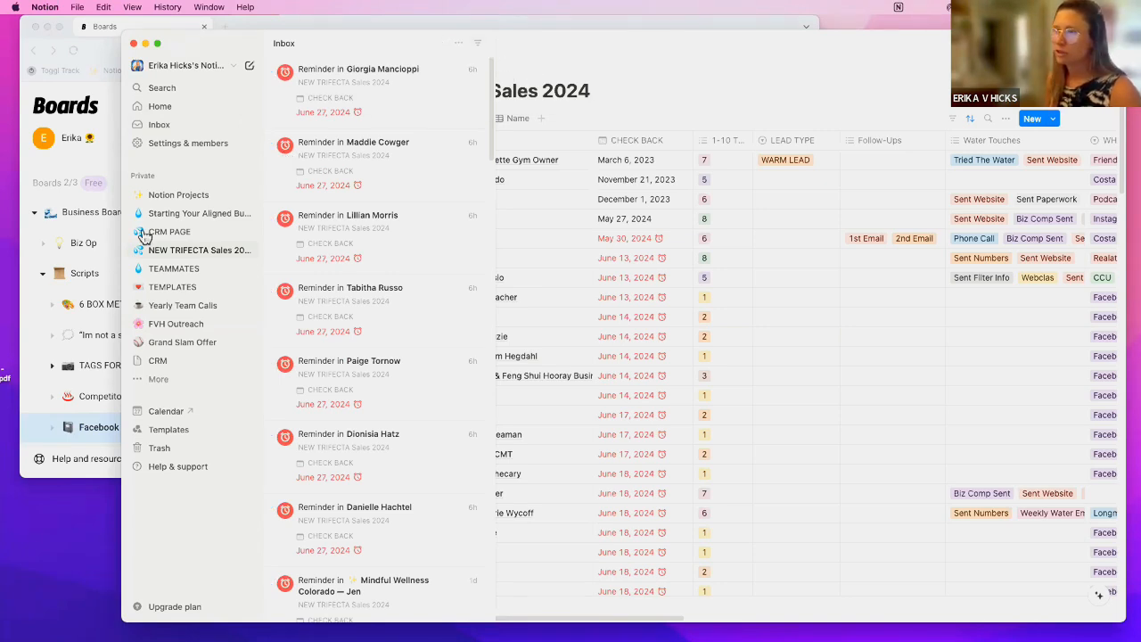
- View the page options of NEW TRIFECTA Sales 2024, dismiss them, and close the Inbox
click(233, 250)
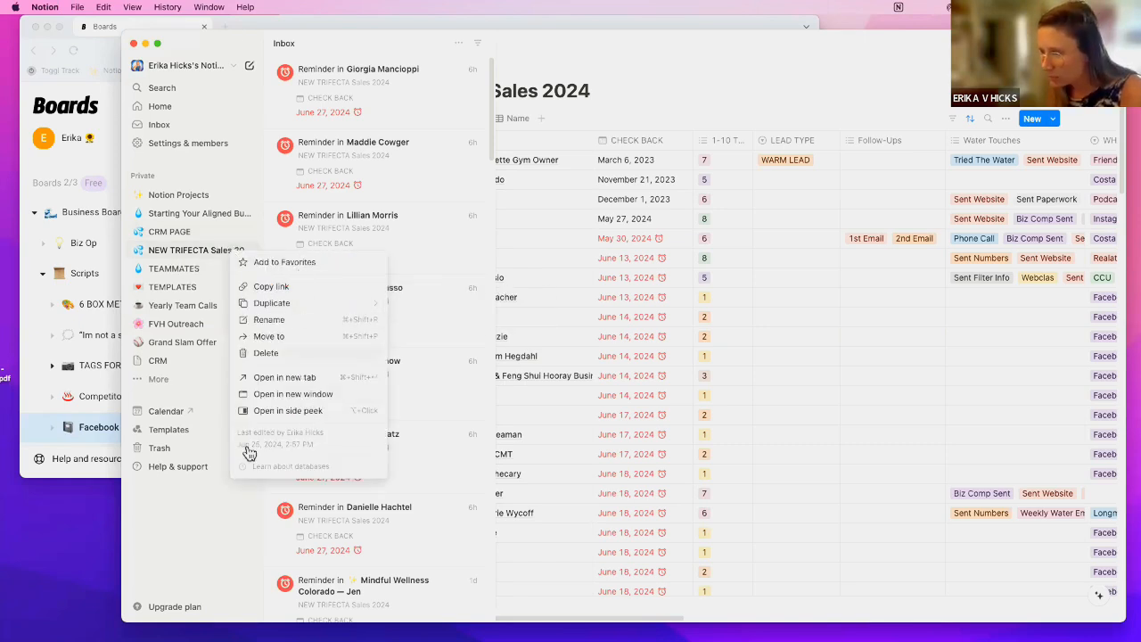
click(212, 533)
click(714, 88)
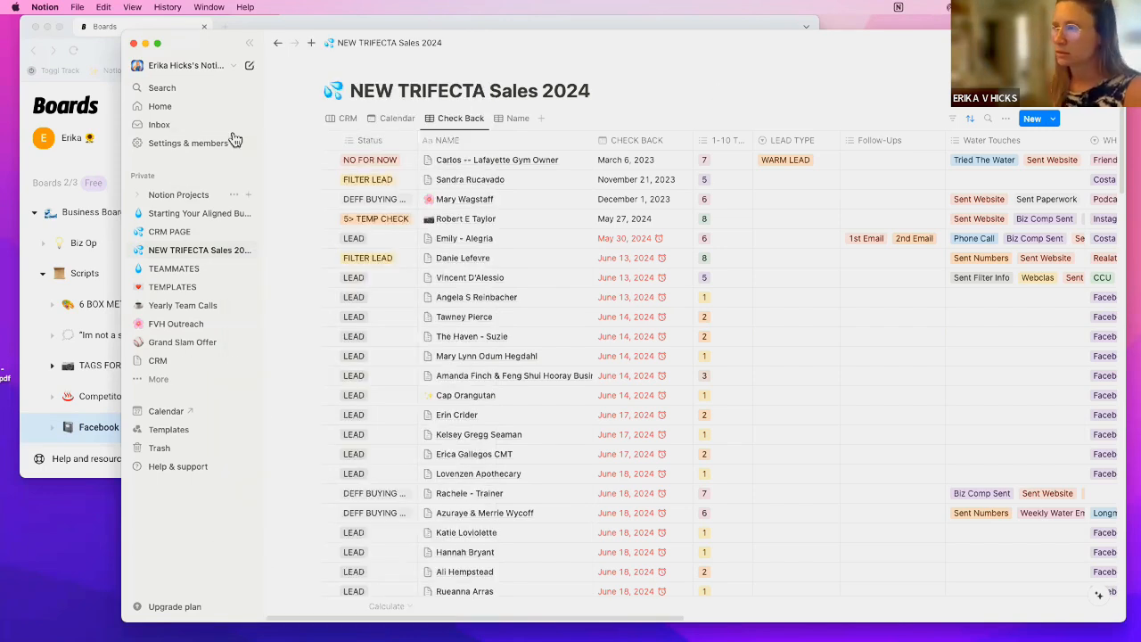